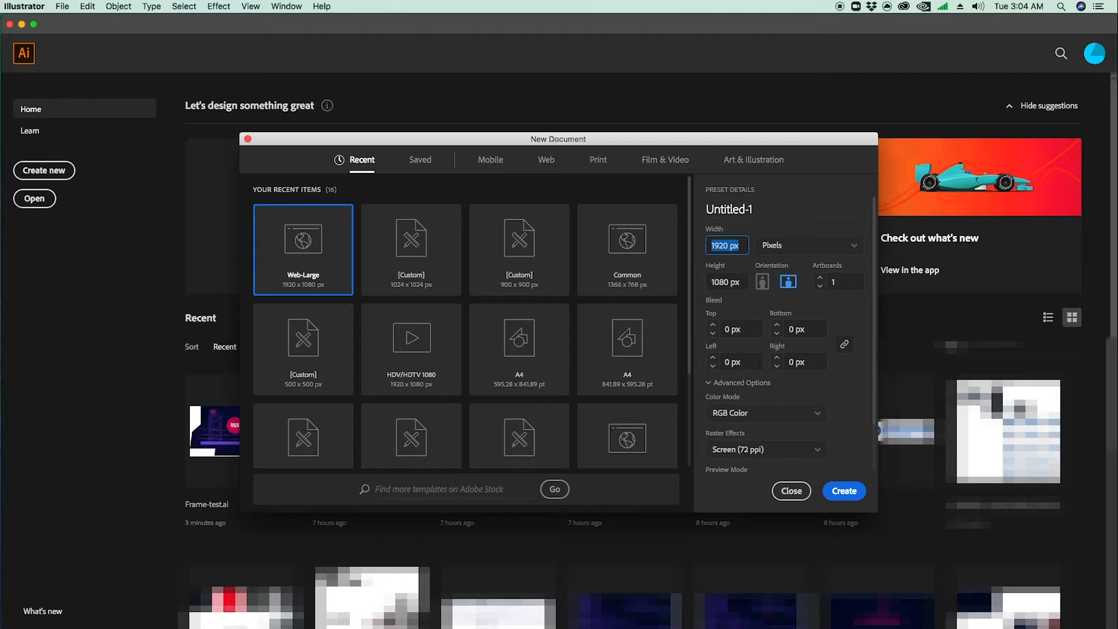
Step: Create a new single-artboard document 900 px wide and 900 px high
type("900")
key("Tab")
type("9")
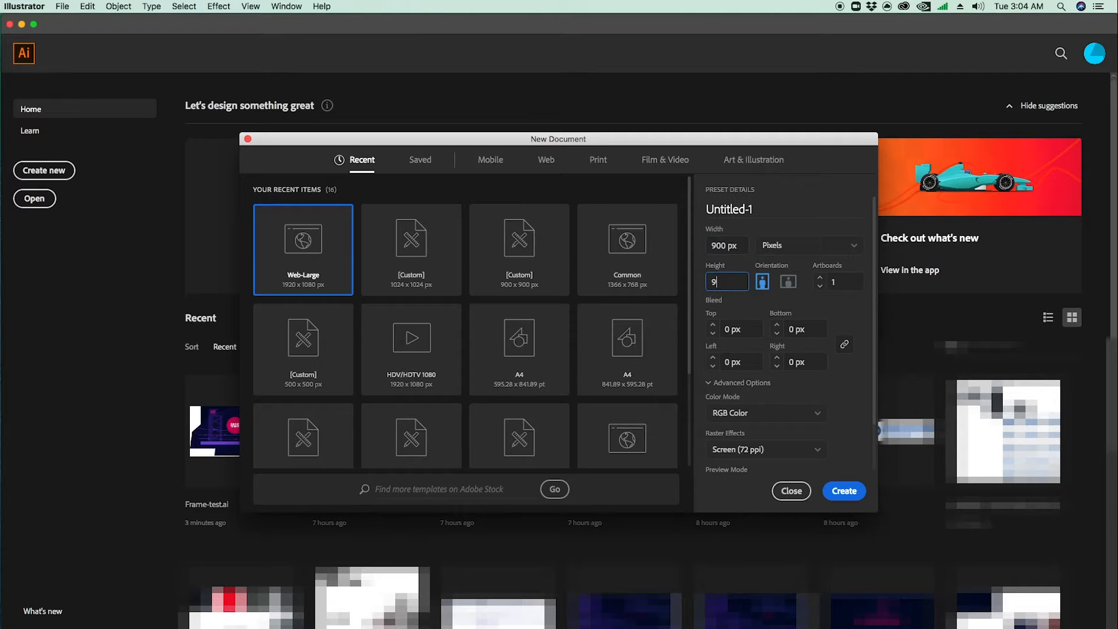
key("Tab")
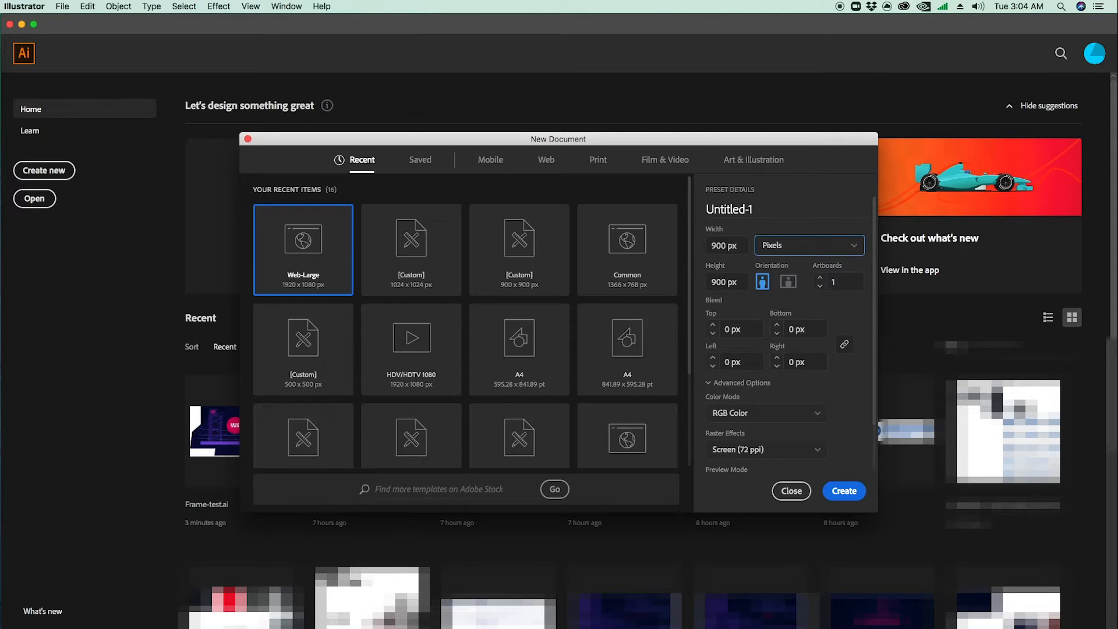
left_click(844, 490)
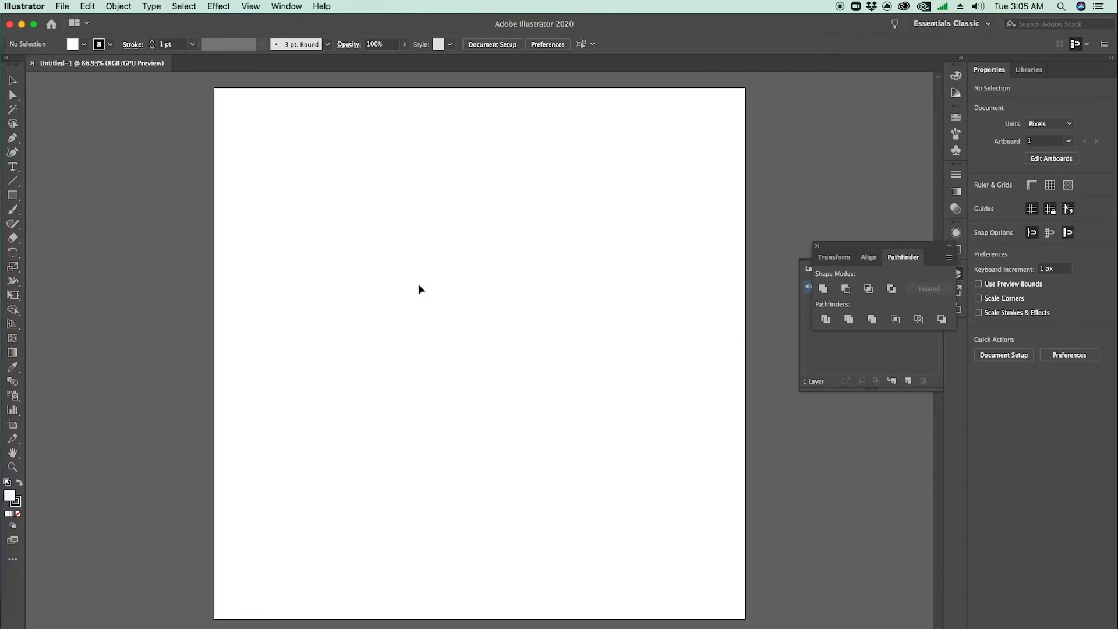
Step: Draw a circle about 822 px in diameter from the centre of the artboard using the Ellipse Tool, and deselect it
key("z")
key("super+minus")
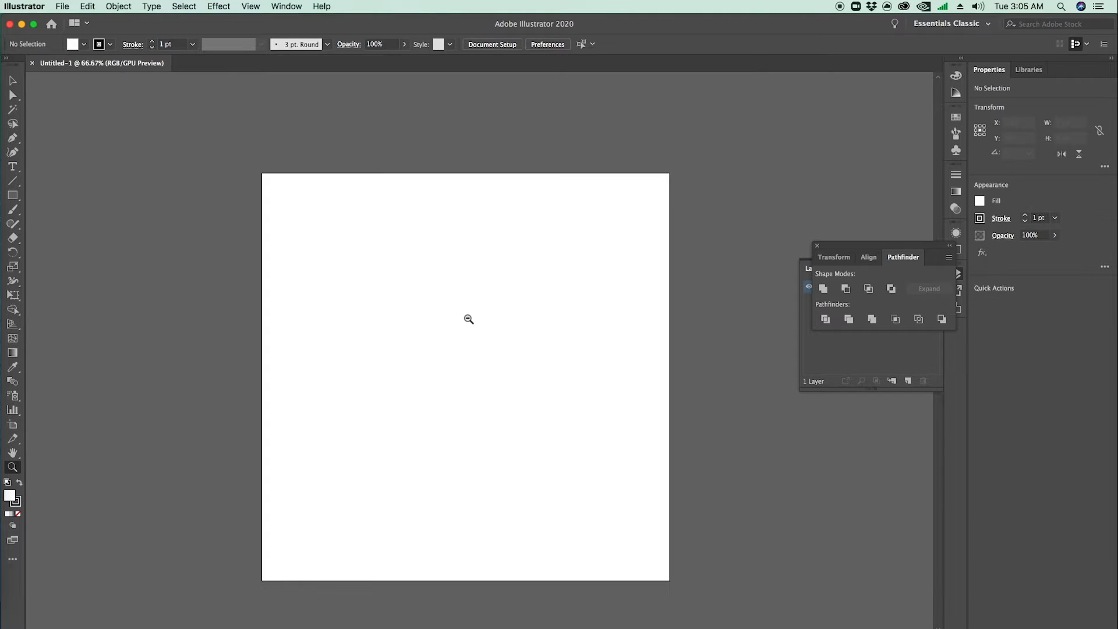
left_click(14, 196)
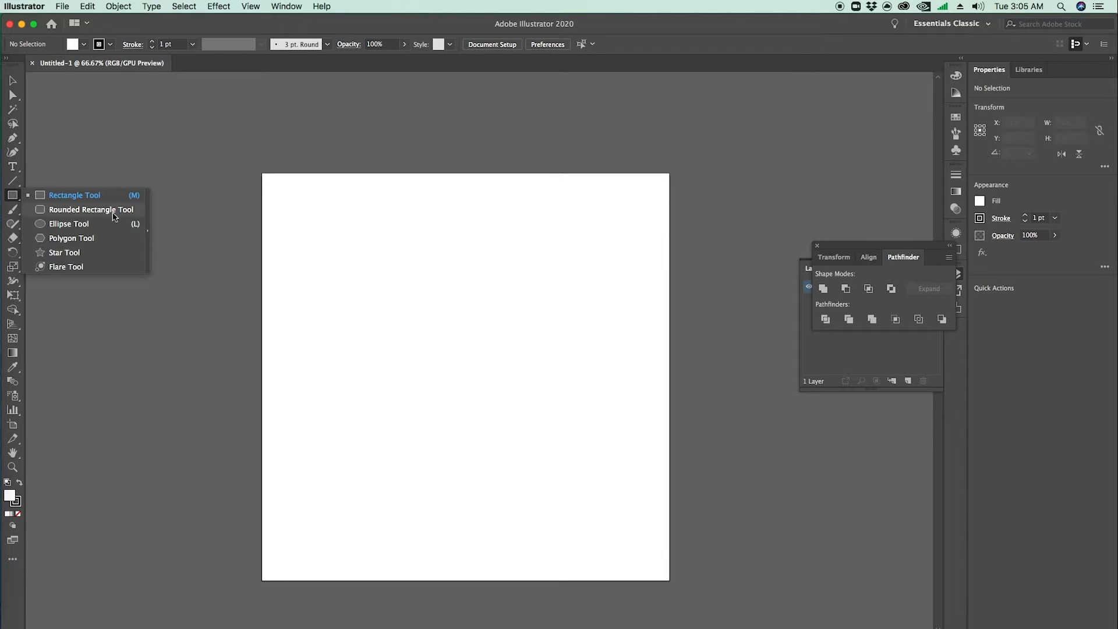
left_click(70, 224)
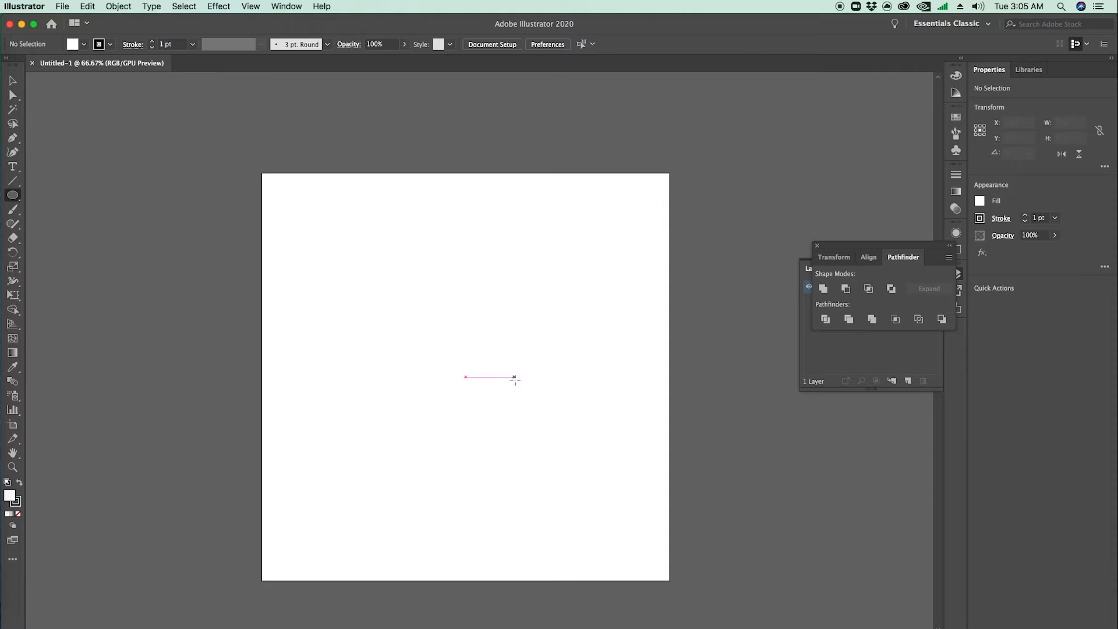
mouse_move(467, 379)
left_mouse_down()
mouse_move(625, 564)
mouse_move(472, 384)
mouse_move(631, 529)
mouse_move(535, 458)
mouse_move(652, 539)
left_mouse_up()
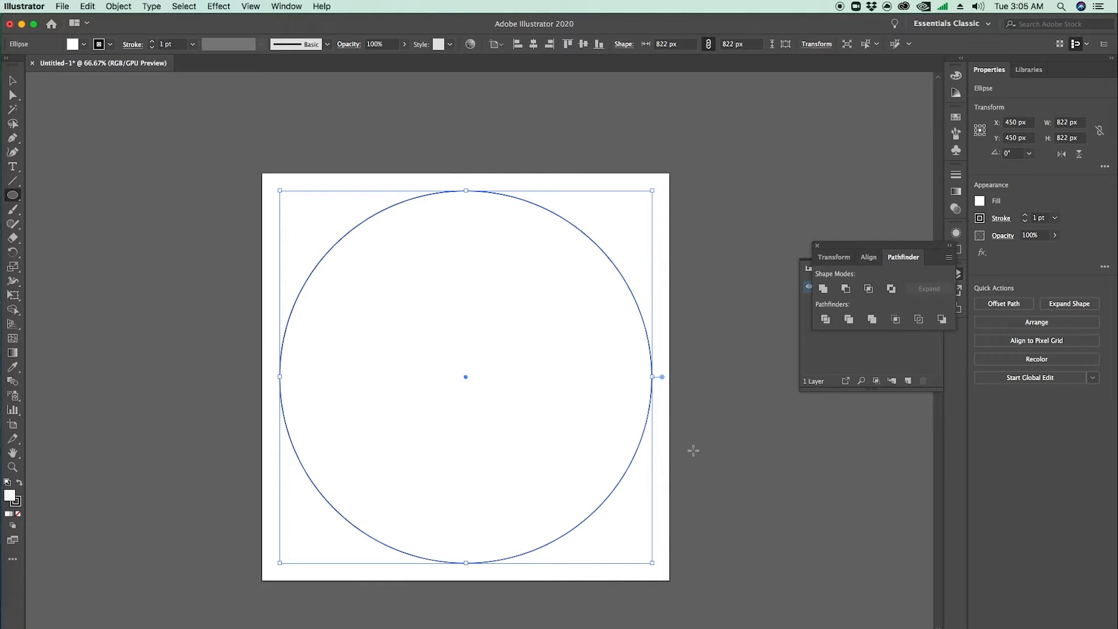
key("v")
left_click(731, 445)
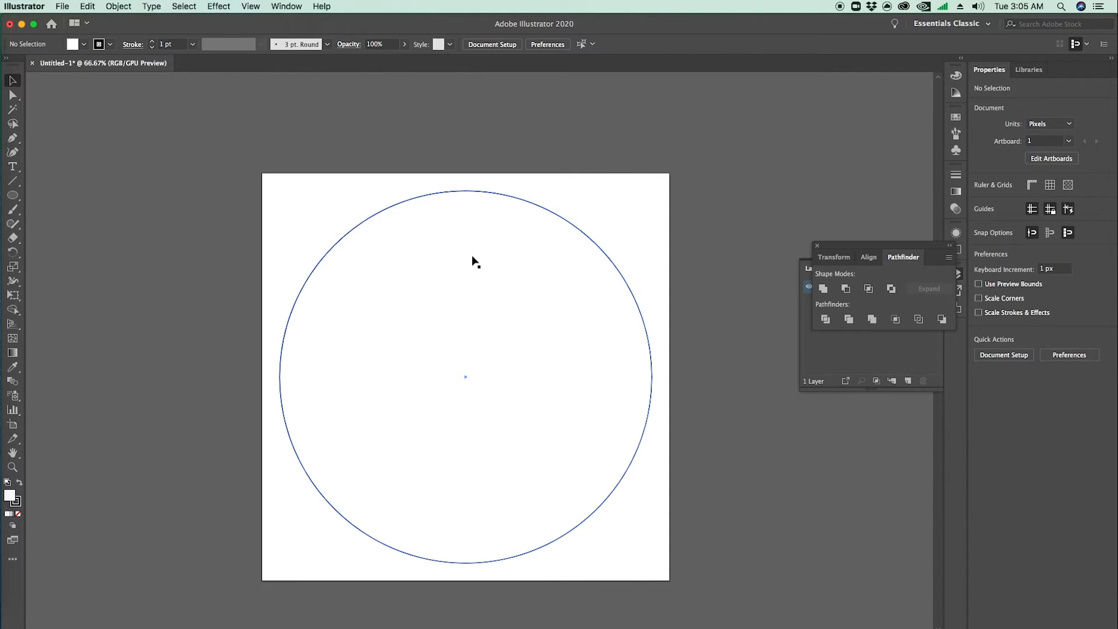
Step: Set the circle's alignment reference to the artboard
left_click(460, 322)
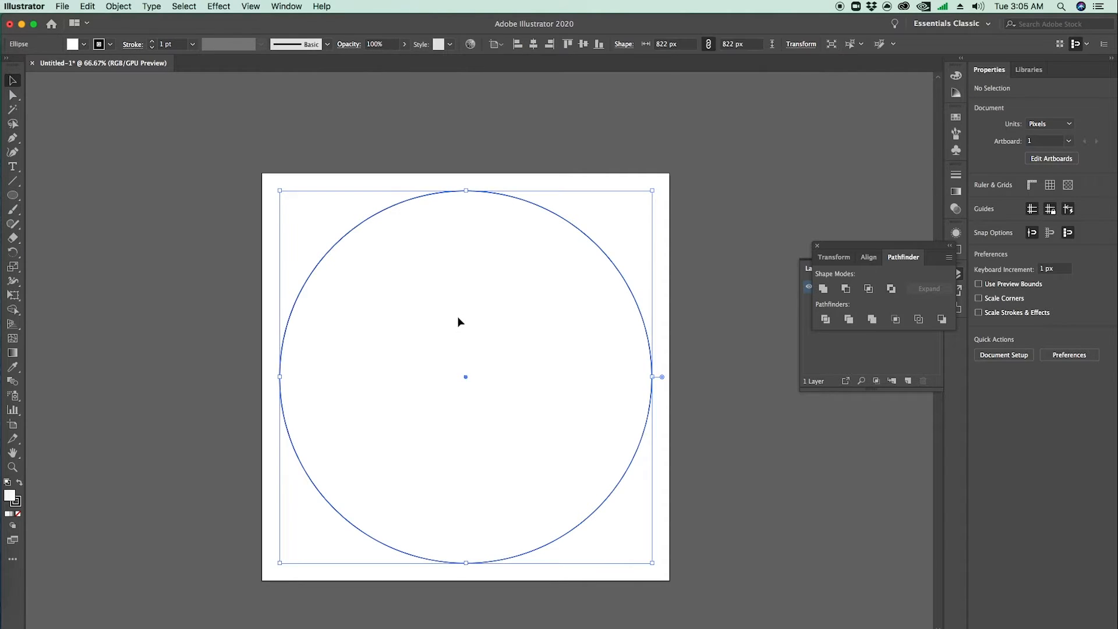
left_click(495, 45)
left_click(496, 46)
left_click(285, 6)
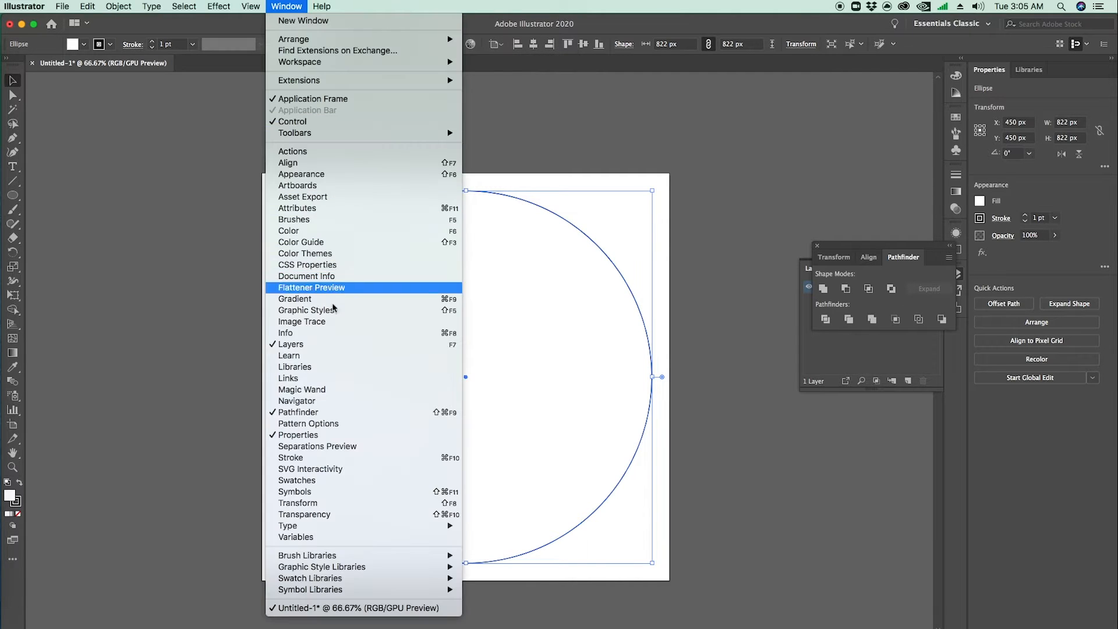
left_click(317, 163)
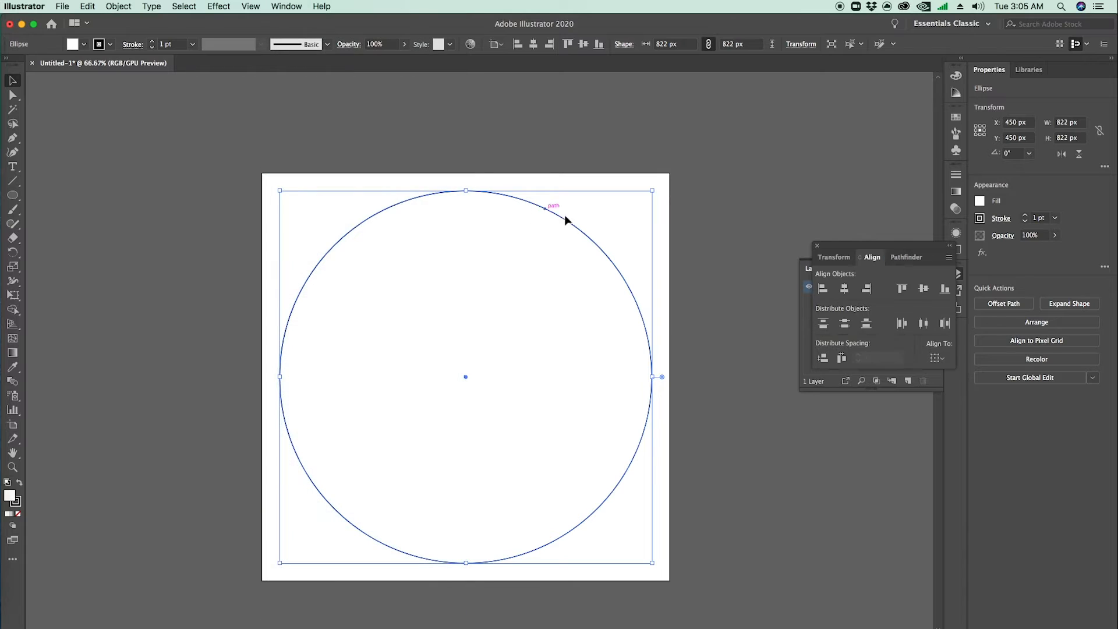
left_click(936, 358)
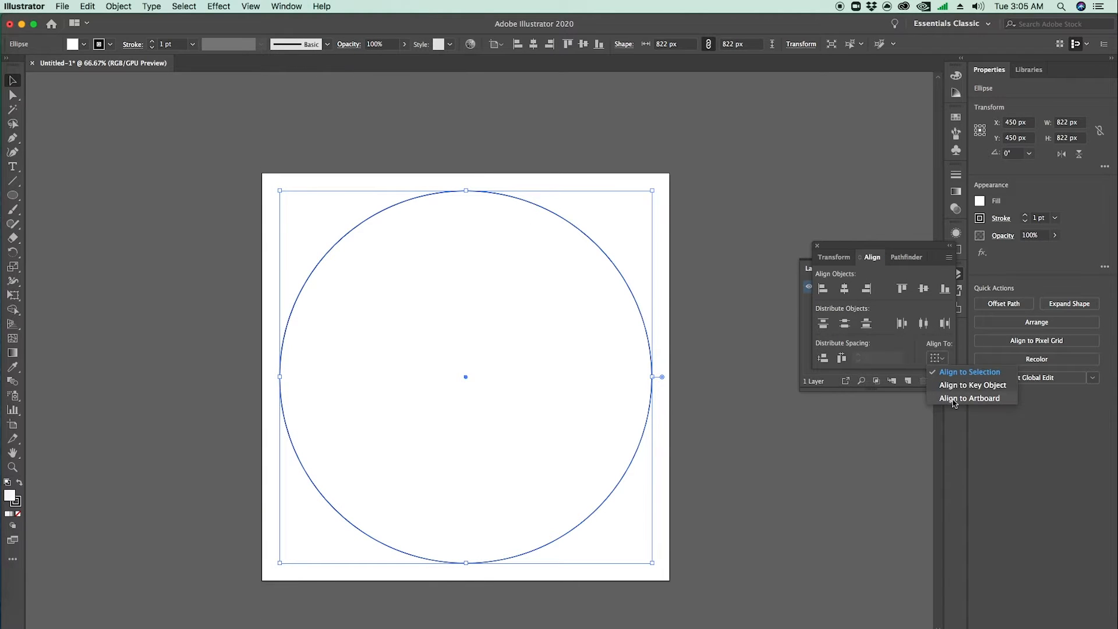
left_click(953, 399)
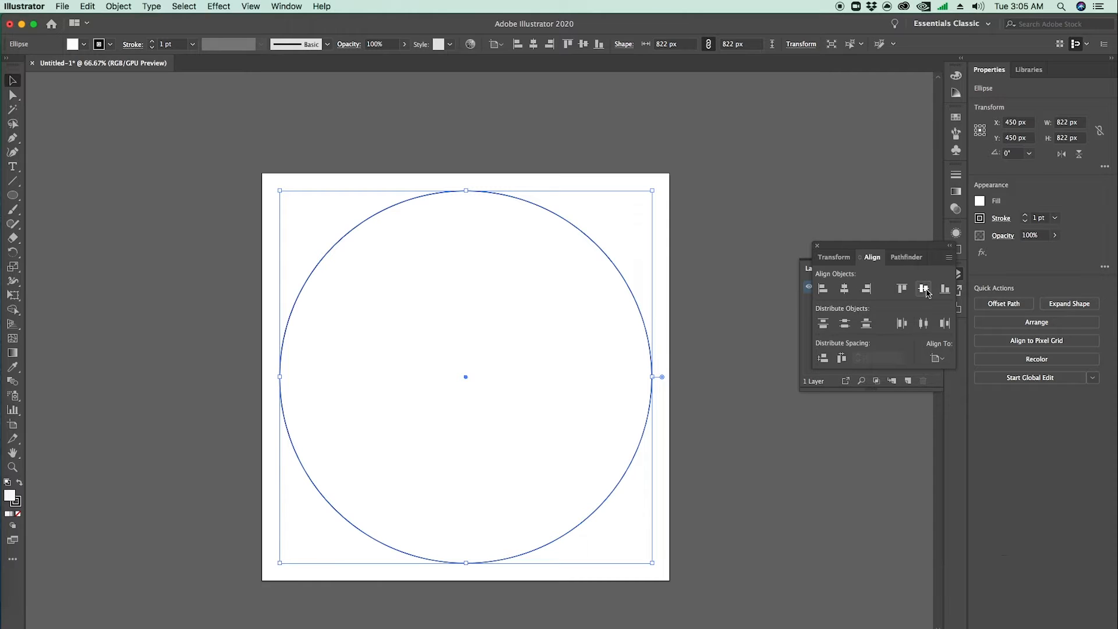
left_click(741, 249)
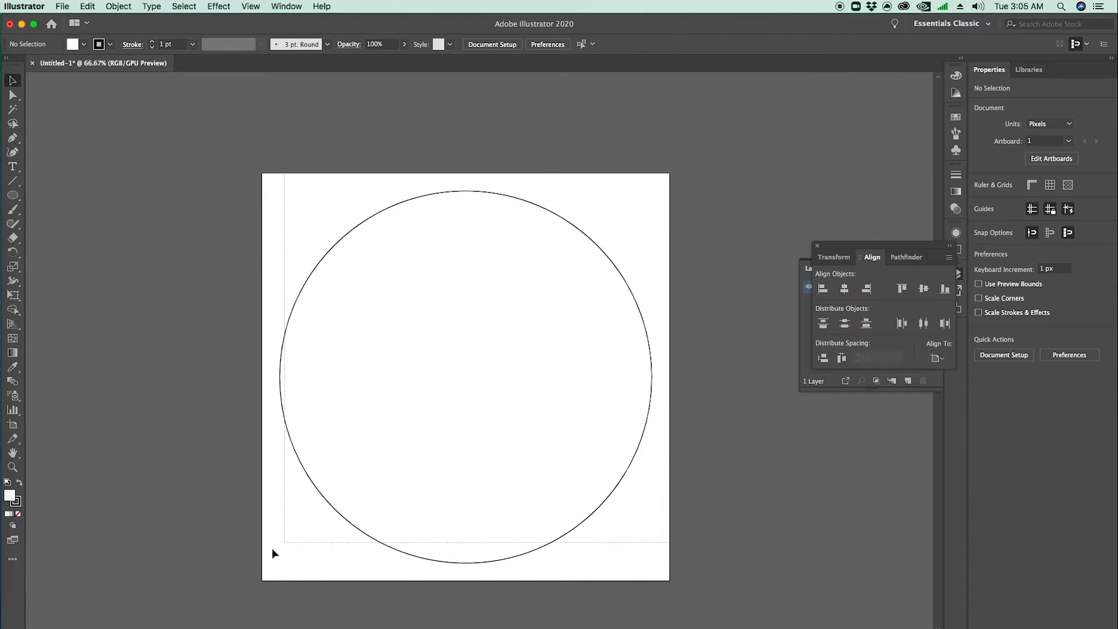
key("super+a")
left_click(732, 410)
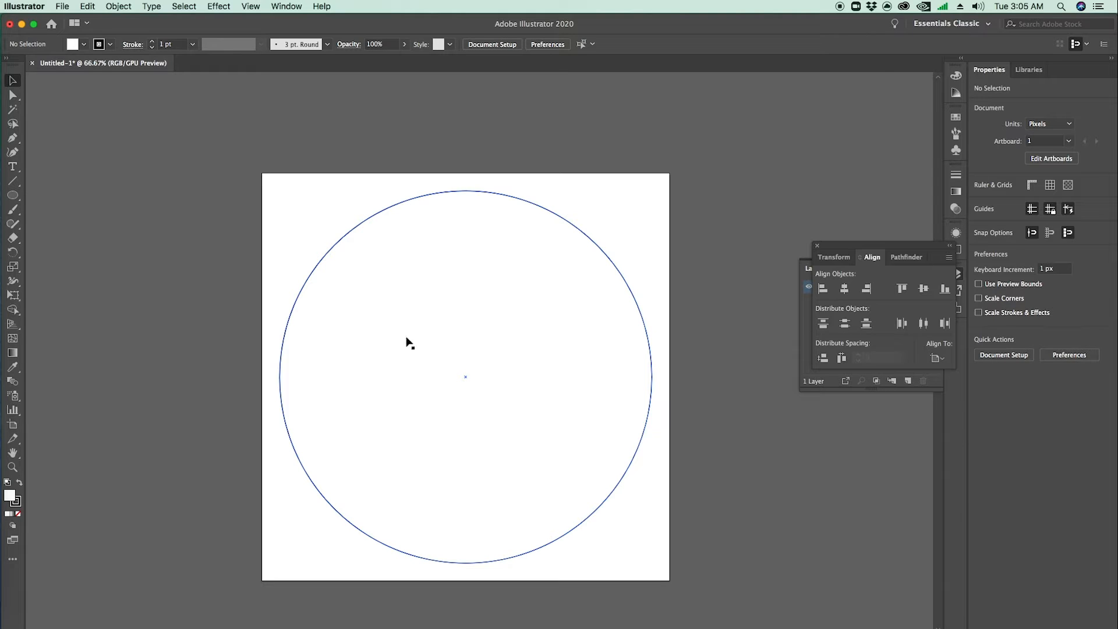
Step: Add the two-line text "BASIC" and "TRAINING" inside the circle and select all of it
key("t")
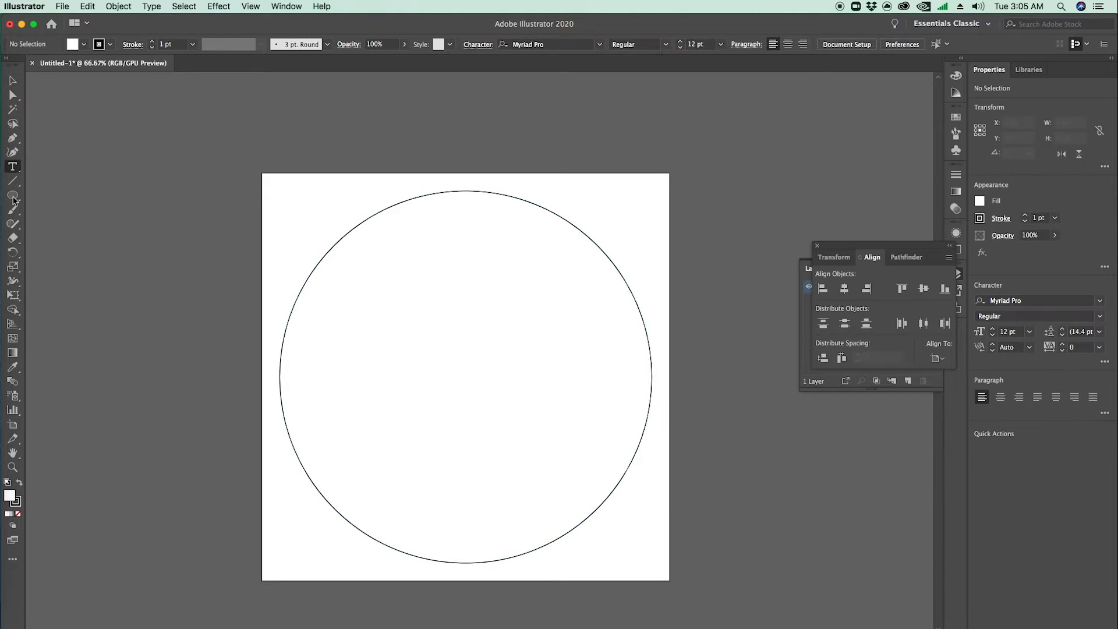
left_click(419, 361)
type("BA")
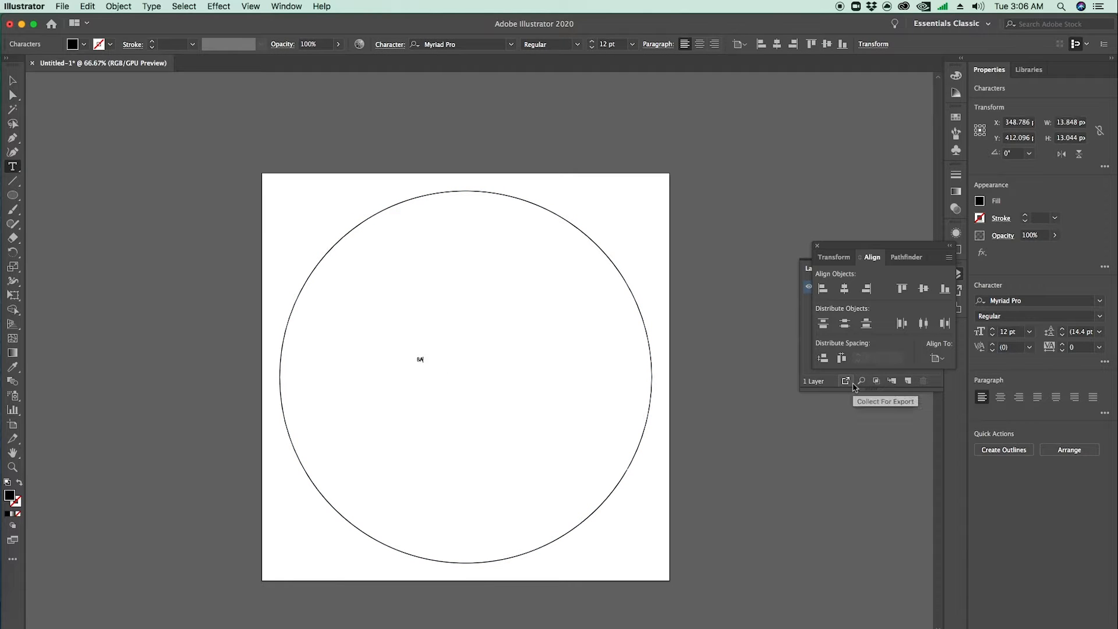
type("SK")
key("Return")
key("super+a")
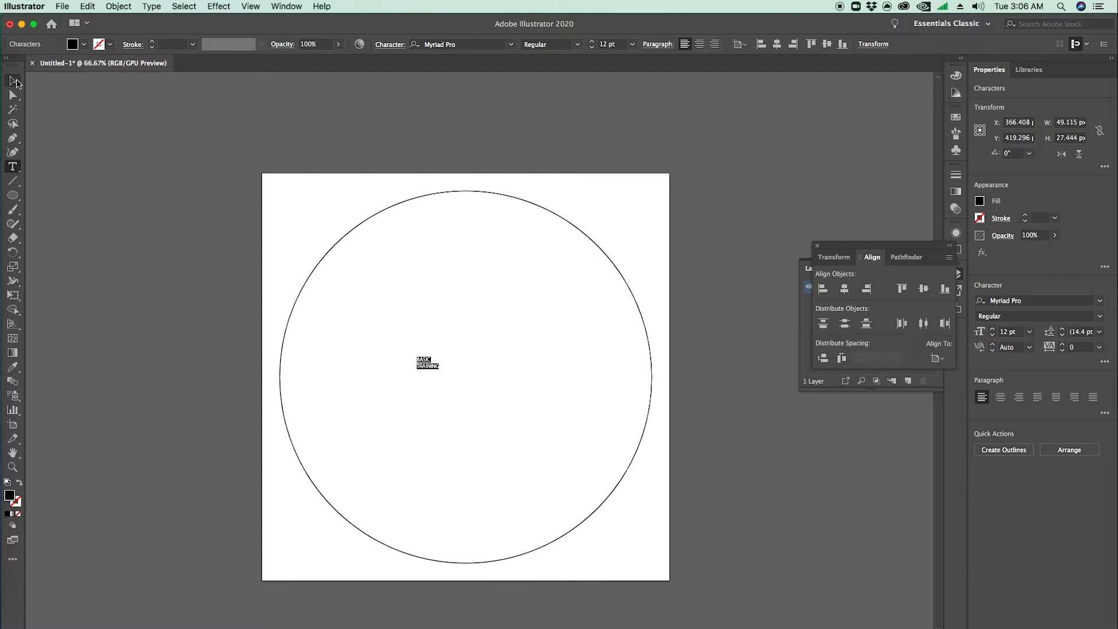
Step: Scale the BASIC TRAINING text up to about 166 pt and move it roughly to the middle of the circle
left_click(14, 81)
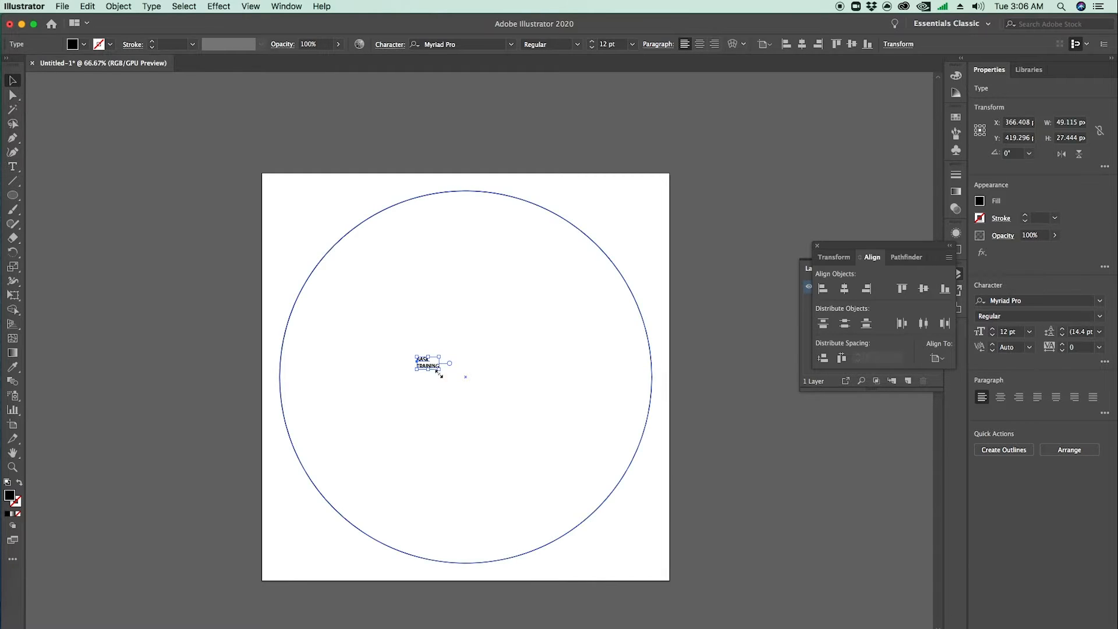
left_click_drag(440, 372, 725, 528)
left_click_drag(578, 438, 523, 372)
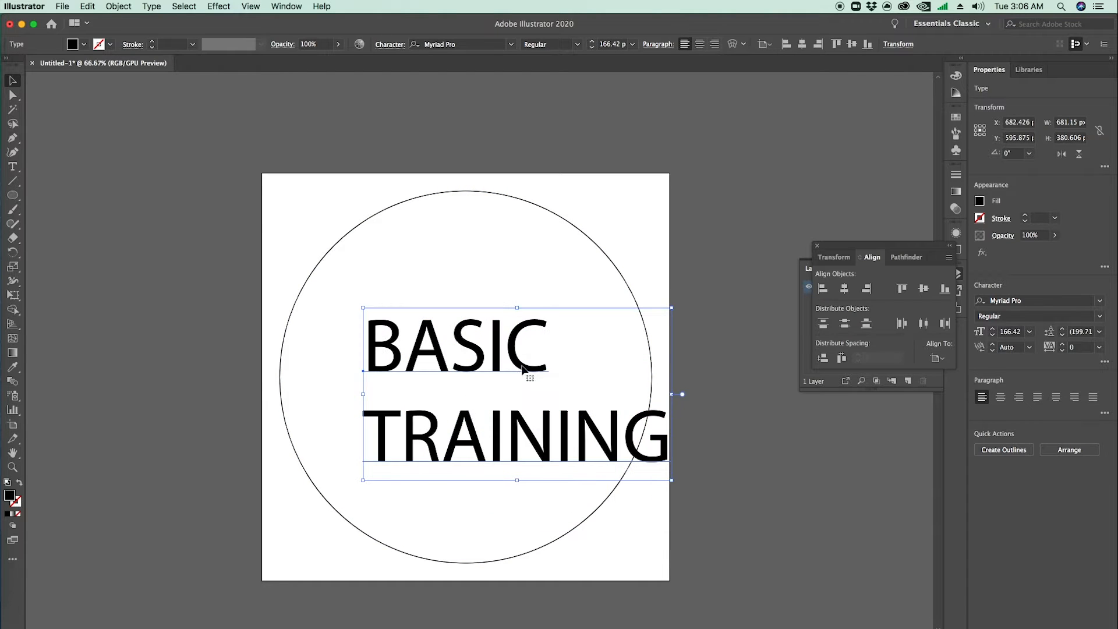
Step: Change the font of the text to ModernSociety Regular
left_click(1014, 300)
type("modern")
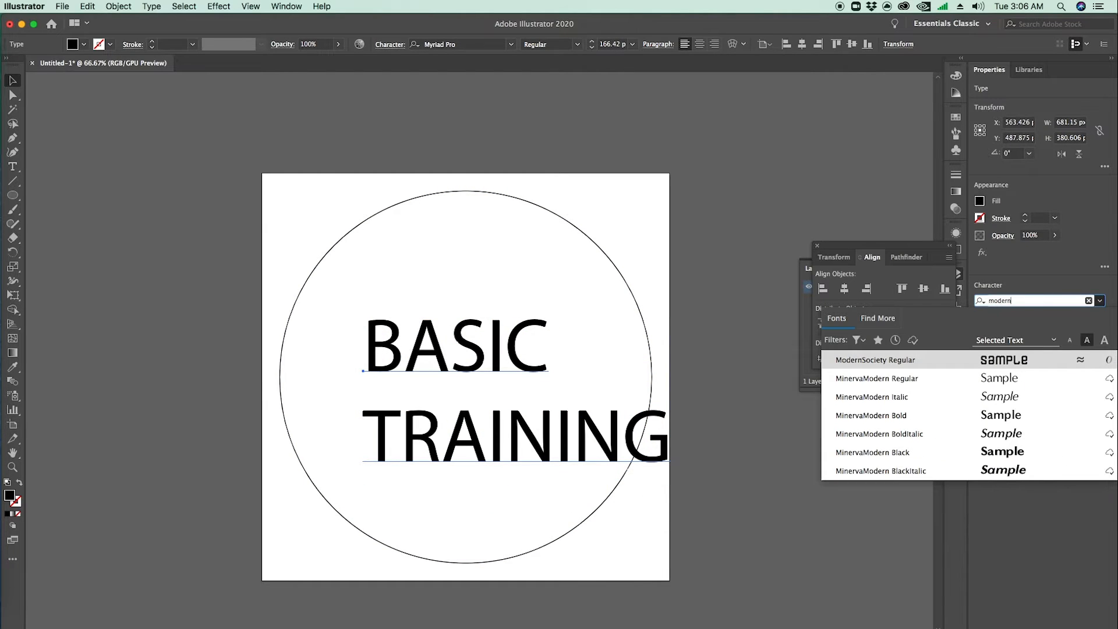
key("Return")
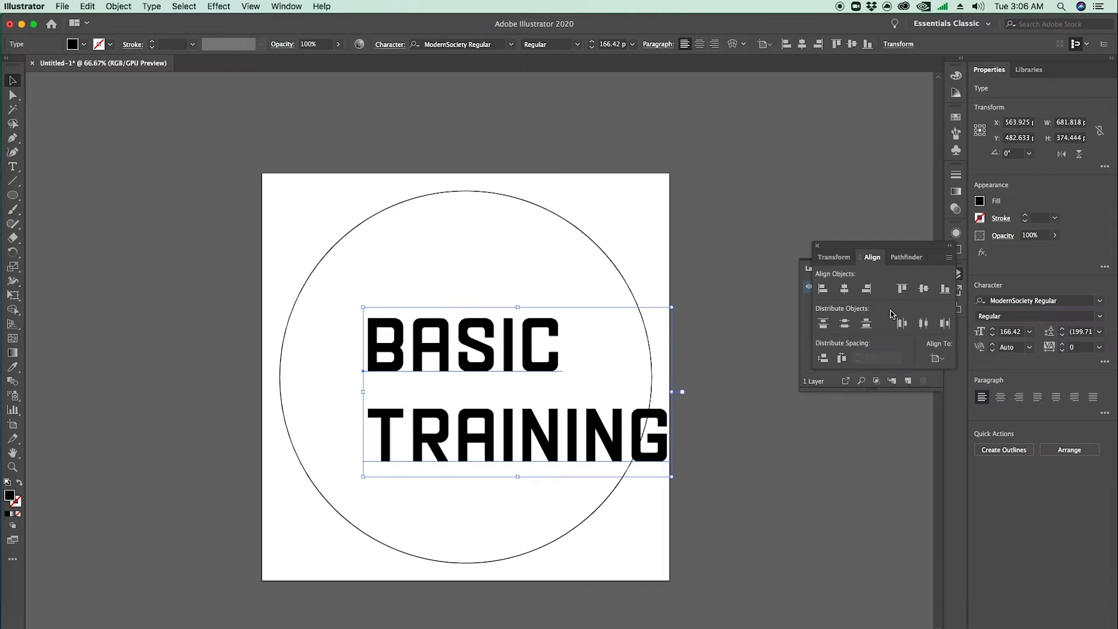
Step: Reduce the font size of the word TRAINING to 106 pt so its width matches BASIC
triple_click(524, 443)
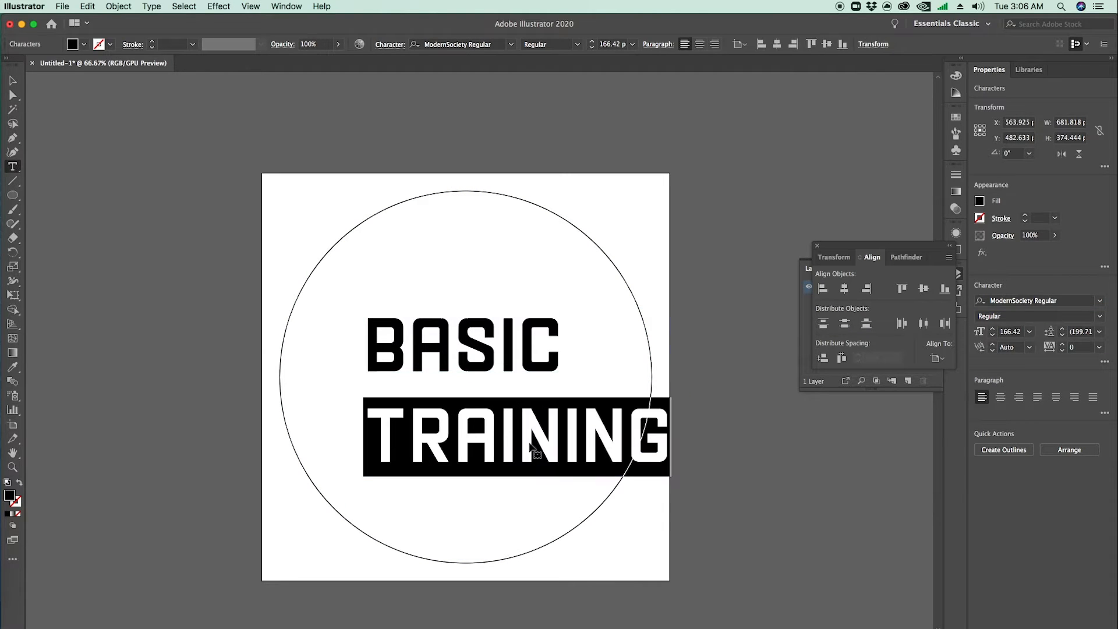
left_click(991, 336)
left_click(992, 335)
left_click_drag(993, 337, 993, 337)
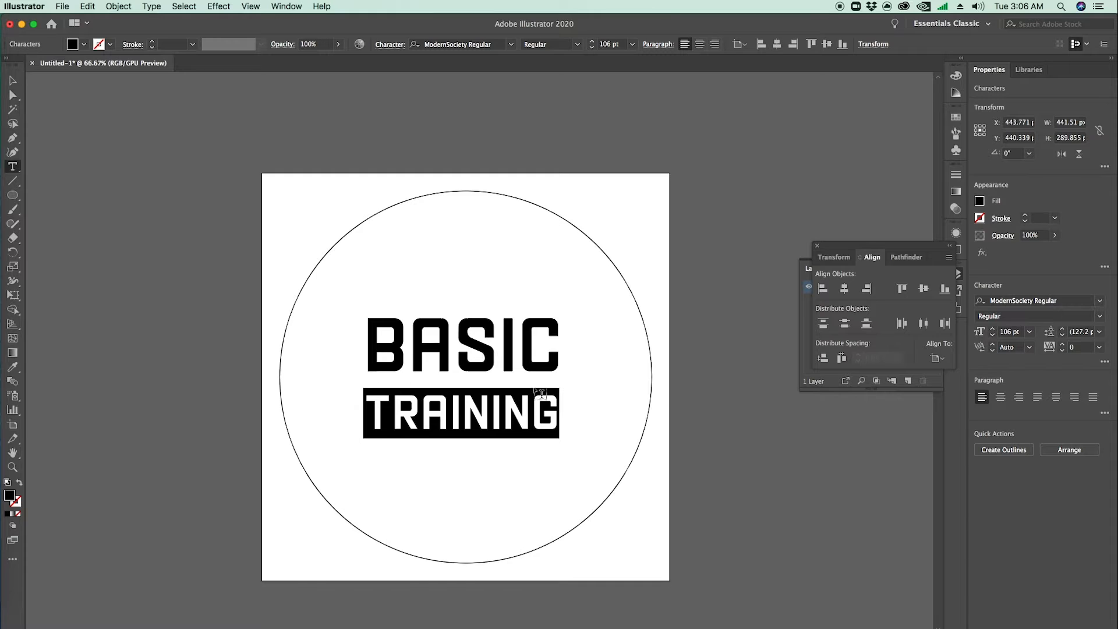
Step: Set the leading of the TRAINING line to 87 pt to bring it close under BASIC
left_click(1062, 335)
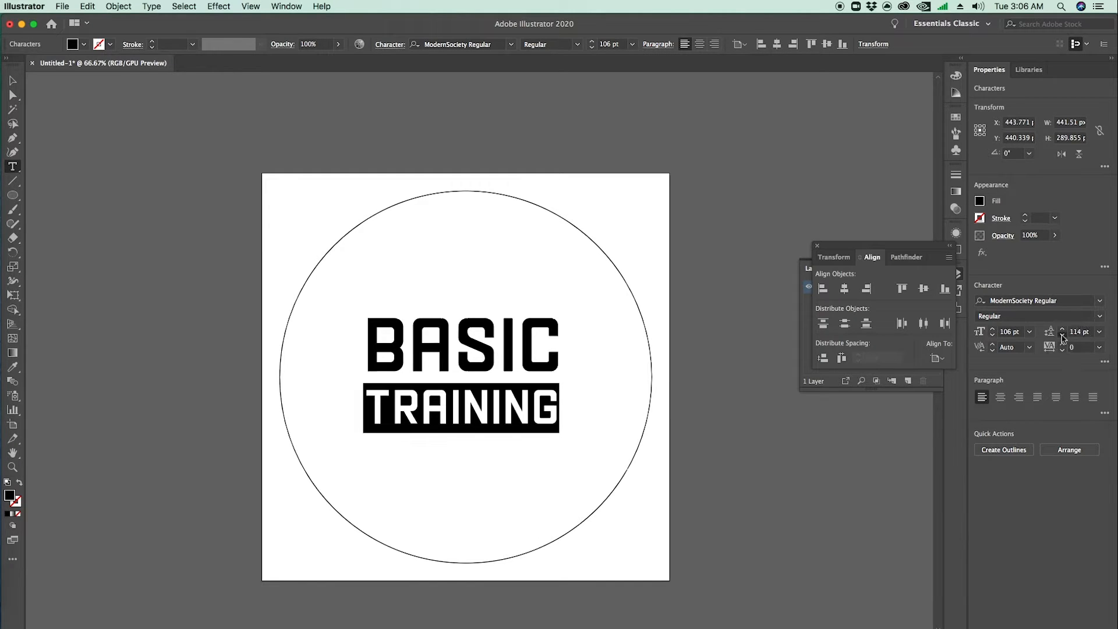
left_click(1061, 336)
left_click(1062, 336)
left_click(1062, 336)
left_click(1062, 336)
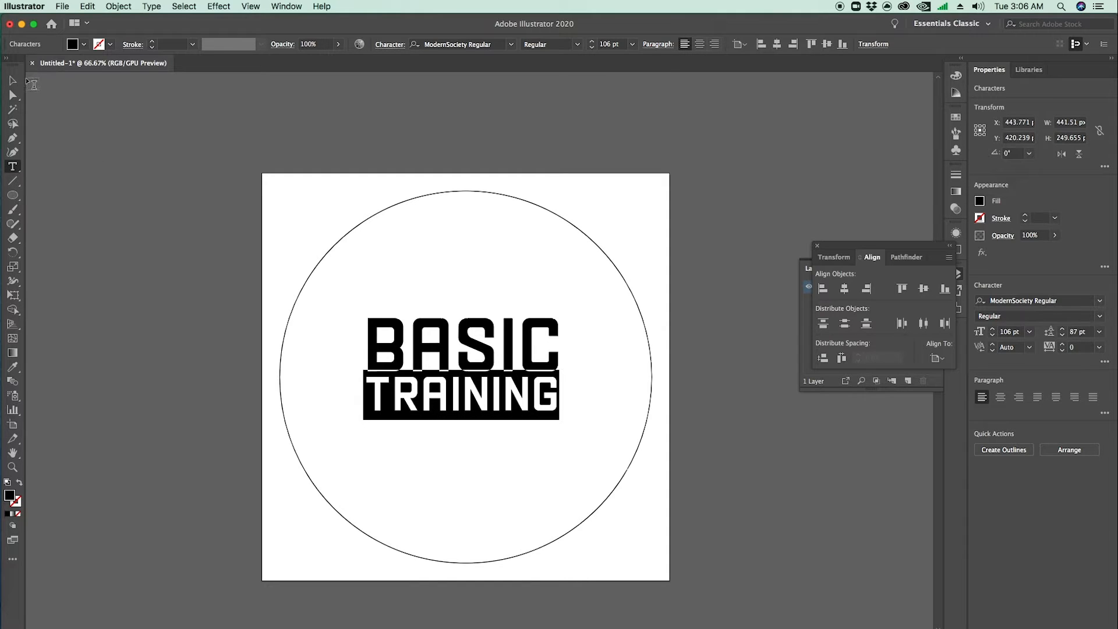
key("Escape")
Step: Centre the text block horizontally and vertically on the artboard, and deselect it
left_click(452, 566)
left_click(496, 408)
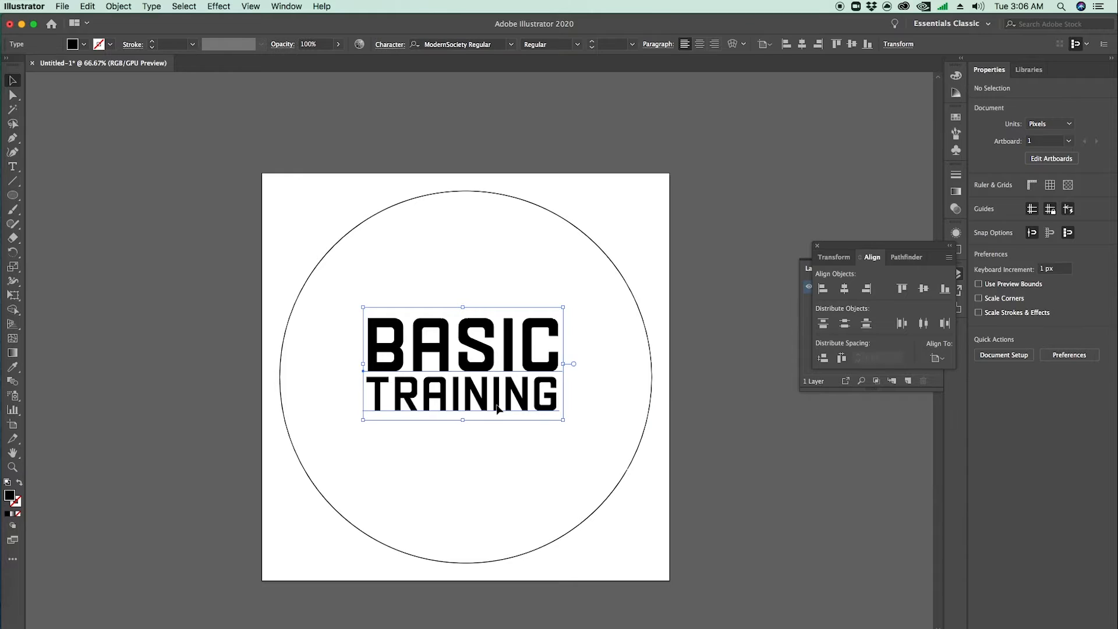
left_click(763, 45)
left_click(792, 86)
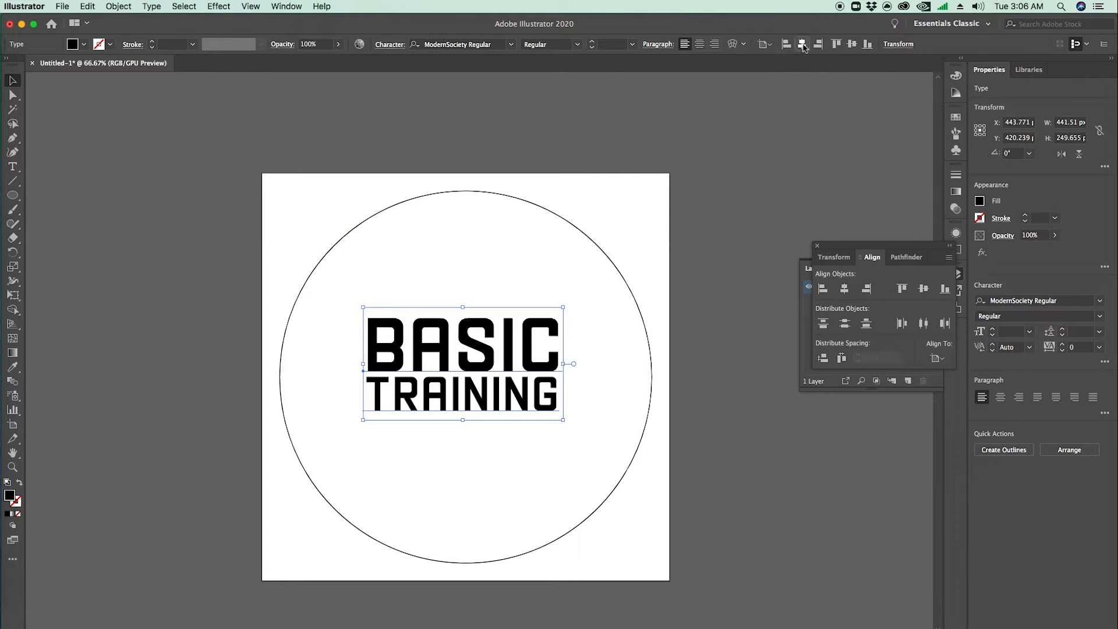
left_click(802, 44)
left_click(852, 44)
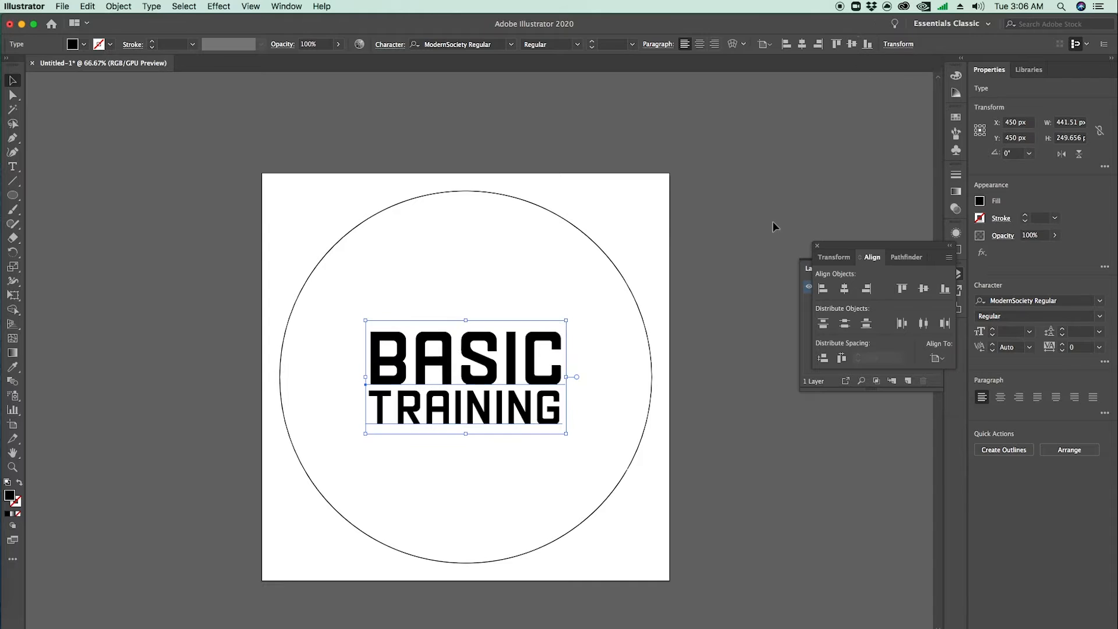
left_click(644, 540)
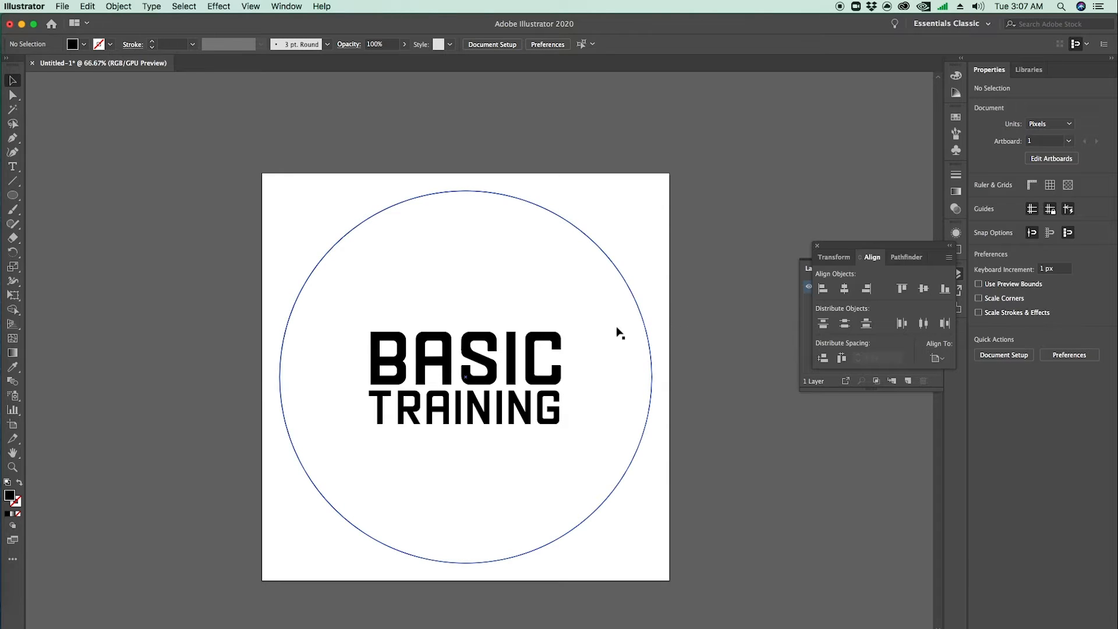
Step: Paste a copy of the circle in place at the front and scale it about its centre to about 592 px
left_click(511, 262)
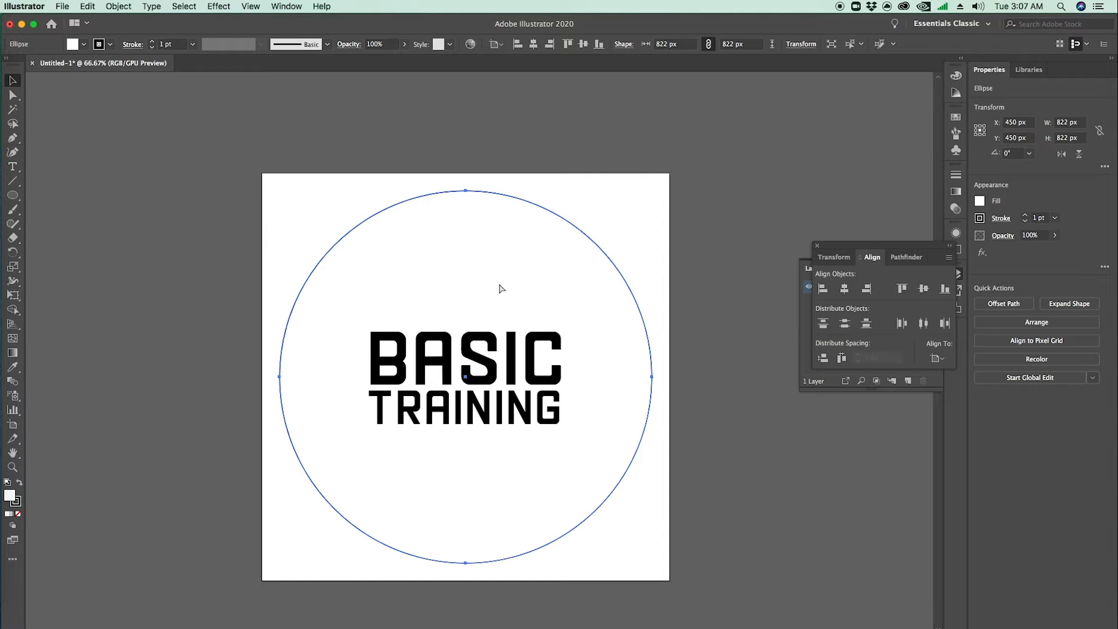
key("super+shift+bracketright")
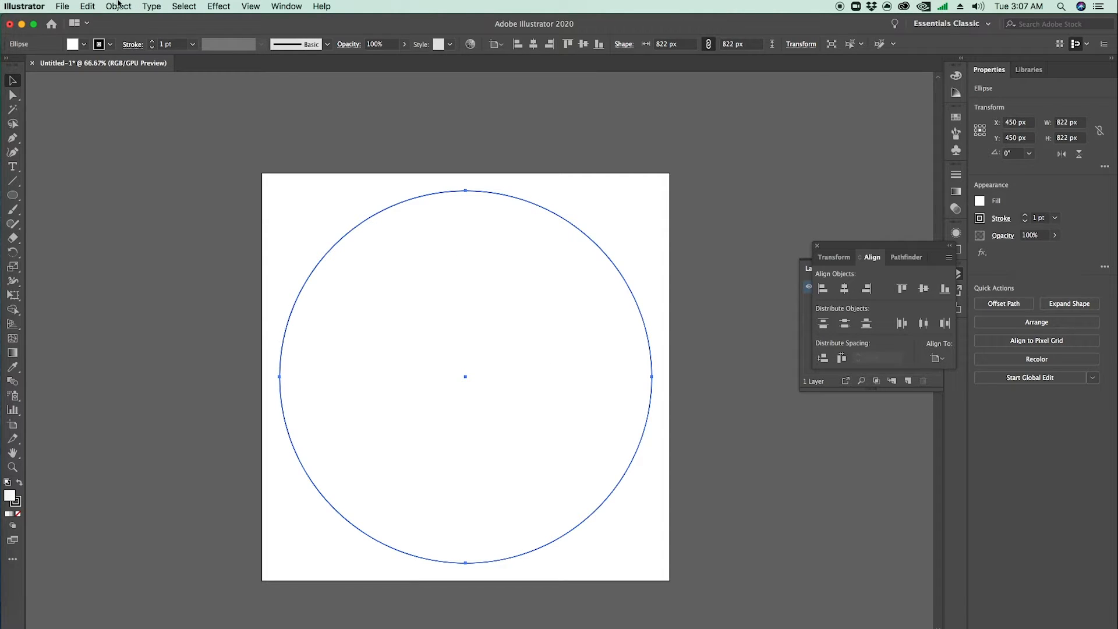
left_click(88, 6)
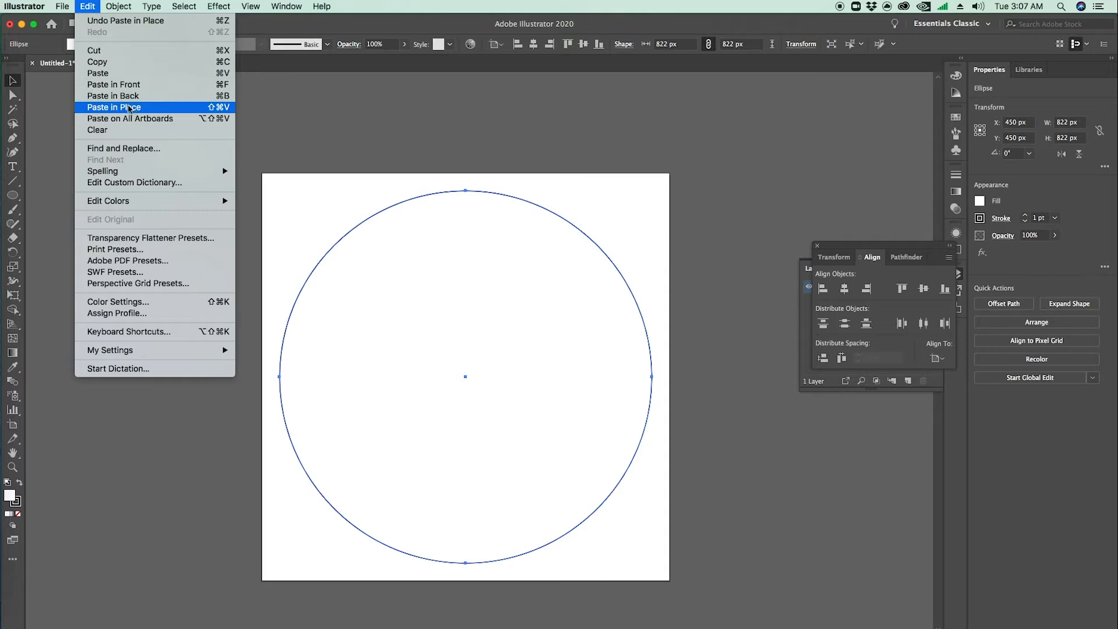
left_click(666, 295)
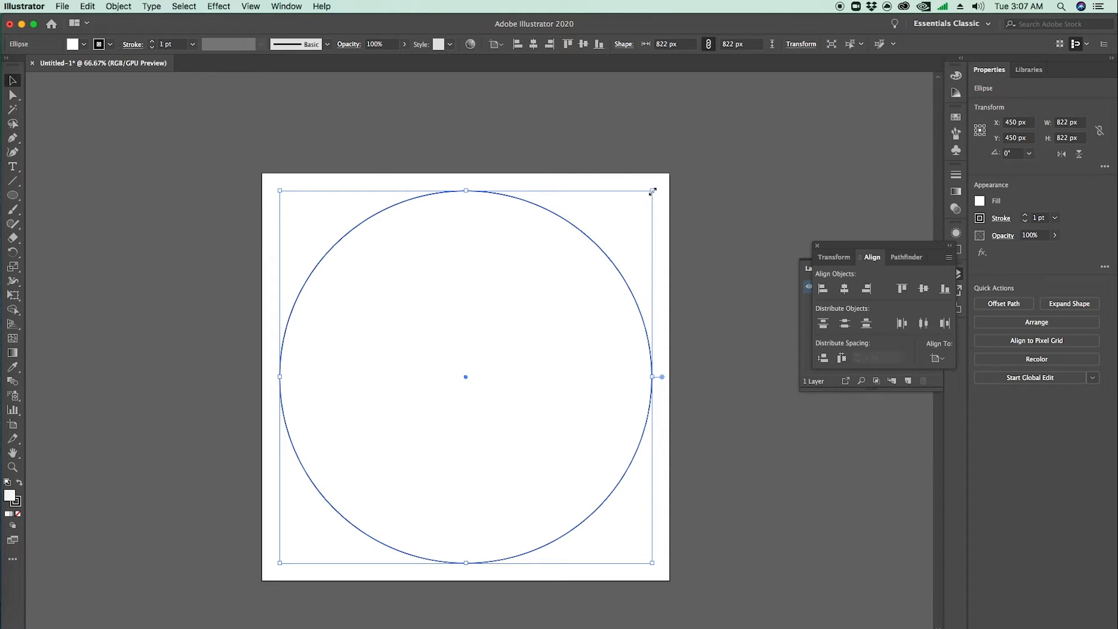
left_click_drag(652, 191, 601, 244)
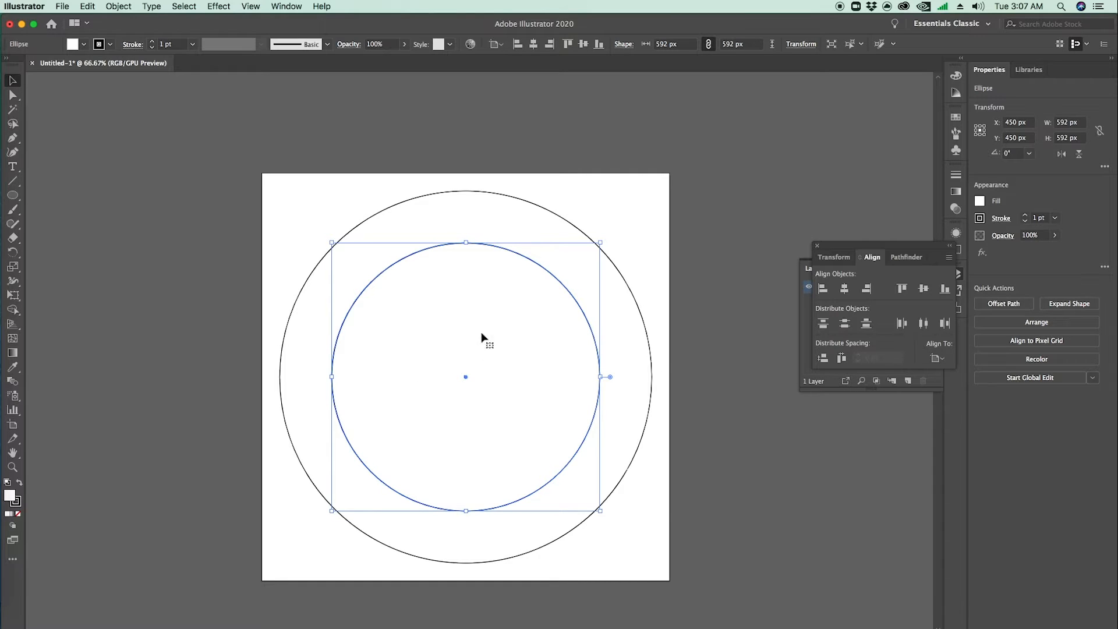
Step: Remove the fill from the inner circle, and paste a copy of it in place scaled about its centre to about 624 px
left_click(19, 514)
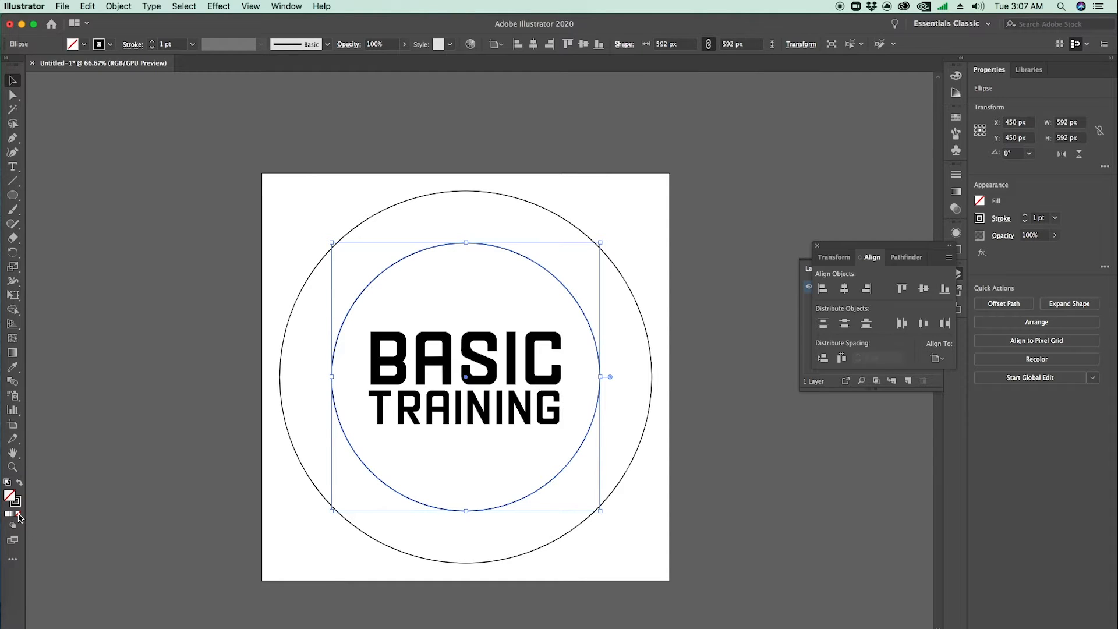
left_click_drag(600, 243, 599, 244)
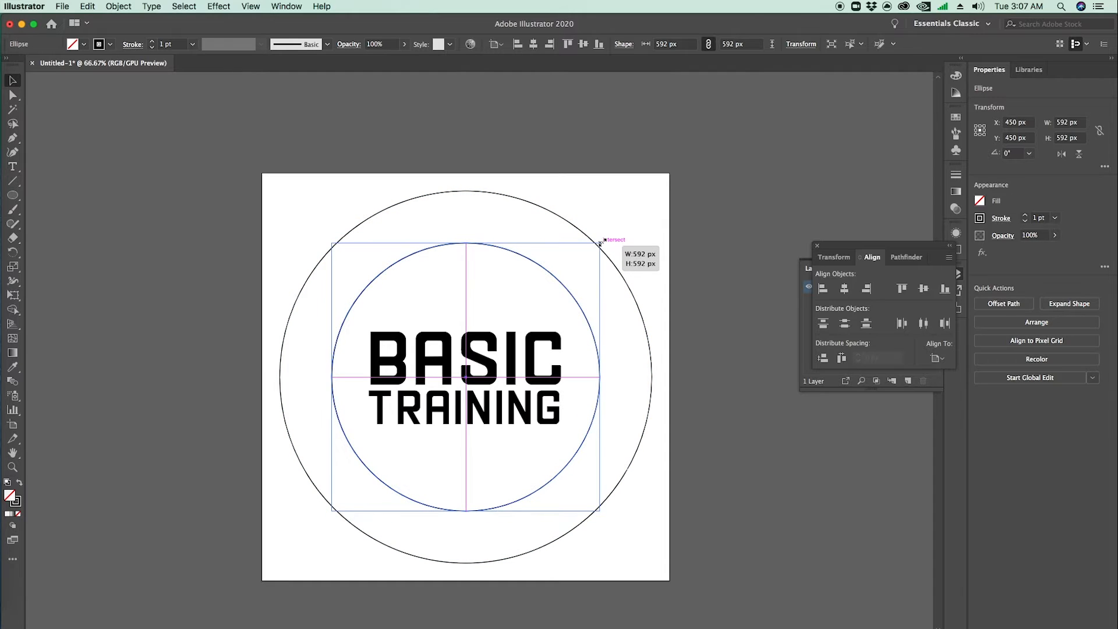
left_click_drag(600, 242, 600, 240)
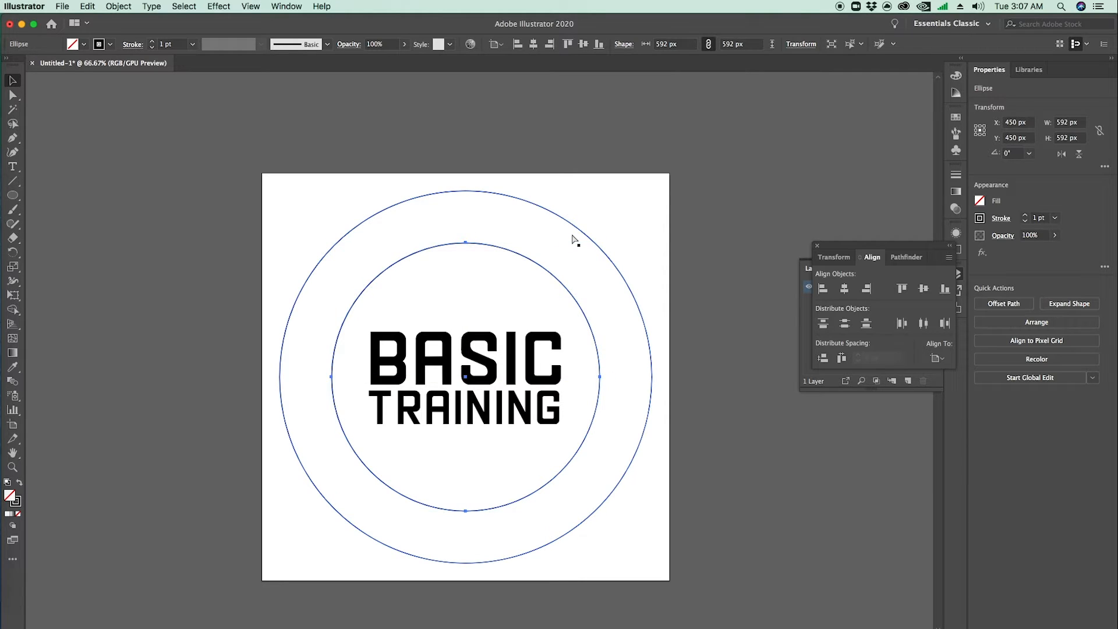
left_click_drag(601, 239, 609, 233)
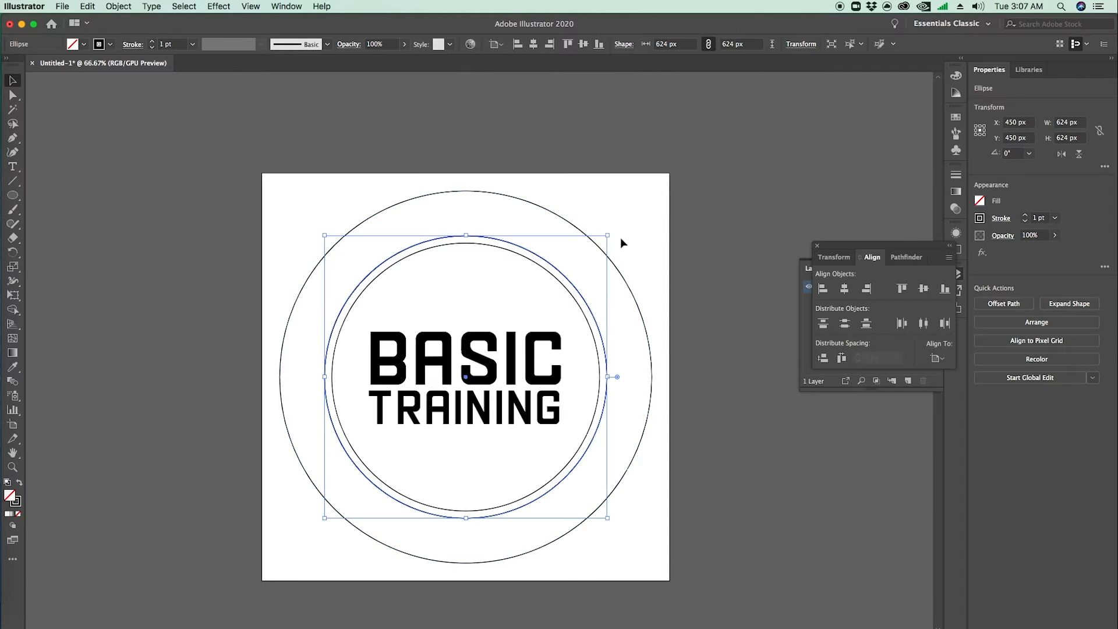
Step: Paste another copy of the circle in place and scale it about its centre to about 556 px, then deselect it
left_click(87, 6)
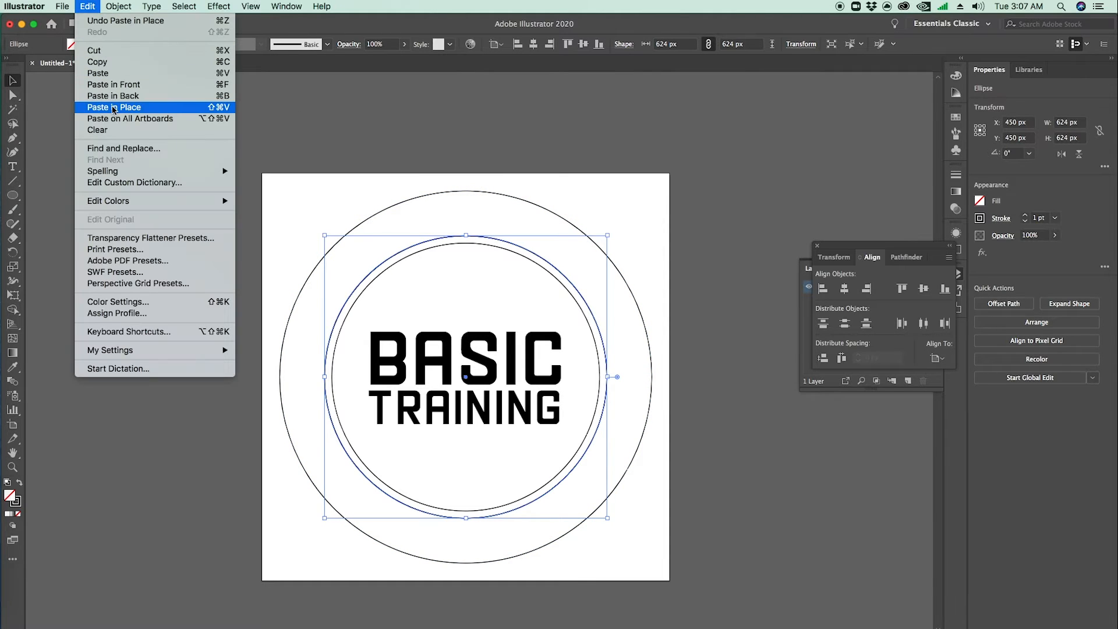
left_click(608, 236)
left_click_drag(607, 235, 592, 252)
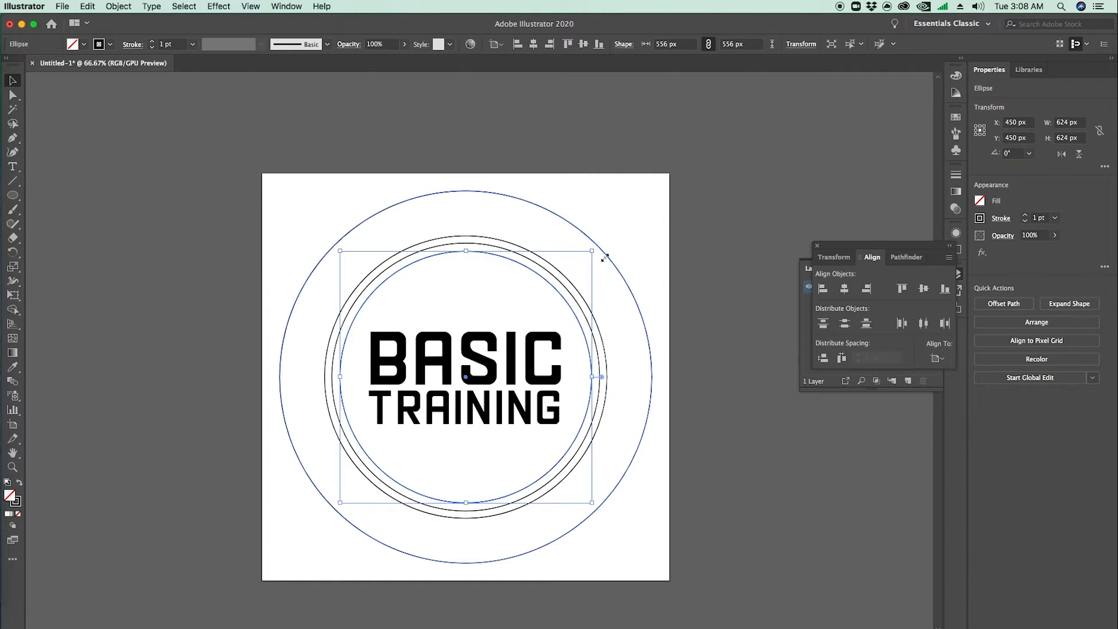
left_click(727, 355)
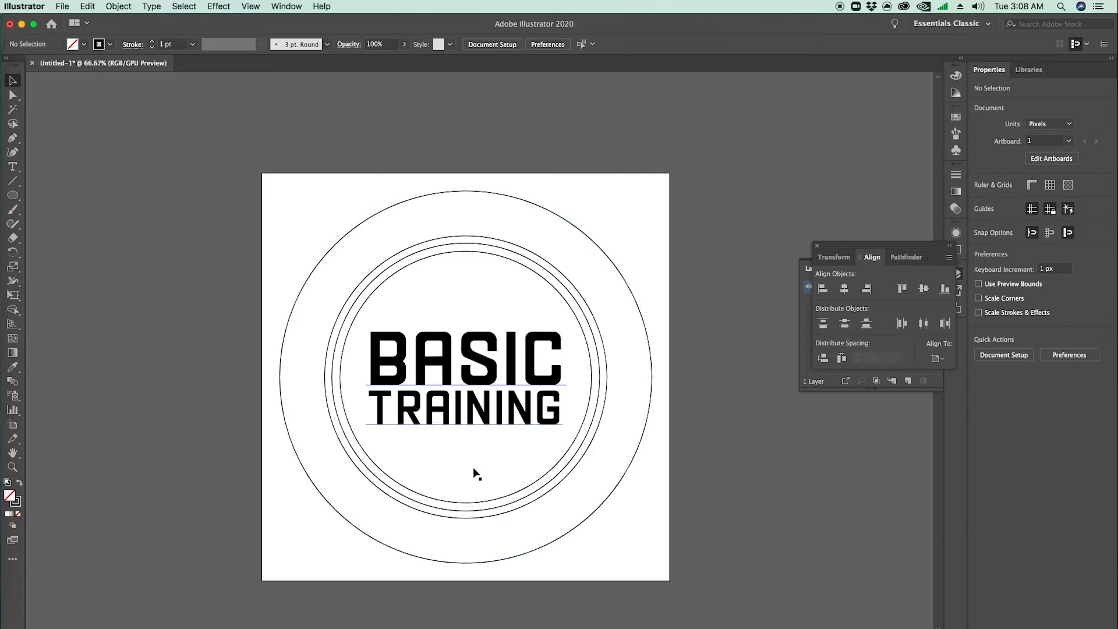
left_click_drag(317, 164, 646, 586)
left_click(749, 409)
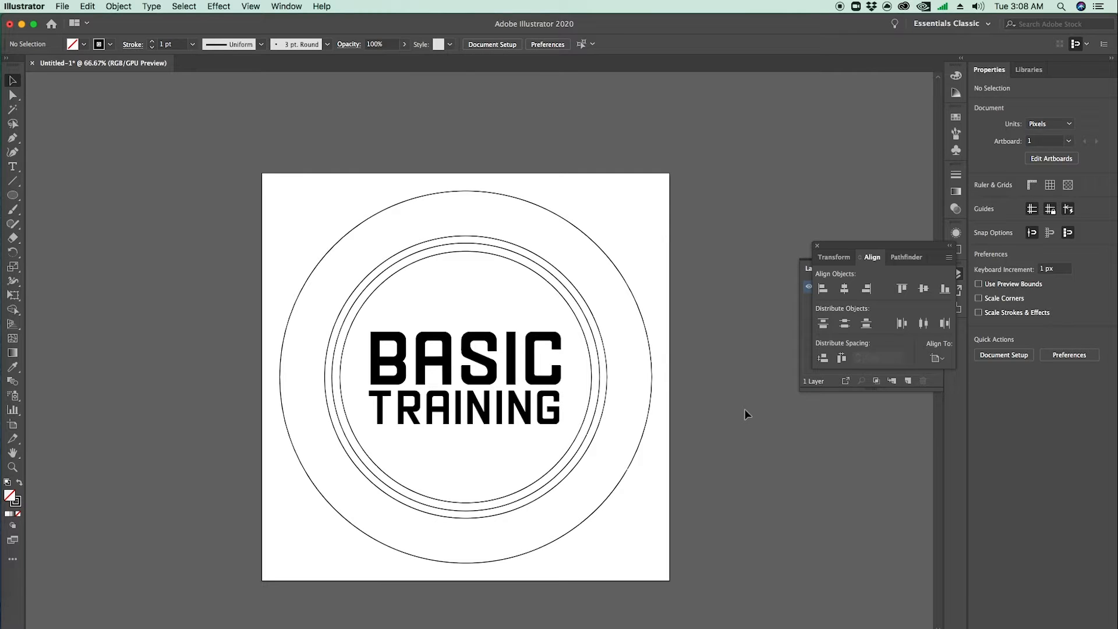
Step: Draw a five-pointed star about 62 px wide in the right side of the outer ring and centre it vertically on the artboard
left_click(13, 196)
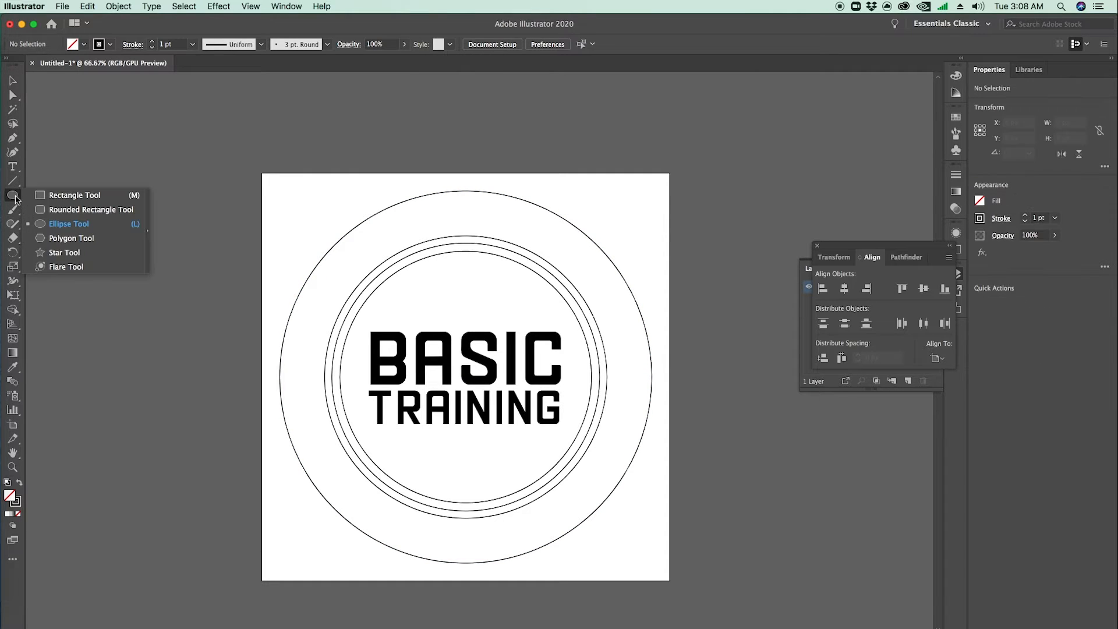
left_click(76, 253)
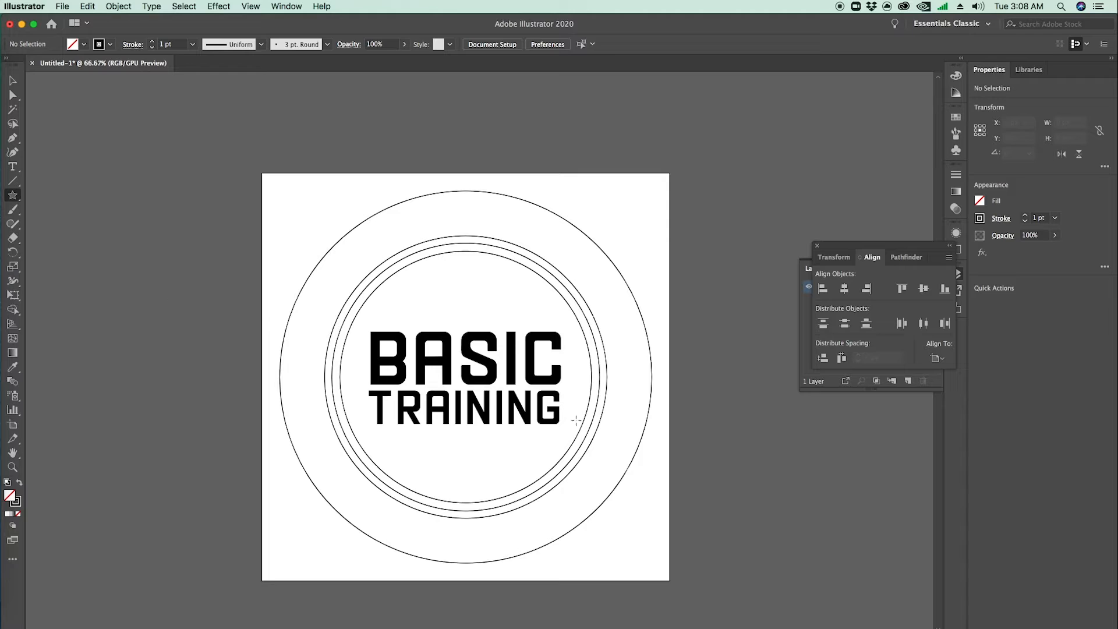
mouse_move(627, 383)
left_mouse_down()
mouse_move(640, 410)
mouse_move(635, 401)
left_mouse_up()
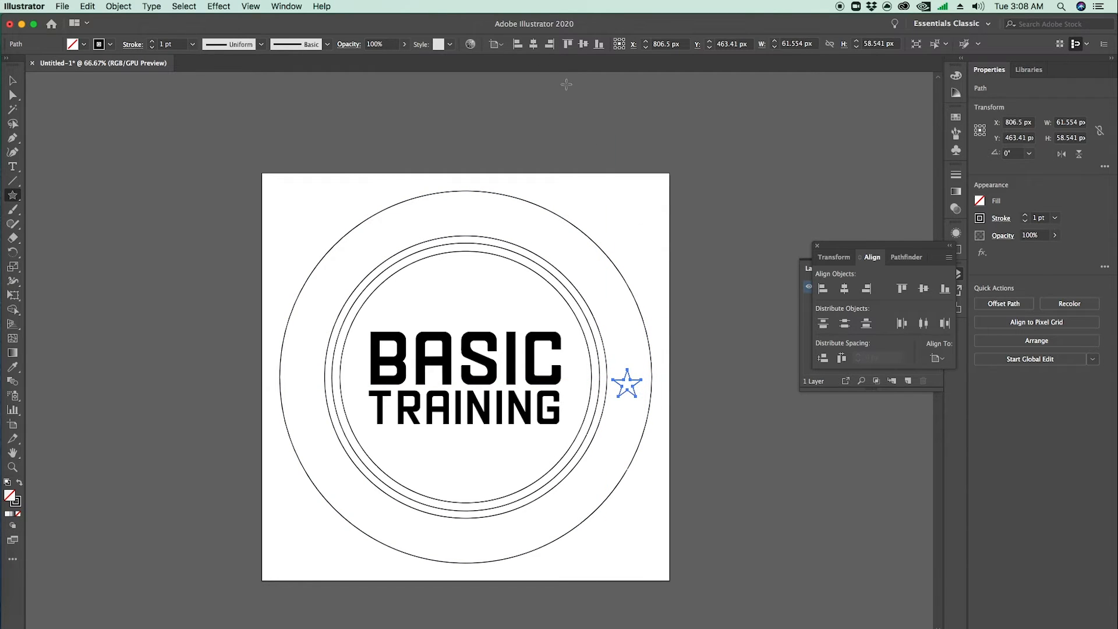
left_click(495, 45)
left_click(523, 85)
left_click(583, 45)
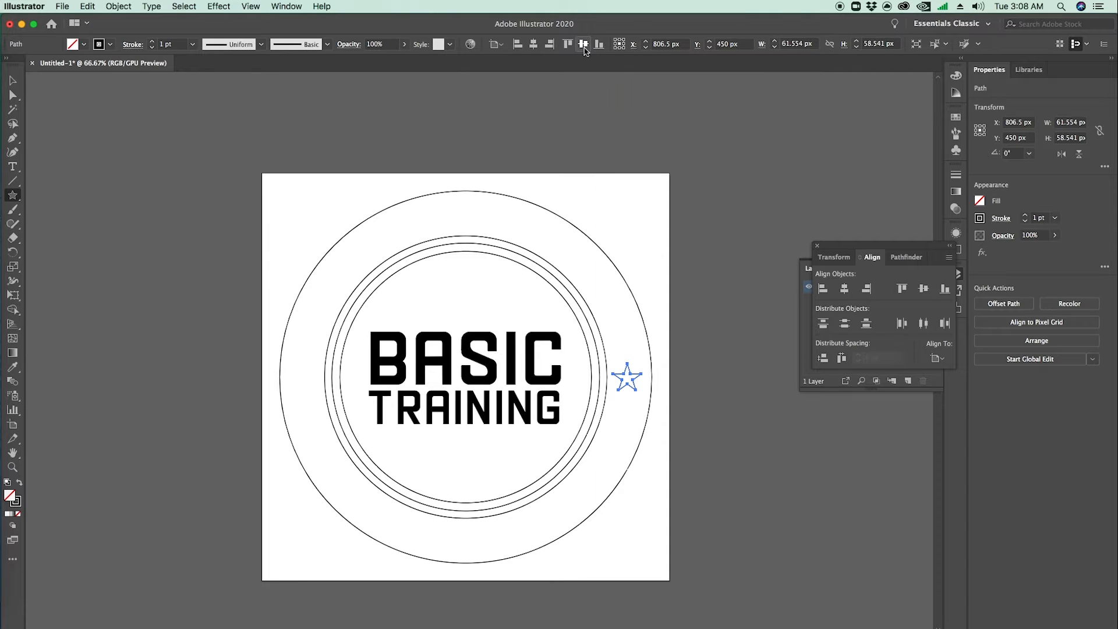
Step: Move the star outward to about X 812.5 px and place a copy of it on the opposite side of the ring
key("v")
left_click(724, 352)
left_click_drag(633, 382, 637, 387)
left_click(696, 394)
left_click(639, 382)
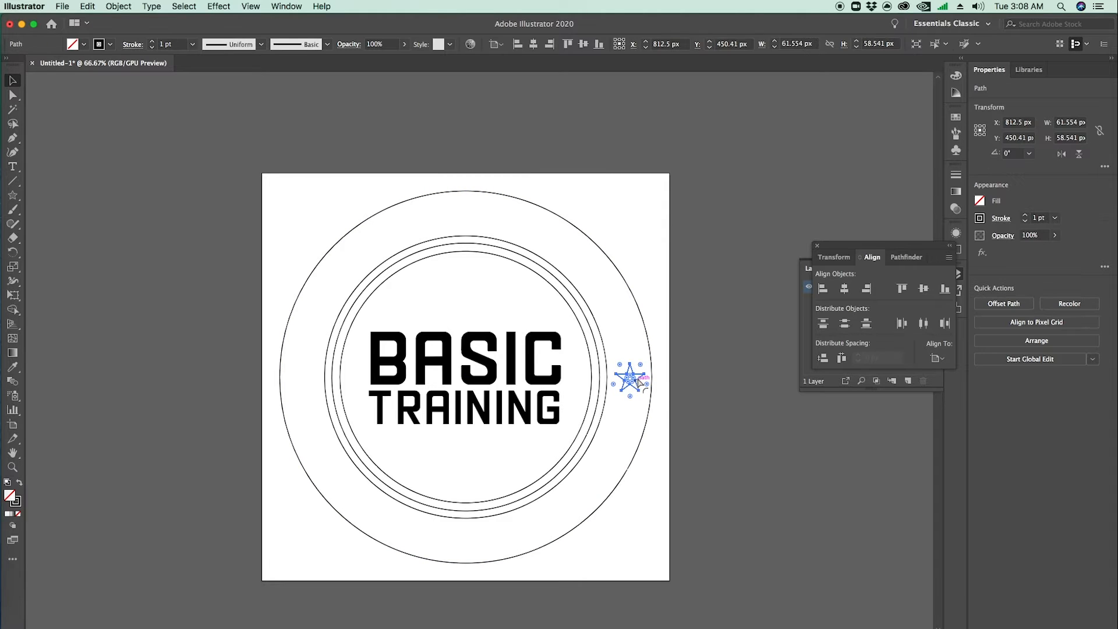
left_click_drag(639, 383, 307, 393)
left_click(309, 361)
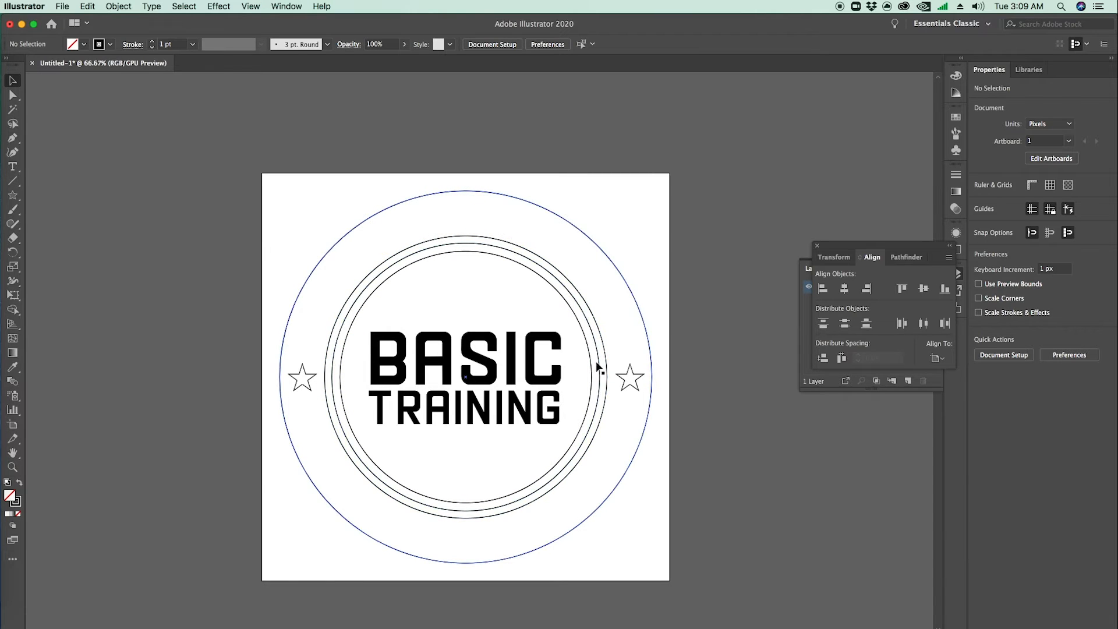
Step: Copy the 624 px circle to the clipboard and deselect it
left_click(488, 520)
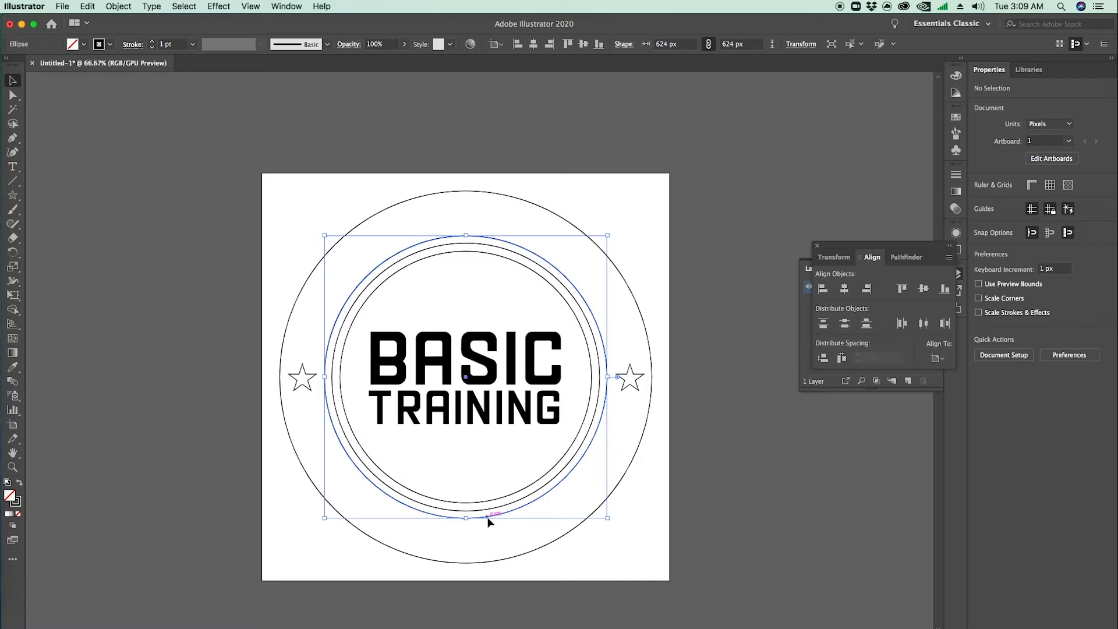
left_click(88, 6)
left_click(97, 62)
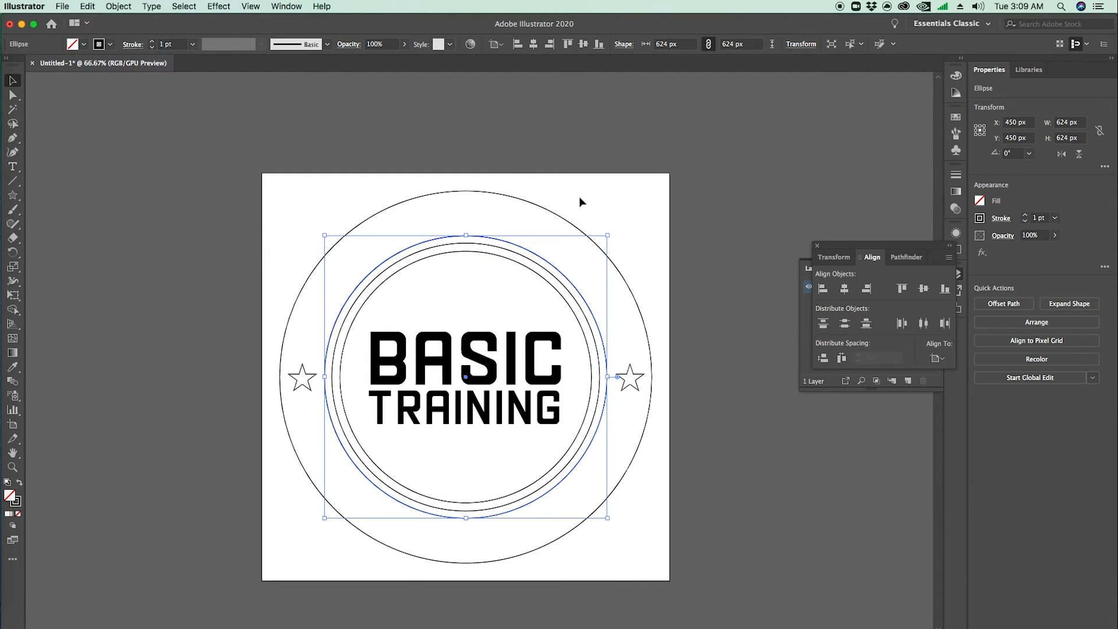
left_click(723, 233)
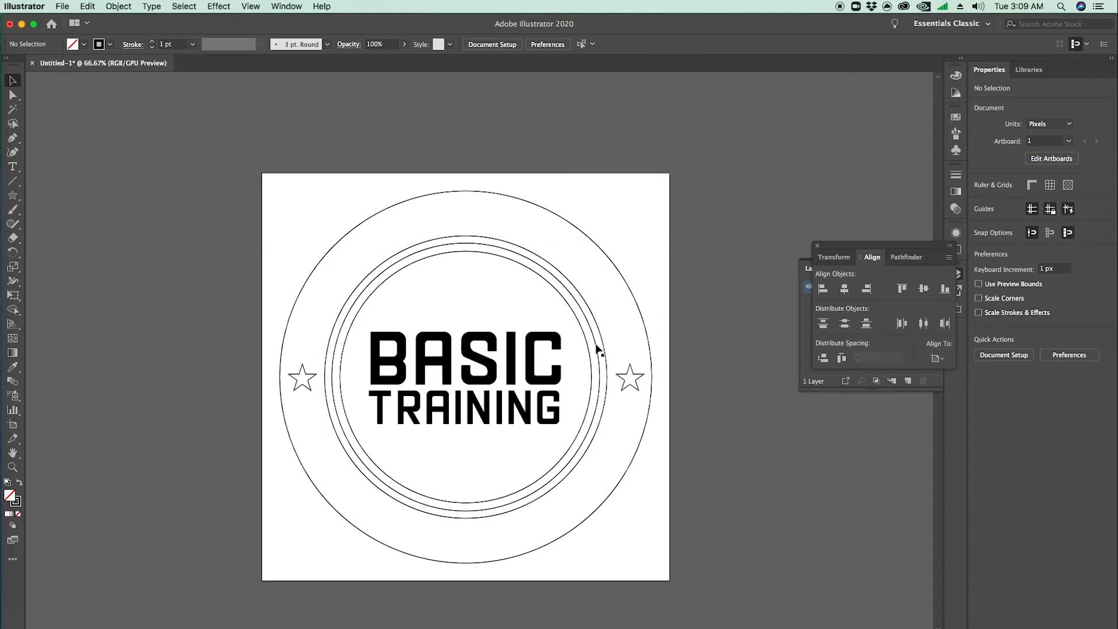
Step: Delete the bottom anchor point of the 624 px circle so only its upper arc is left
left_click(491, 520)
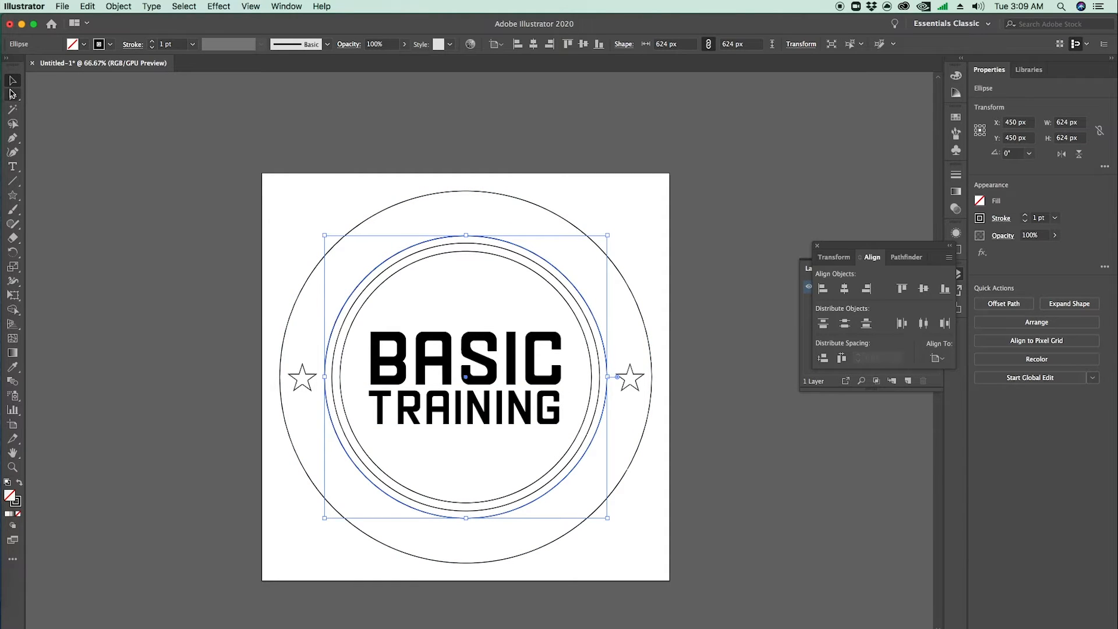
left_click(12, 93)
left_click(466, 518)
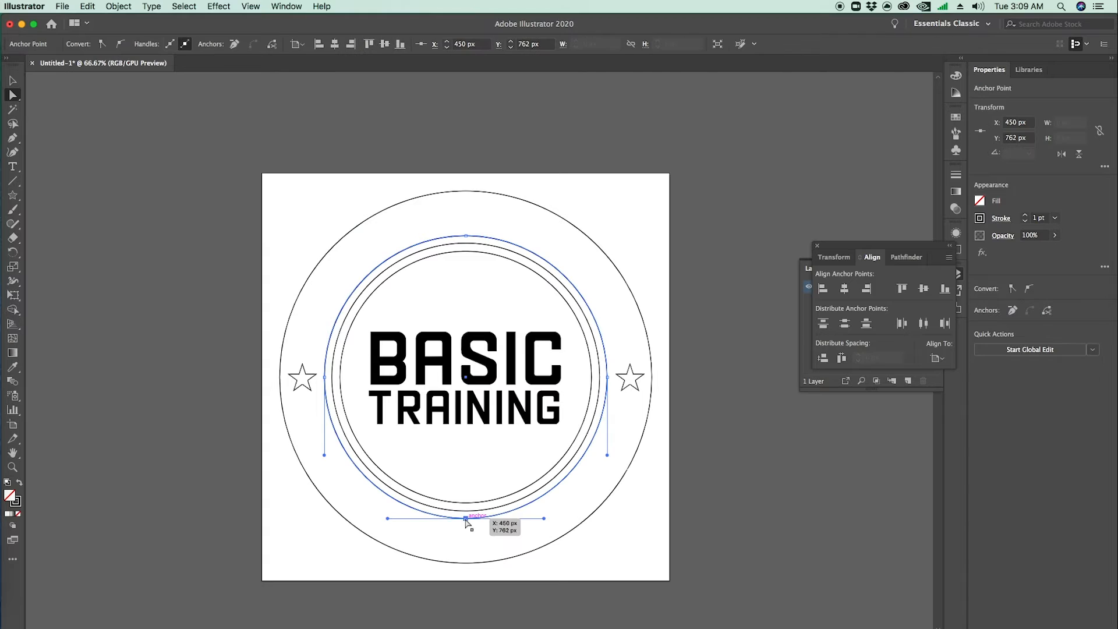
key("Delete")
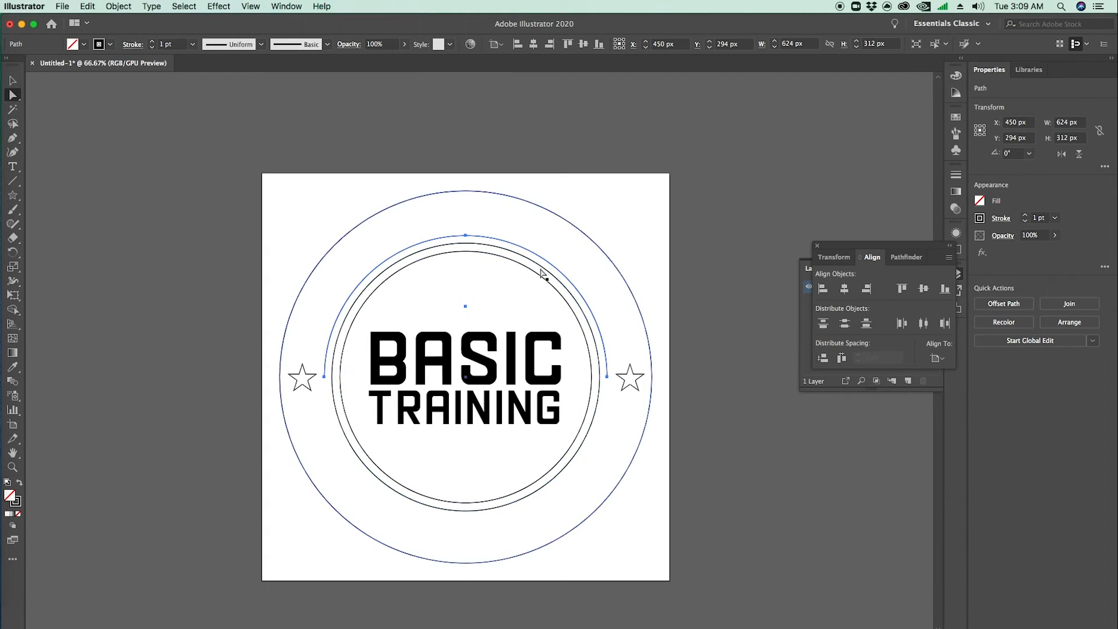
left_click(721, 267)
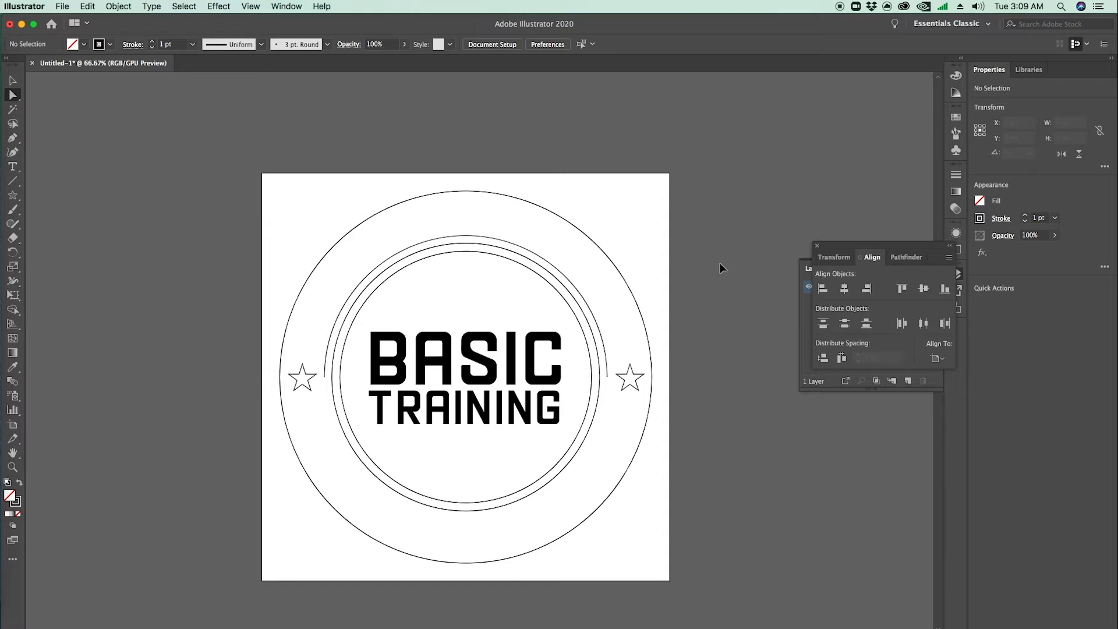
Step: Paste the copied 624 px circle in place and delete its top anchor point to make a separate lower arc
left_click(87, 6)
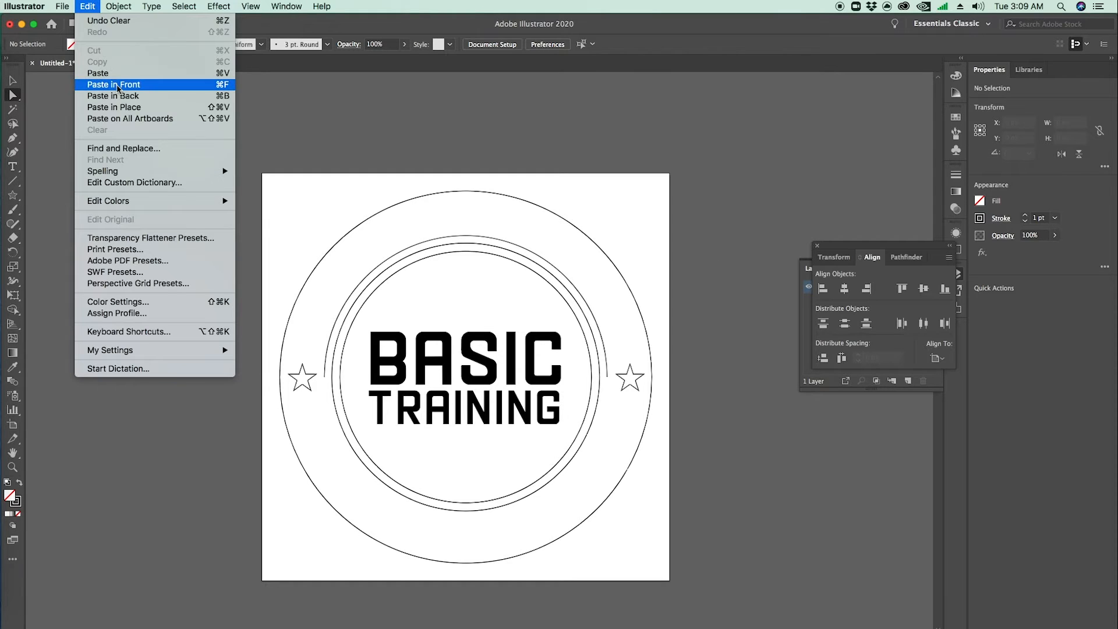
left_click(114, 107)
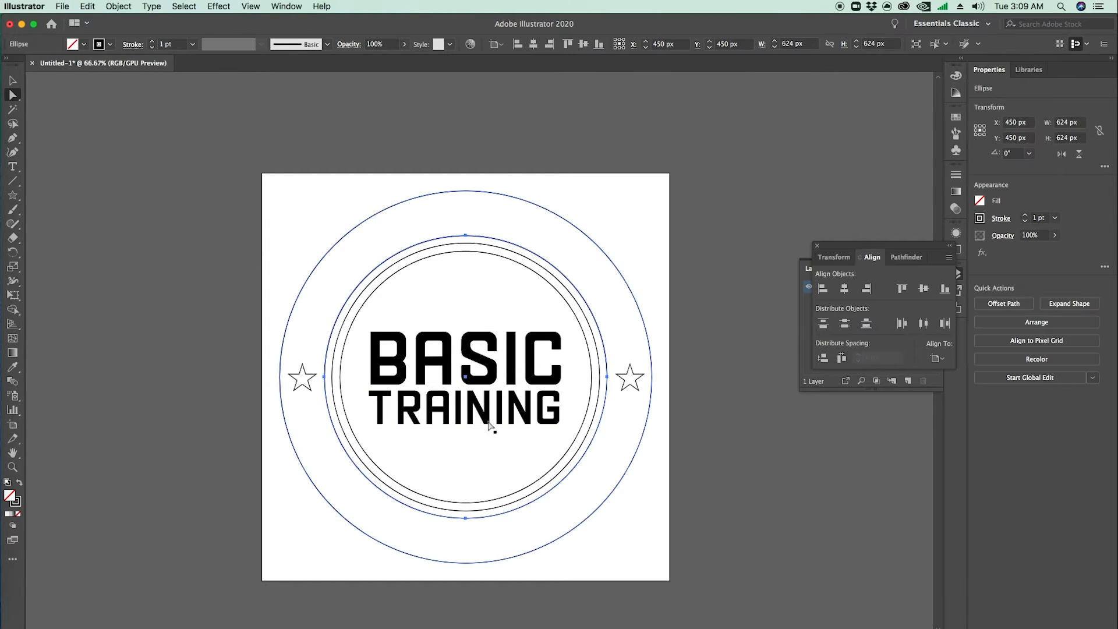
left_click(465, 236)
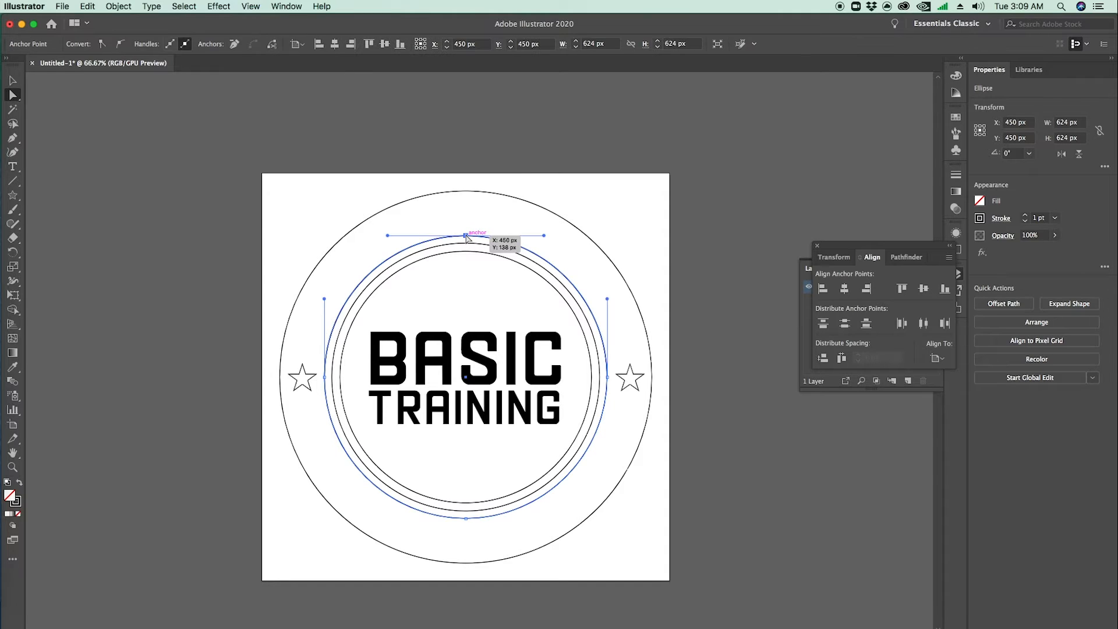
key("Delete")
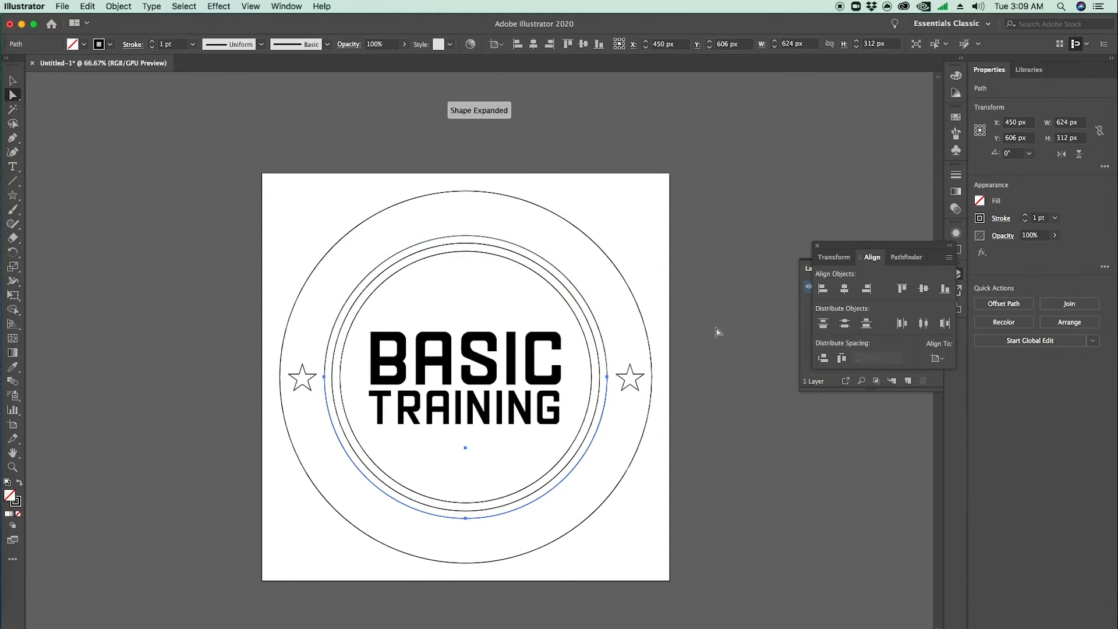
left_click(716, 333)
left_click(601, 331)
left_click(594, 436)
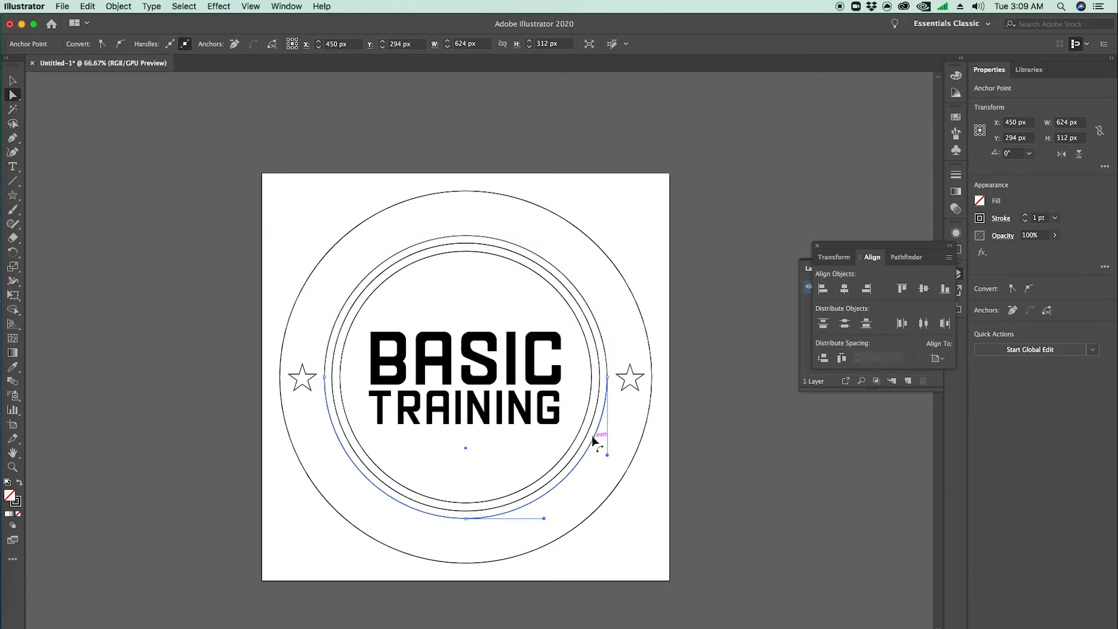
left_click(738, 454)
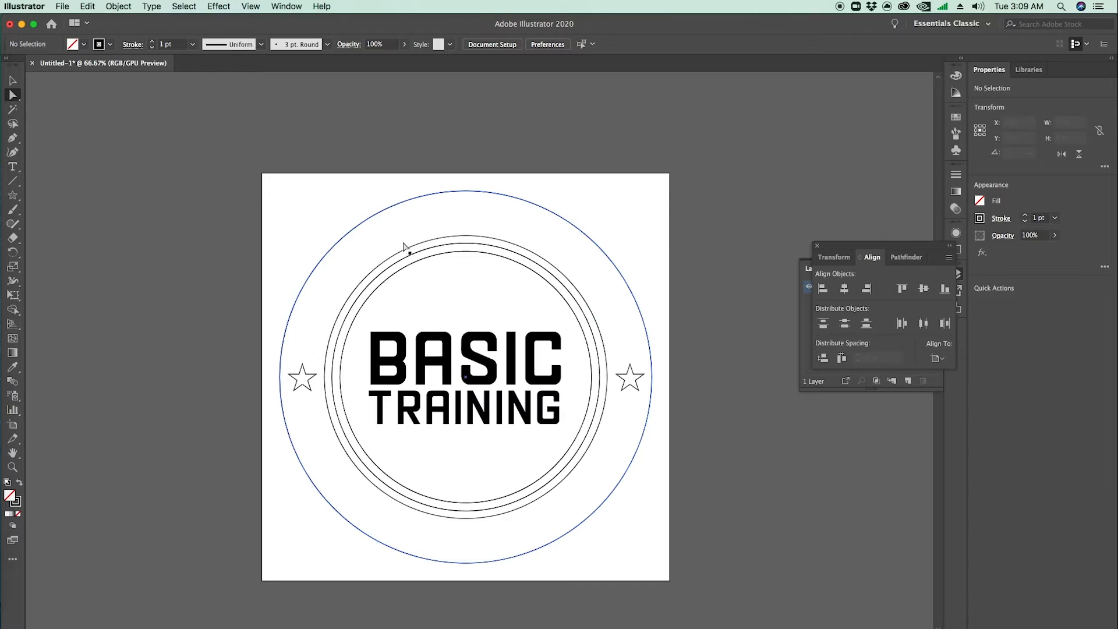
Step: Add the text MOTION GRAPHICS along the upper arc as type on a path
left_click(12, 167)
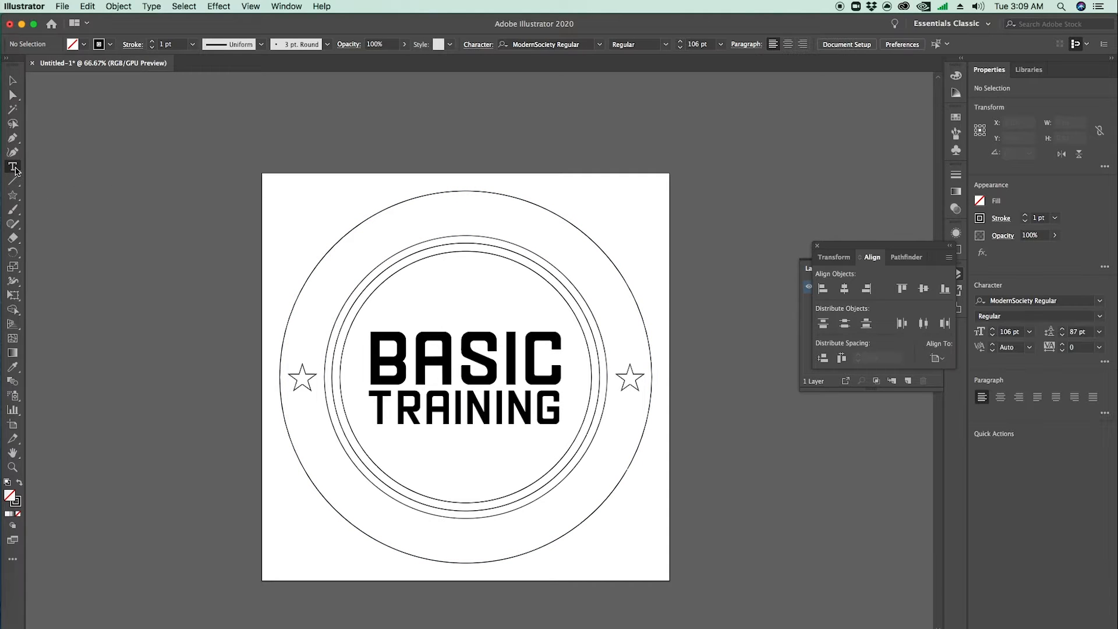
left_click(459, 236)
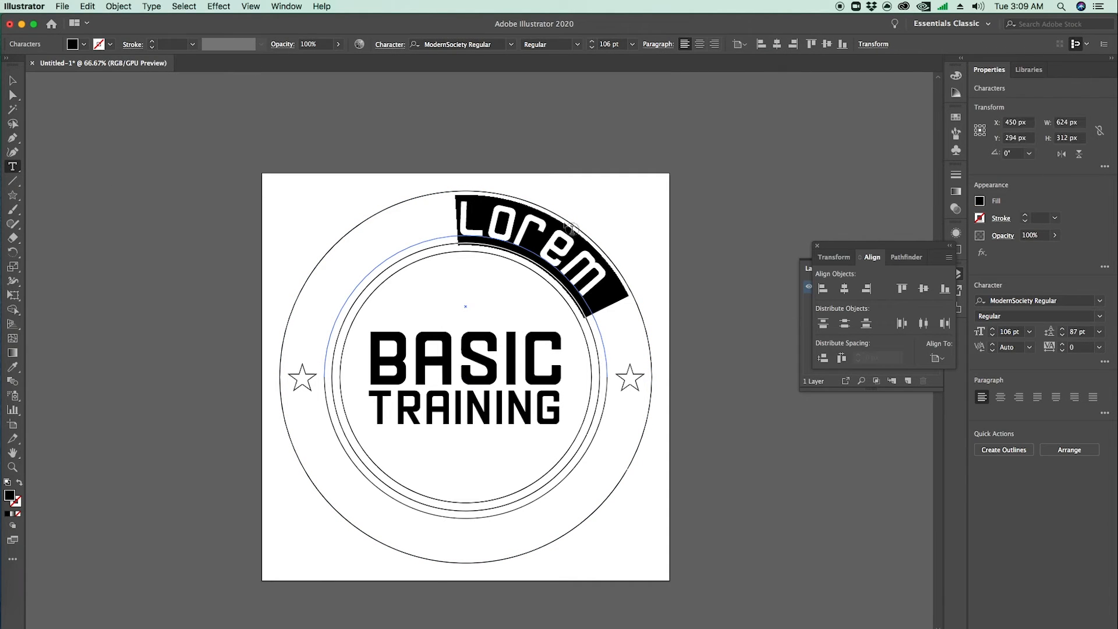
type("B")
key("BackSpace")
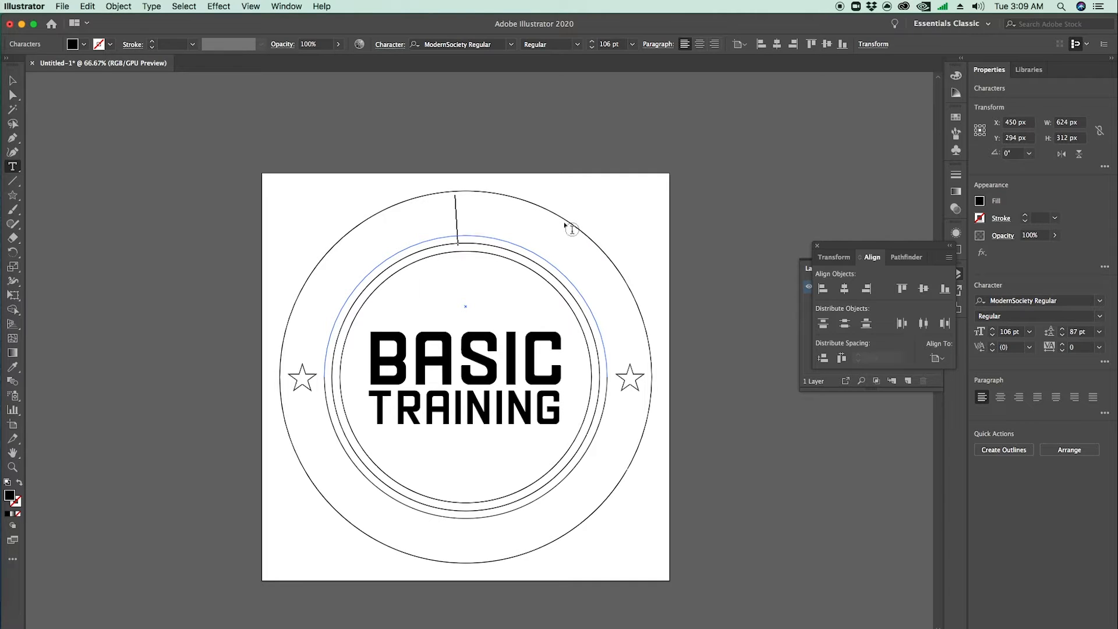
type("MOTION")
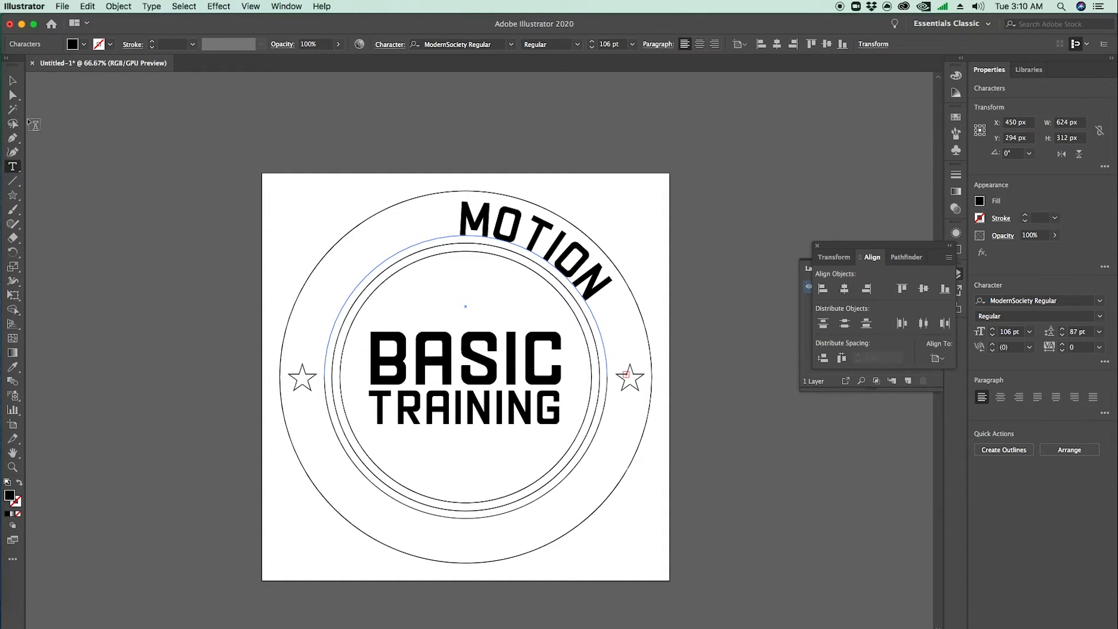
Step: Extend the start of the path text to the left end of the upper arc and centre-align MOTION GRAPHICS on it
left_click(12, 95)
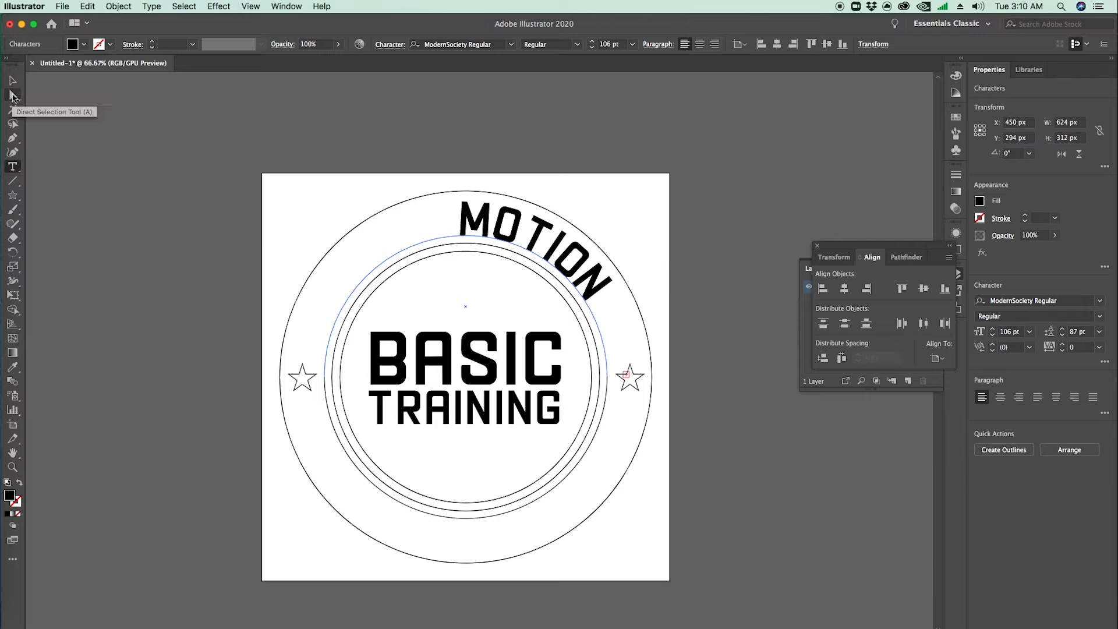
left_click(460, 214)
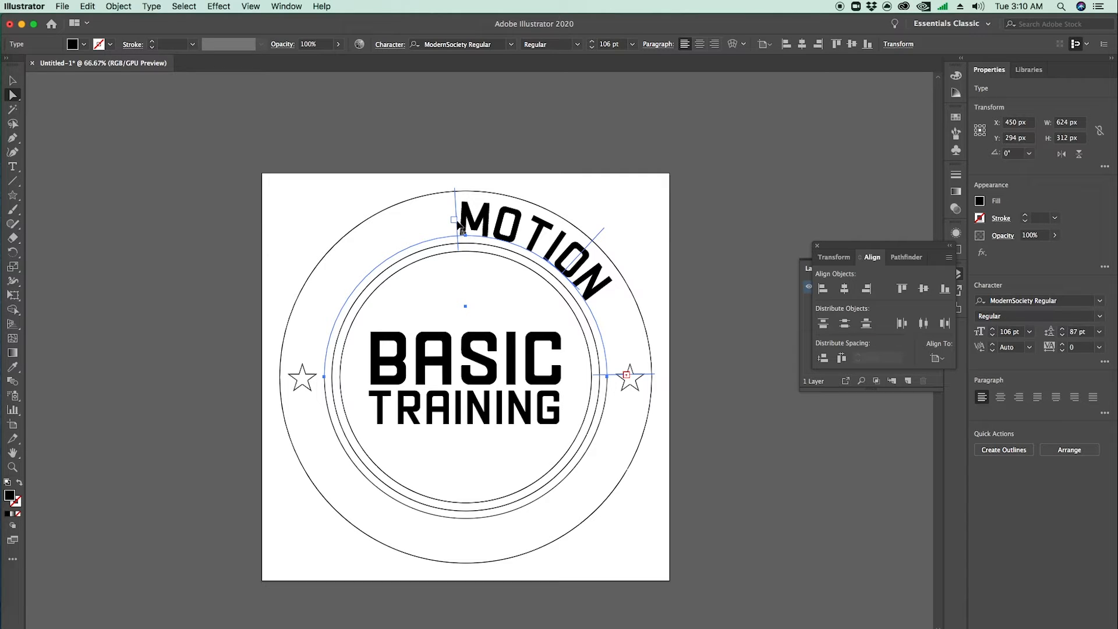
left_click_drag(458, 222, 335, 421)
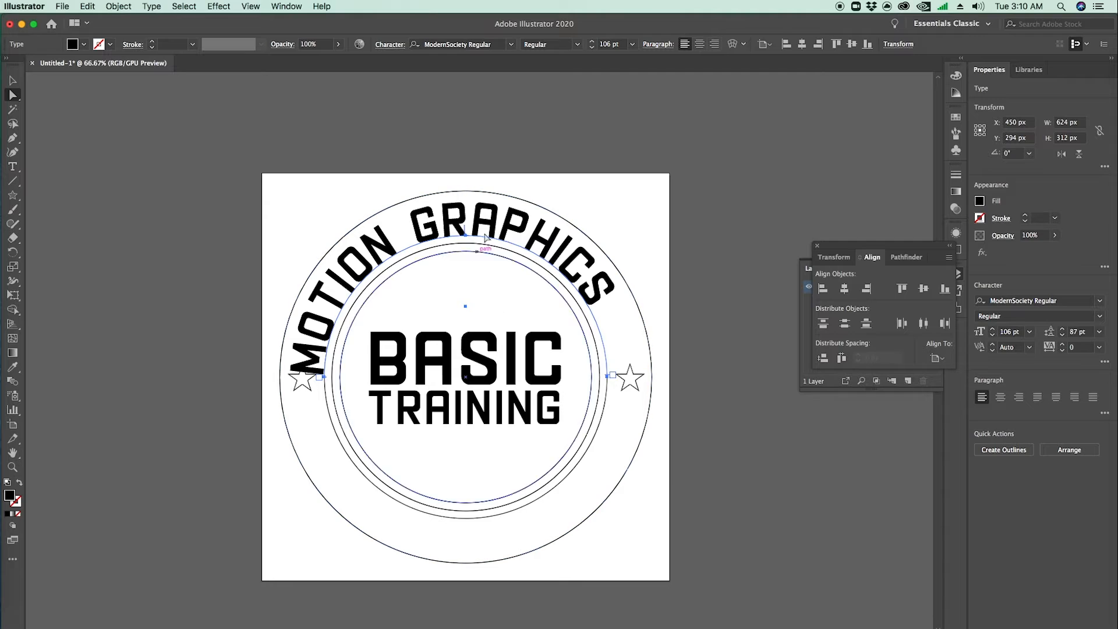
left_click(699, 46)
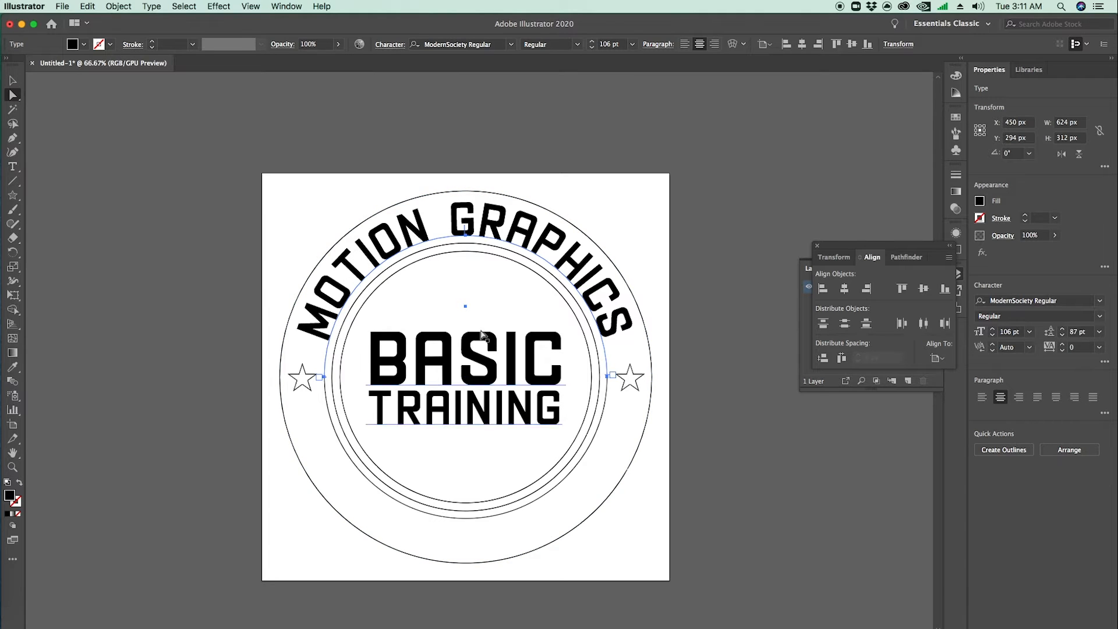
Step: Set the tracking of the upper MOTION GRAPHICS path text to 38
left_click(1061, 348)
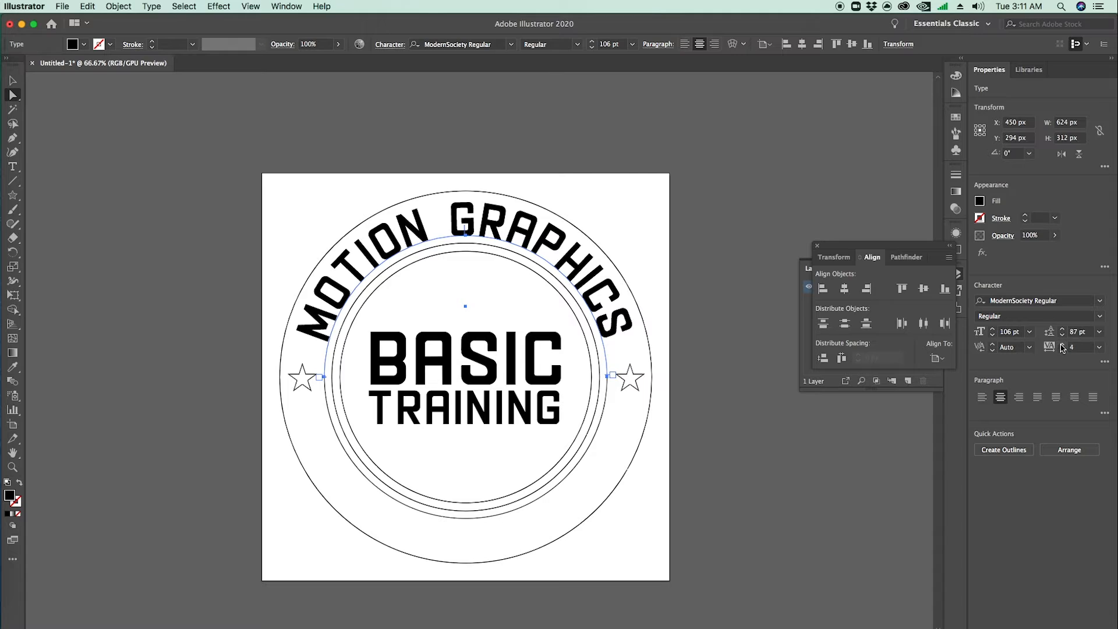
left_click_drag(1062, 347, 1061, 348)
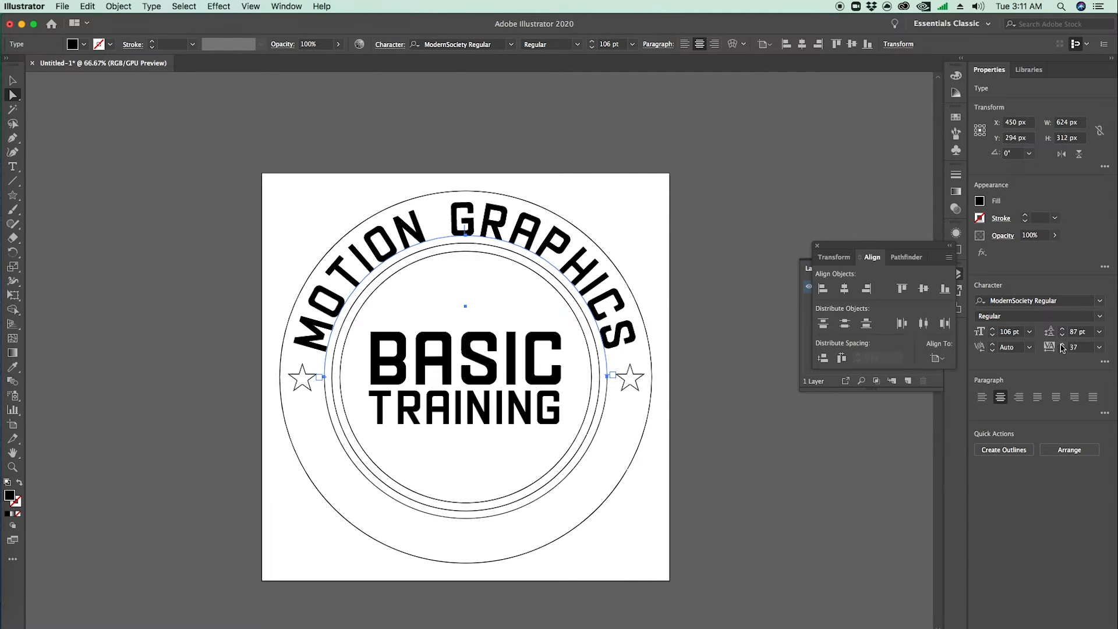
left_click(642, 257)
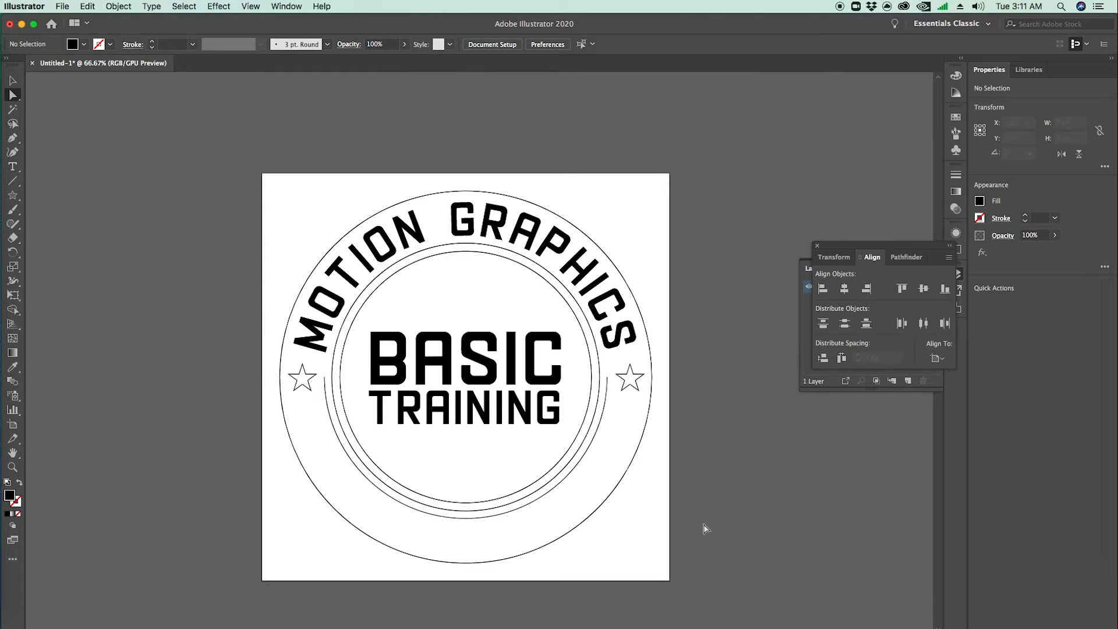
left_click(489, 233)
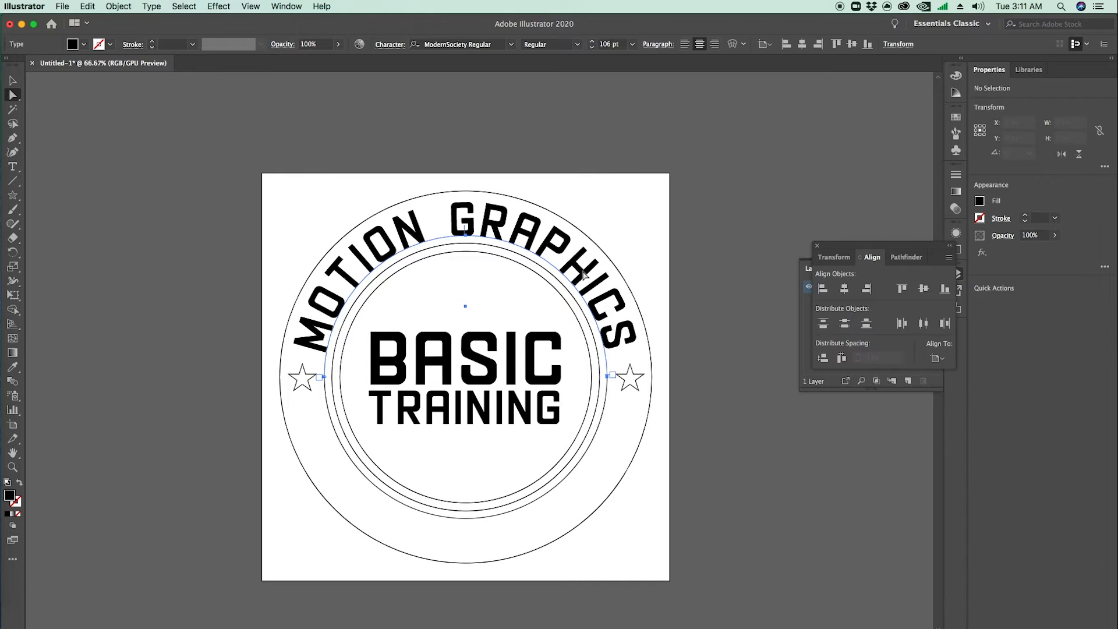
left_click(717, 273)
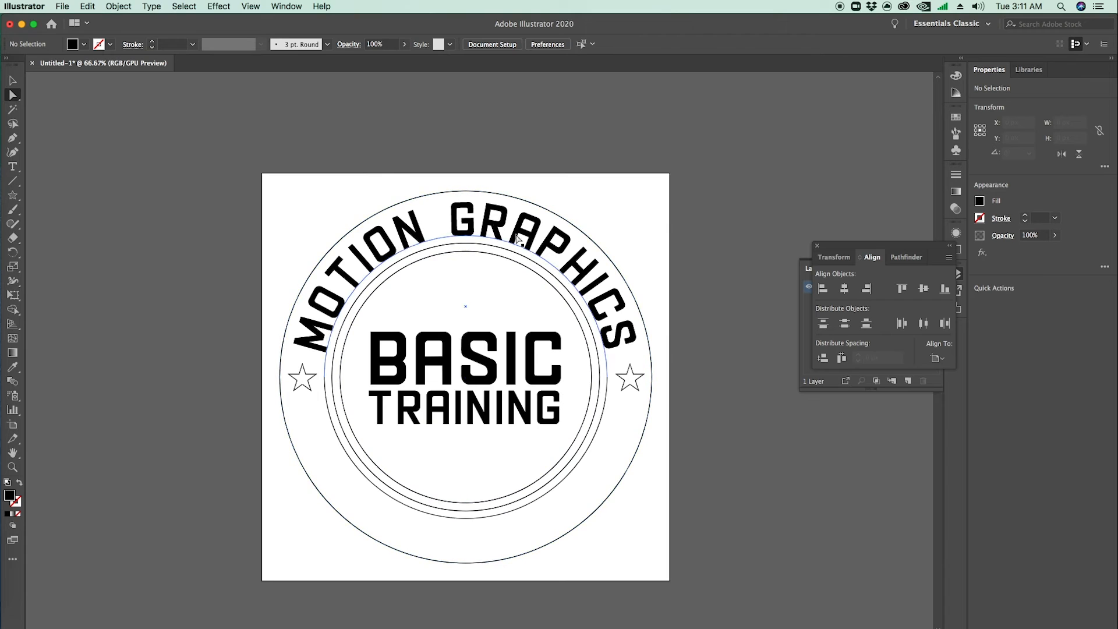
Step: Add the text MOTION GRAPHICS along the lower arc as type on a path
key("t")
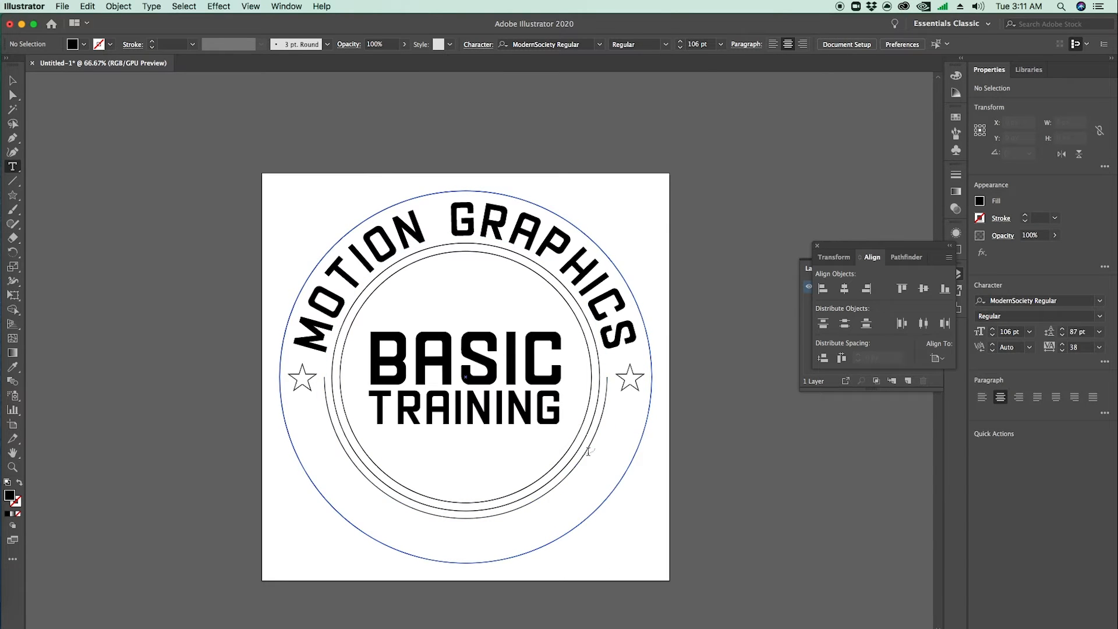
left_click(582, 451)
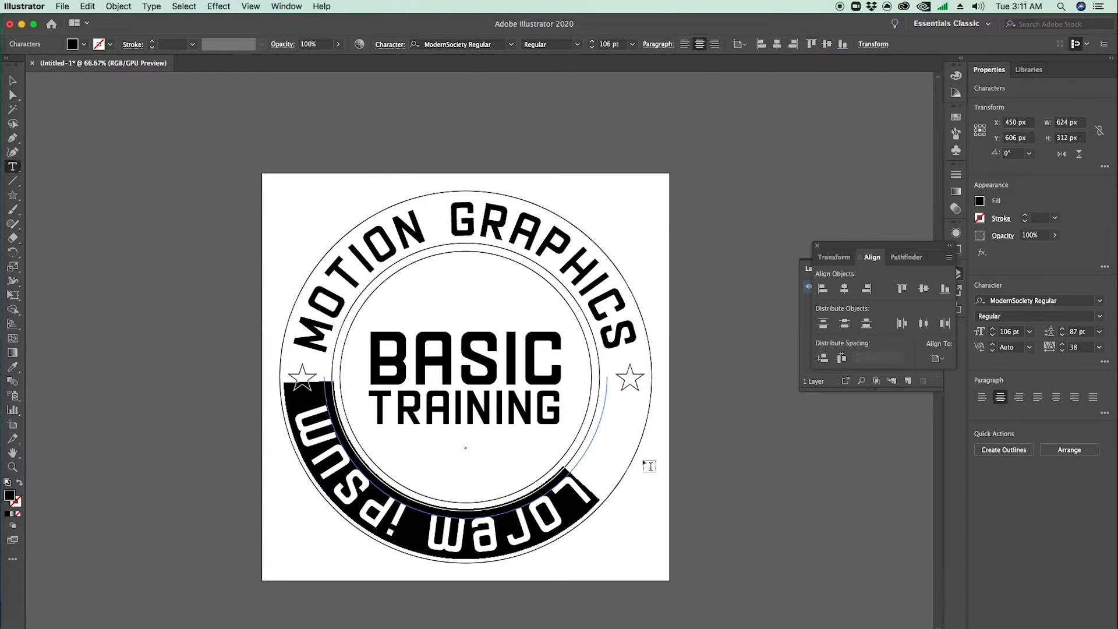
type("MOTION GRAP")
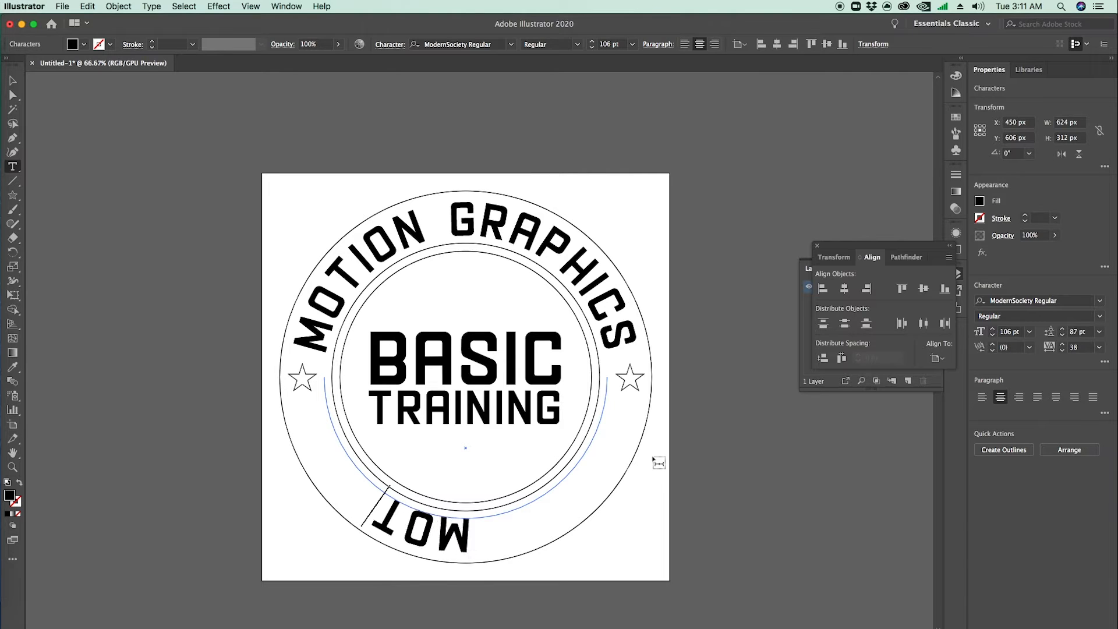
key("BackSpace")
key("BackSpace")
key("BackSpace")
key("BackSpace")
key("BackSpace")
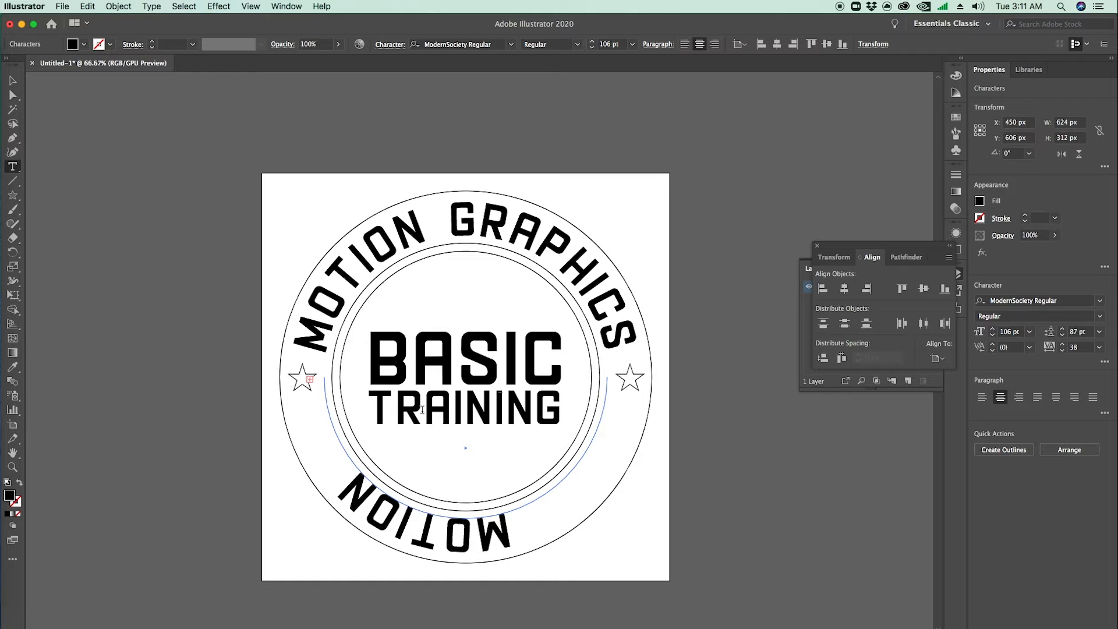
Step: Extend the start of the lower path text to the right end of its arc so all of MOTION GRAPHICS fits
key("super+a")
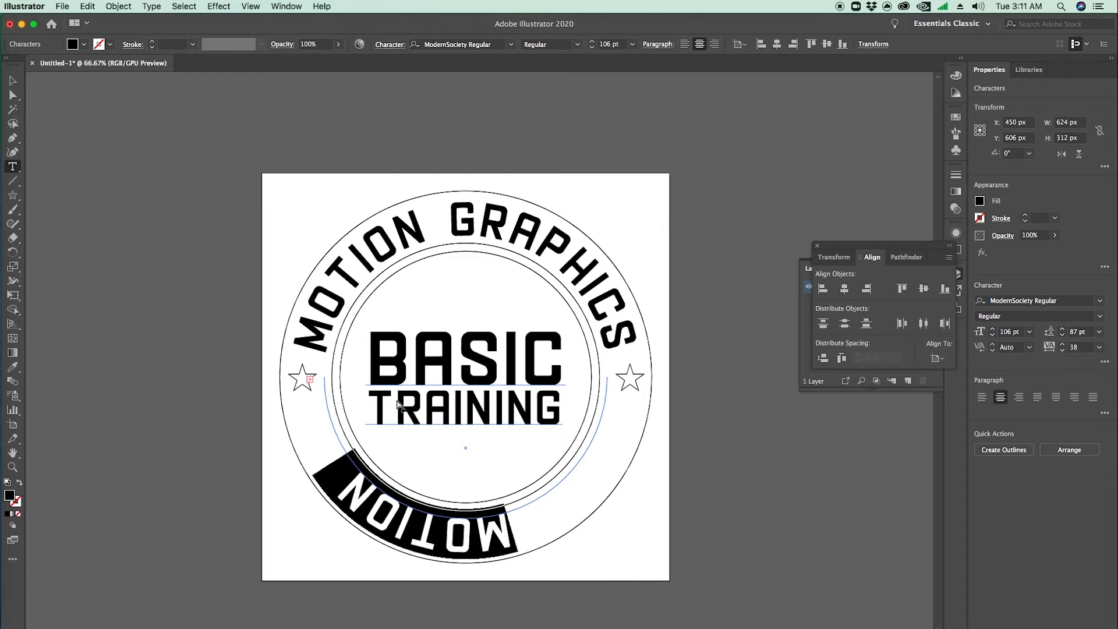
left_click(12, 367)
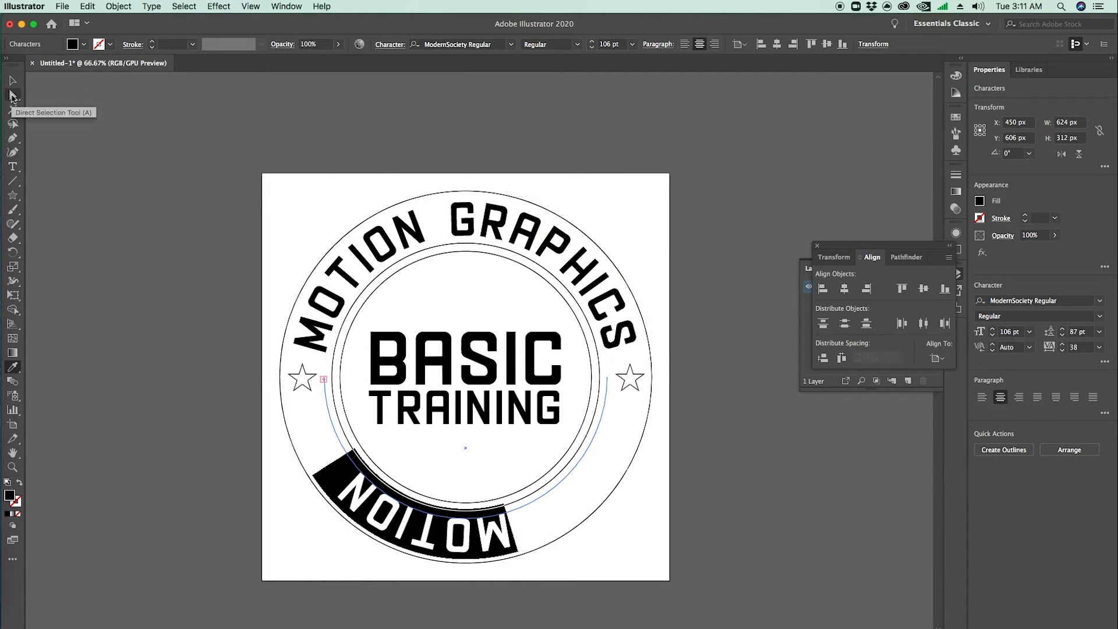
left_click(13, 96)
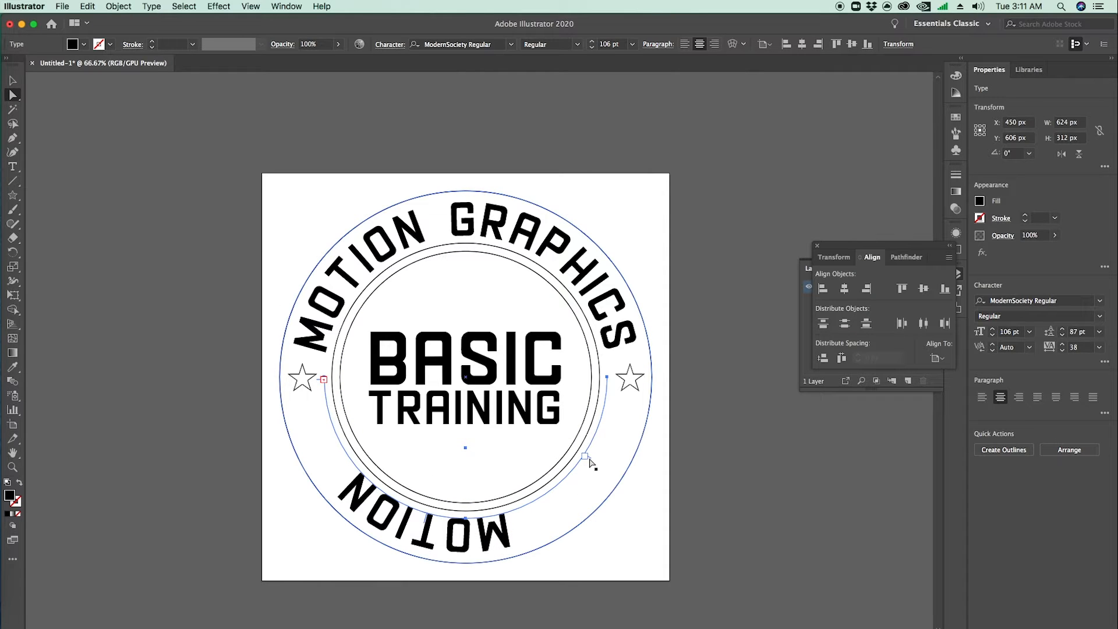
left_click_drag(589, 460, 629, 378)
left_click(763, 463)
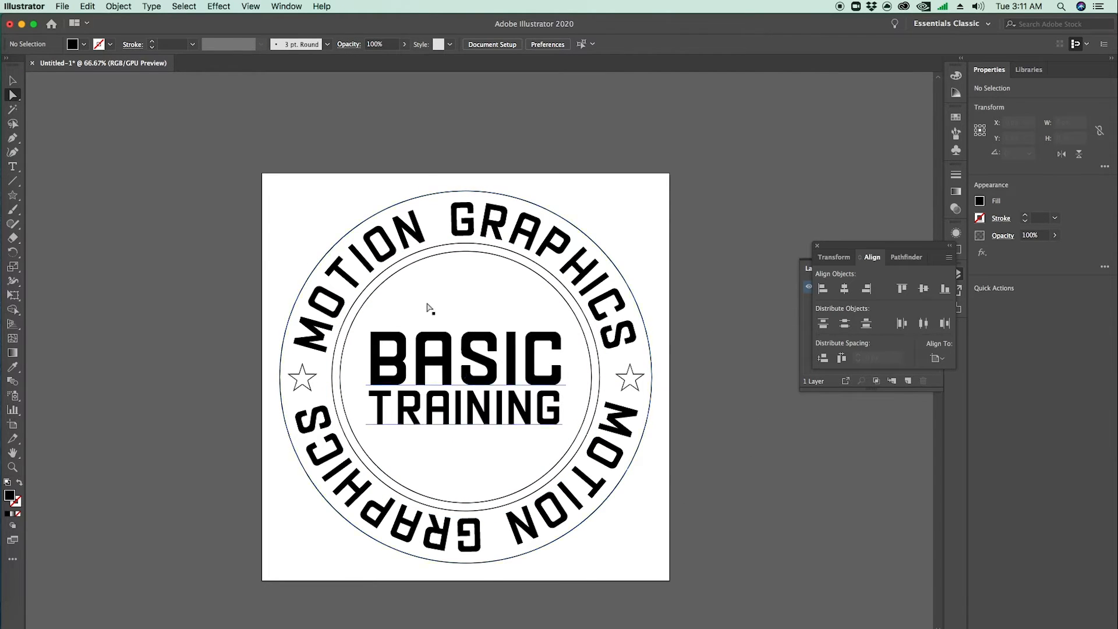
Step: Add a new layer above Layer 1
key("v")
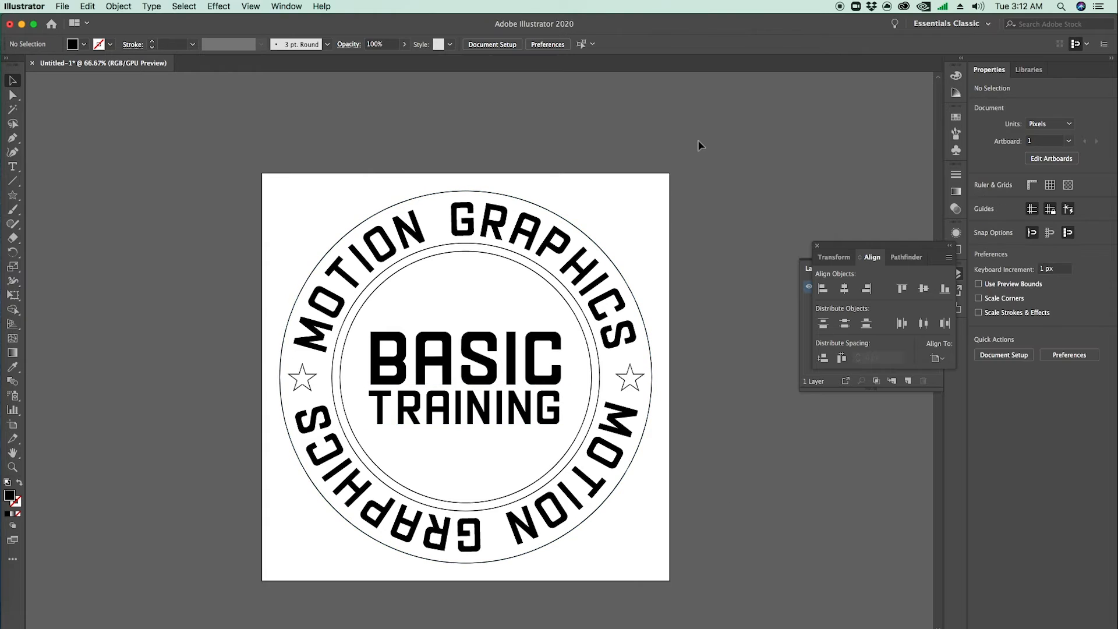
left_click(959, 273)
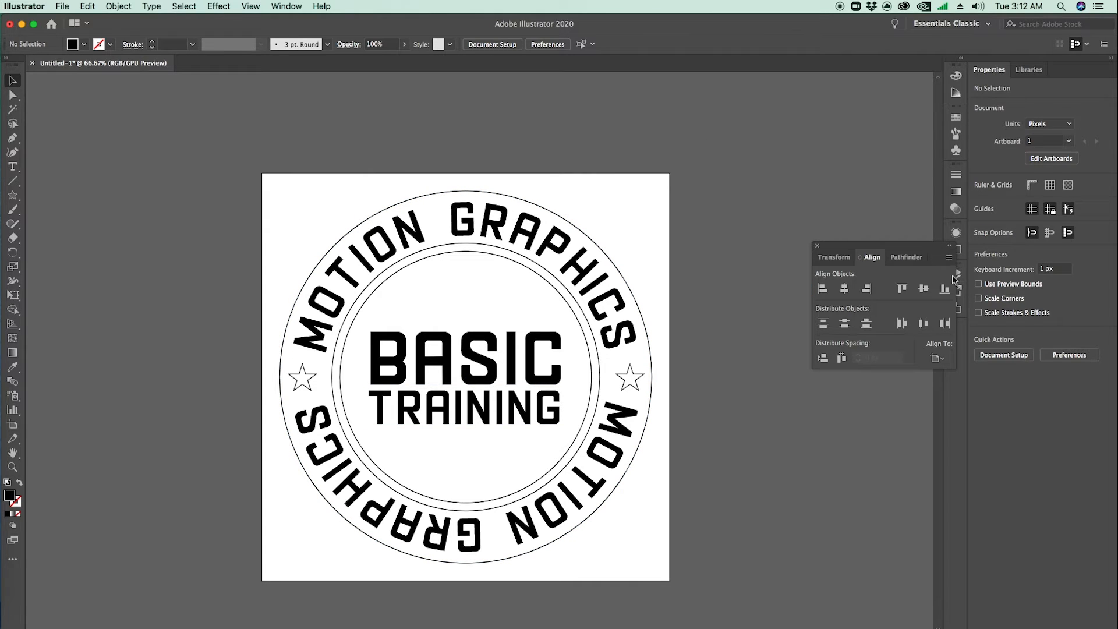
left_click(951, 247)
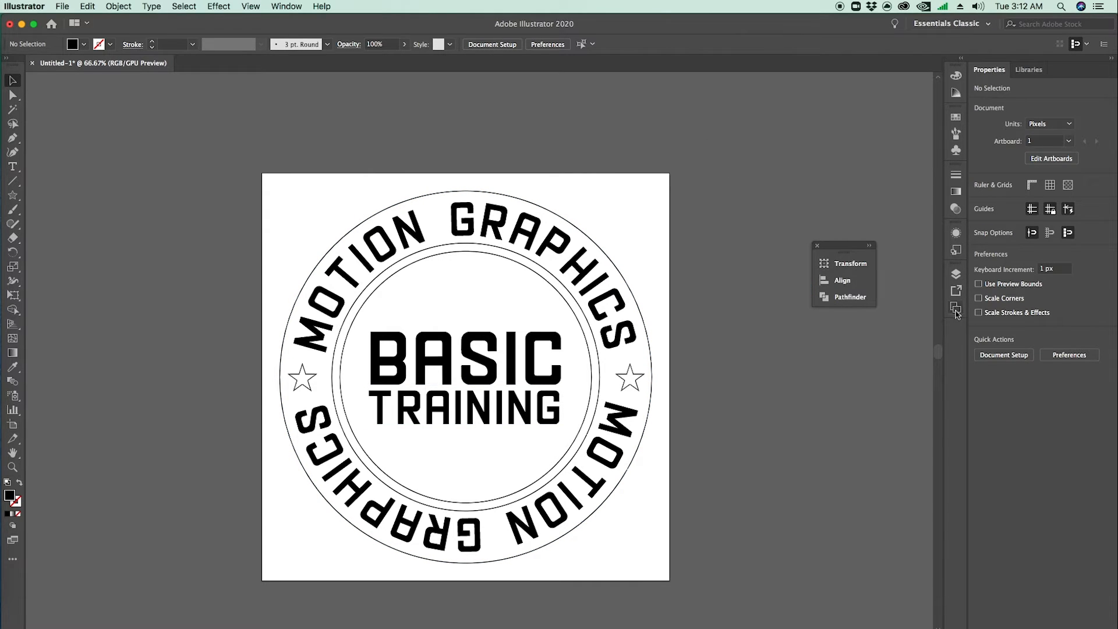
left_click(955, 274)
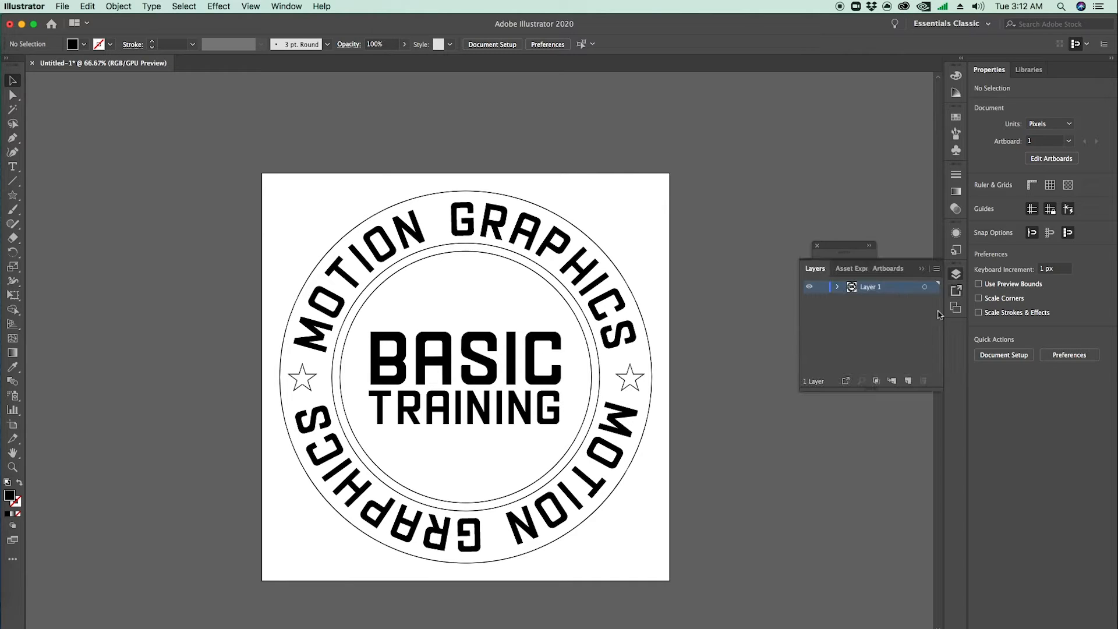
left_click(909, 381)
Step: Cut the innermost 556 px circle from Layer 1 and paste it in place on Layer 2
left_click(593, 372)
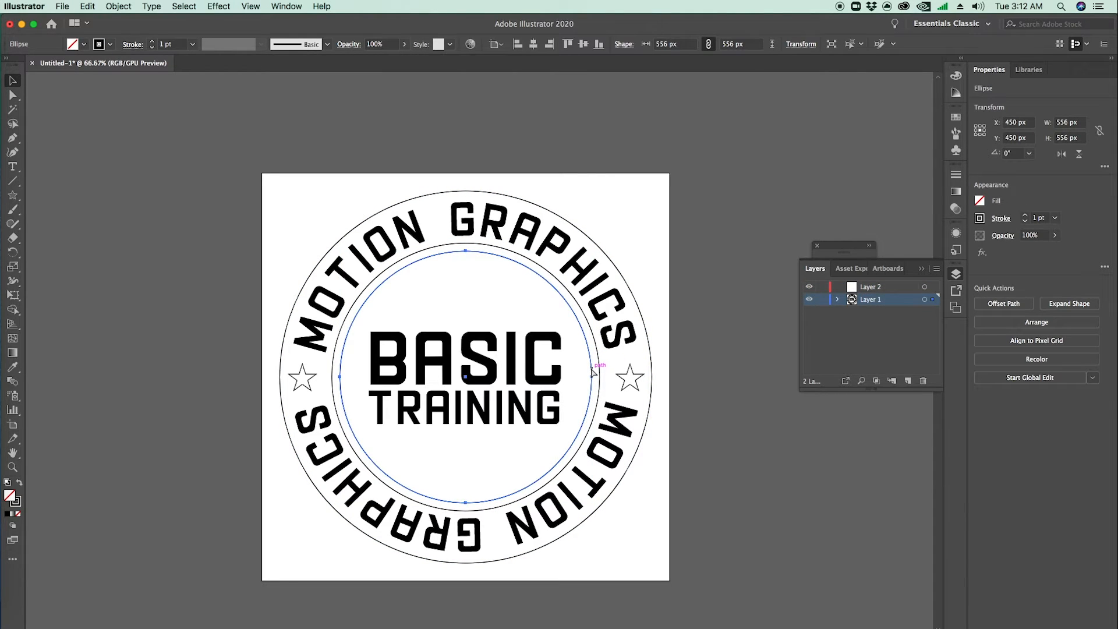
key("super+x")
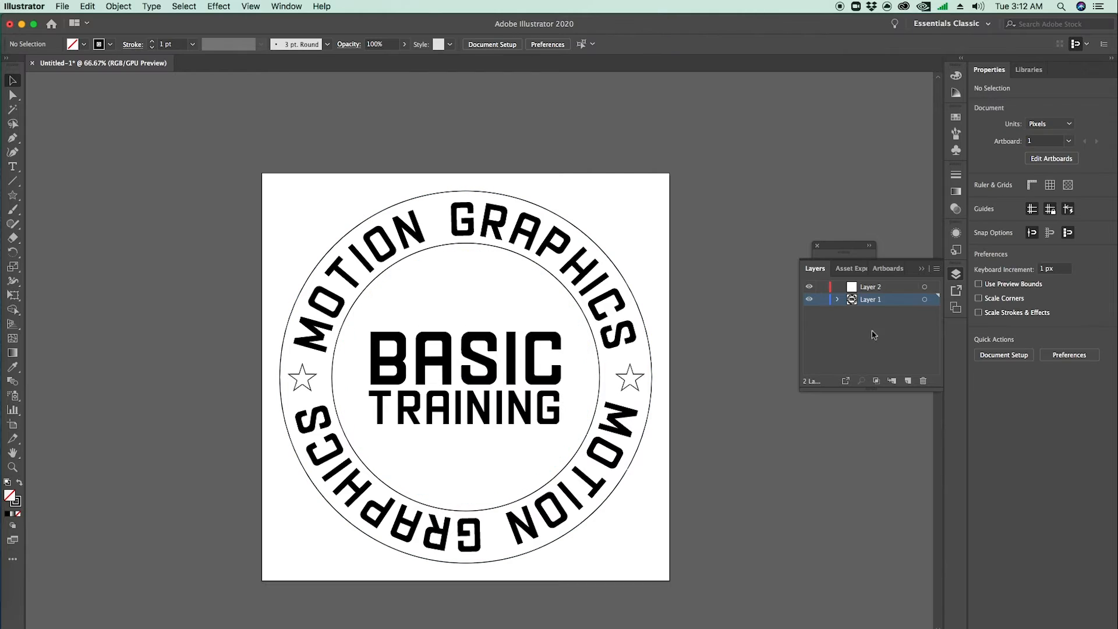
left_click(863, 288)
key("super+f")
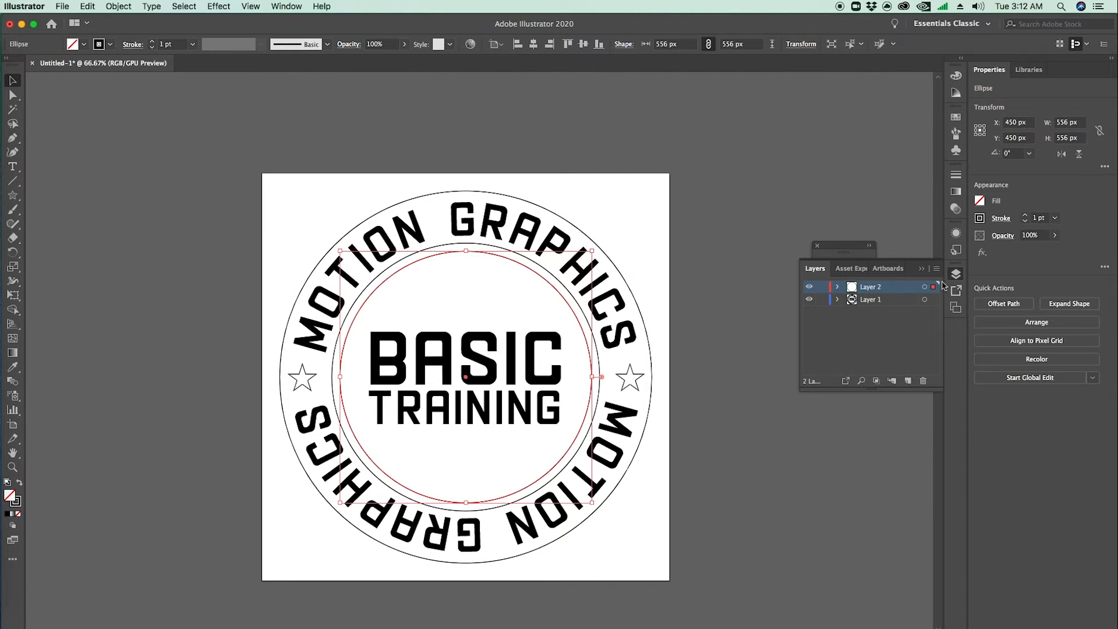
Step: Lock Layer 1 and keep Layer 2 as the active layer
left_click_drag(716, 182, 326, 535)
left_click_drag(244, 548, 693, 218)
left_click(728, 230)
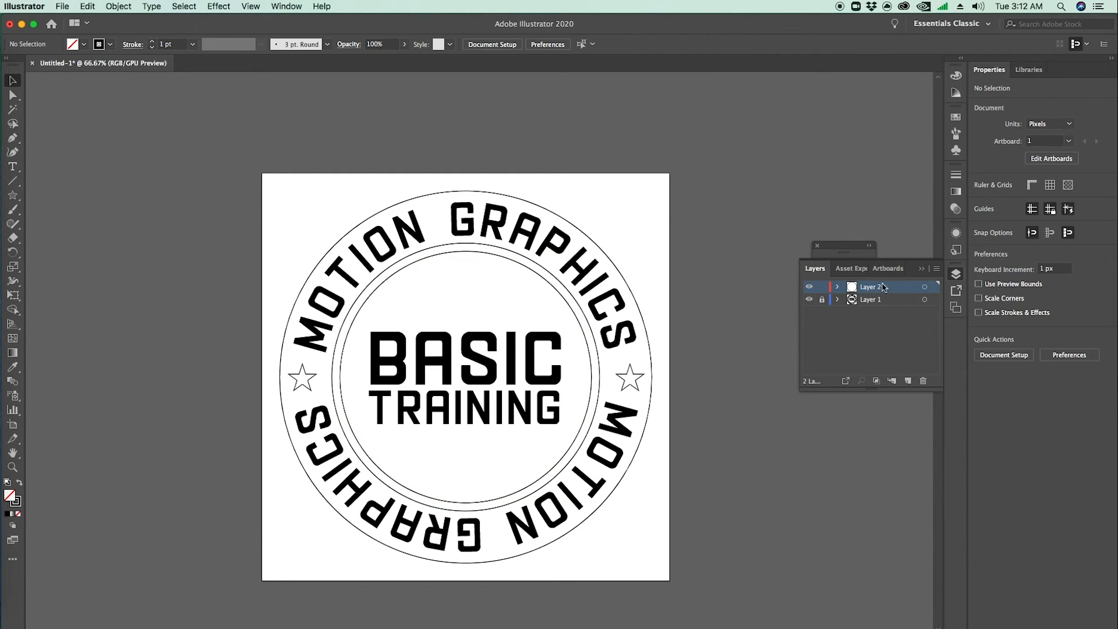
left_click(956, 275)
Step: Draw a straight vertical line with the Pen tool through the badge's centre, from about Y 13.5 px to Y 880.5 px
left_click(13, 180)
left_click(13, 138)
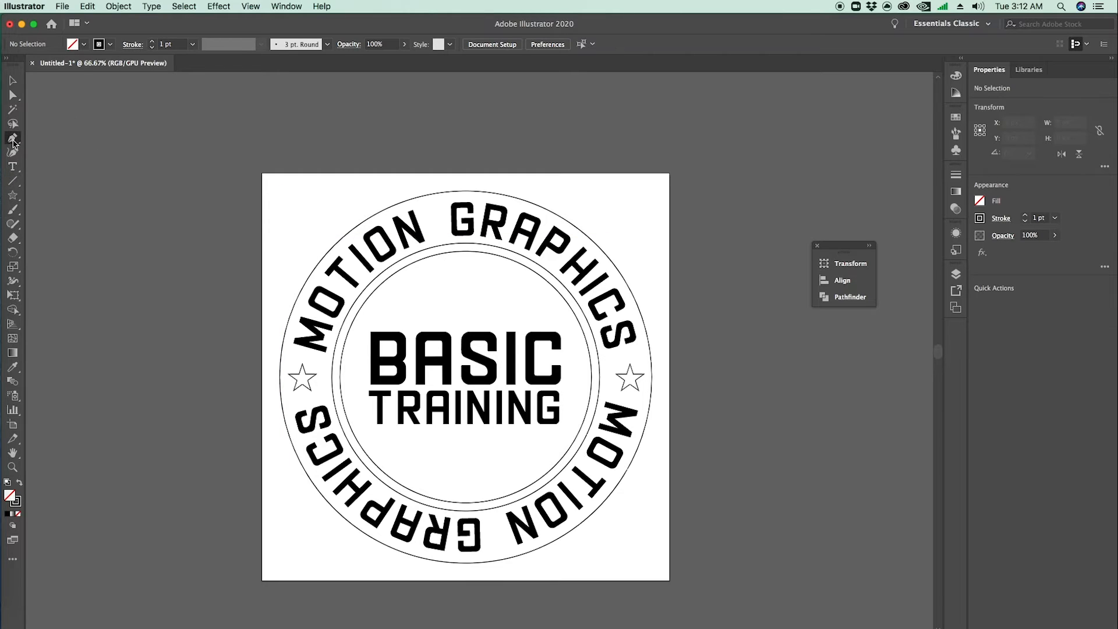
left_click(465, 179)
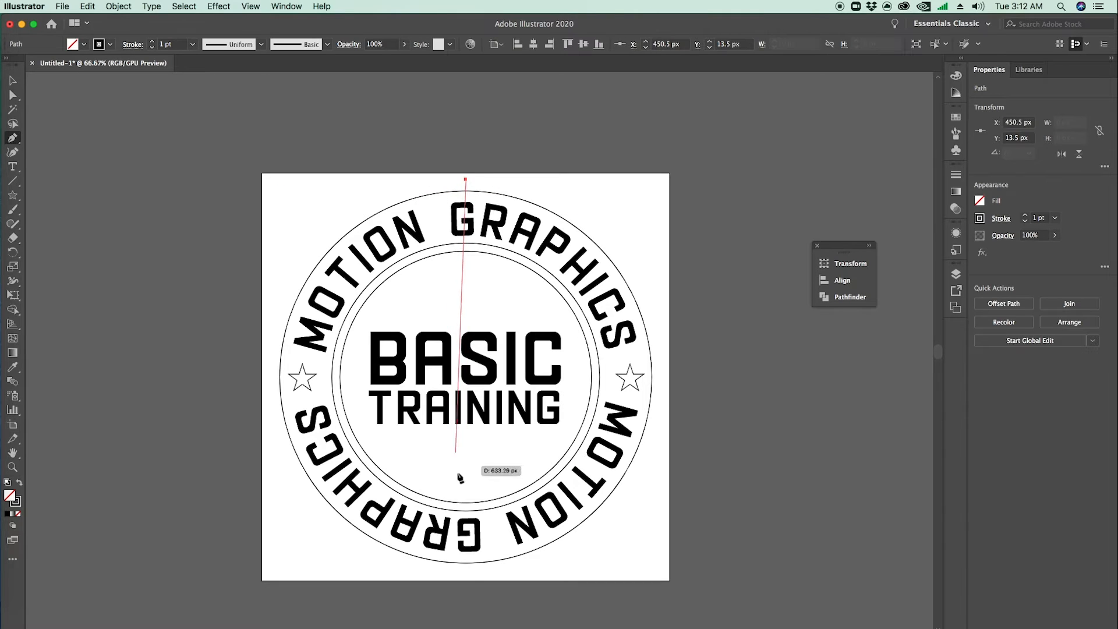
left_click(465, 572)
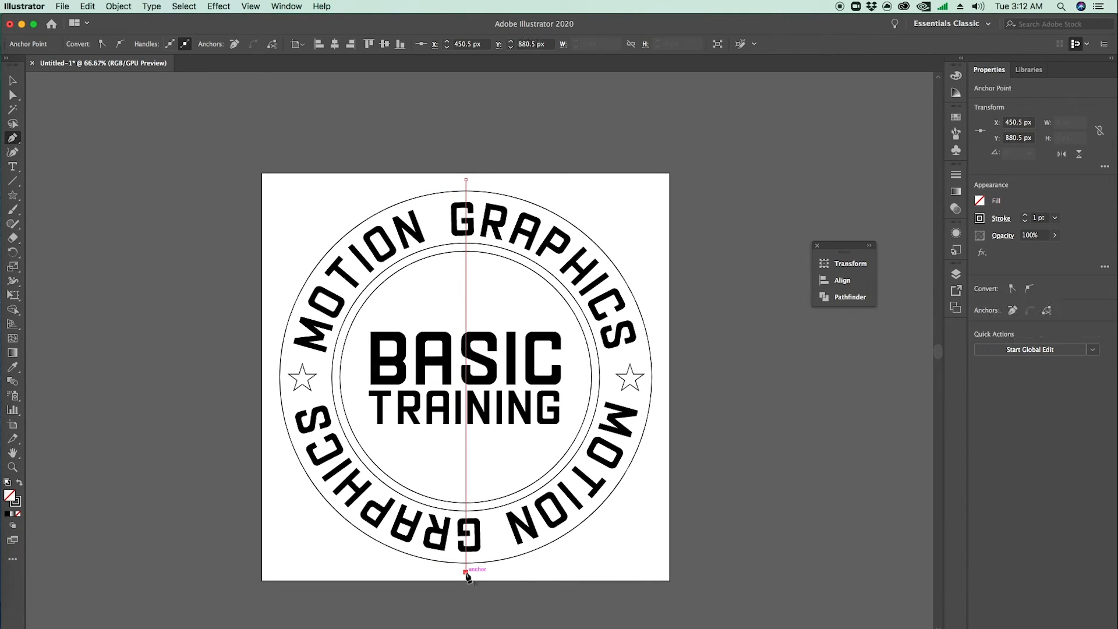
Step: Shorten the vertical line from both ends to about 645.5 px, with its lower anchor point at about Y 784 px
key("a")
left_click_drag(465, 572, 469, 520)
key("super+z")
left_click(466, 572)
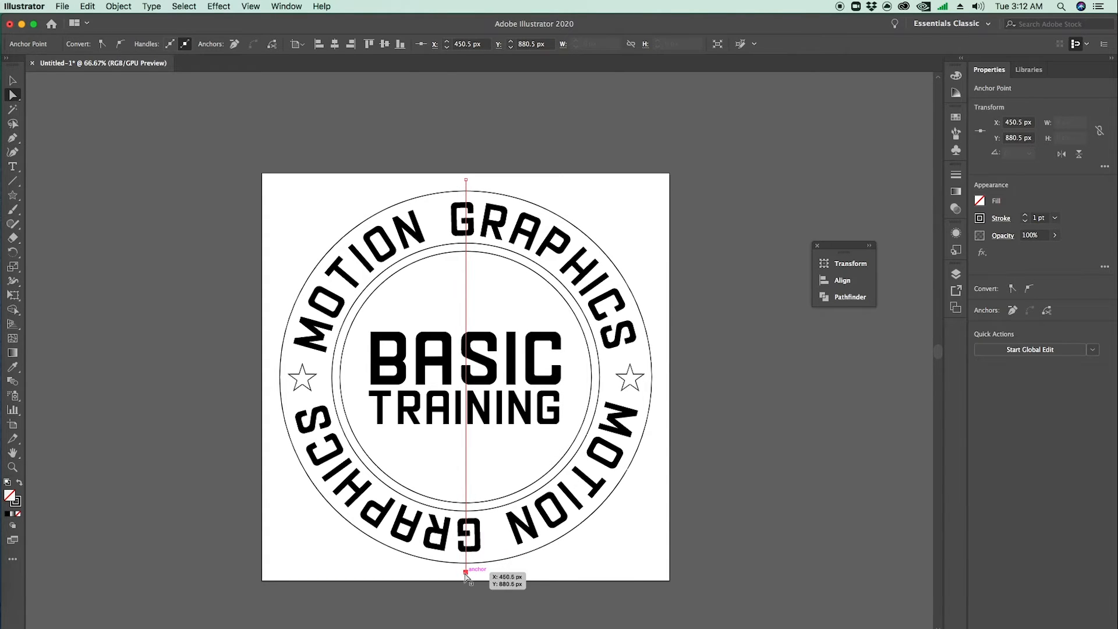
left_click_drag(466, 573, 466, 569)
left_click_drag(469, 527, 469, 528)
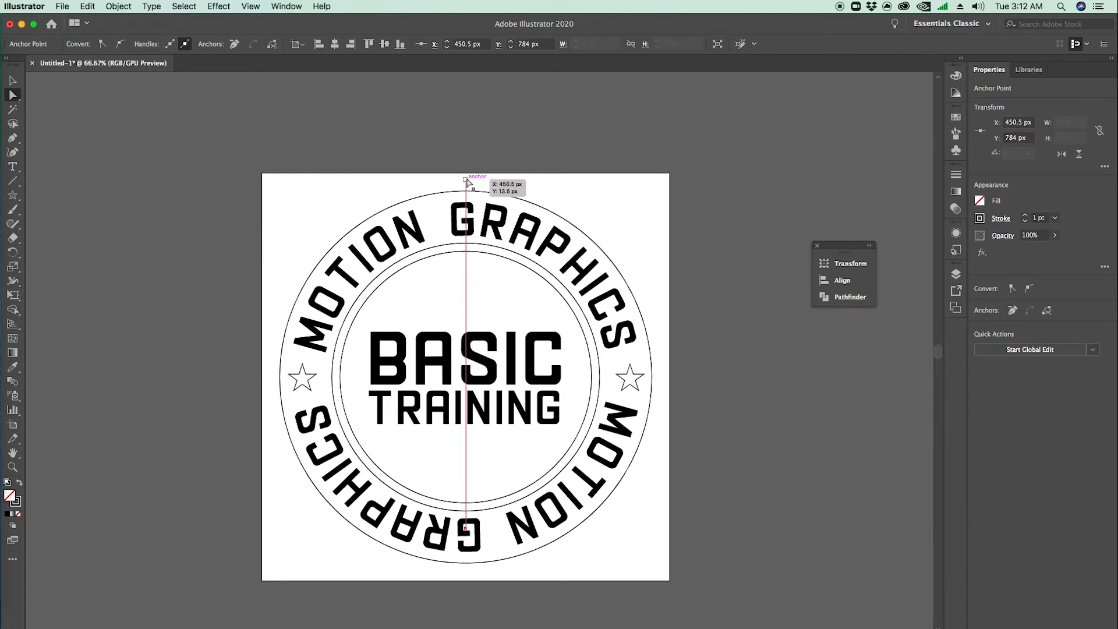
left_click_drag(467, 181, 469, 237)
left_click(700, 275)
Step: Centre the vertical line horizontally and vertically on the artboard at X 450 px, Y 450 px
left_click(466, 262)
key("v")
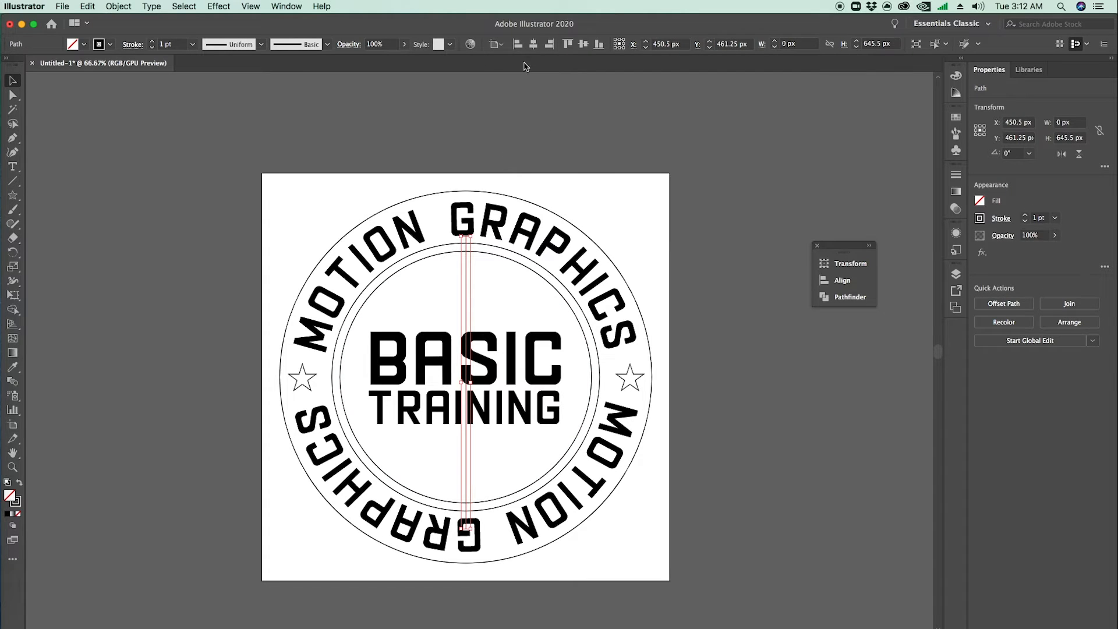
left_click(495, 44)
left_click(517, 84)
left_click(532, 44)
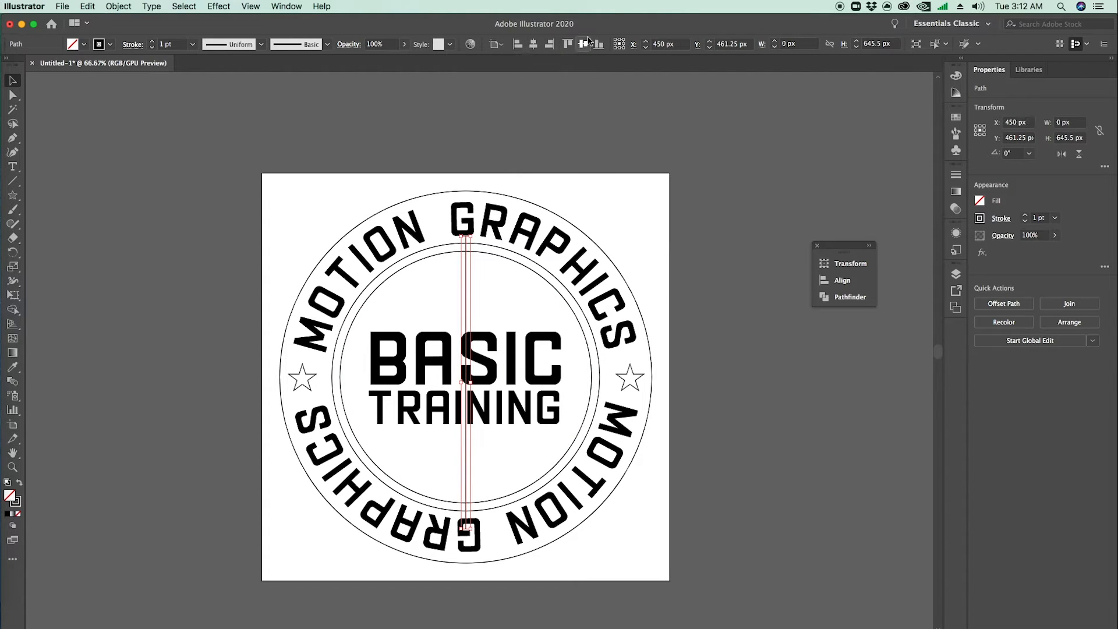
left_click(732, 349)
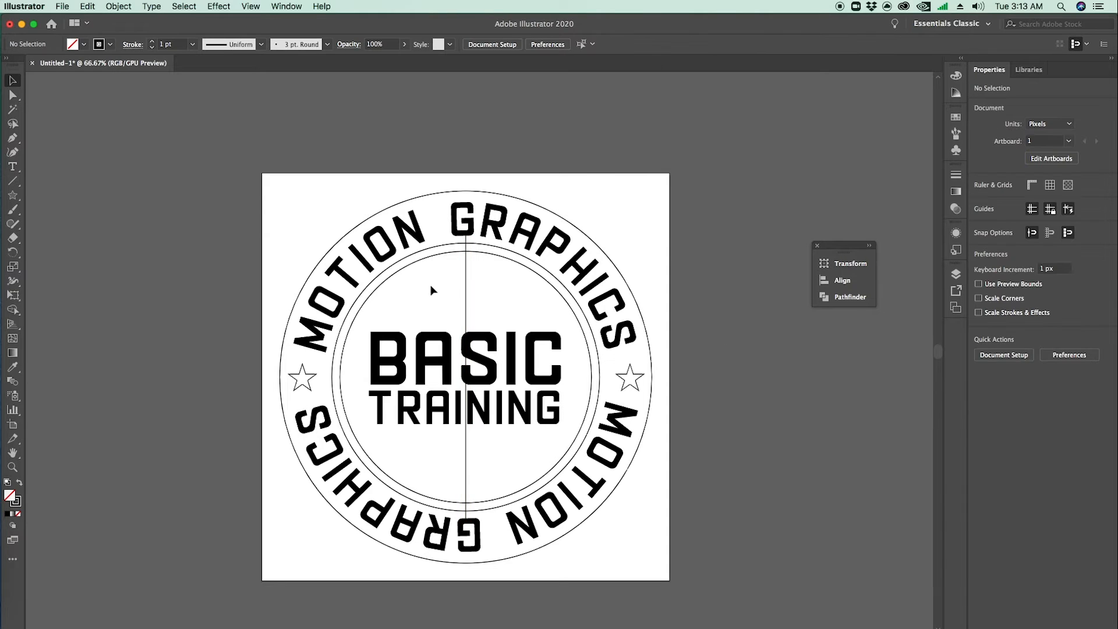
Step: Create a copy of the centred vertical line rotated by 5°, with the rotation preview enabled
left_click(466, 268)
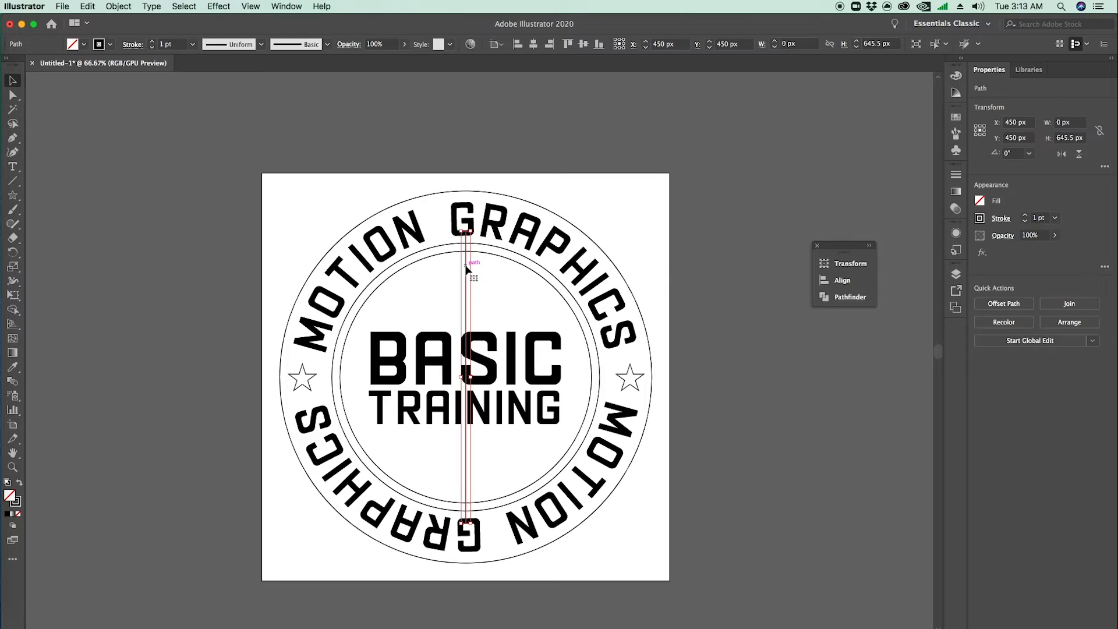
right_click(466, 285)
left_click(467, 274)
right_click(467, 276)
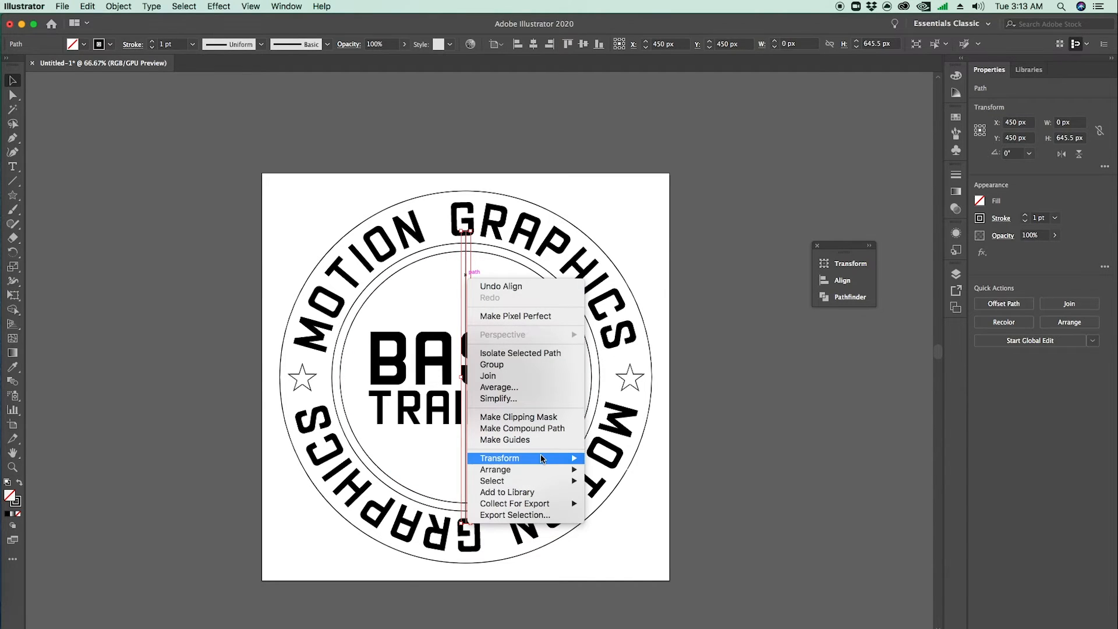
mouse_move(541, 459)
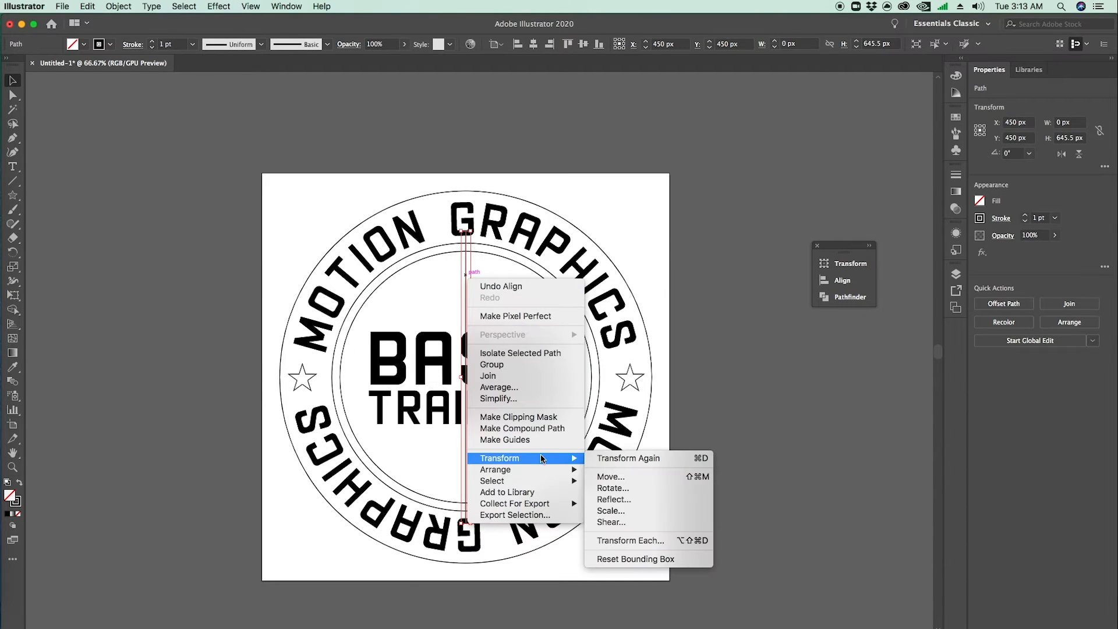
left_click(626, 491)
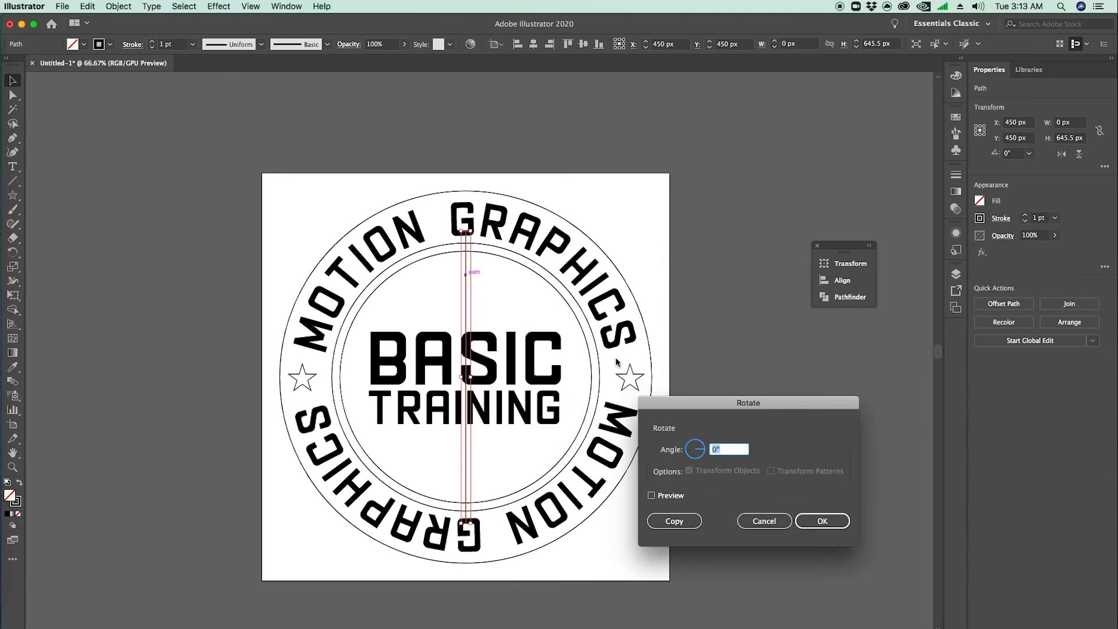
left_click(651, 495)
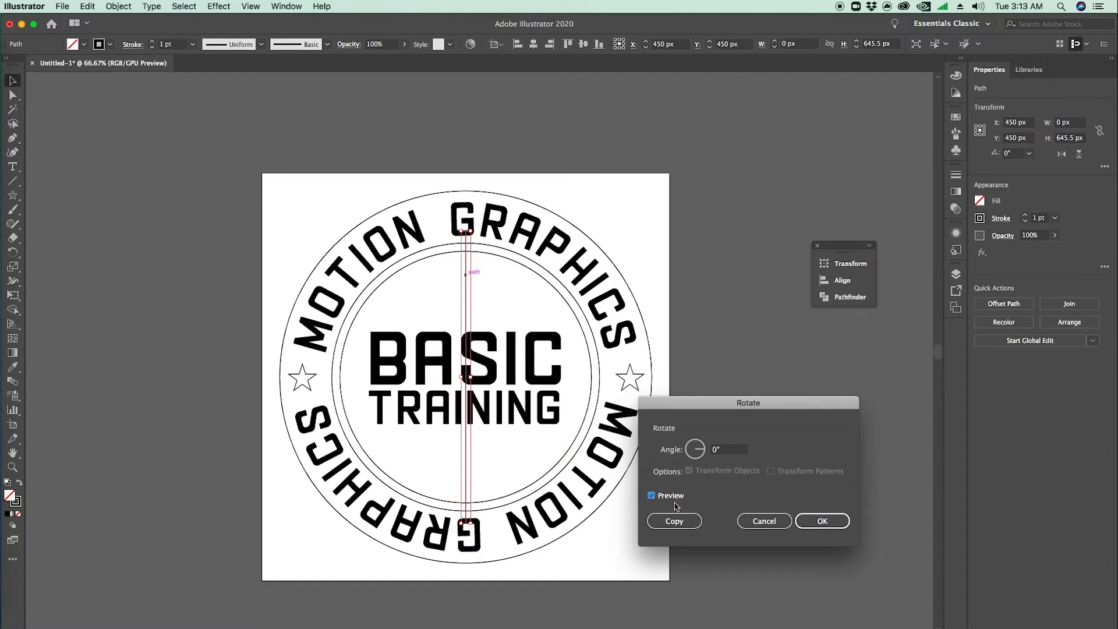
double_click(724, 453)
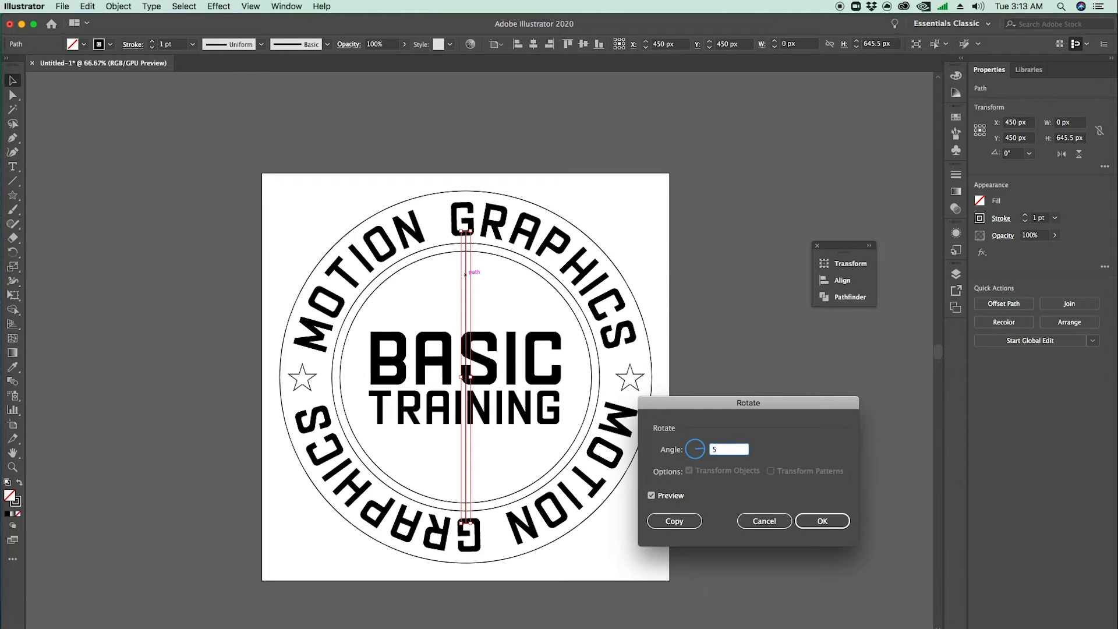
type("5")
key("Tab")
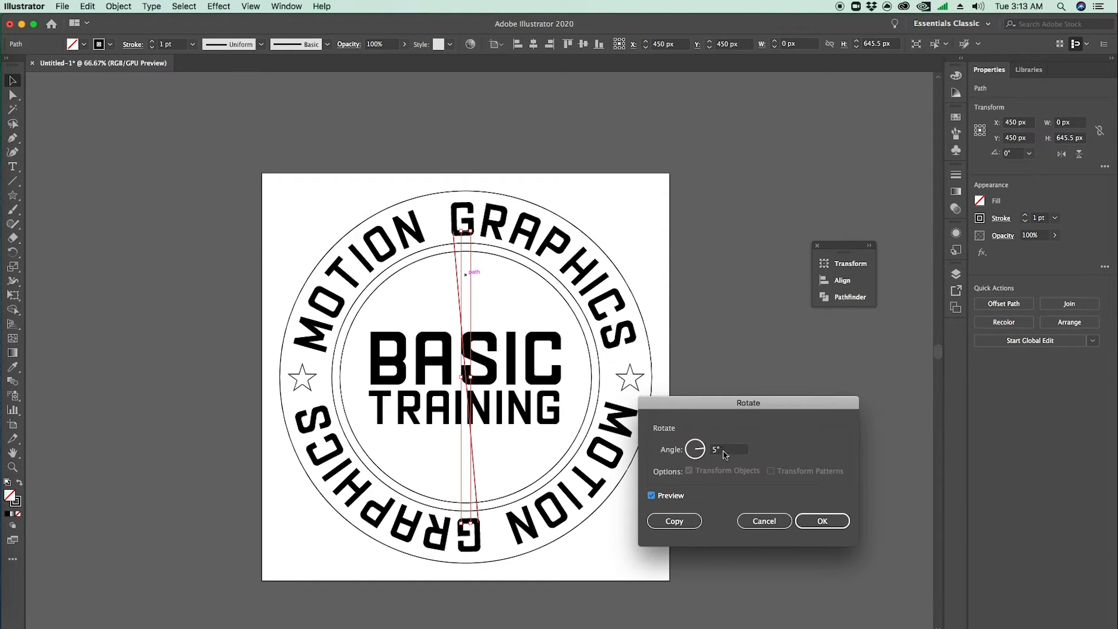
left_click(831, 525)
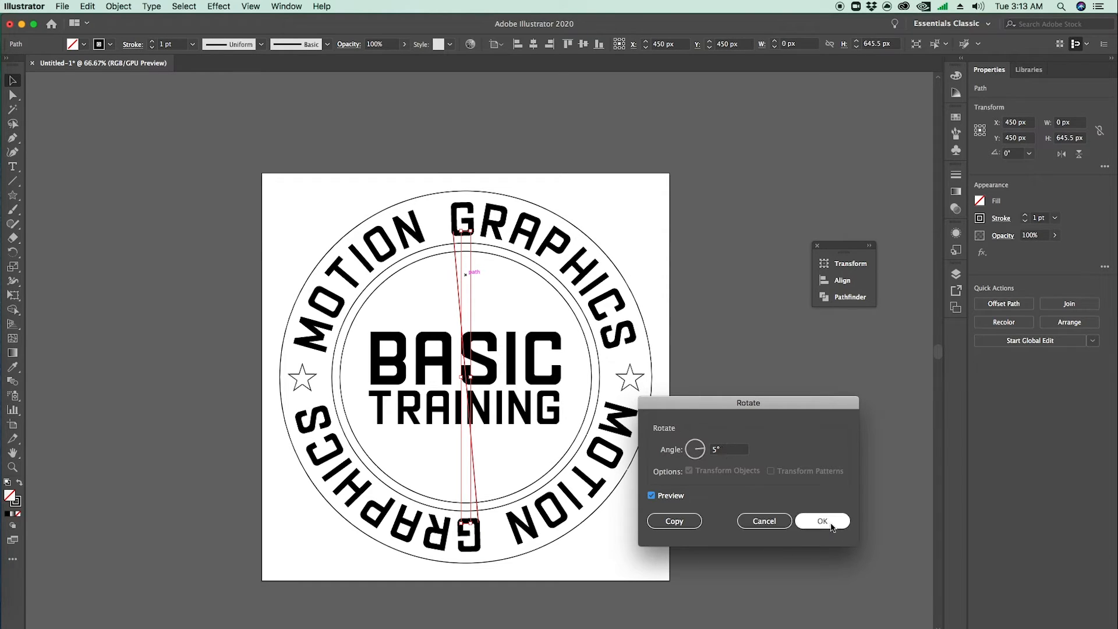
left_click(675, 522)
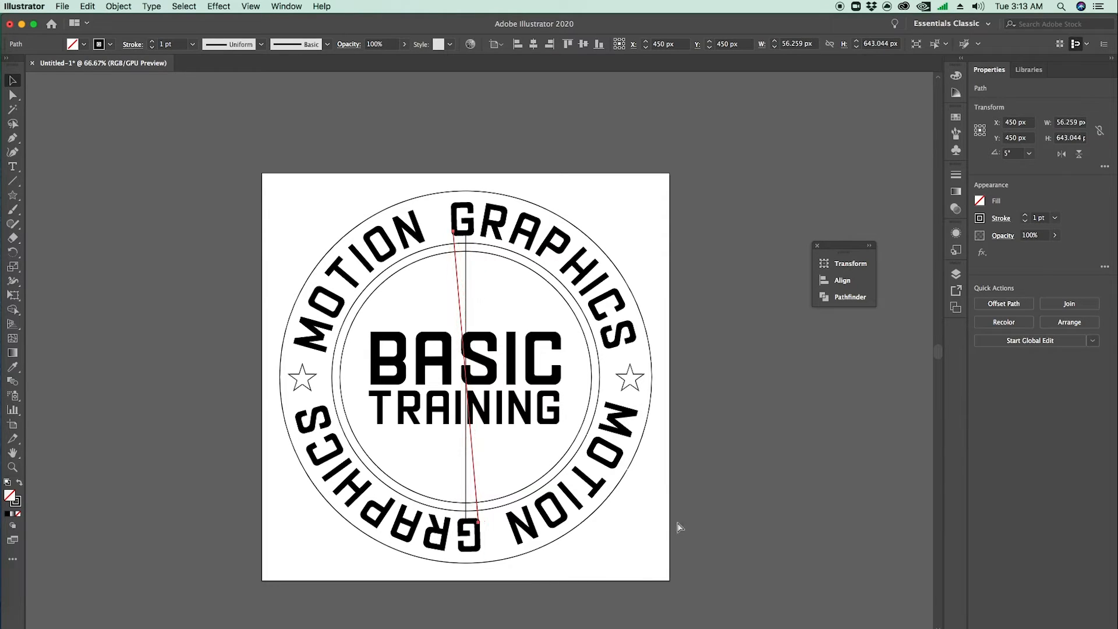
Step: Repeat the 5° rotated copy until the lines form a complete sunburst around the badge's centre
key("ctrl+d")
key("ctrl+d")
key("ctrl+d")
key("ctrl+d")
key("ctrl+d")
key("ctrl+d")
key("ctrl+d")
key("ctrl+d")
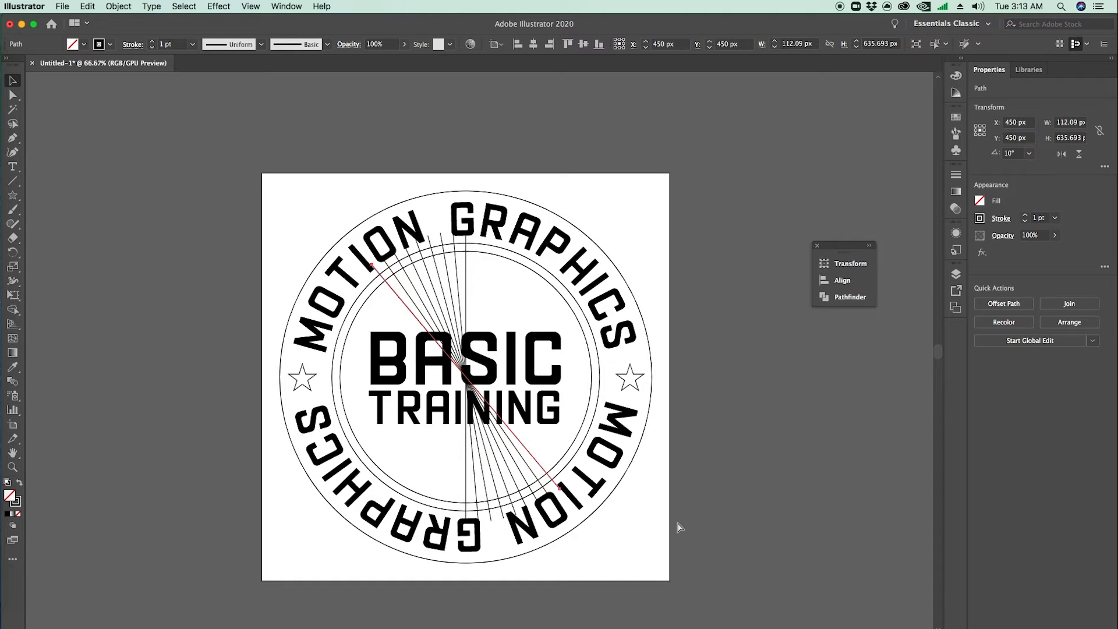
key("ctrl+d")
key("ctrl+d")
key("ctrl+d")
key("ctrl+d")
key("ctrl+d")
key("ctrl+d")
key("ctrl+d")
key("ctrl+d")
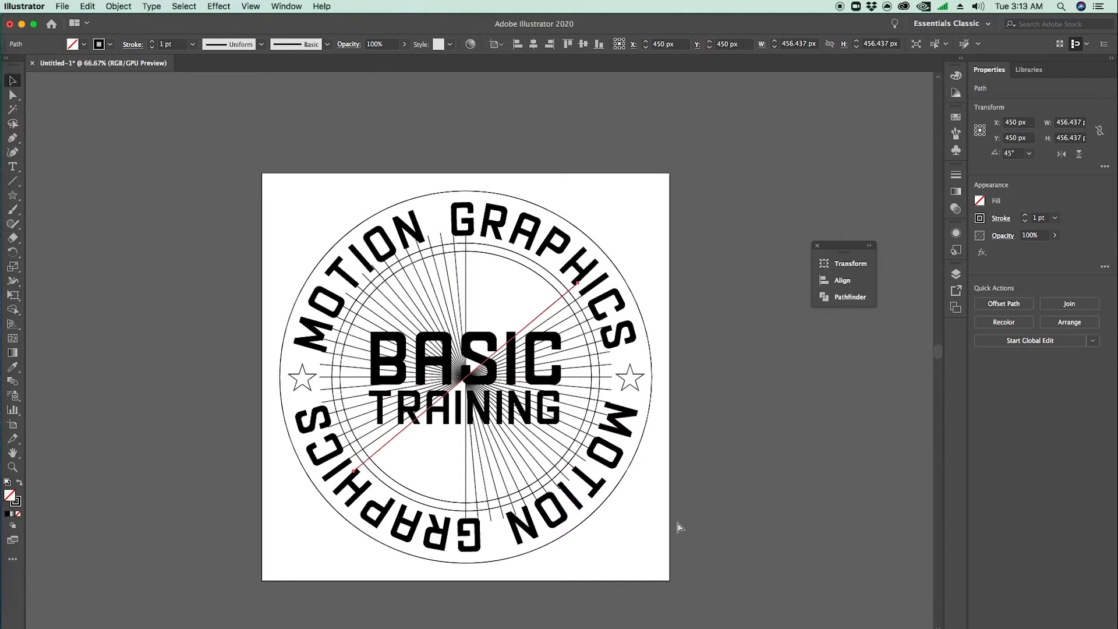
key("ctrl+d")
key("ctrl+d")
key("ctrl+d")
key("ctrl+d")
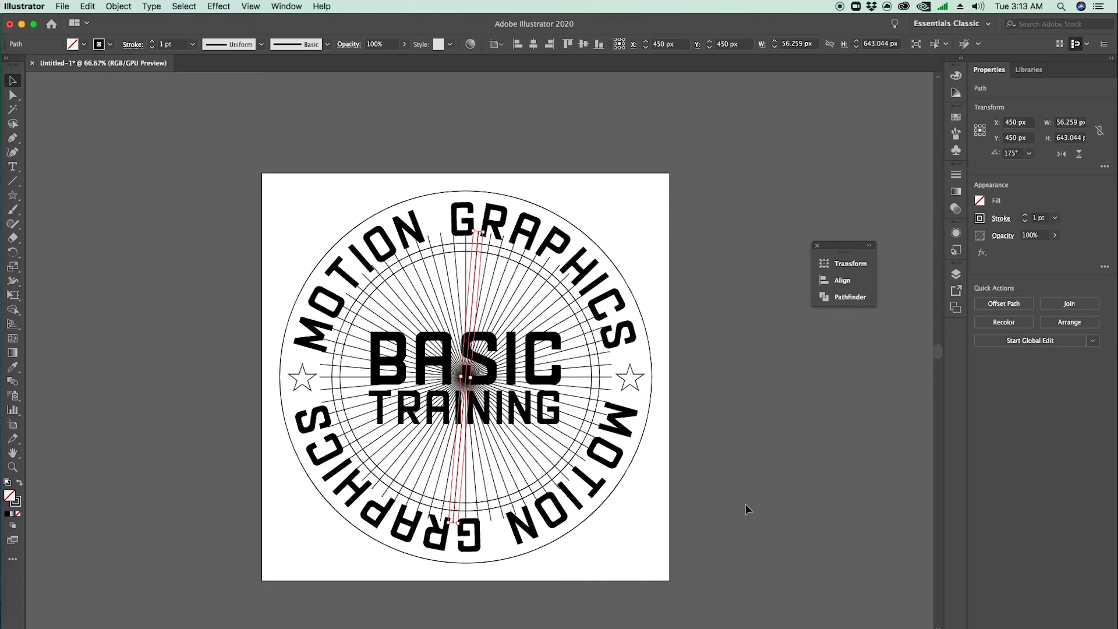
left_click(745, 504)
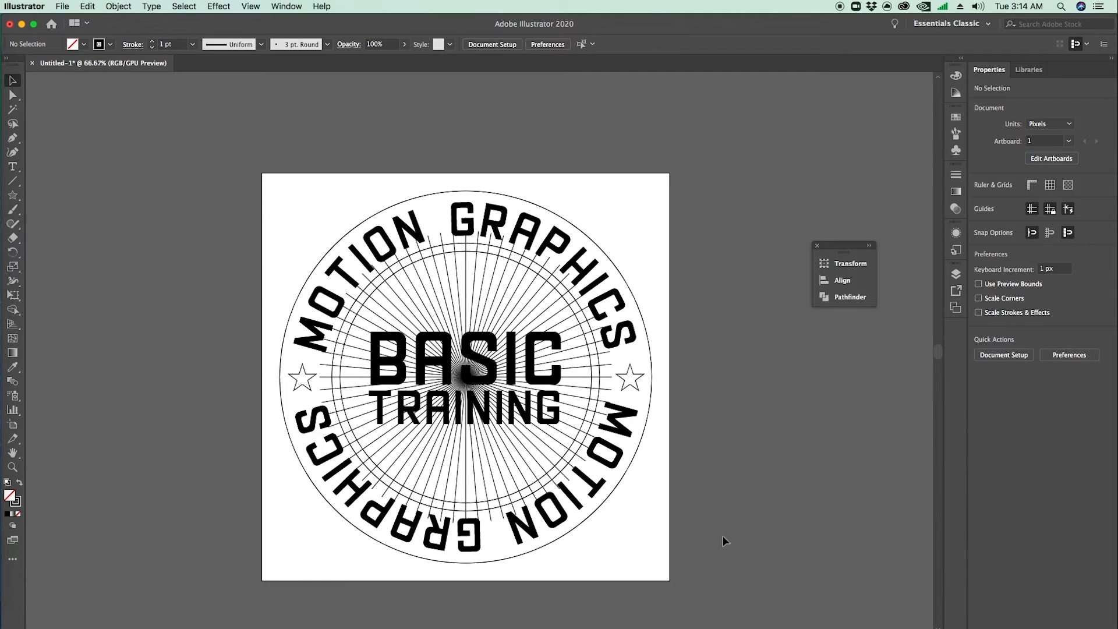
Step: Swap the 556 px inner circle's fill and stroke so it is solid black without an outline, and bring it to the front
left_click(585, 414)
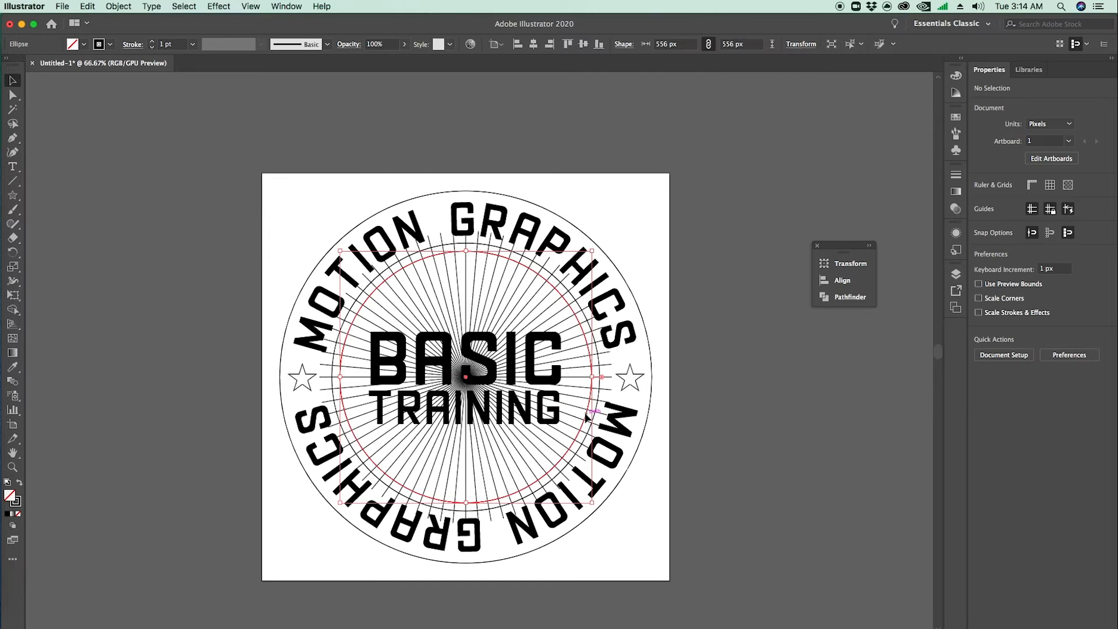
left_click(21, 486)
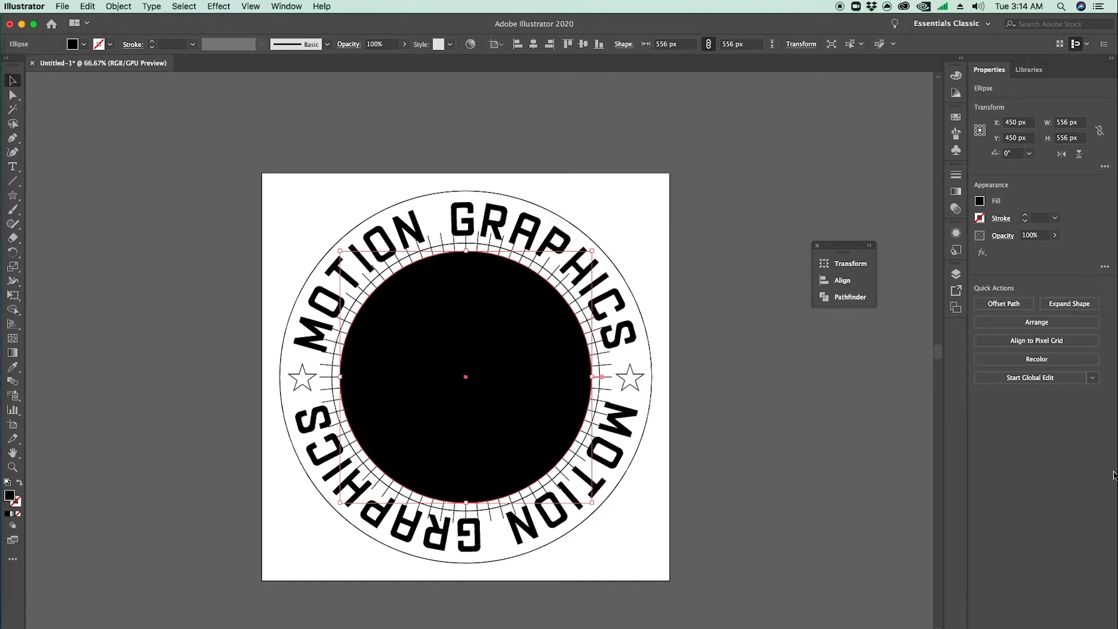
right_click(543, 356)
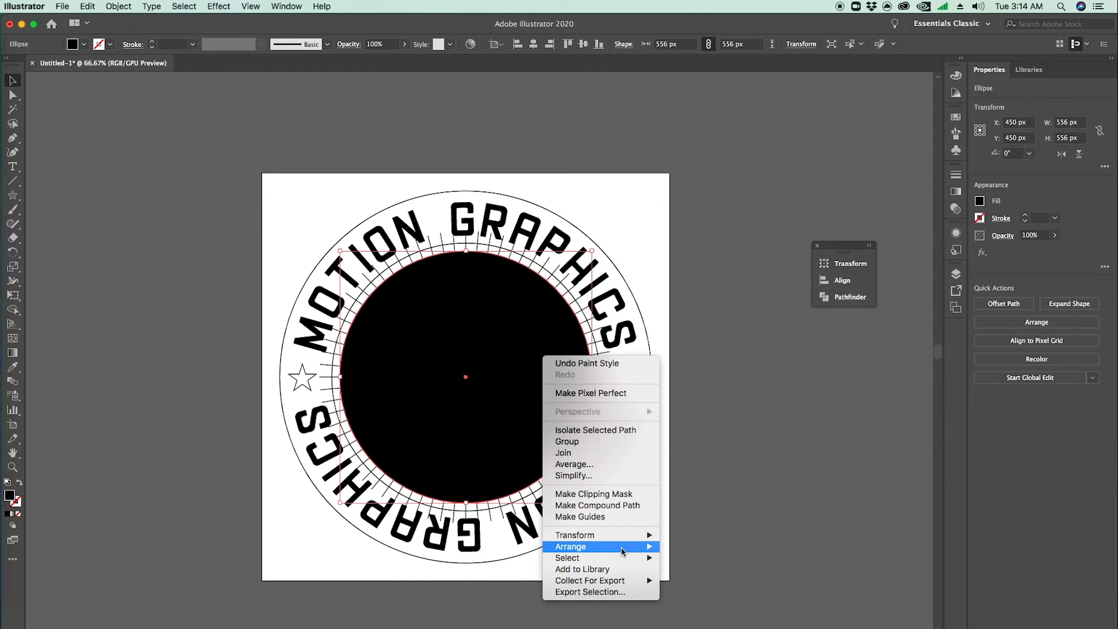
left_click(682, 551)
left_click(733, 398)
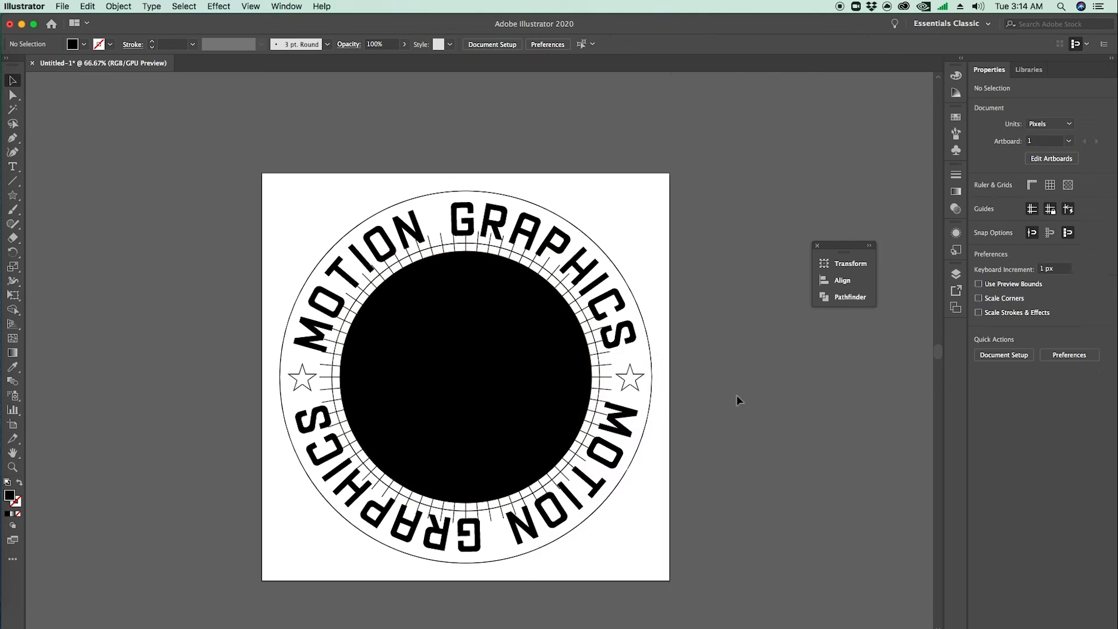
Step: Select all the radiating lines without the black circle and group them
left_click(559, 375)
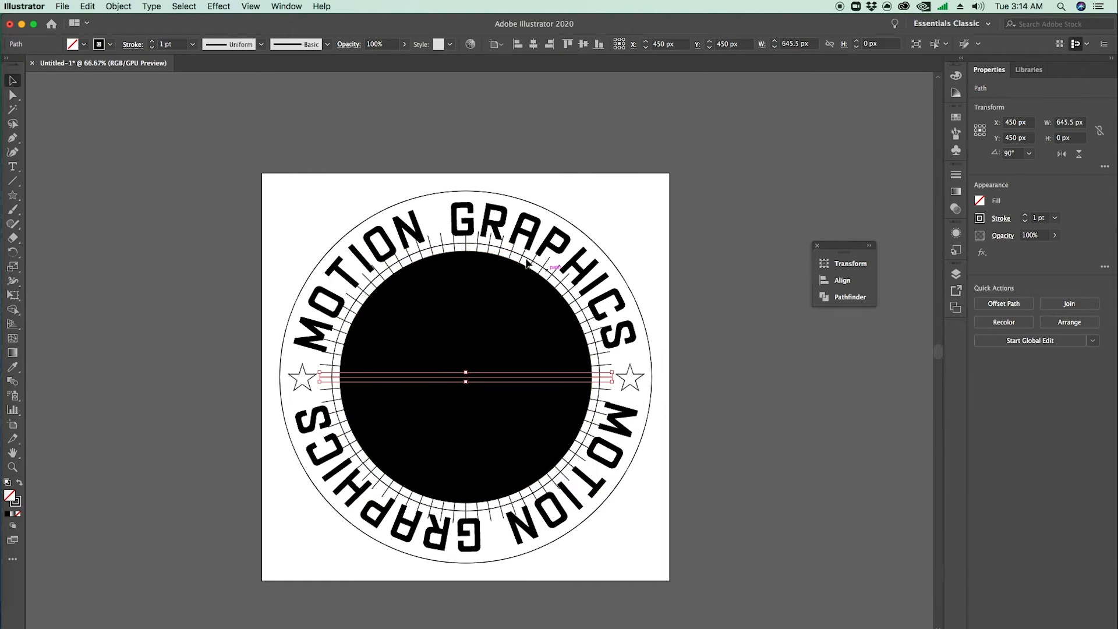
left_click(655, 449)
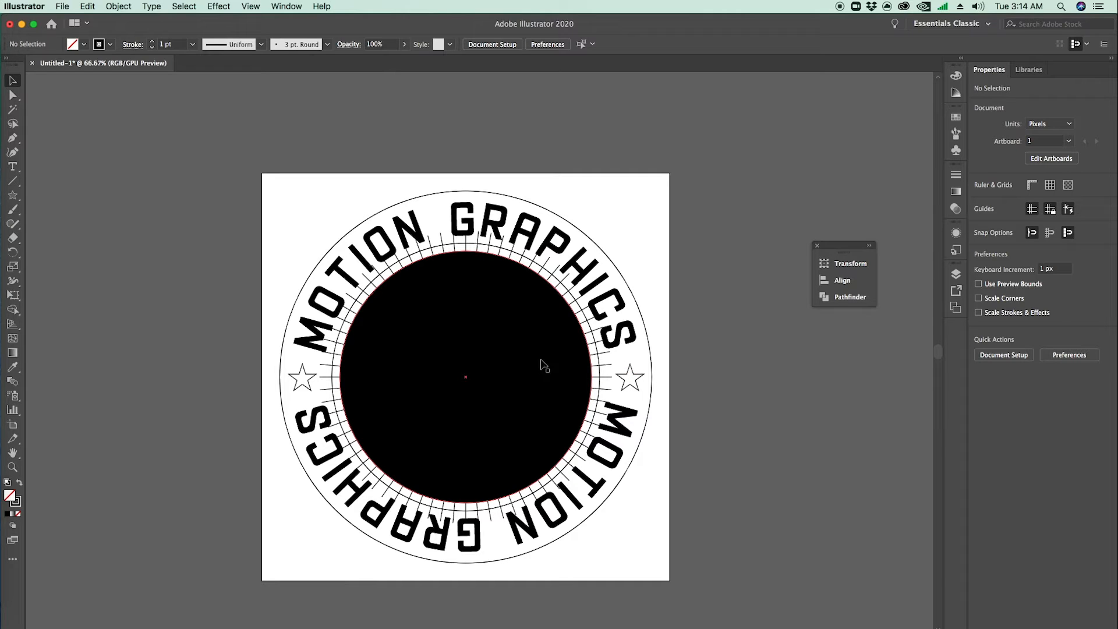
left_click_drag(671, 518, 248, 154)
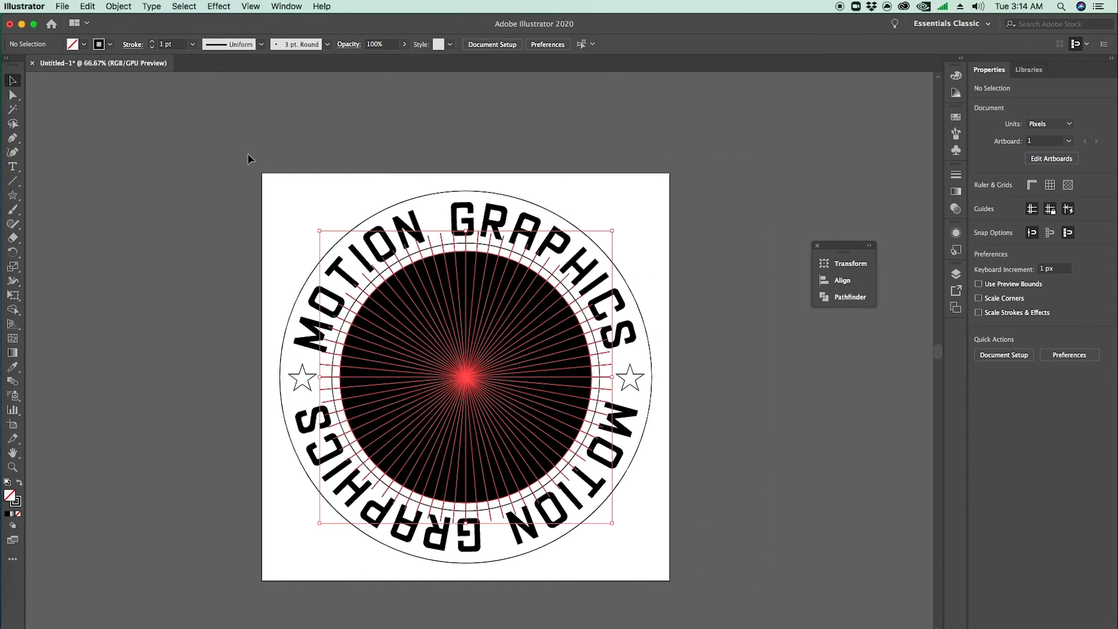
left_click(471, 254)
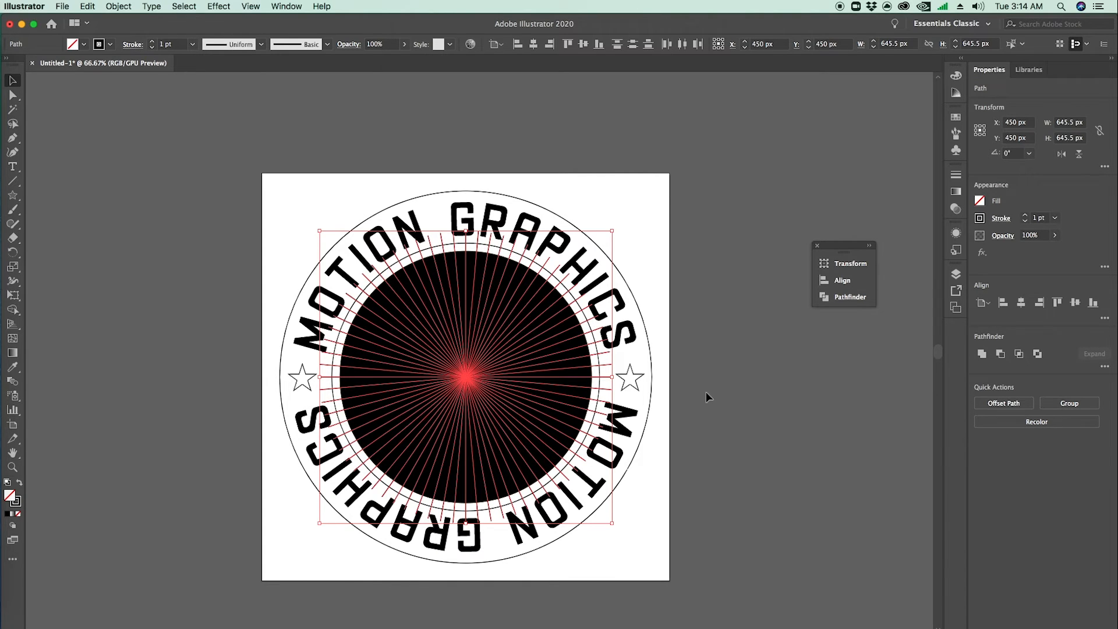
right_click(601, 353)
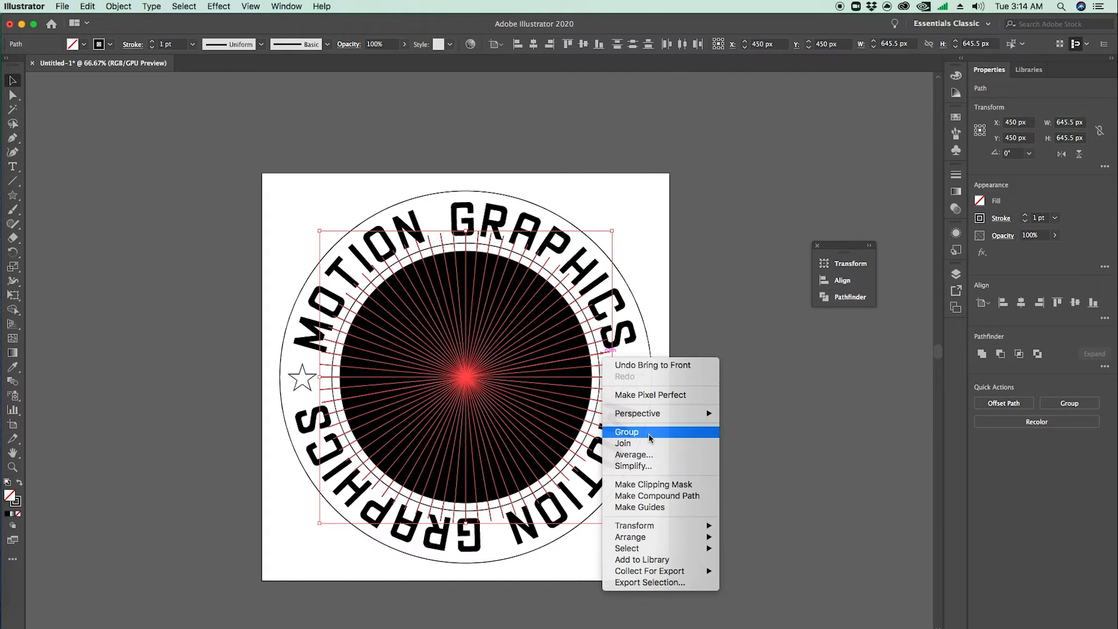
left_click(641, 431)
left_click(726, 414)
Step: Send the group of radiating lines to the back, behind the black circle
left_click(602, 385)
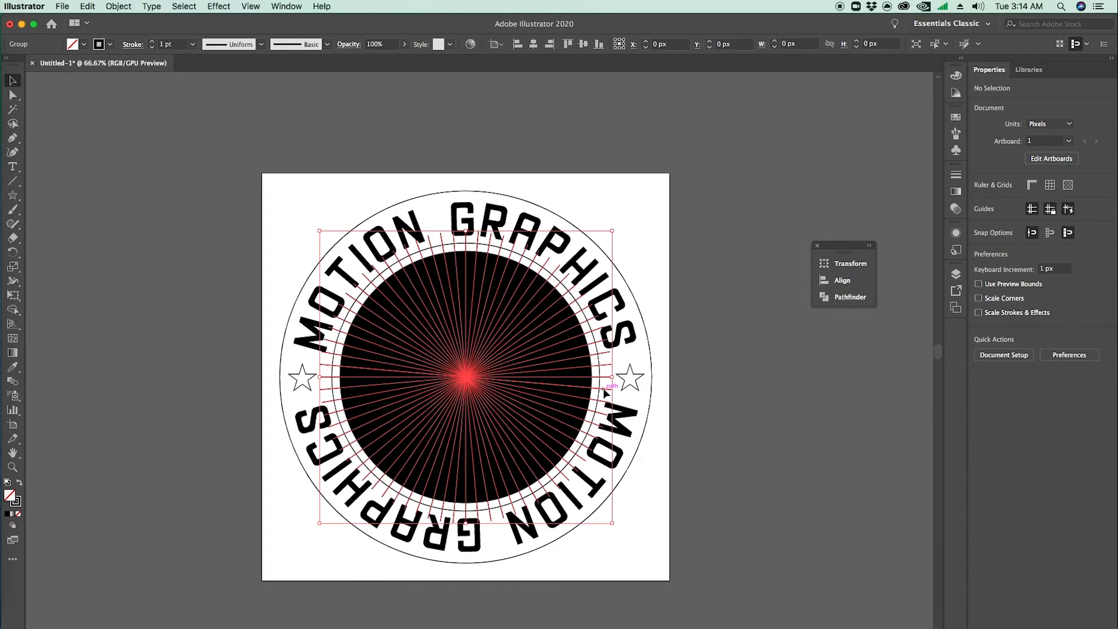
right_click(605, 389)
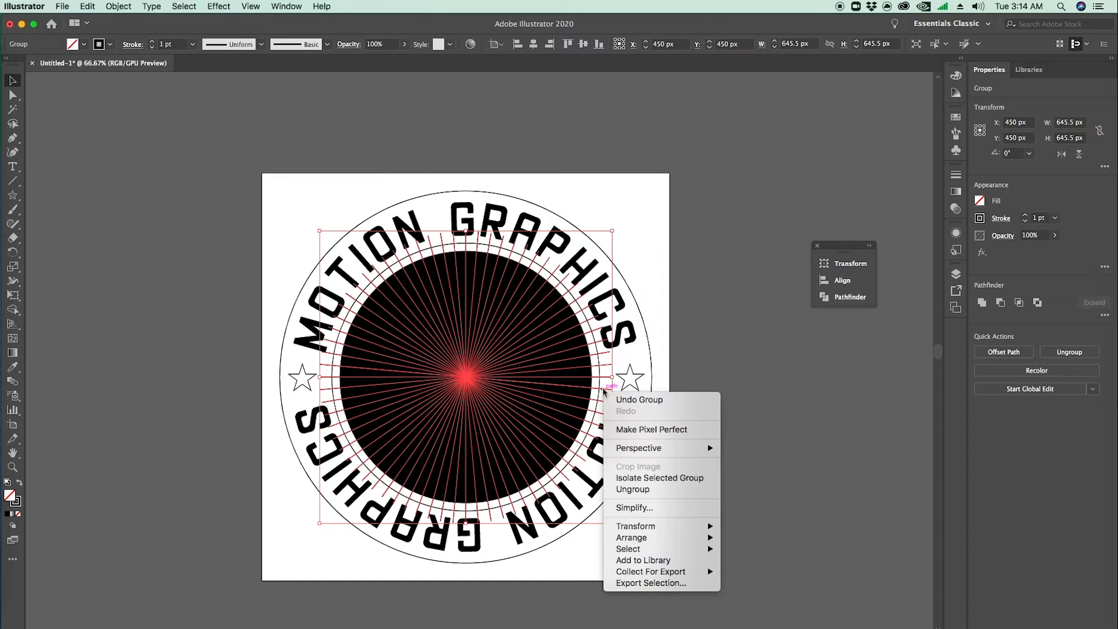
mouse_move(655, 539)
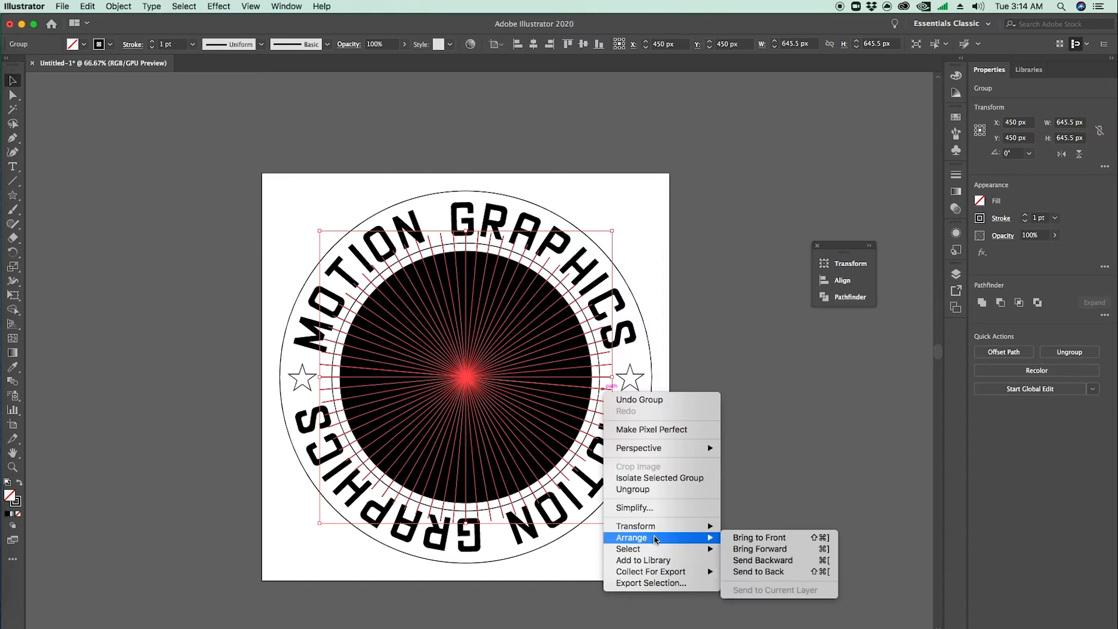
left_click(762, 573)
left_click(761, 532)
Step: Make a clipping mask from the black circle and the line group so the rays are trimmed to the circle
left_click_drag(762, 549, 163, 143)
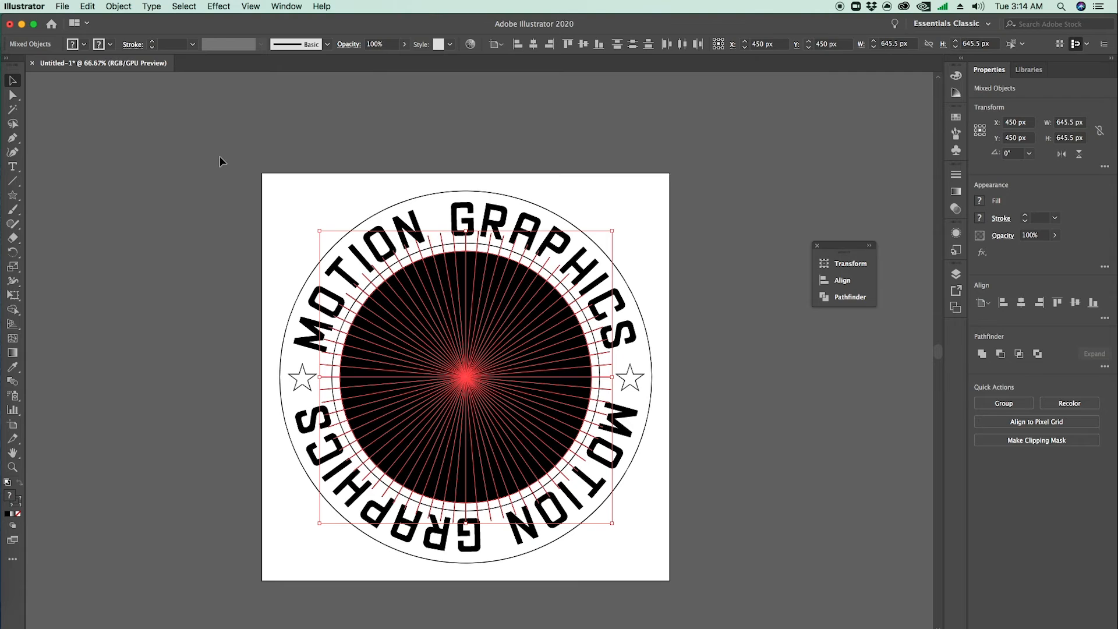
key("a")
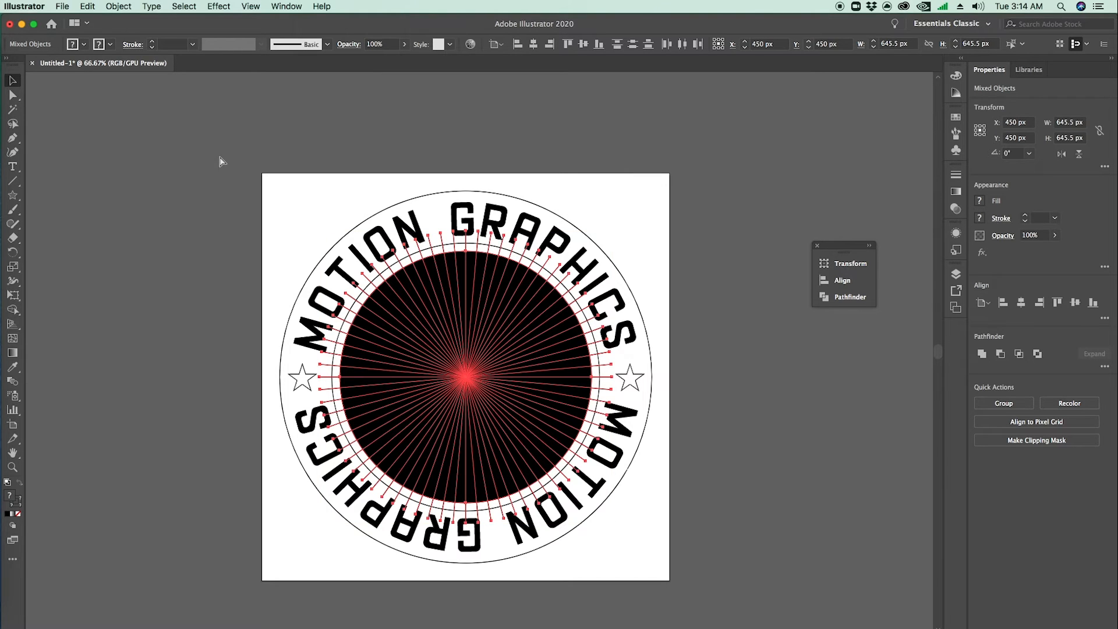
key("super+7")
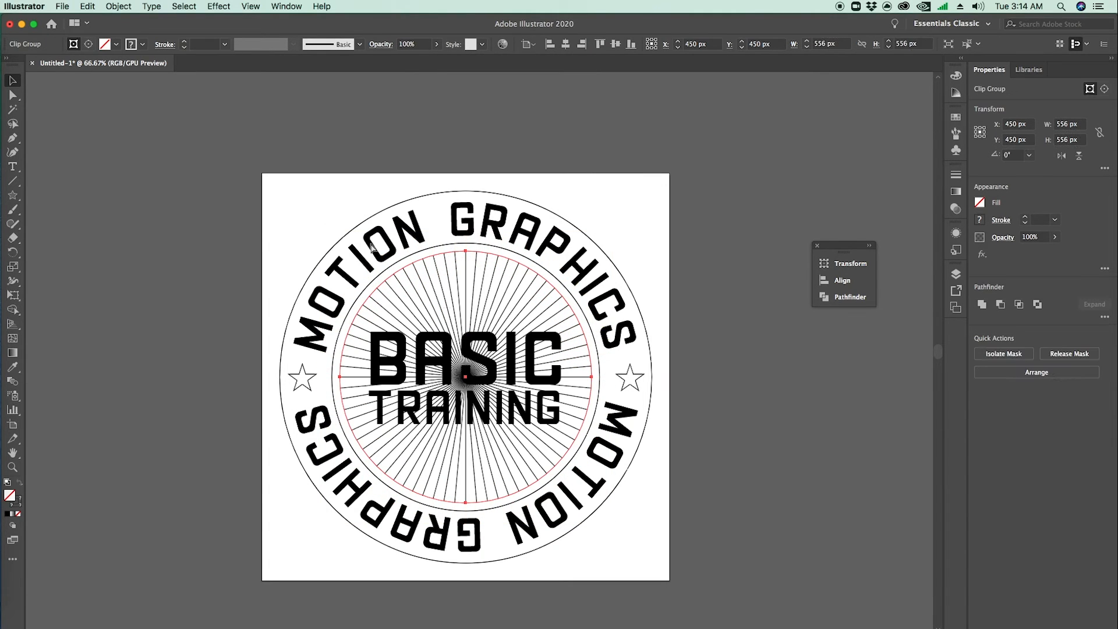
left_click(759, 401)
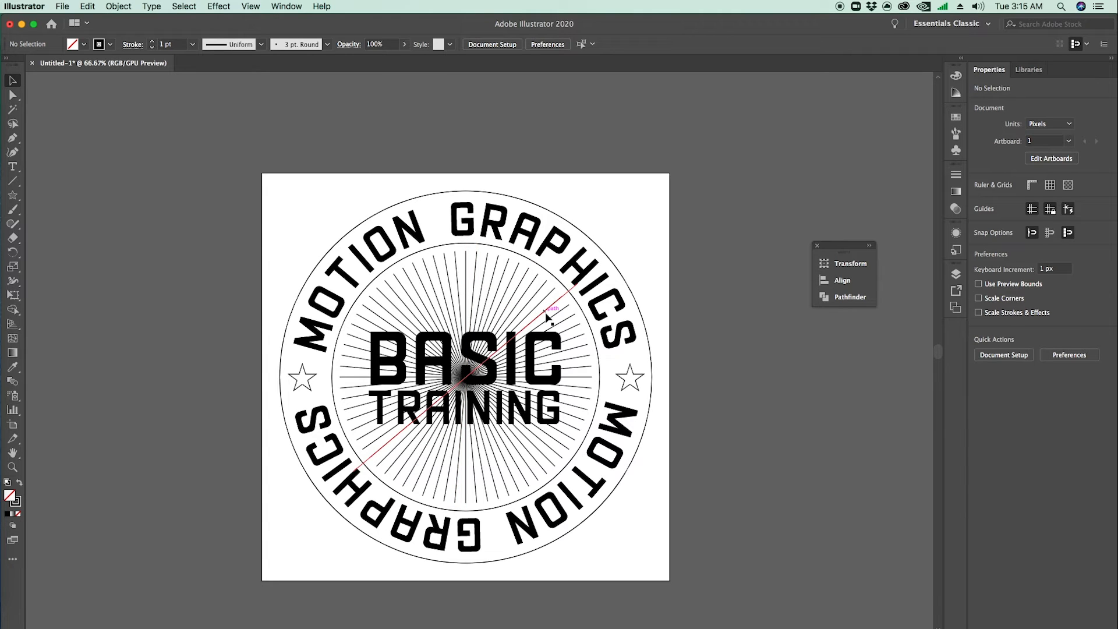
Step: Examine the clip group and its nested line group in isolation mode, and return to the full artwork
double_click(546, 316)
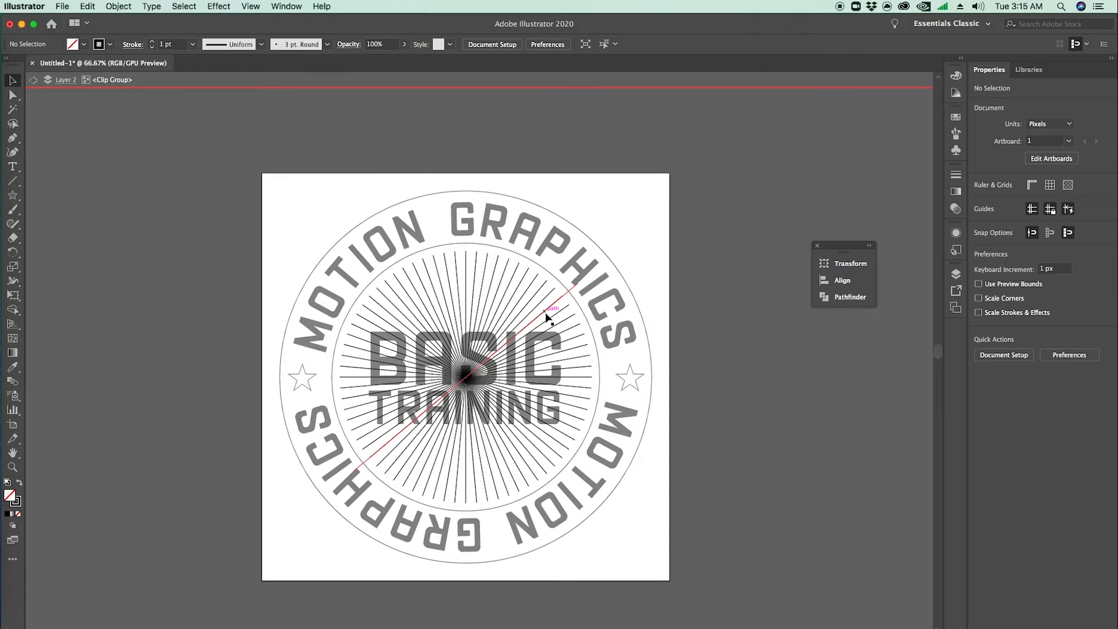
double_click(546, 316)
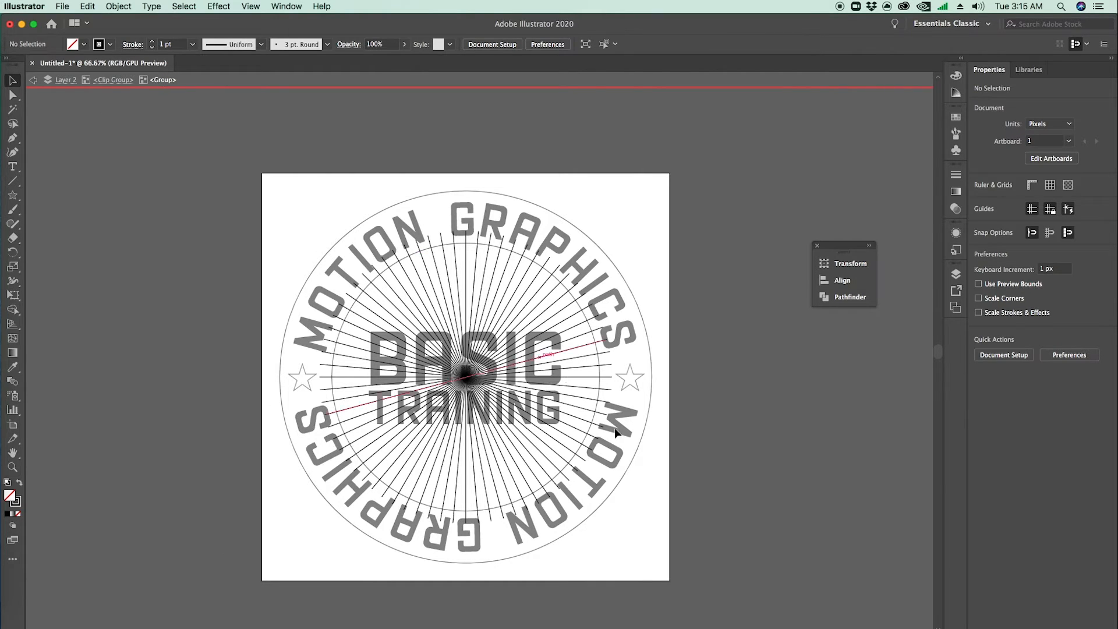
left_click(113, 80)
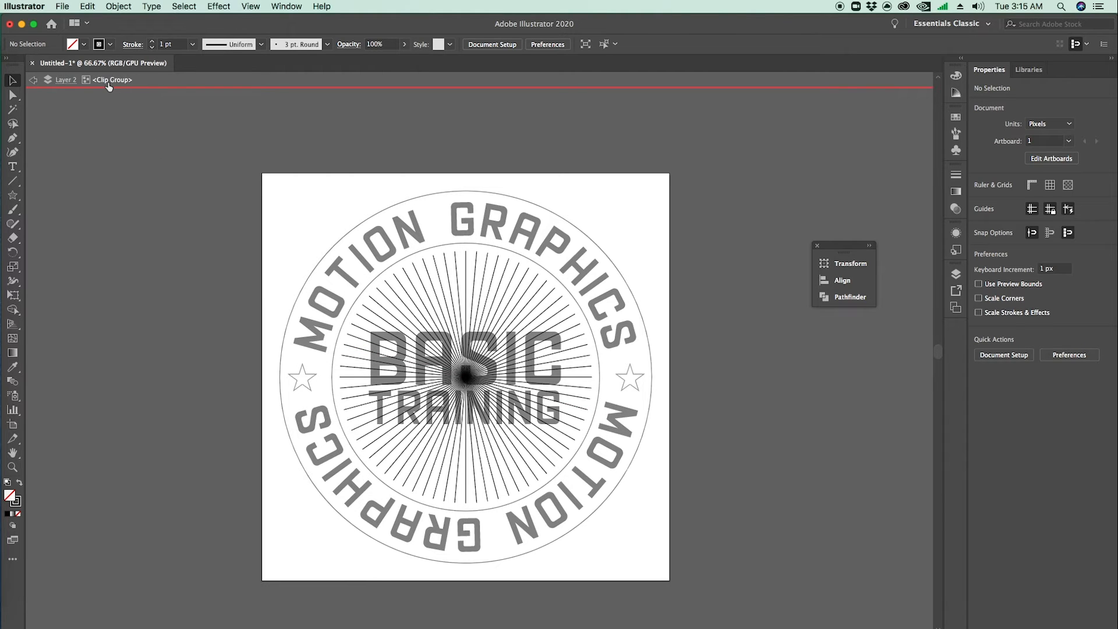
double_click(499, 295)
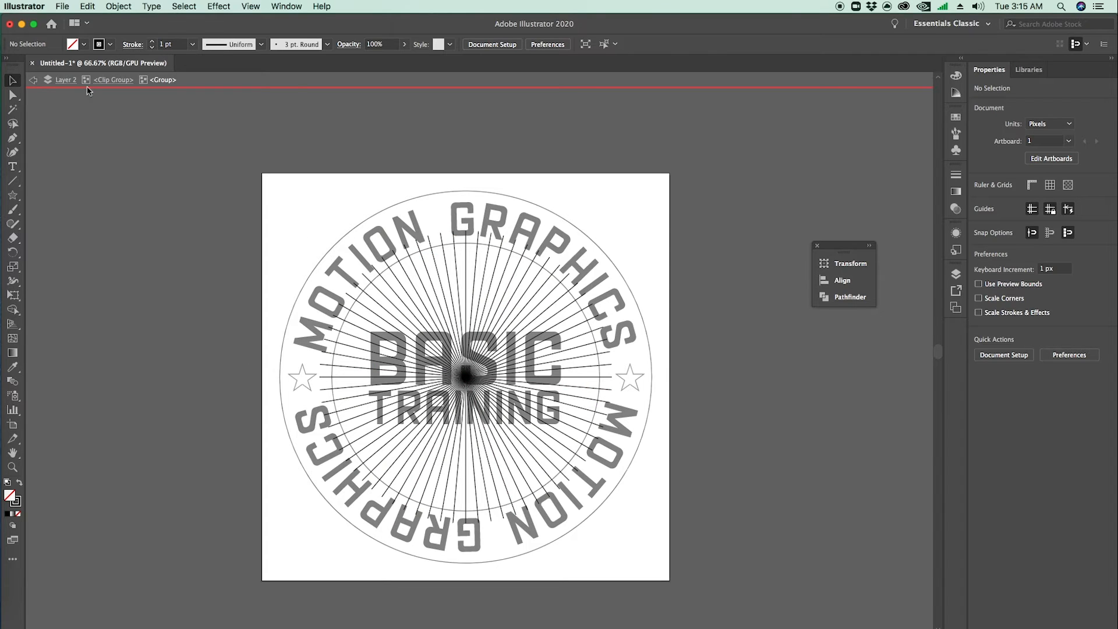
left_click(34, 81)
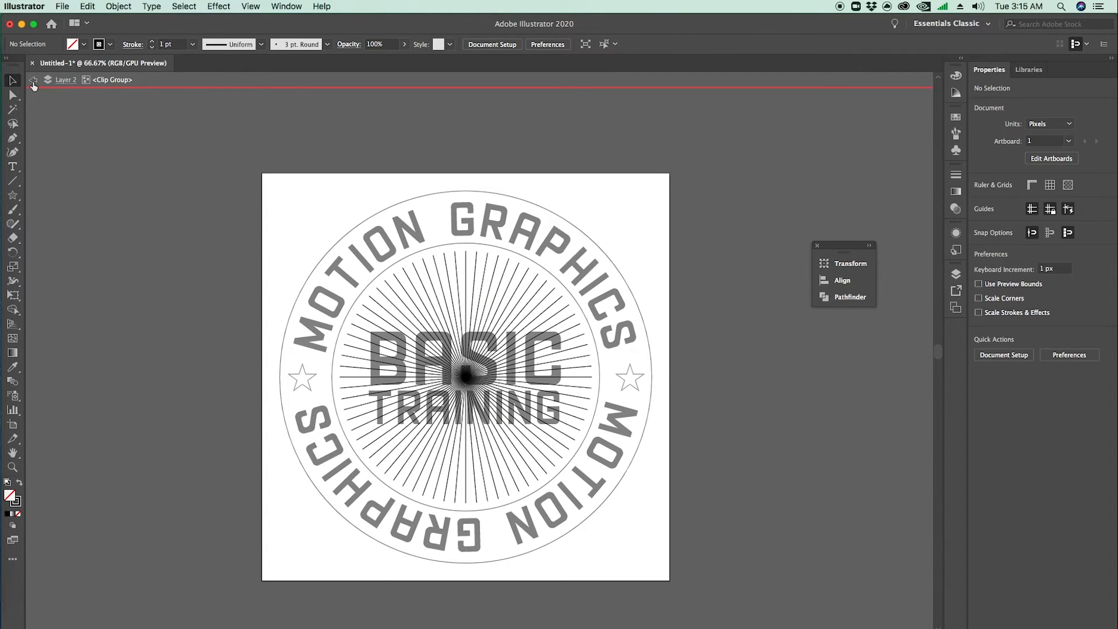
left_click(33, 85)
left_click(33, 85)
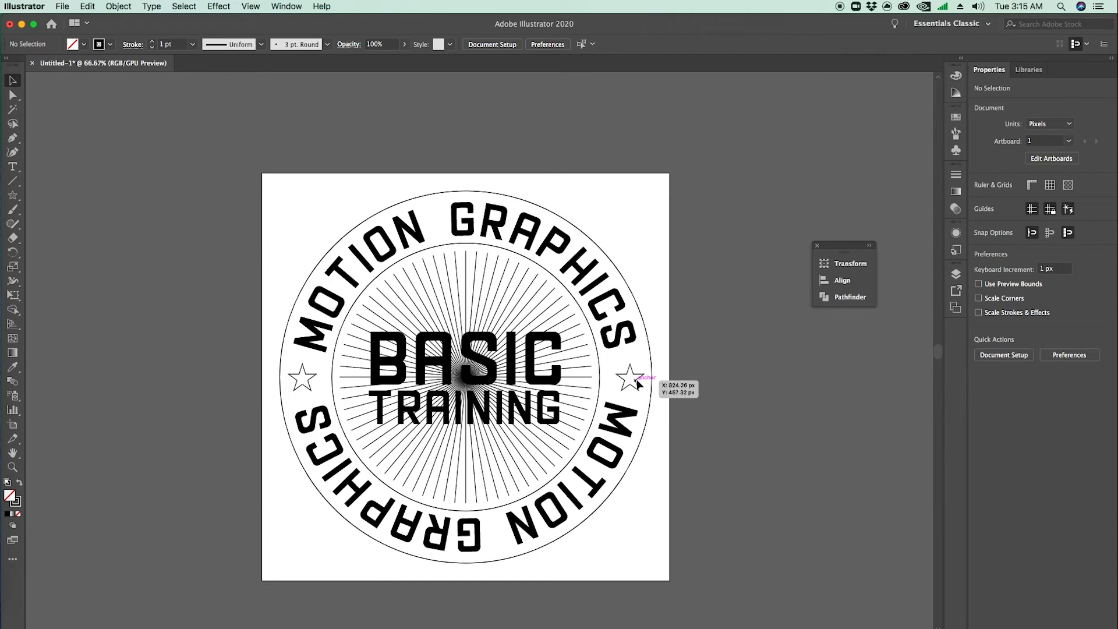
Step: Unlock Layer 1 and nudge the star on the right side of the ring a few pixels inward toward the badge centre
left_click(955, 274)
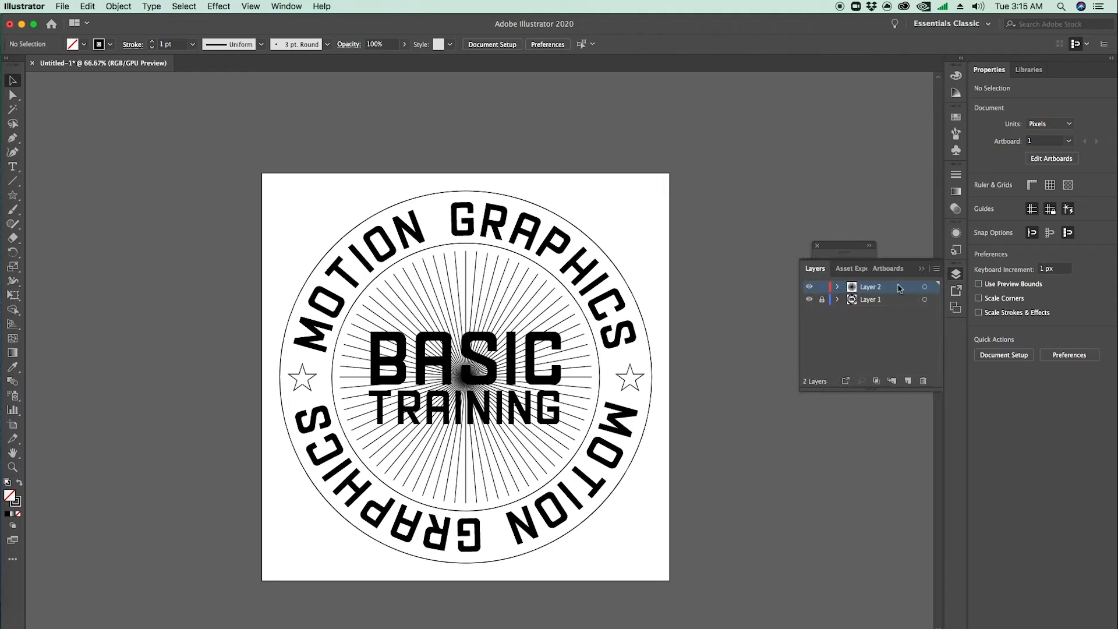
left_click(822, 299)
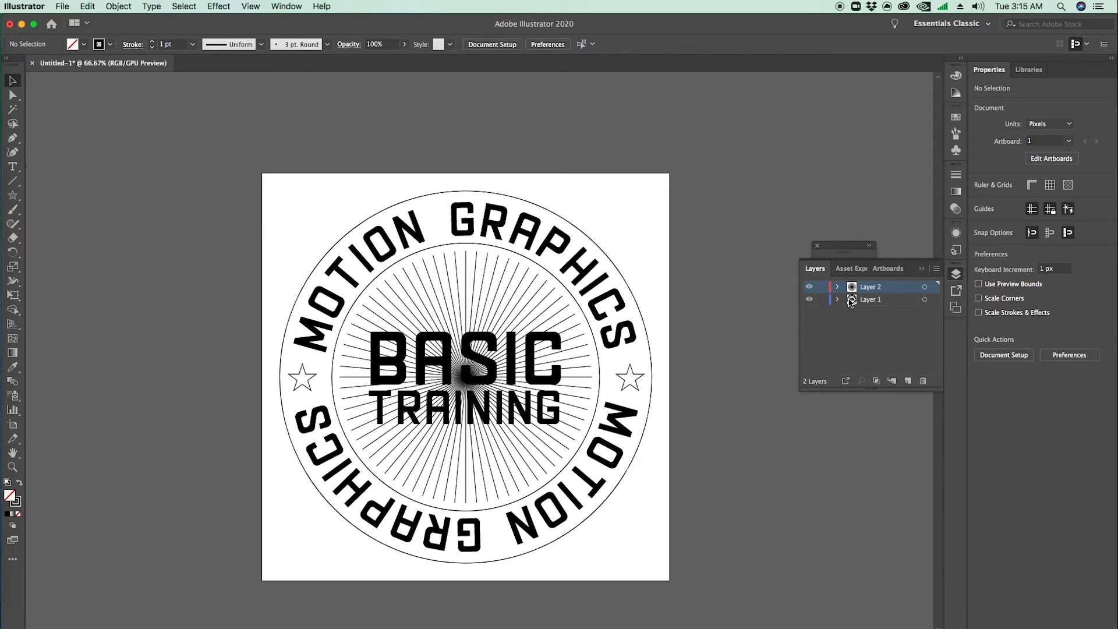
left_click(635, 382)
key("Left")
key("Left")
key("Left")
key("Left")
key("Left")
key("Left")
key("Left")
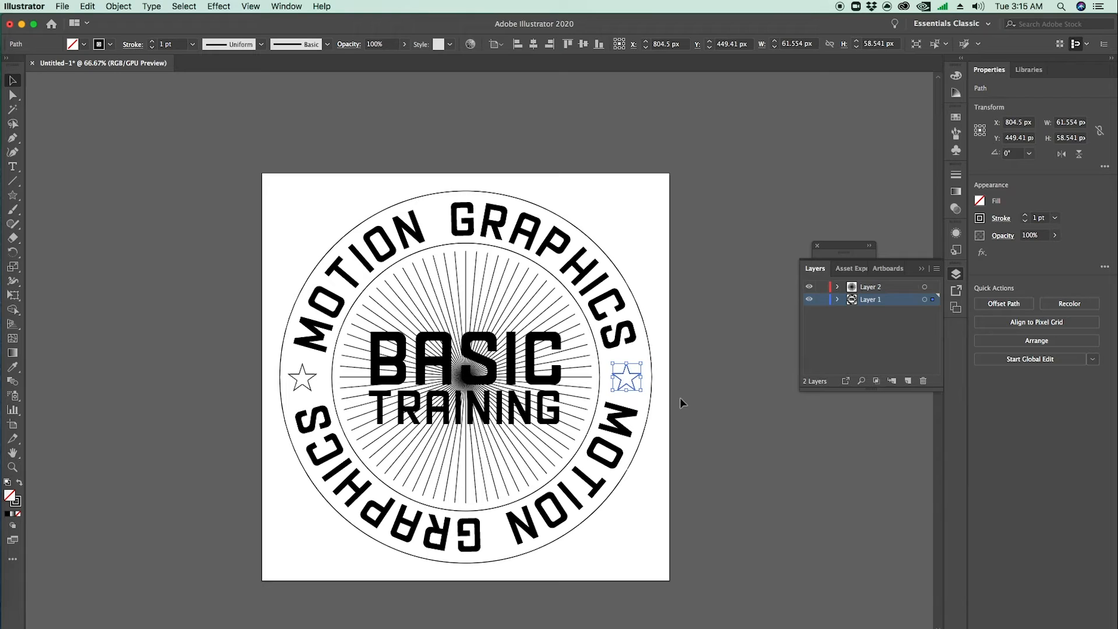
key("Left")
key("Left")
key("Left")
key("Right")
key("Right")
Step: Nudge the star on the left side of the ring inward to centre it between the two circles, and deselect it
left_click(308, 379)
key("Right")
key("Right")
key("Right")
key("Right")
key("Right")
key("Right")
key("Right")
key("Right")
key("Right")
key("Right")
key("Right")
key("Right")
key("Right")
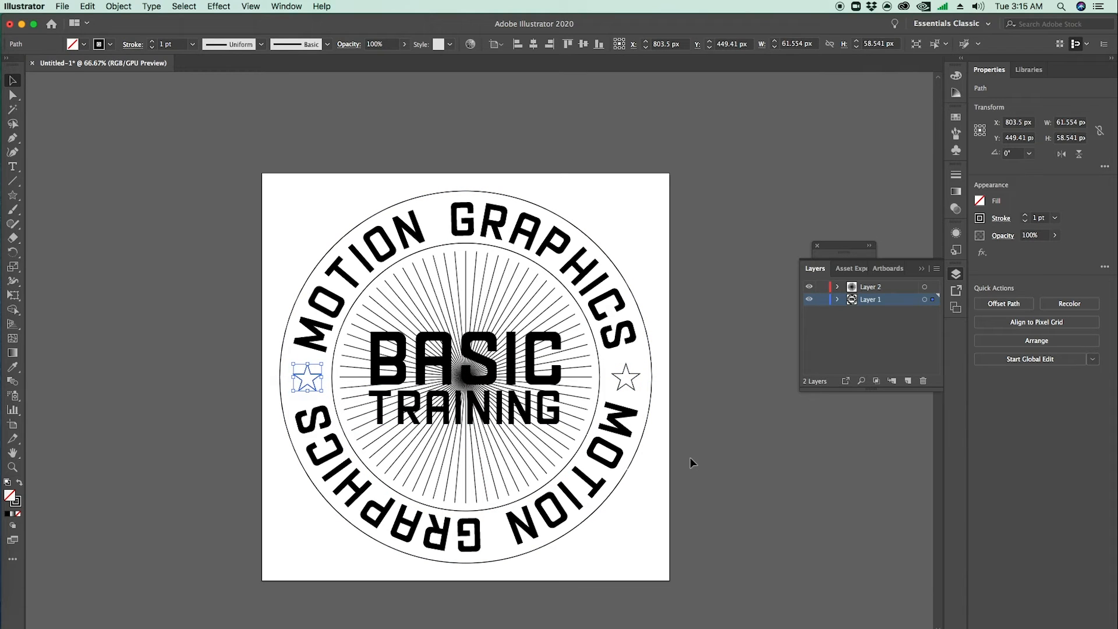
left_click(689, 457)
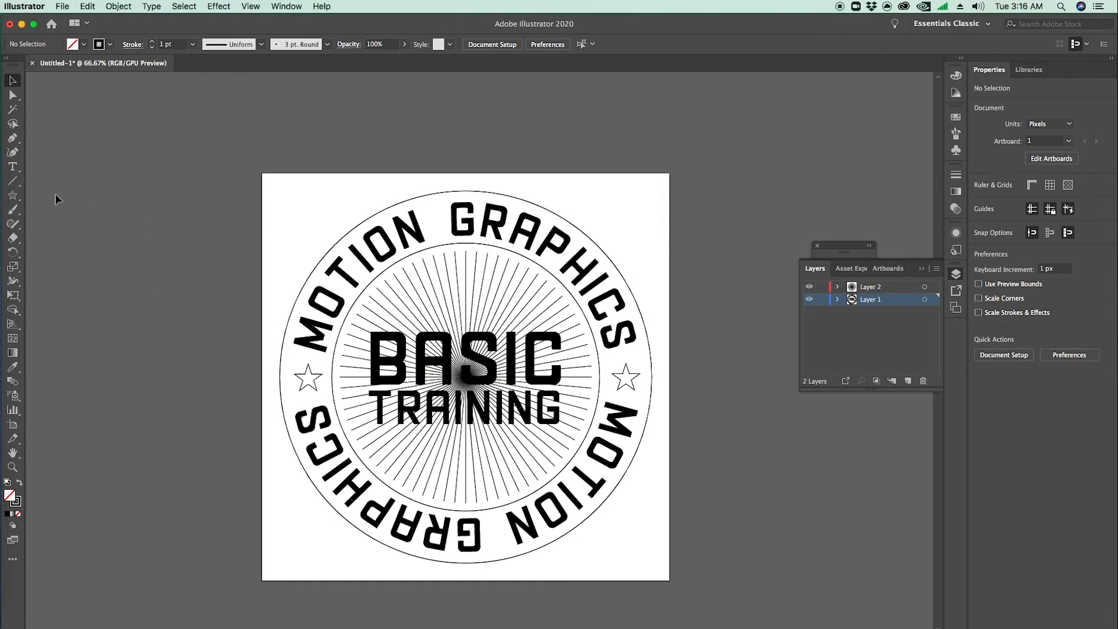
Step: Draw a rectangle about 663 × 241 px around the BASIC TRAINING text and centre it horizontally and vertically on the artboard
left_click_drag(14, 195, 38, 197)
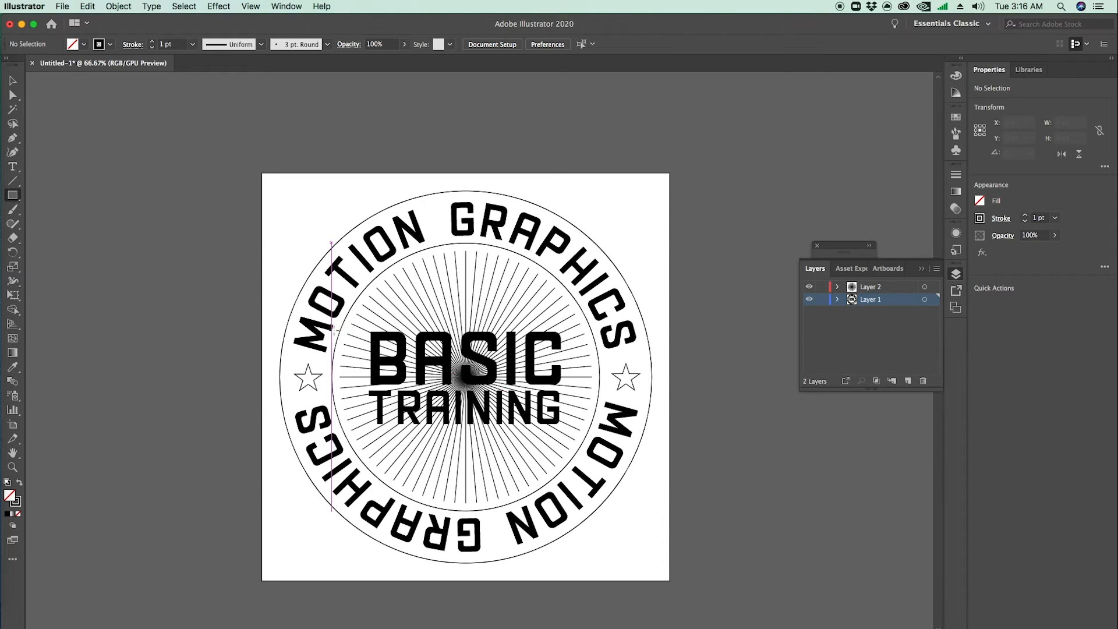
left_click_drag(323, 325, 624, 434)
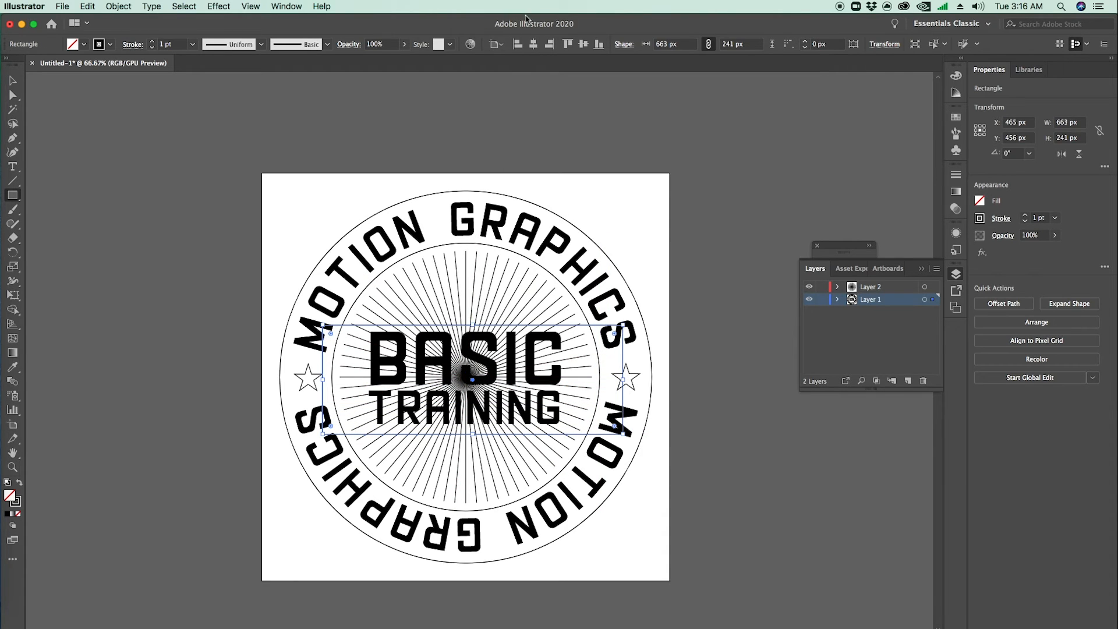
left_click(533, 44)
left_click(584, 45)
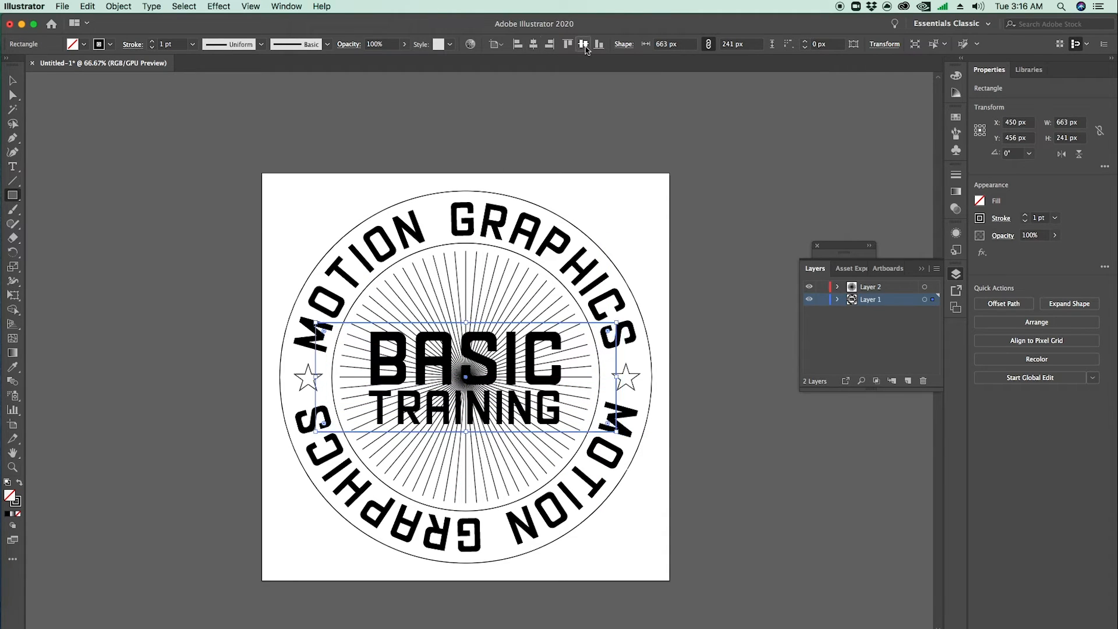
key("v")
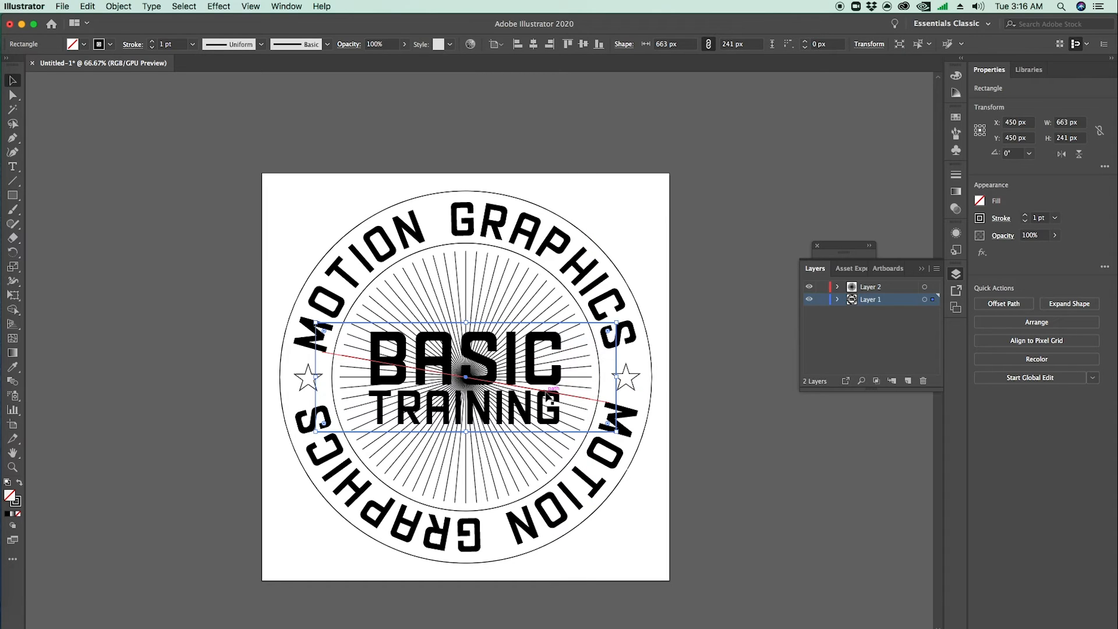
left_click(661, 379)
left_click(605, 323)
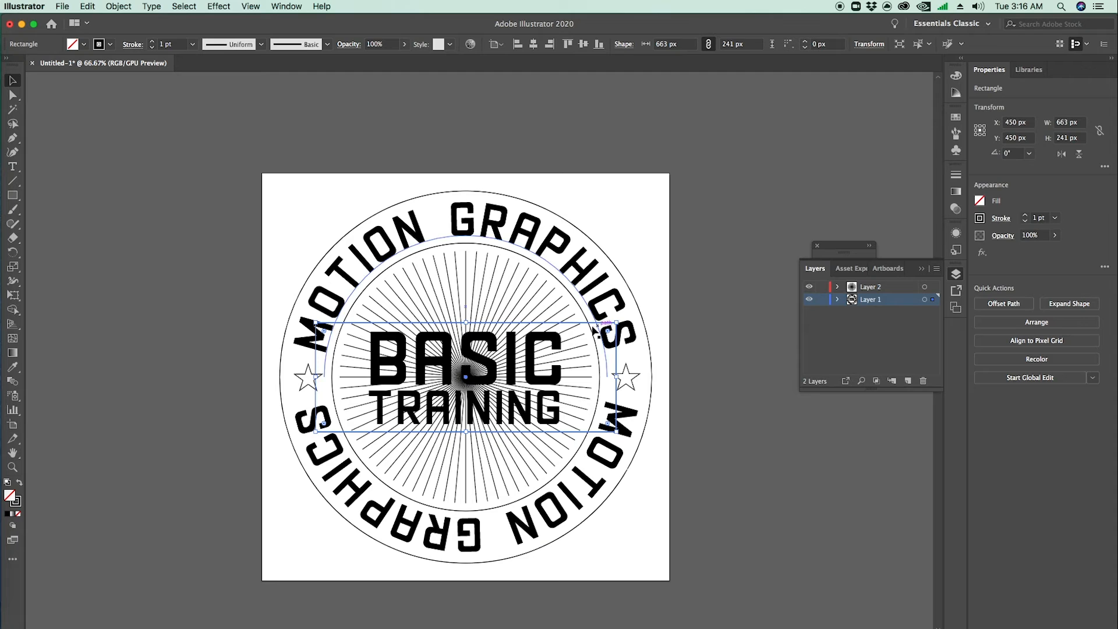
left_click(711, 367)
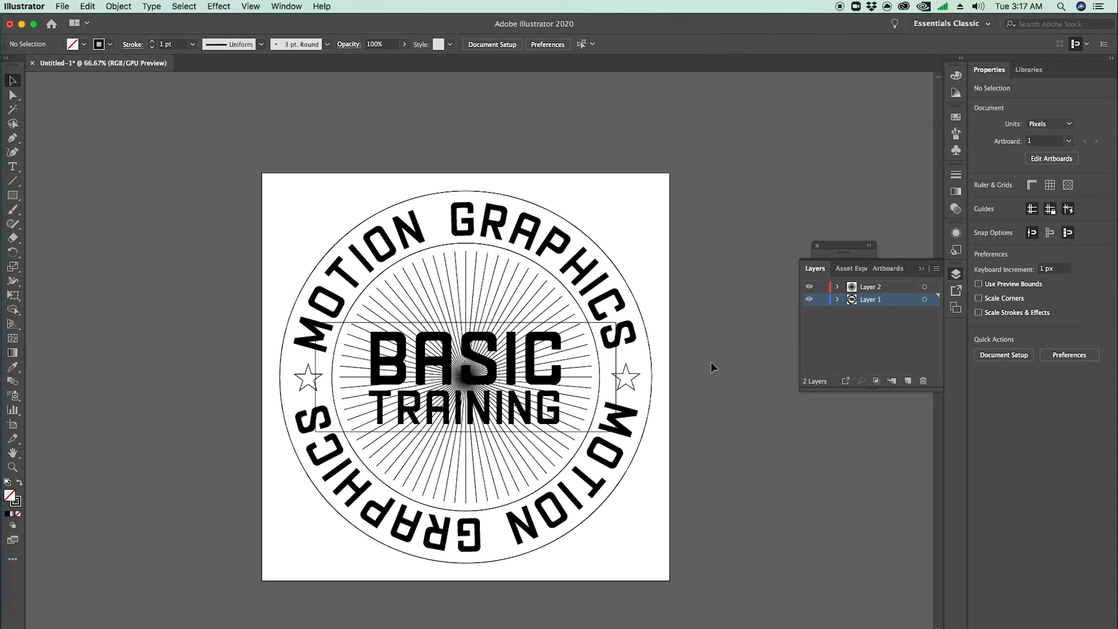
Step: Bring the BASIC TRAINING text to the front of its layer, above the rectangle
left_click(555, 382)
right_click(554, 382)
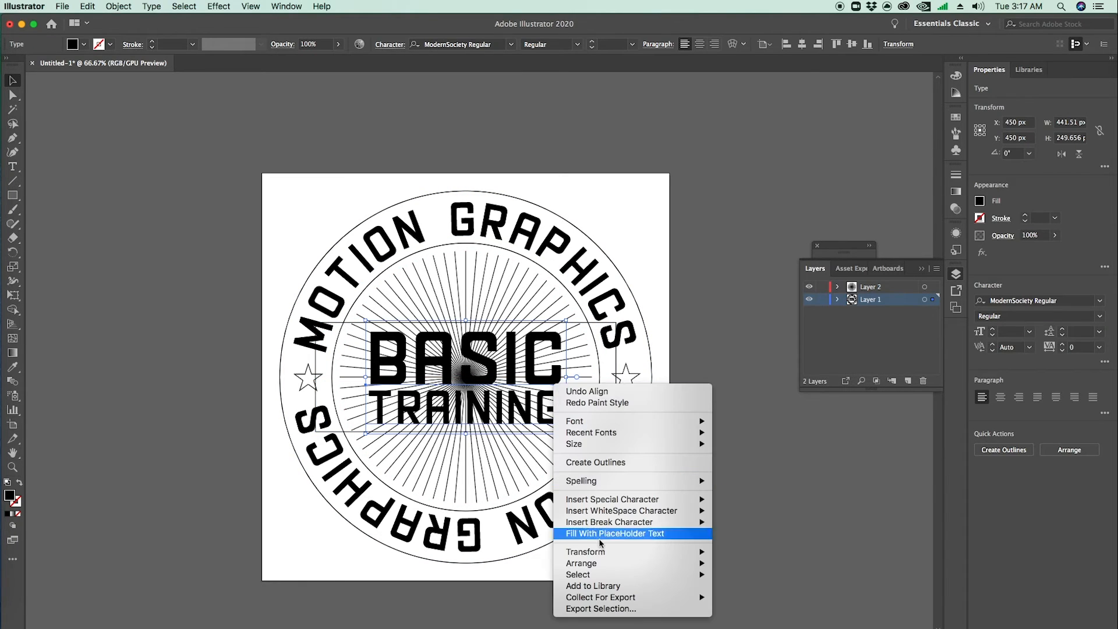
mouse_move(606, 563)
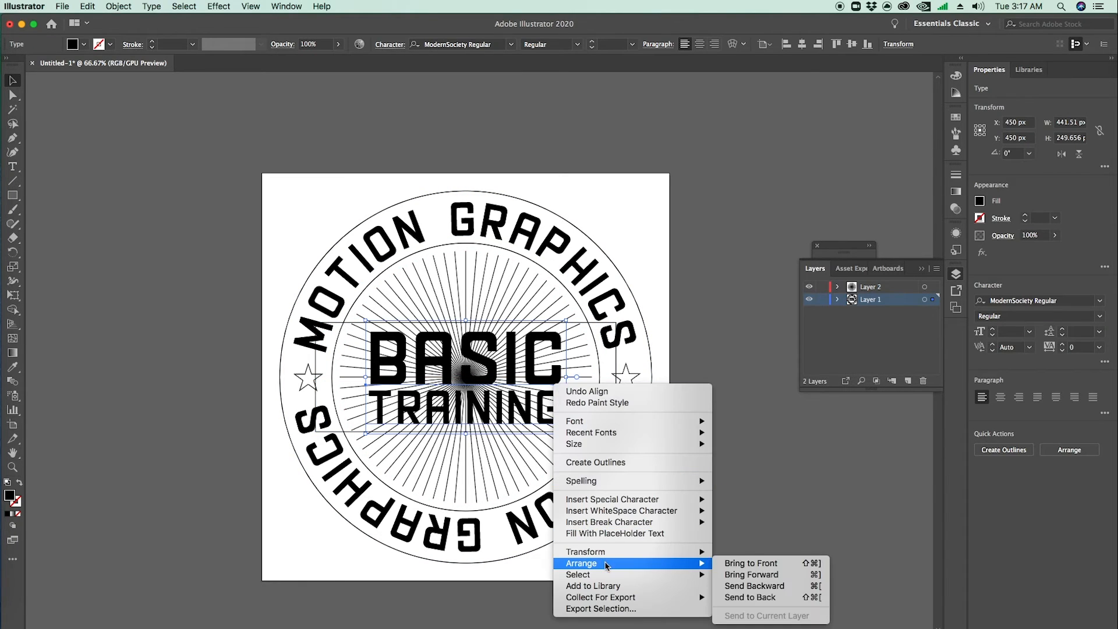
left_click(767, 549)
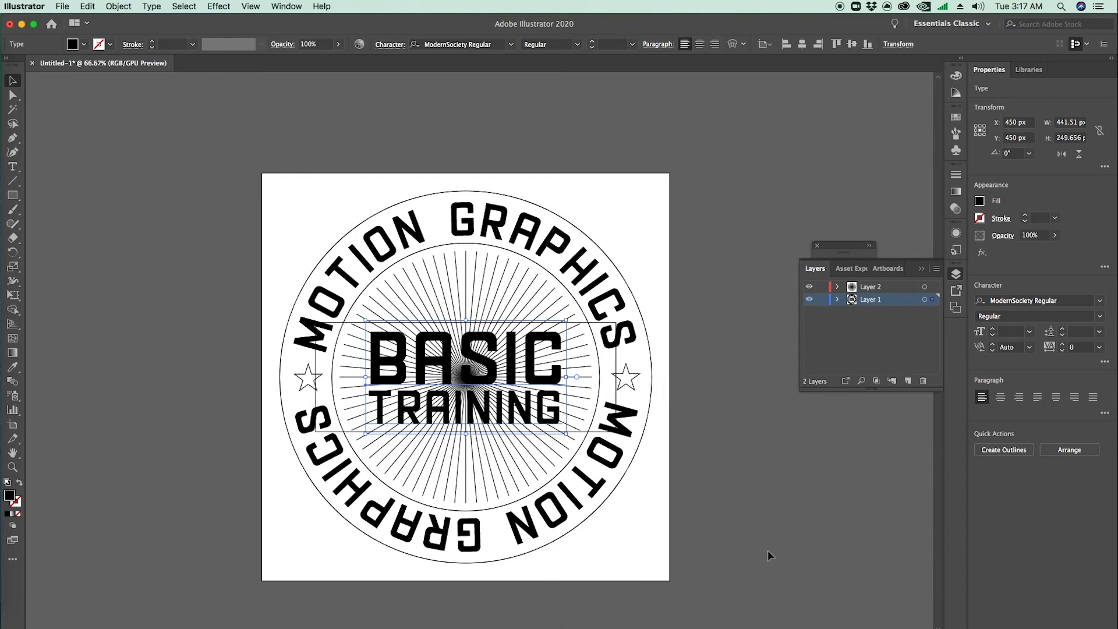
Step: Give the rectangle a white fill and no stroke by sampling the blank artboard with the Eyedropper
left_click(616, 358)
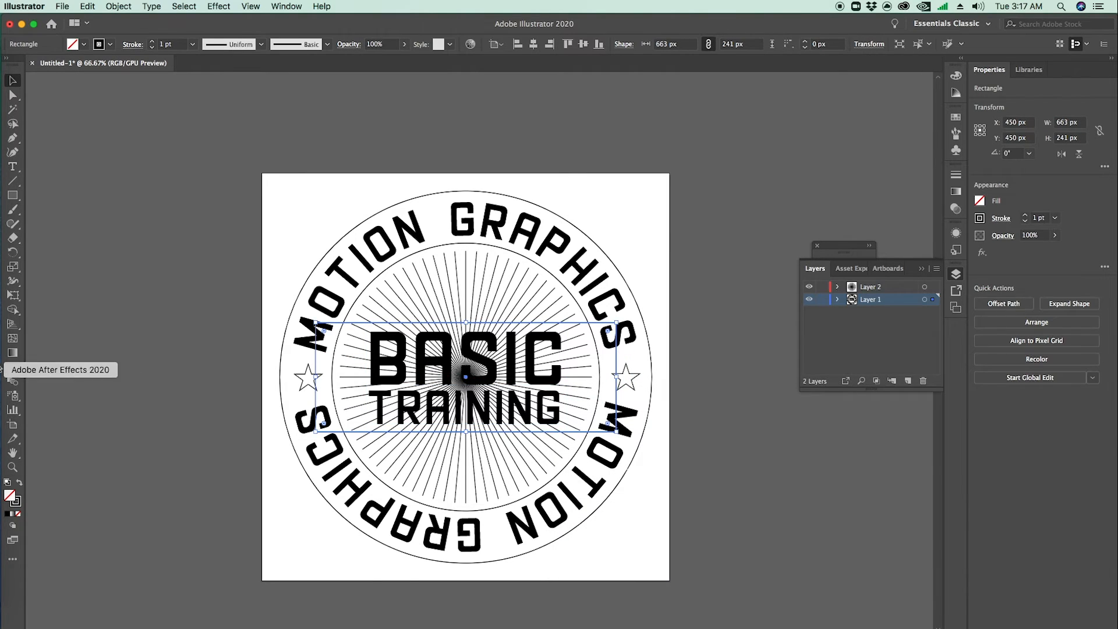
left_click(13, 368)
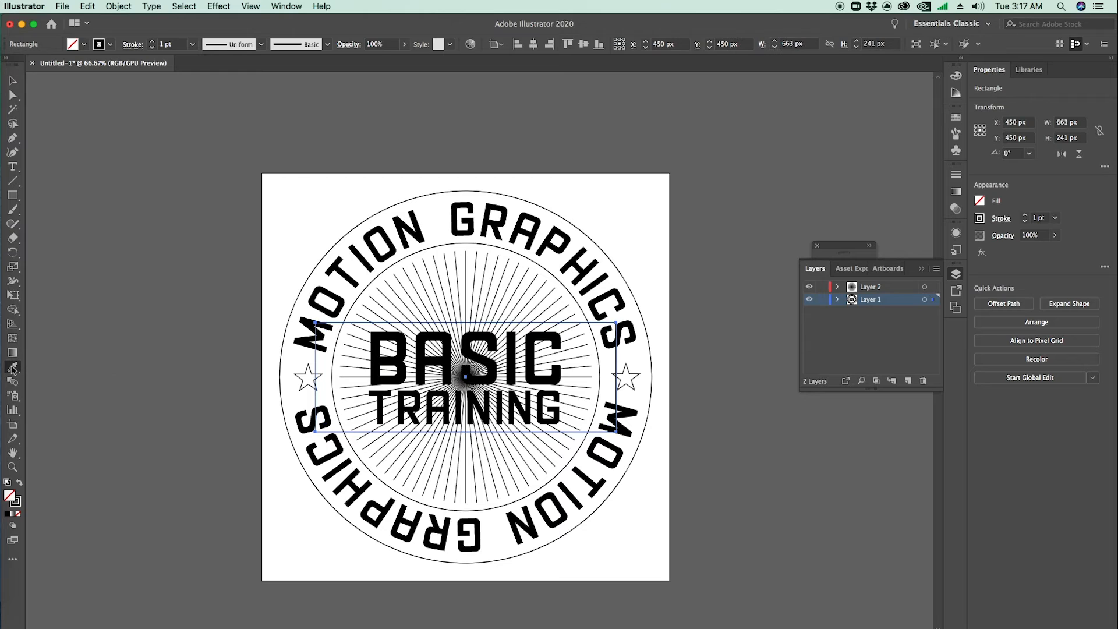
left_click(329, 207)
key("v")
left_click(748, 377)
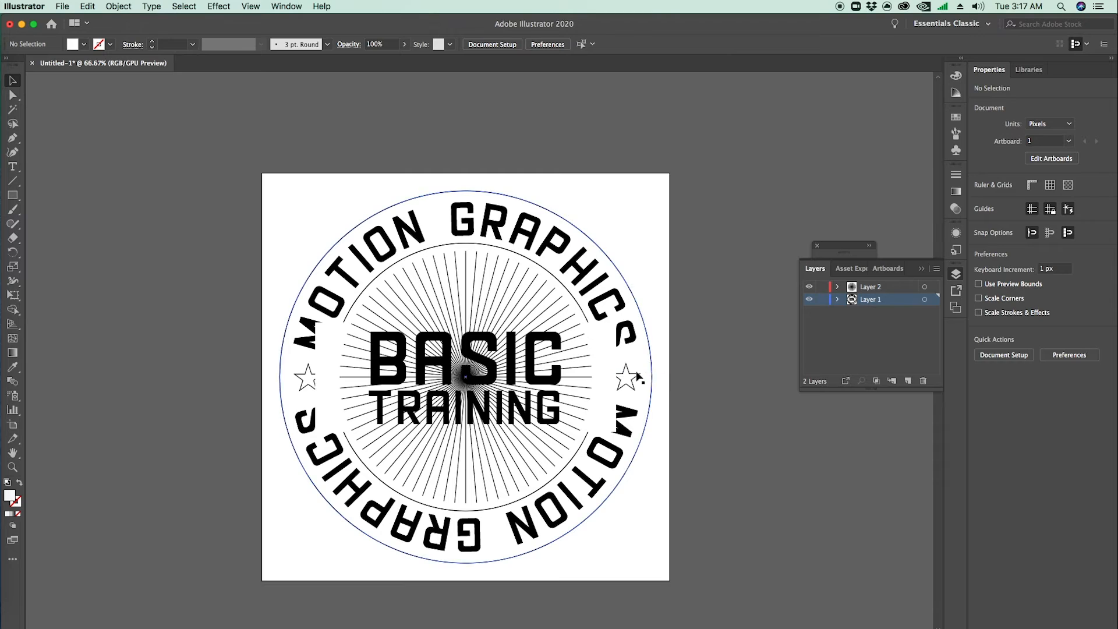
Step: Cut the BASIC TRAINING text and paste it in place on a new layer above Layer 2
left_click(558, 343)
left_click(557, 343)
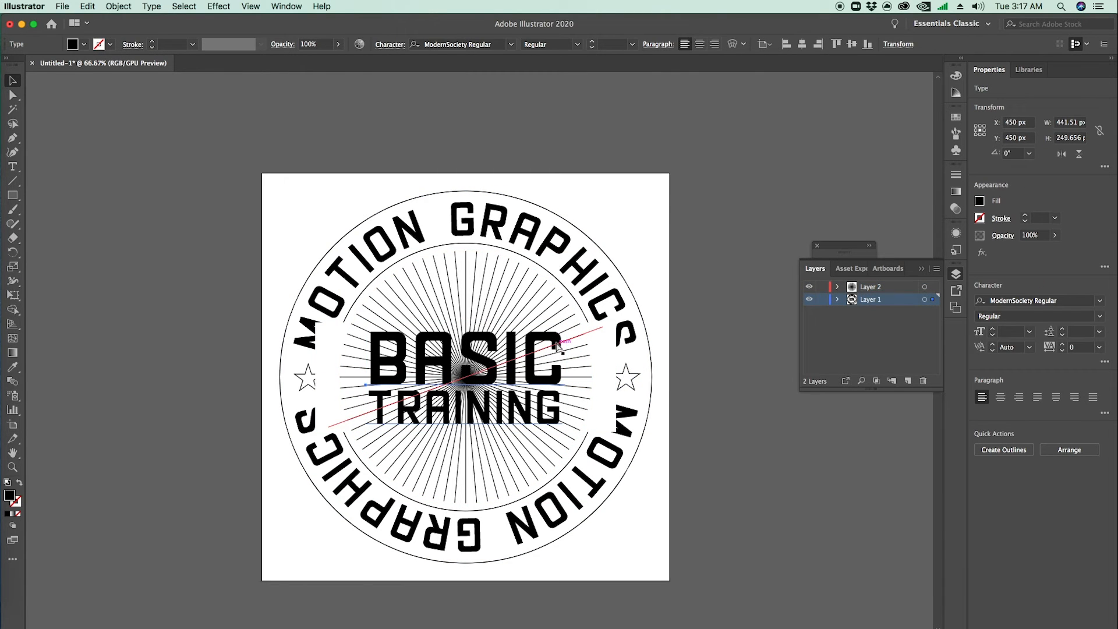
key("Delete")
left_click(875, 289)
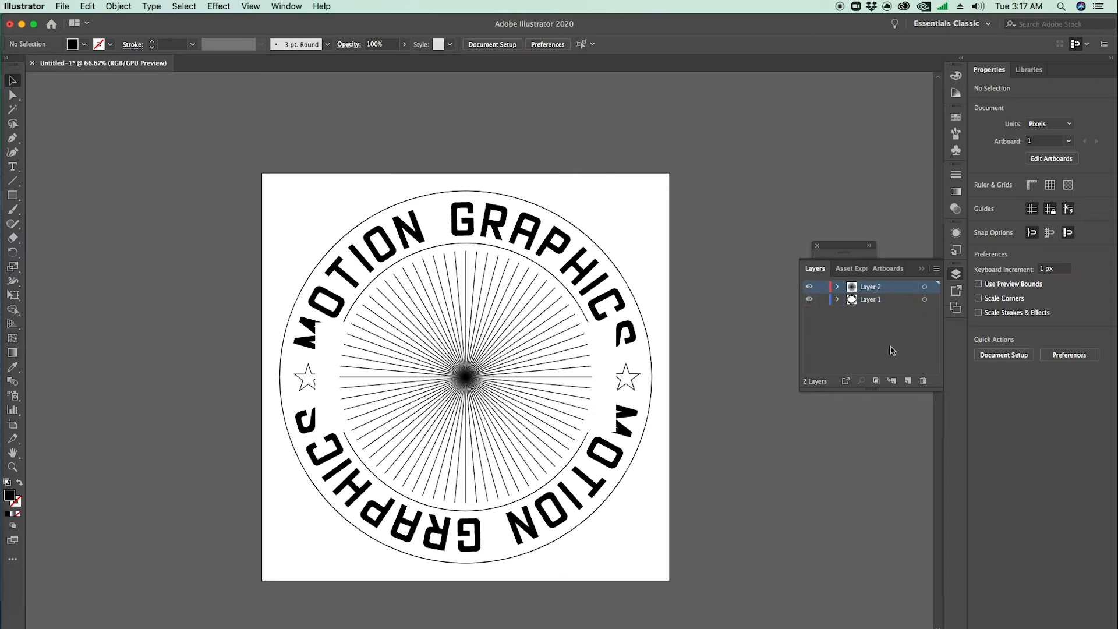
left_click(908, 381)
key("shift+super+v")
left_click(87, 6)
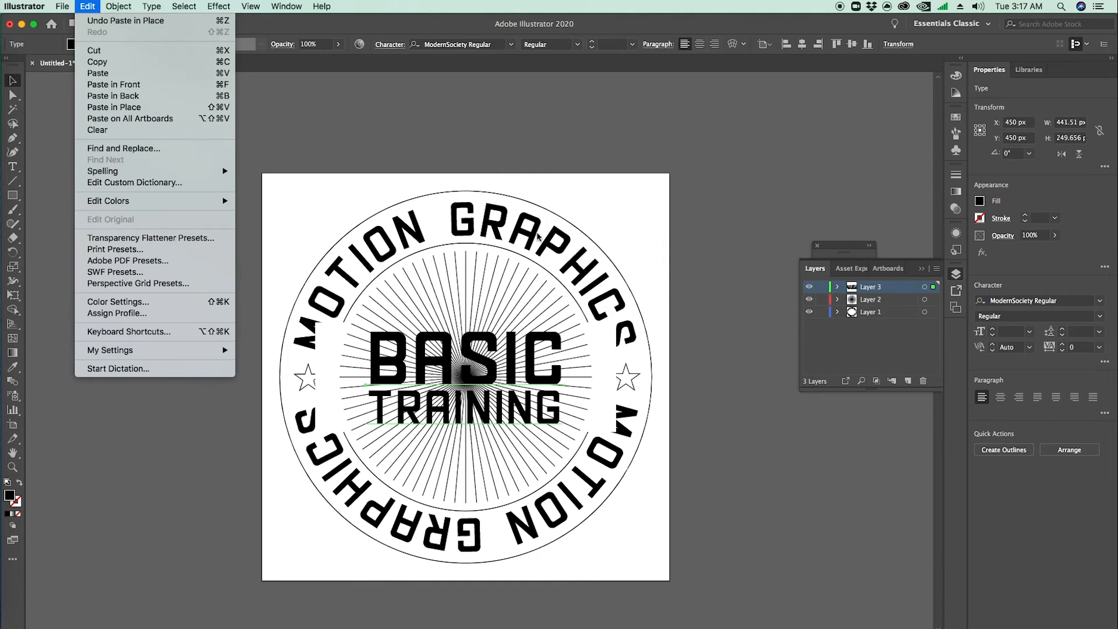
left_click(709, 324)
Step: Cut the white rectangle from Layer 1 and paste it in front on a new layer between Layer 2 and Layer 3
left_click(876, 313)
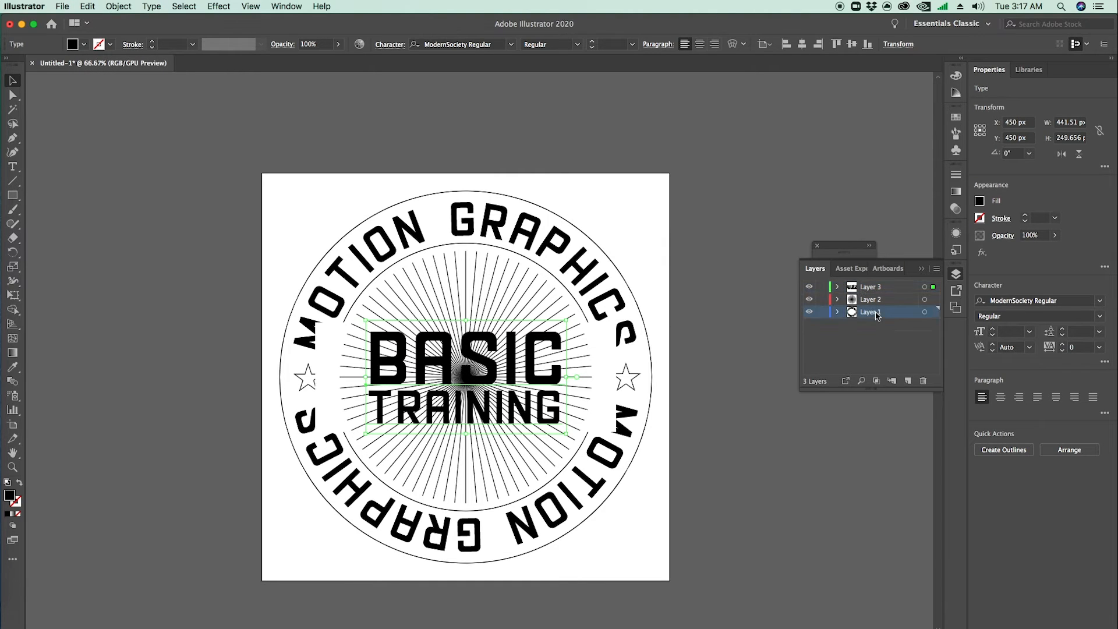
left_click(326, 342)
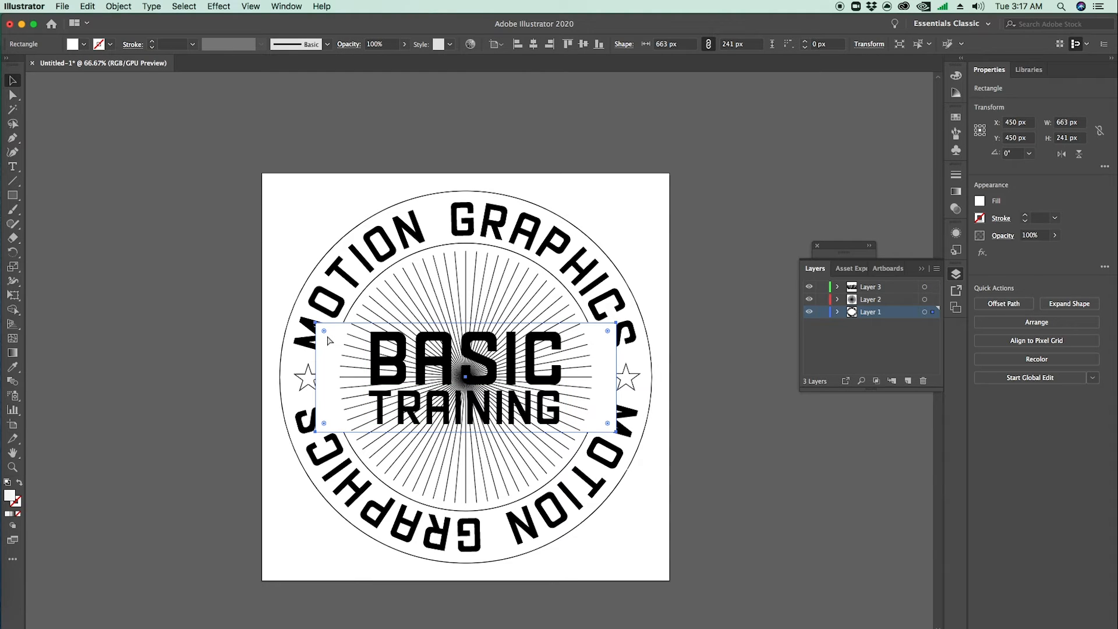
key("Delete")
left_click(882, 302)
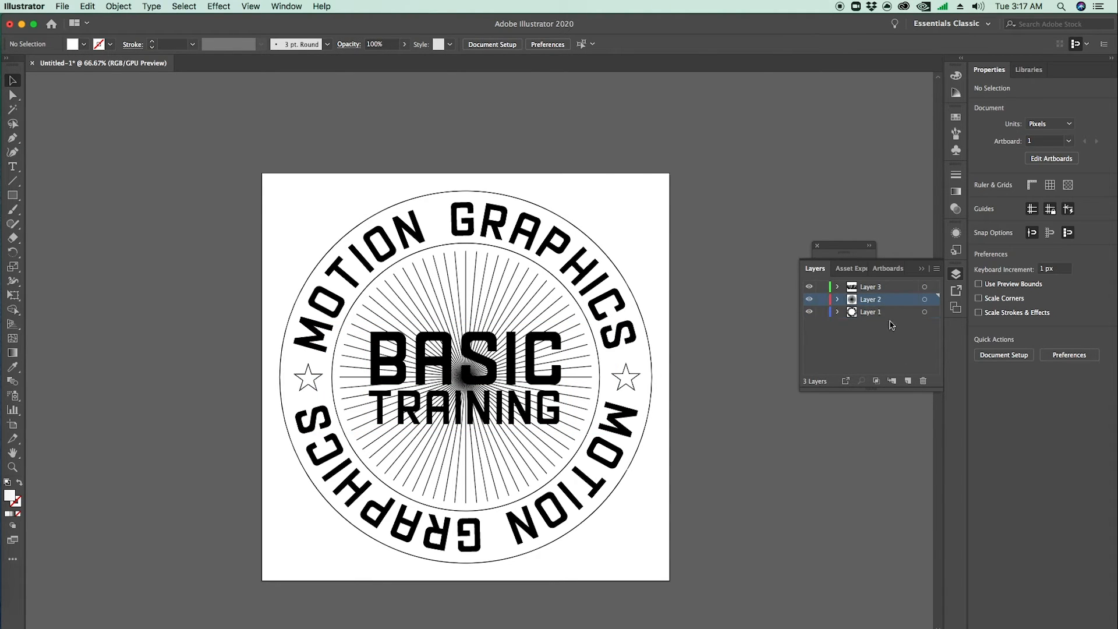
left_click(907, 381)
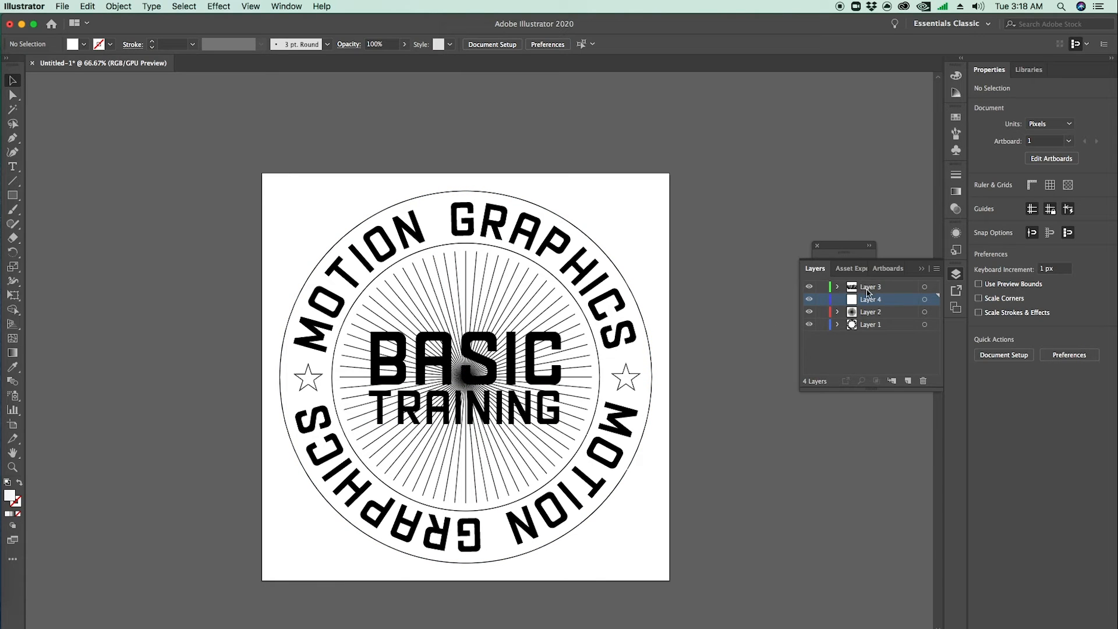
key("super+f")
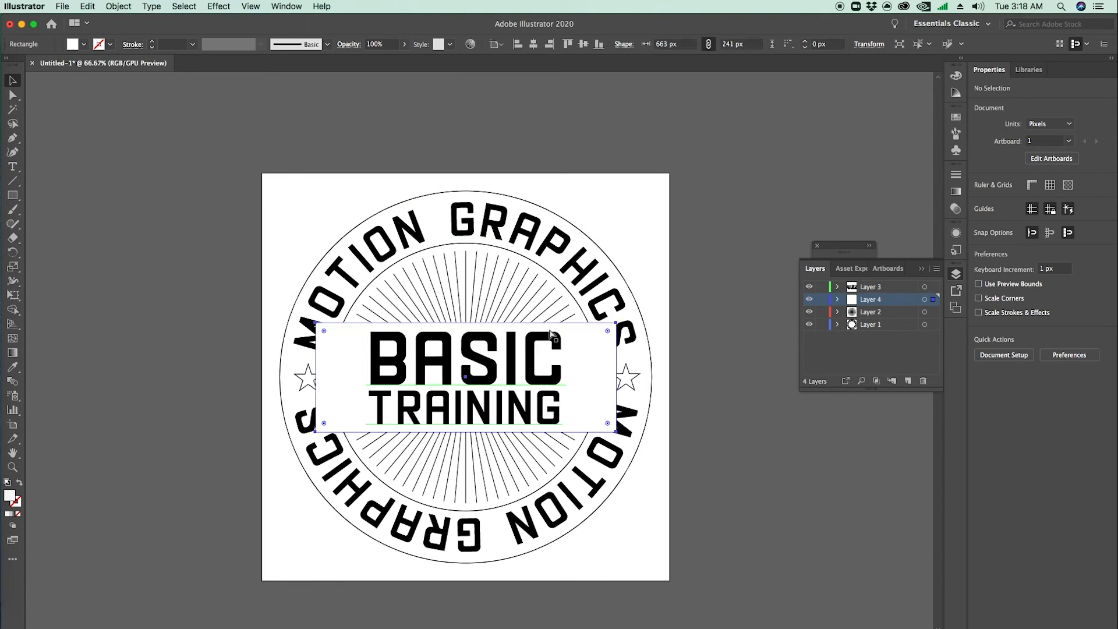
left_click(740, 368)
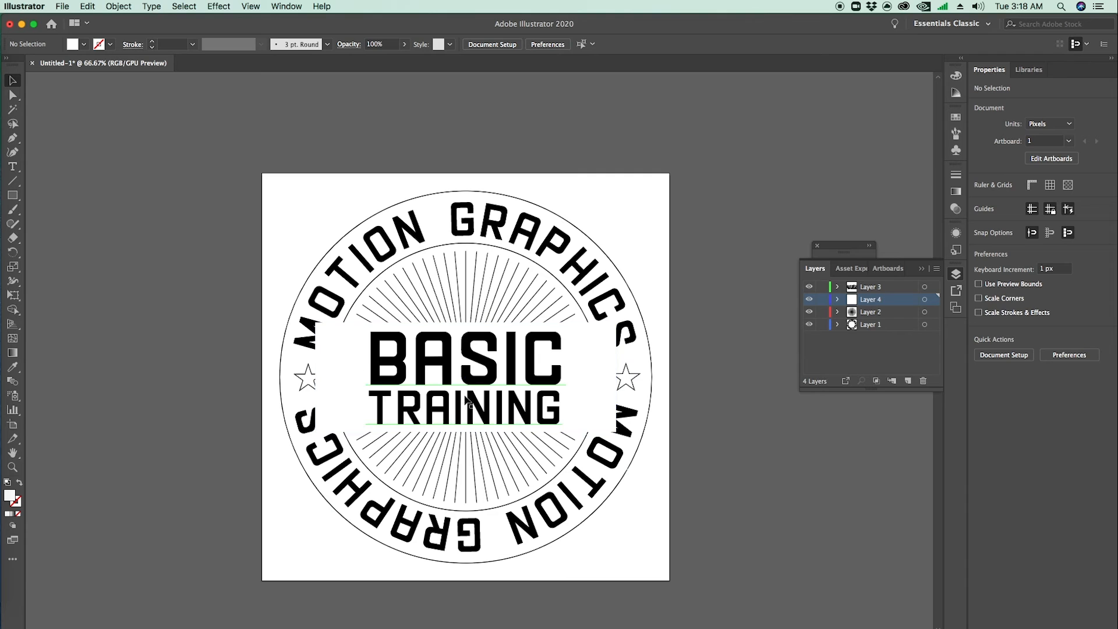
Step: Hide Layer 2, Layer 4 and Layer 3 so only the ring artwork on Layer 1 is shown
left_click(576, 464)
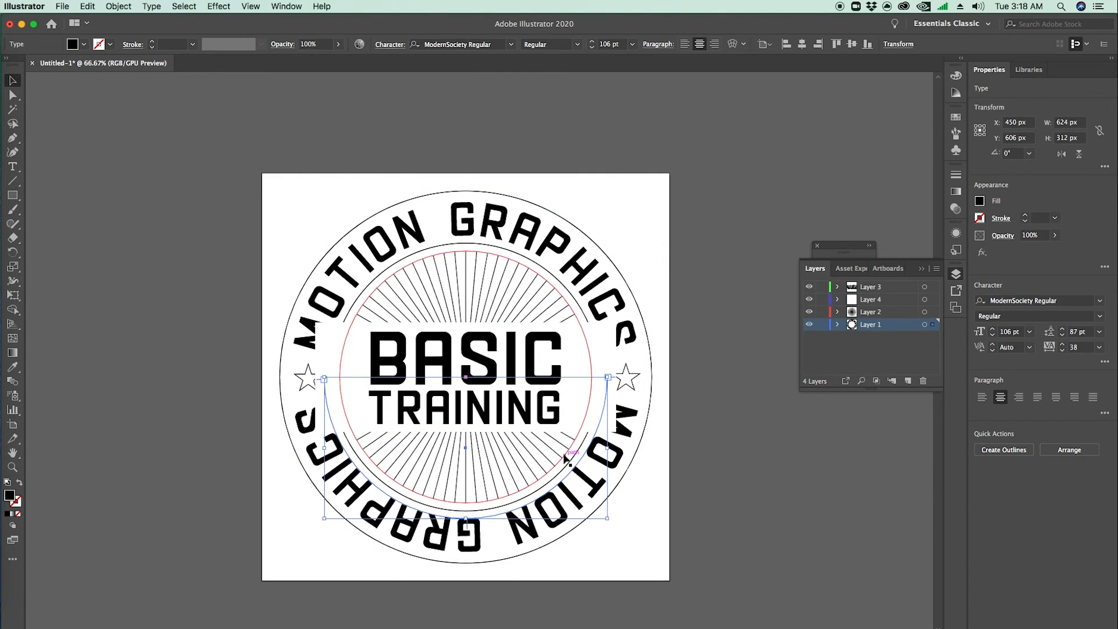
left_click(599, 507)
left_click(838, 414)
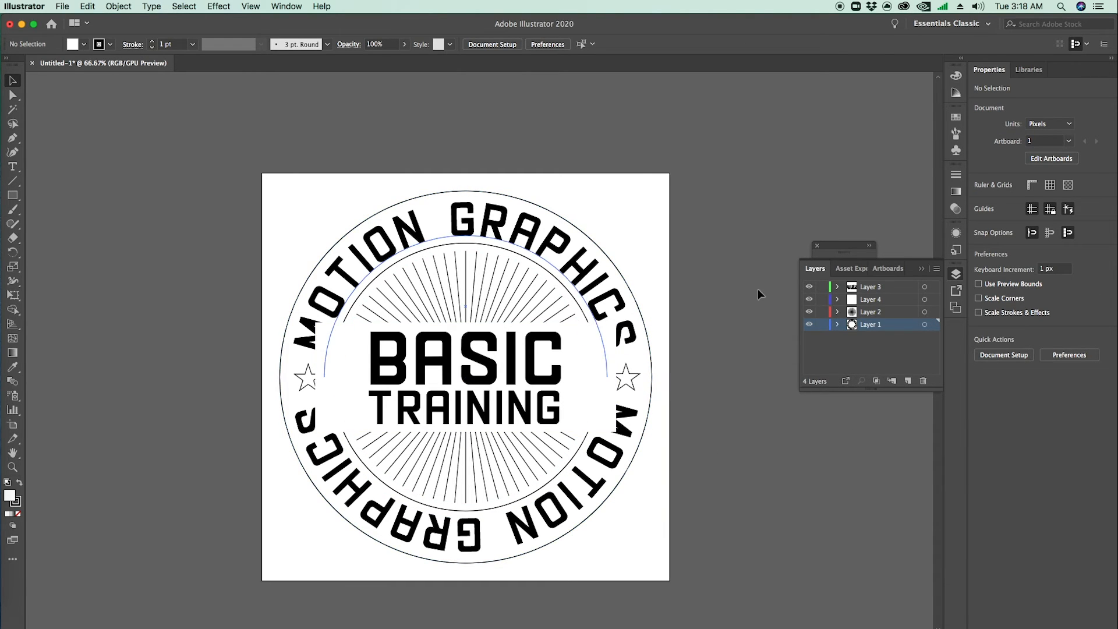
left_click(876, 312)
left_click(808, 312)
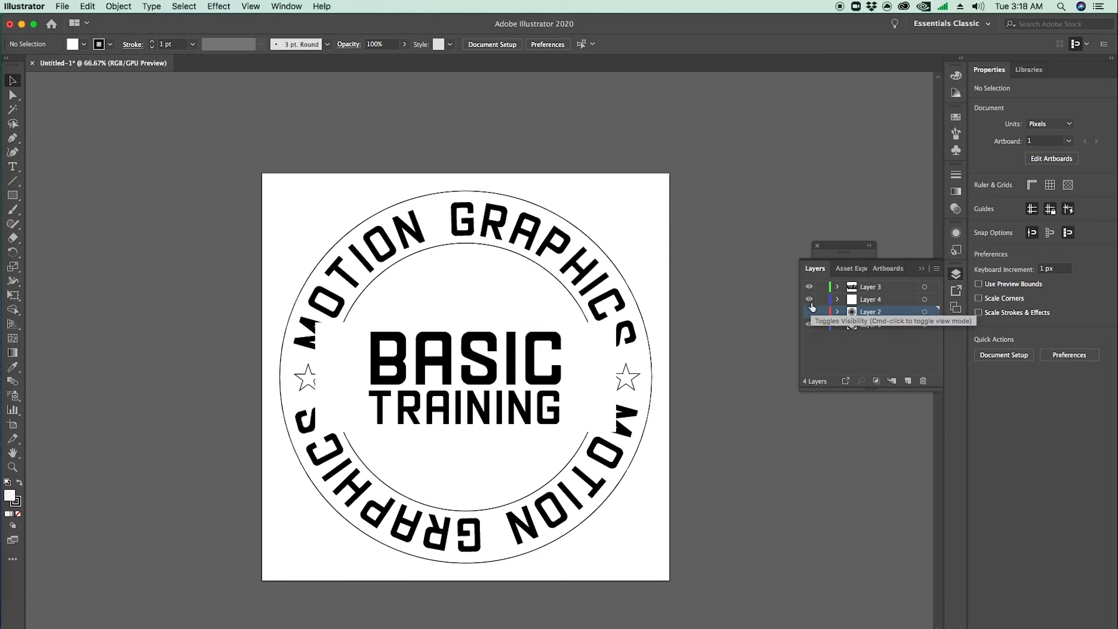
left_click(808, 299)
left_click(809, 287)
Step: Select the inner circle and turn its stroke into a dashed line with a 12 pt dash
left_click(593, 353)
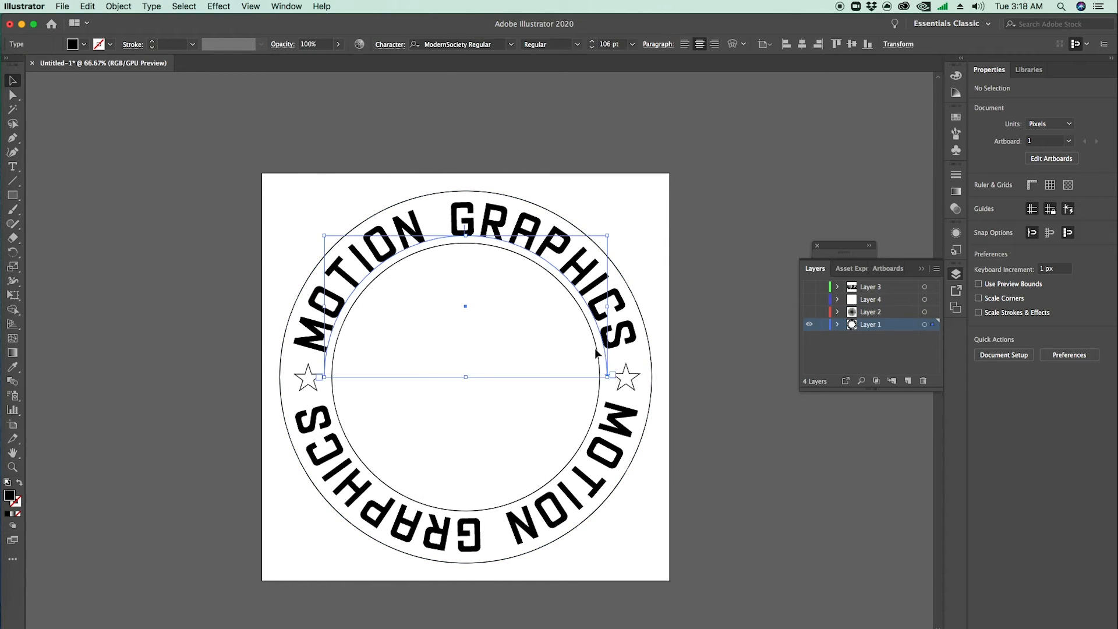
key("z")
left_click(652, 355)
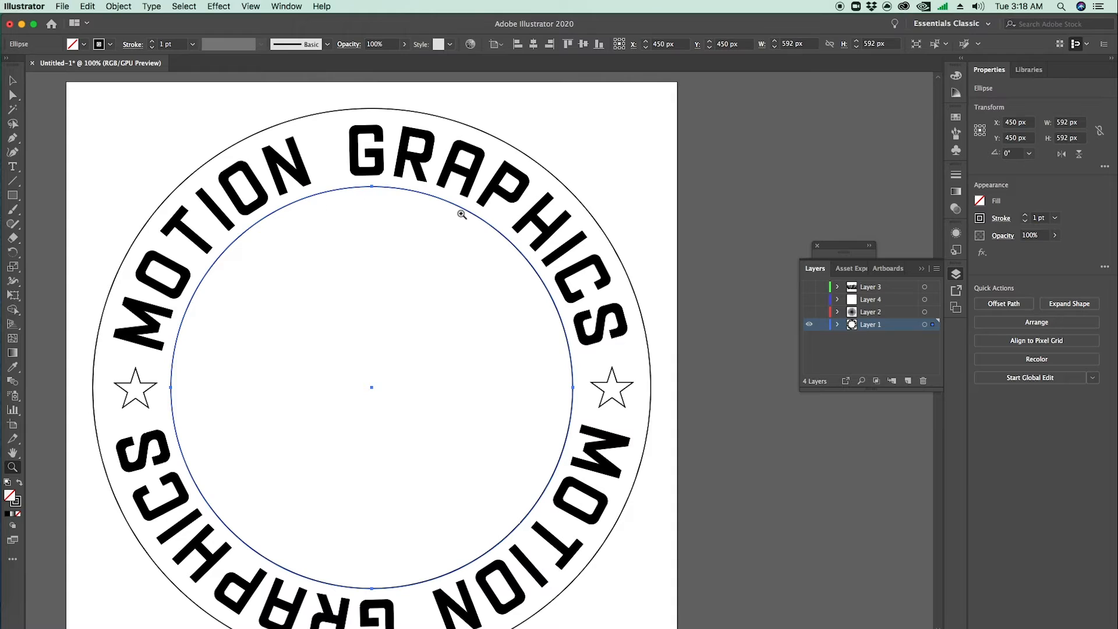
left_click(1000, 220)
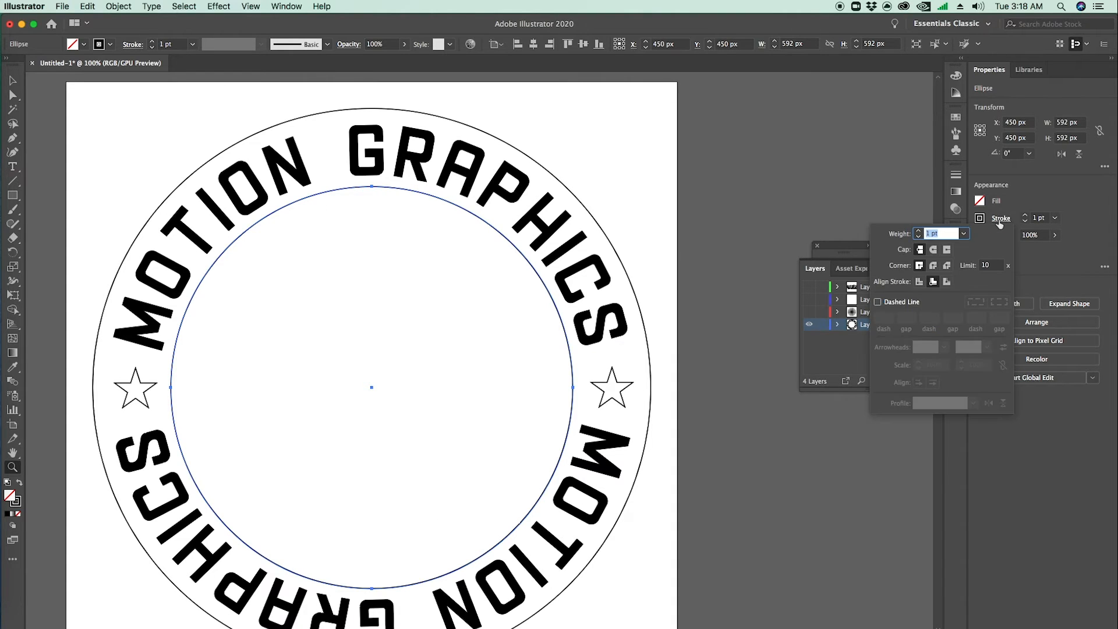
left_click(877, 303)
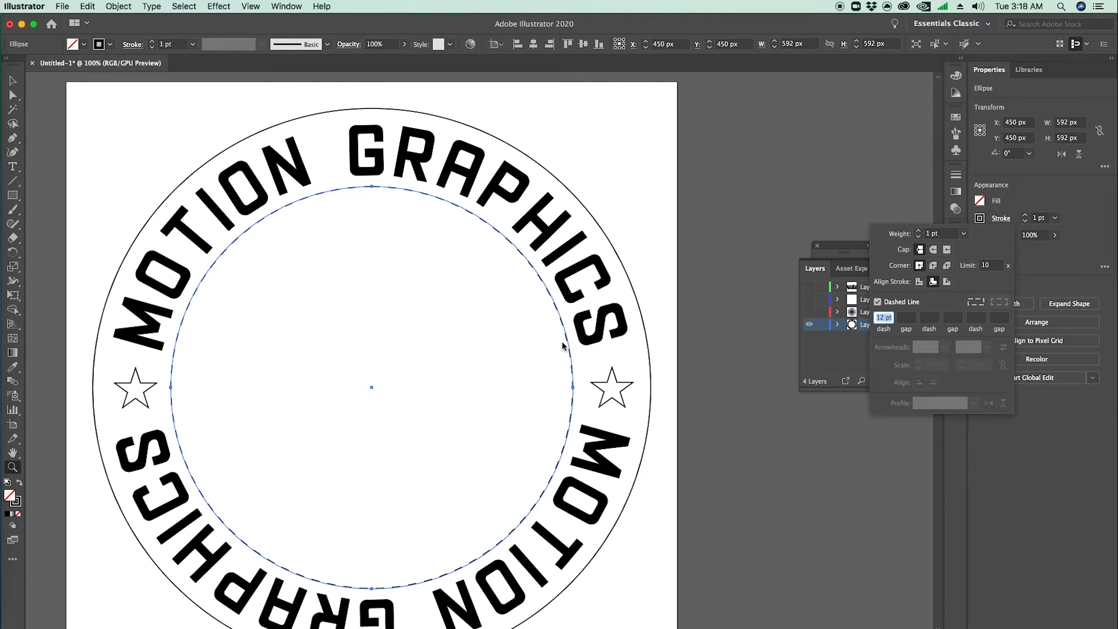
Step: Examine the dashed stroke along the inner circle up close, and return to the wider view of the badge
type("z")
left_click(547, 332)
double_click(556, 320)
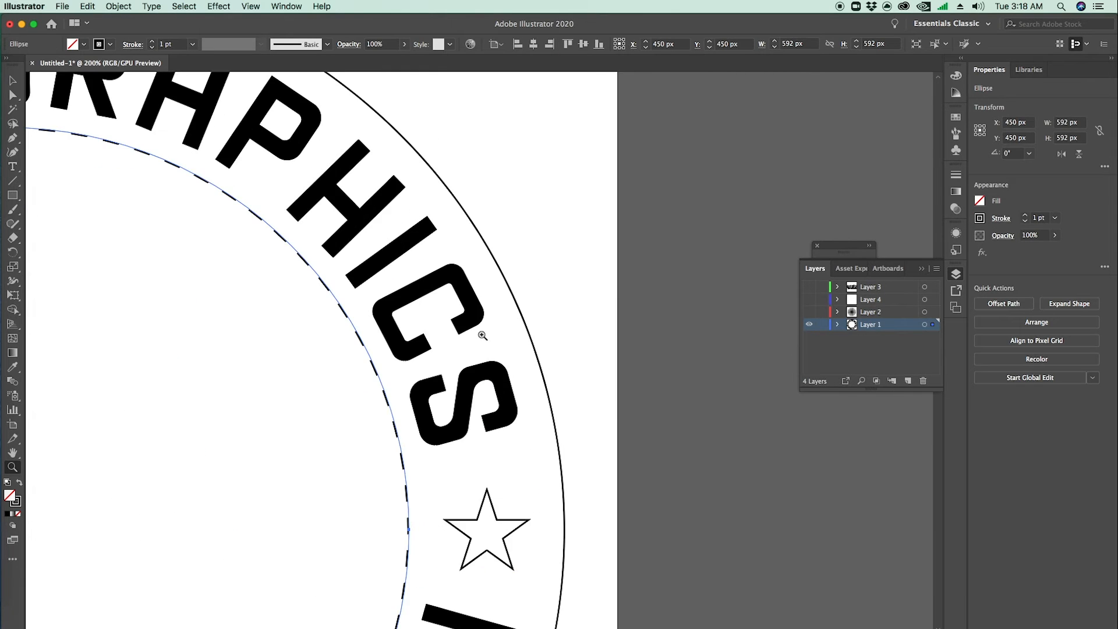
double_click(366, 366)
left_click(493, 353)
key("super+minus")
key("super+minus")
key("super+minus")
key("super+minus")
key("super+minus")
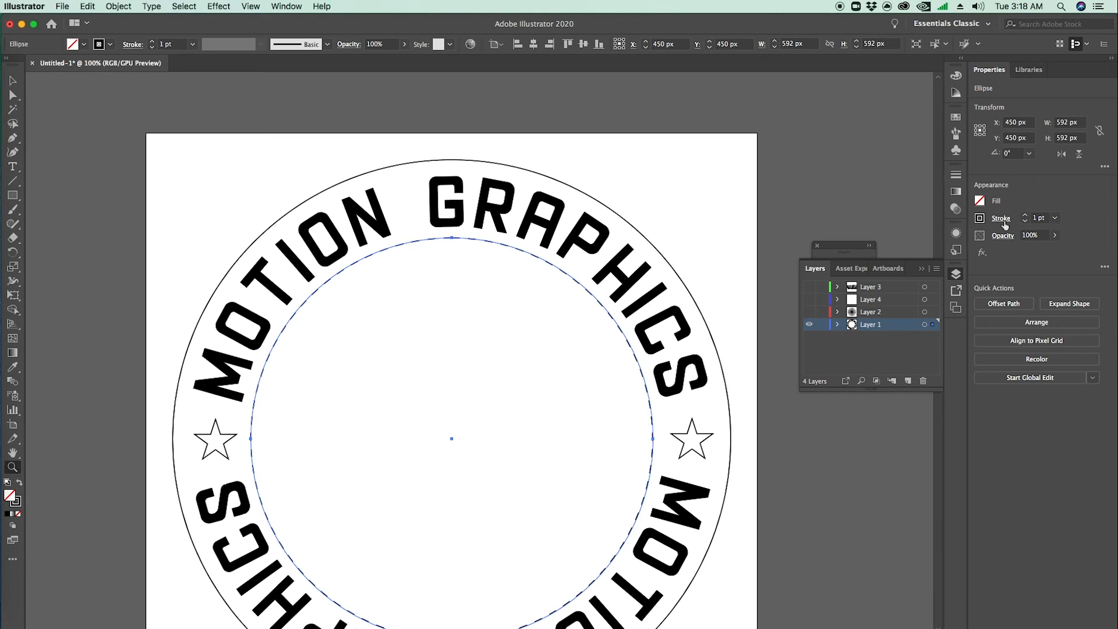
Step: Set the dash length of the inner circle's stroke to 1 pt and look at it up close
left_click(1002, 221)
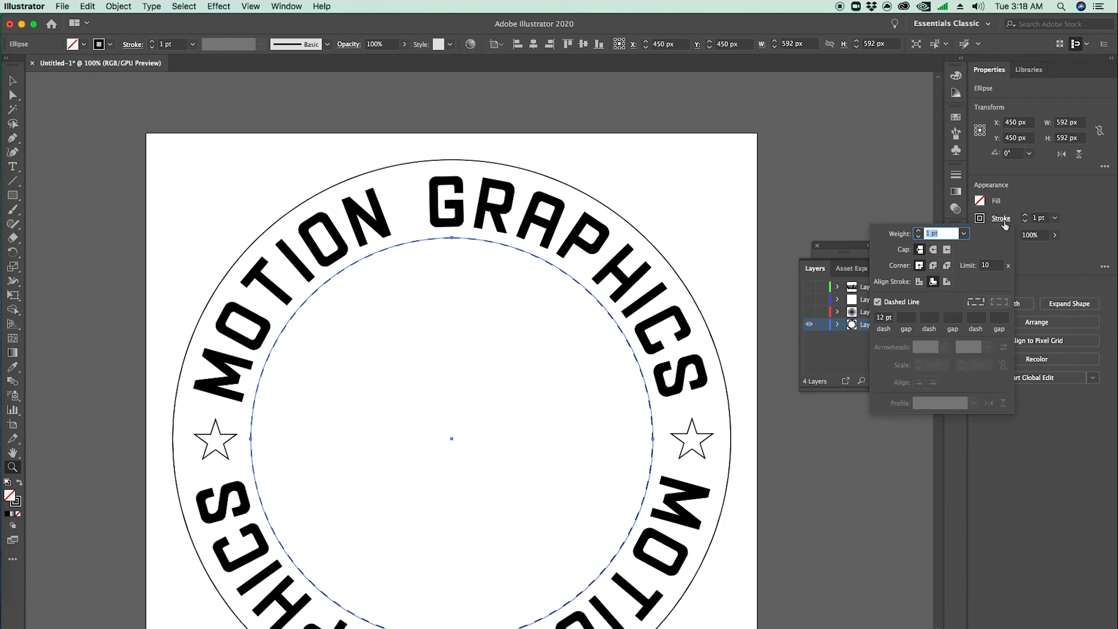
left_click(883, 319)
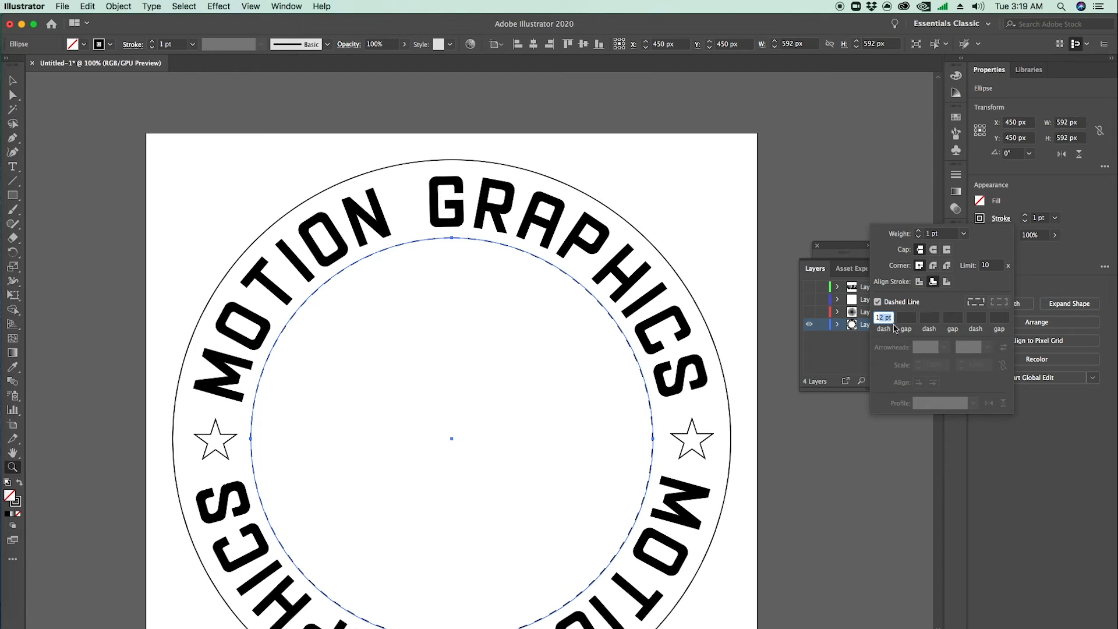
type("1")
key("Return")
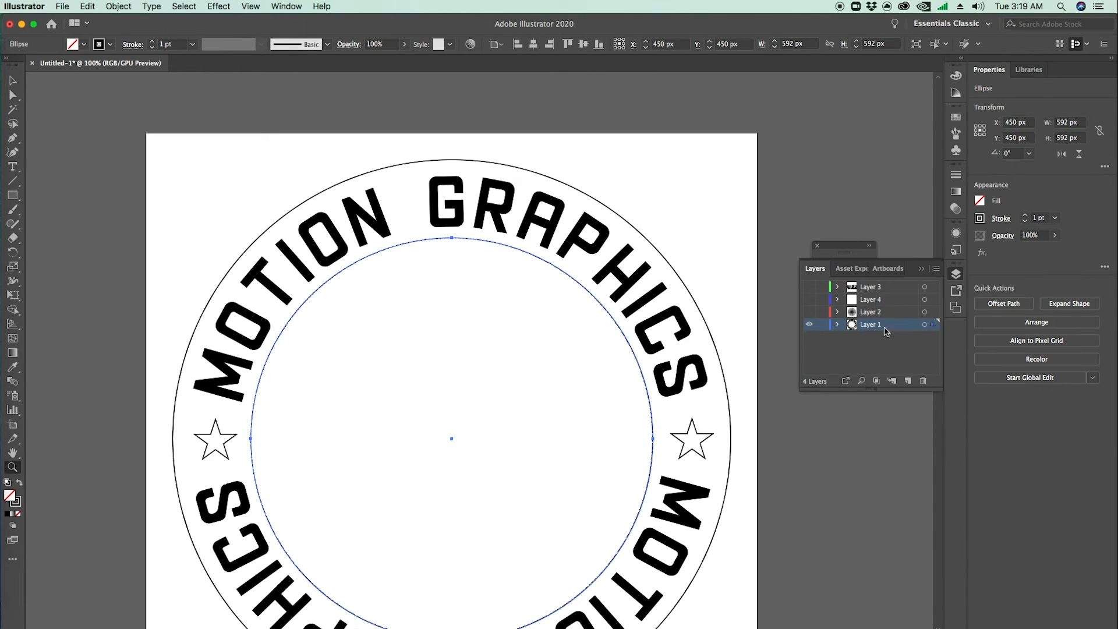
left_click(642, 376)
left_click(510, 374)
left_click(481, 370)
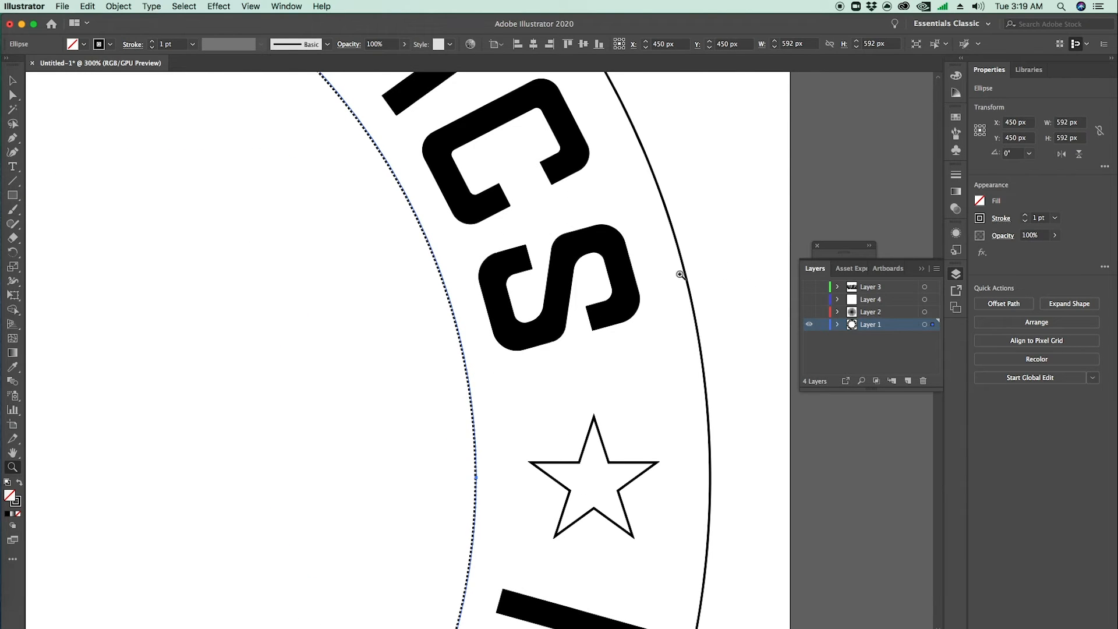
Step: Set the gap between the inner circle's dashes to 10 pt and examine the spacing up close
left_click(585, 289, "alt")
left_click(582, 289, "alt")
left_click(438, 305, "alt")
left_click(439, 309, "alt")
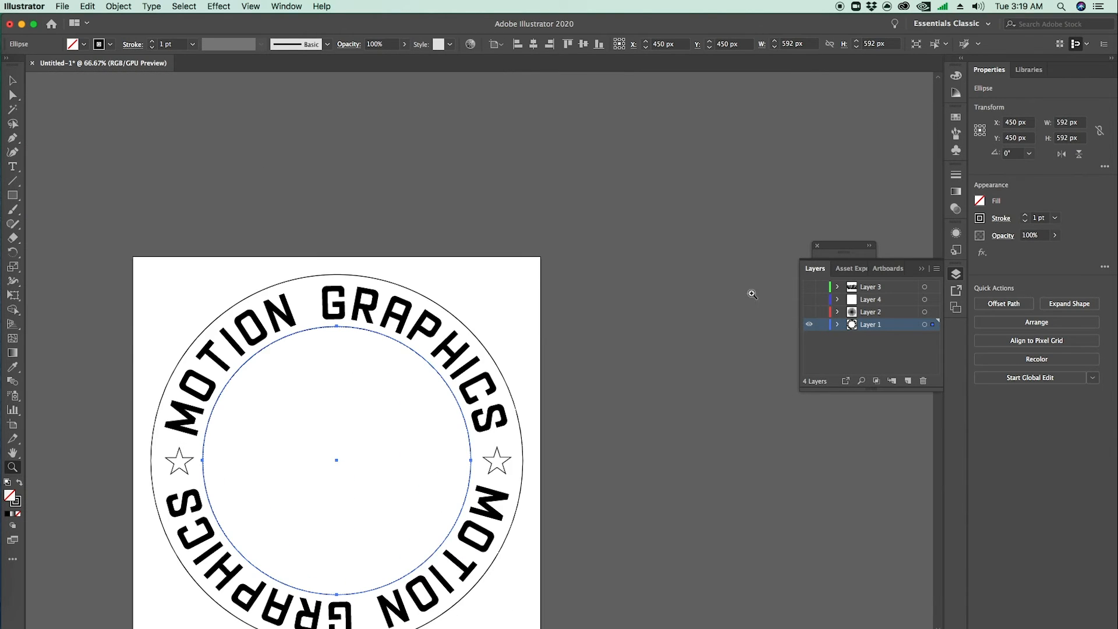
left_click(996, 221)
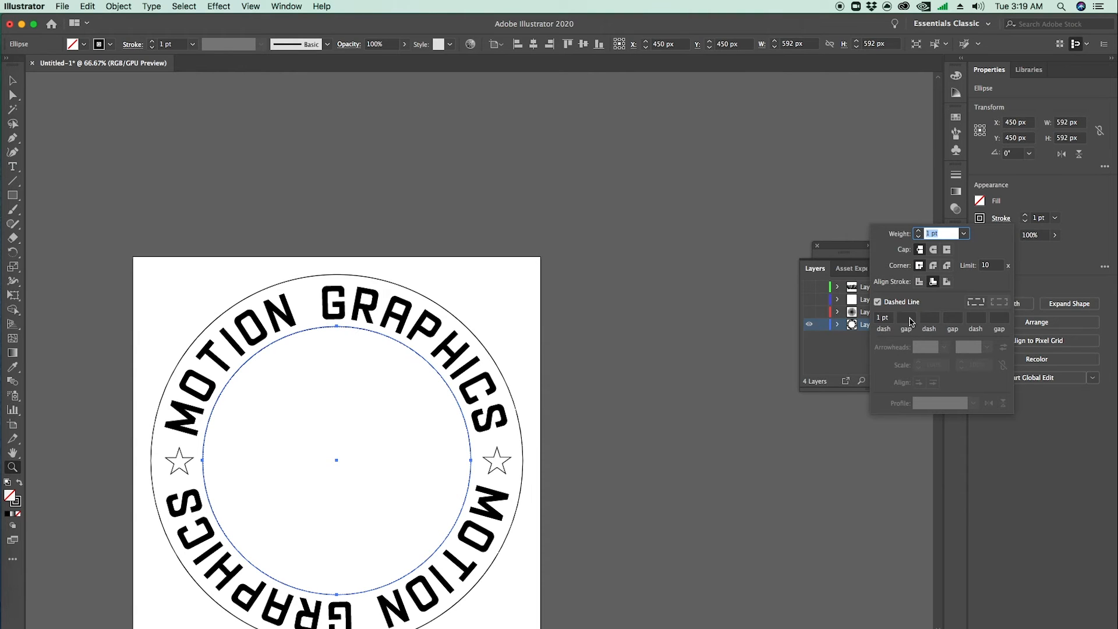
left_click(911, 319)
type("10")
key("Return")
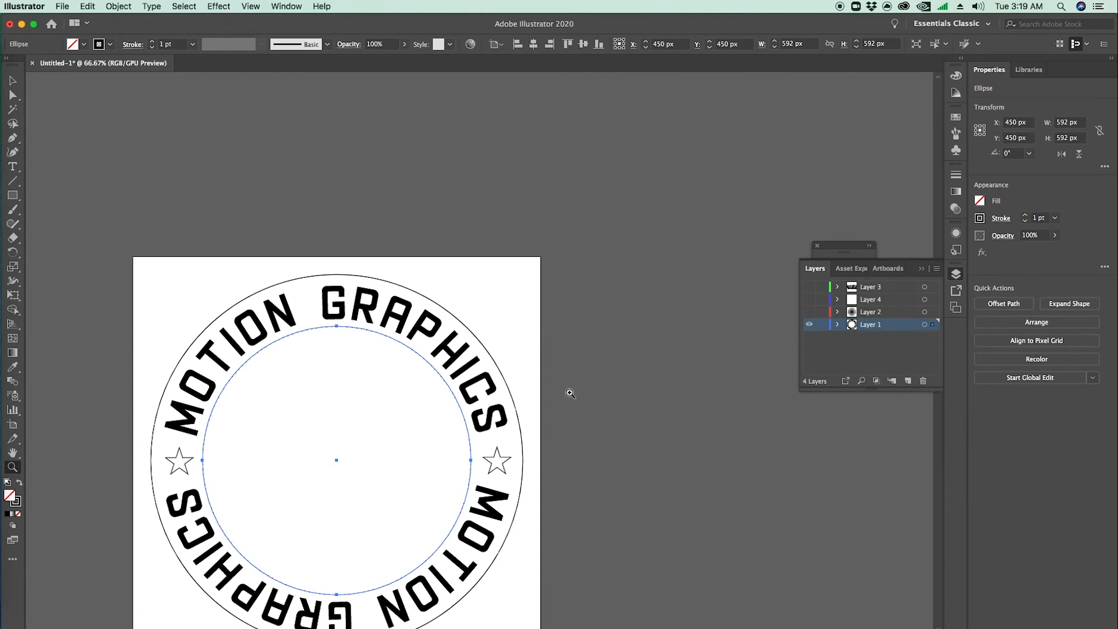
left_click(468, 407)
left_click(469, 408)
left_click(442, 370)
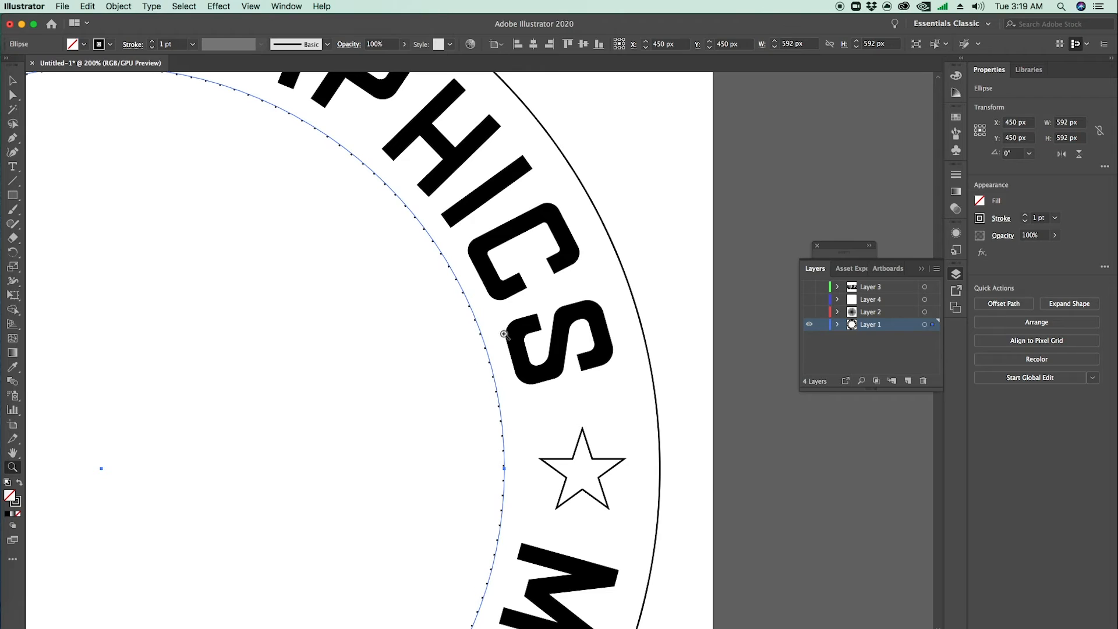
Step: Set the gap between the inner circle's dashes to 8 pt
left_click(999, 221)
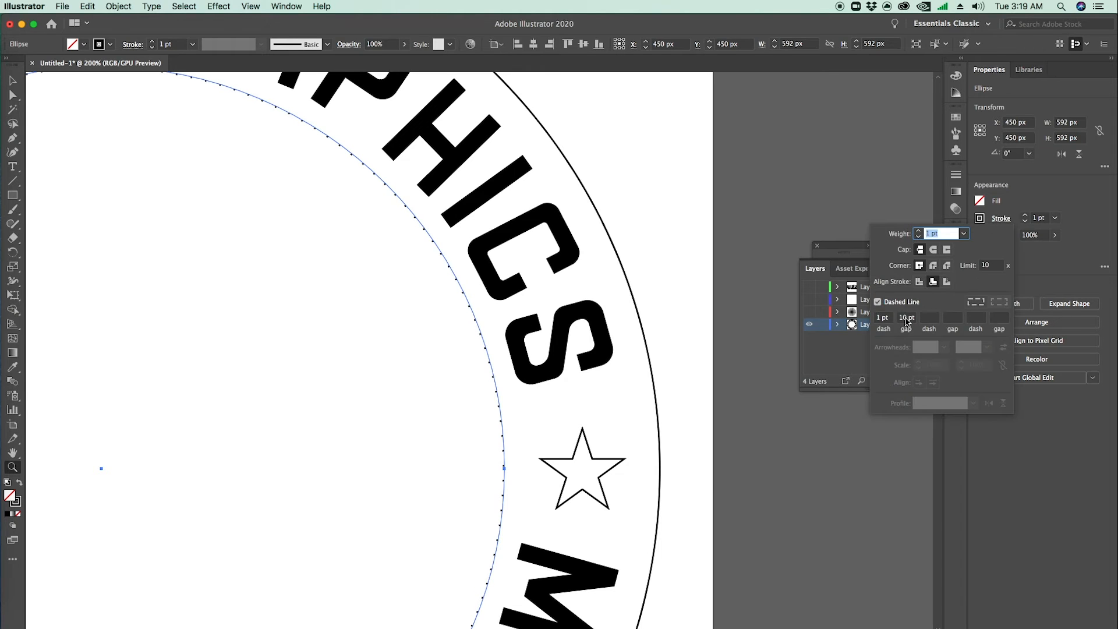
left_click(900, 319)
type("8")
key("Return")
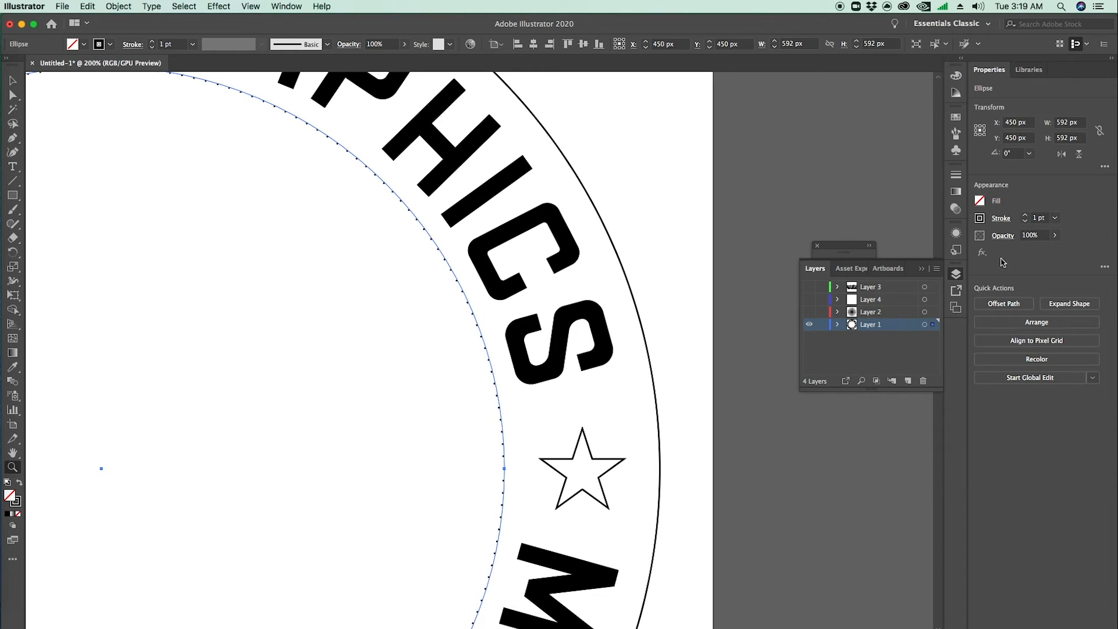
Step: Set both the stroke weight and the dash length of the inner circle to 2 pt
left_click(1001, 219)
left_click(884, 318)
type("2pt")
key("Return")
Step: Give the inner circle's dashed stroke round caps and round join corners
left_click(1001, 218)
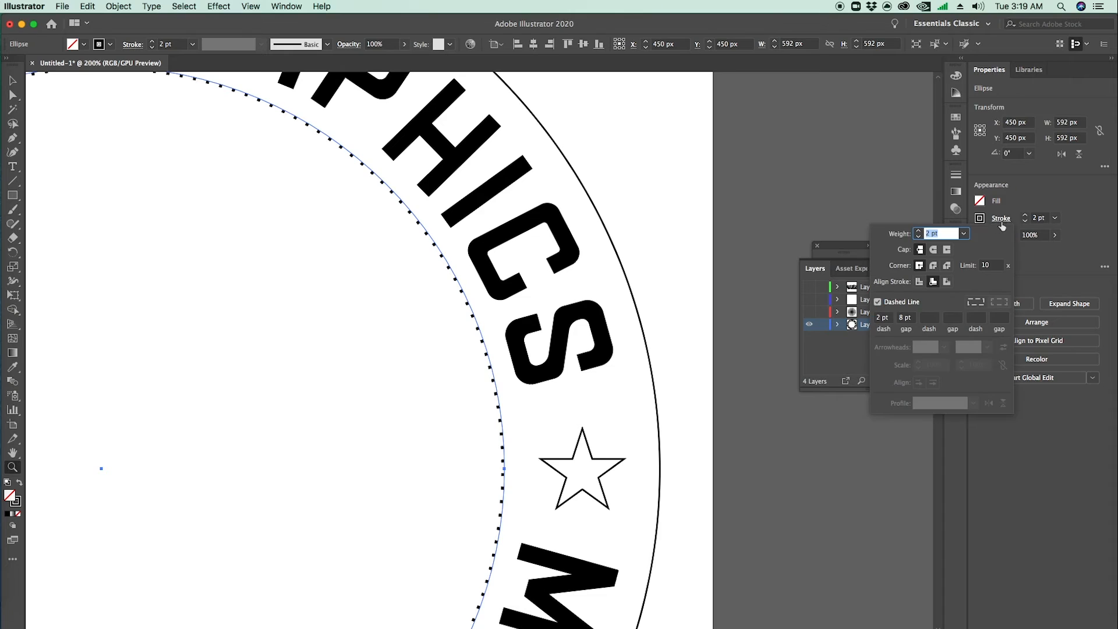
left_click(934, 250)
left_click(934, 266)
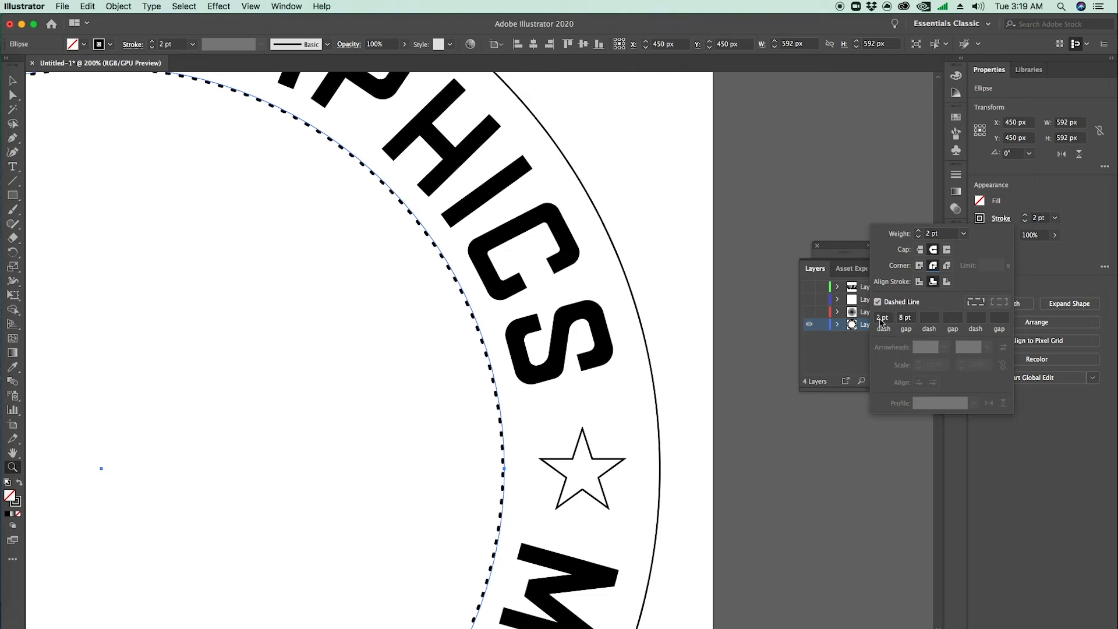
left_click_drag(767, 405, 779, 438)
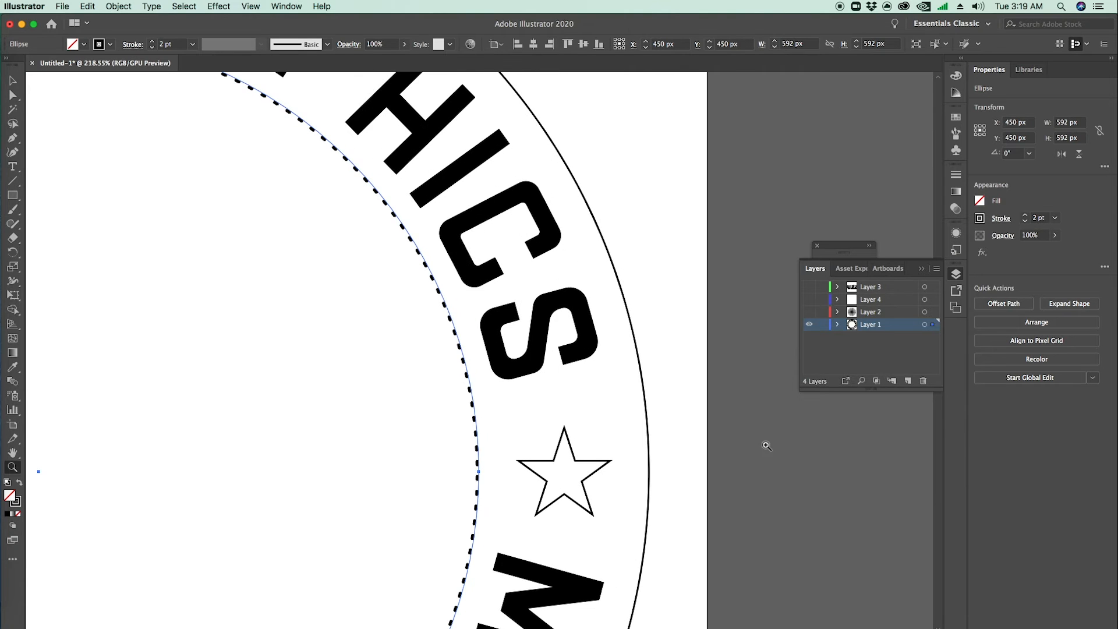
Step: Set the inner circle's dash length to 0 so its round-capped stroke becomes dots, and deselect it
left_click(529, 419, "alt")
left_click(529, 419, "alt")
left_click(523, 412, "alt")
left_click(465, 421, "alt")
left_click(361, 314)
key("v")
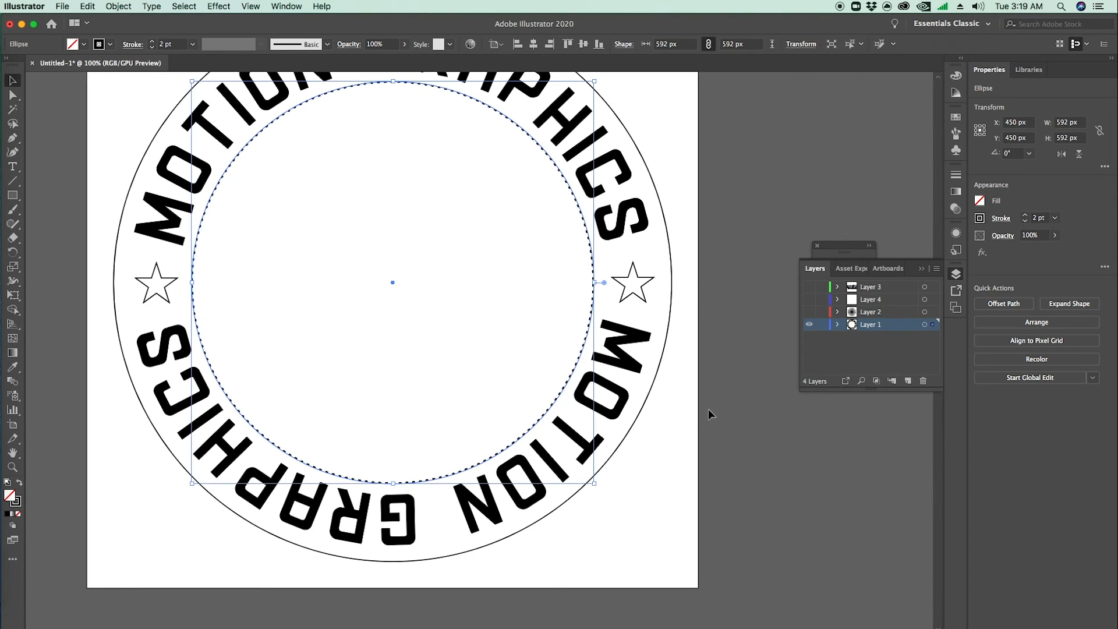
left_click(707, 409)
left_click_drag(583, 342, 672, 423)
left_click(683, 352)
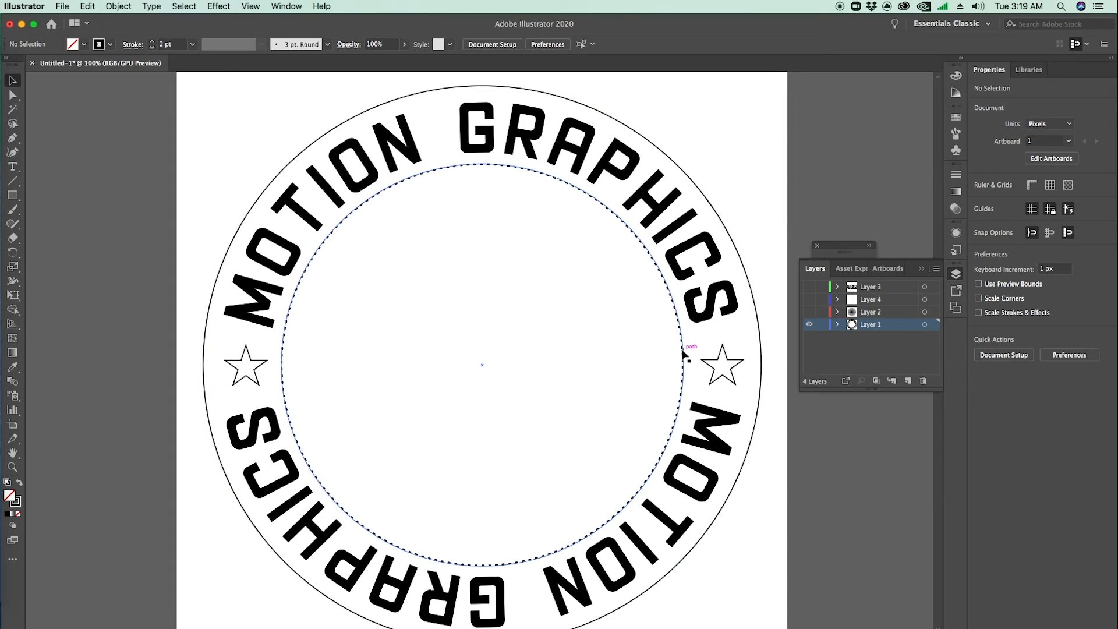
left_click(1000, 217)
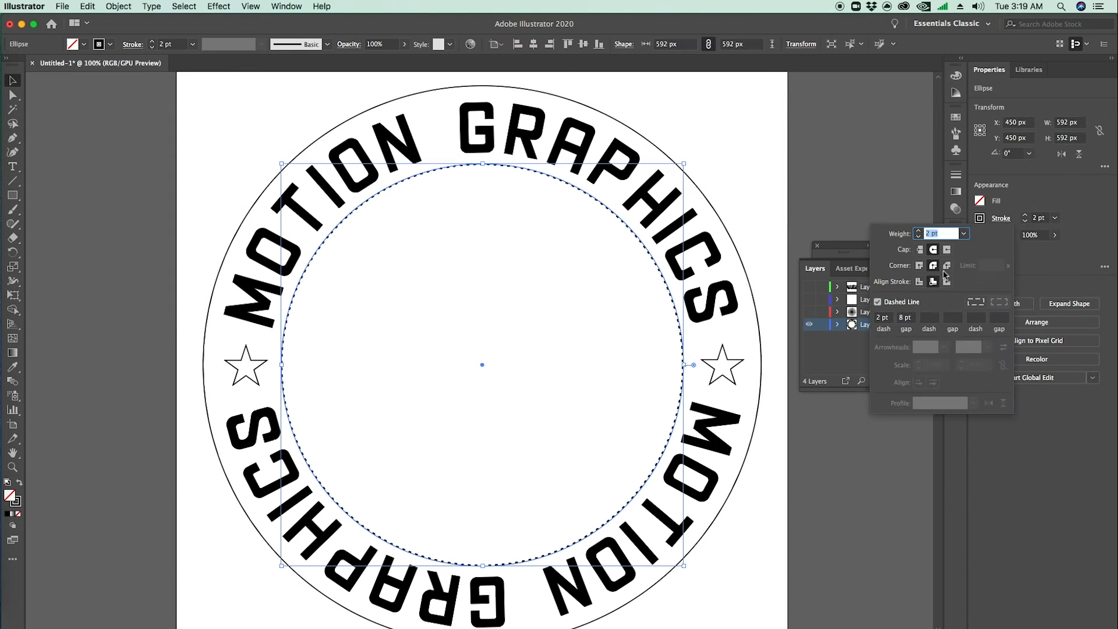
left_click(881, 318)
type("0")
left_click(860, 457)
left_click(867, 463)
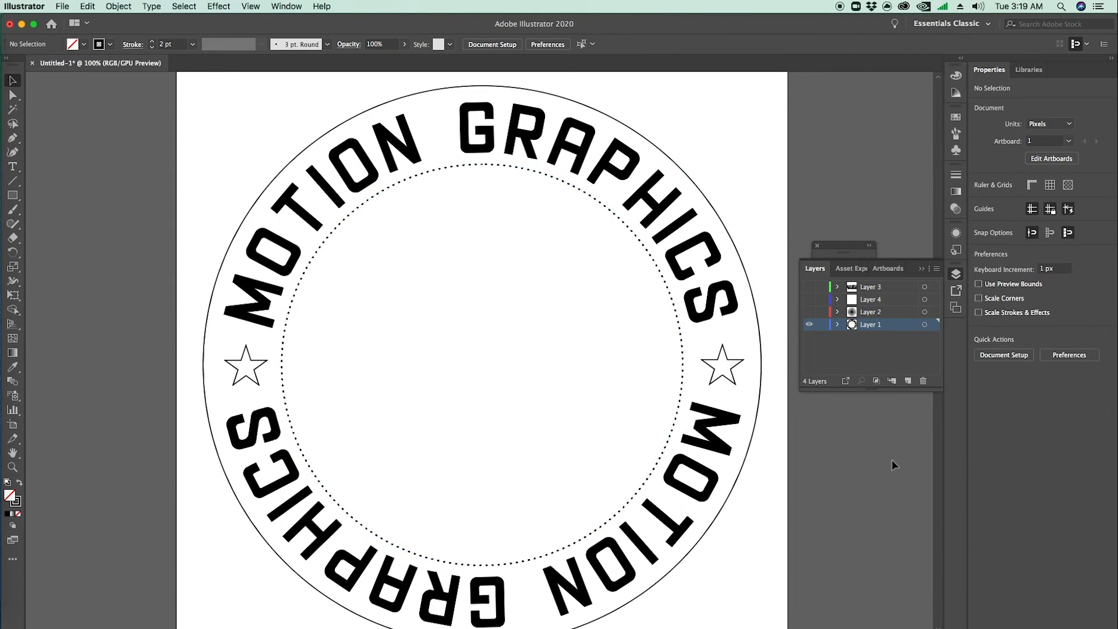
Step: Examine the dotted inner circle up close beside the star, and return to the view of the whole badge
key("z")
left_click(584, 365)
left_click(583, 365)
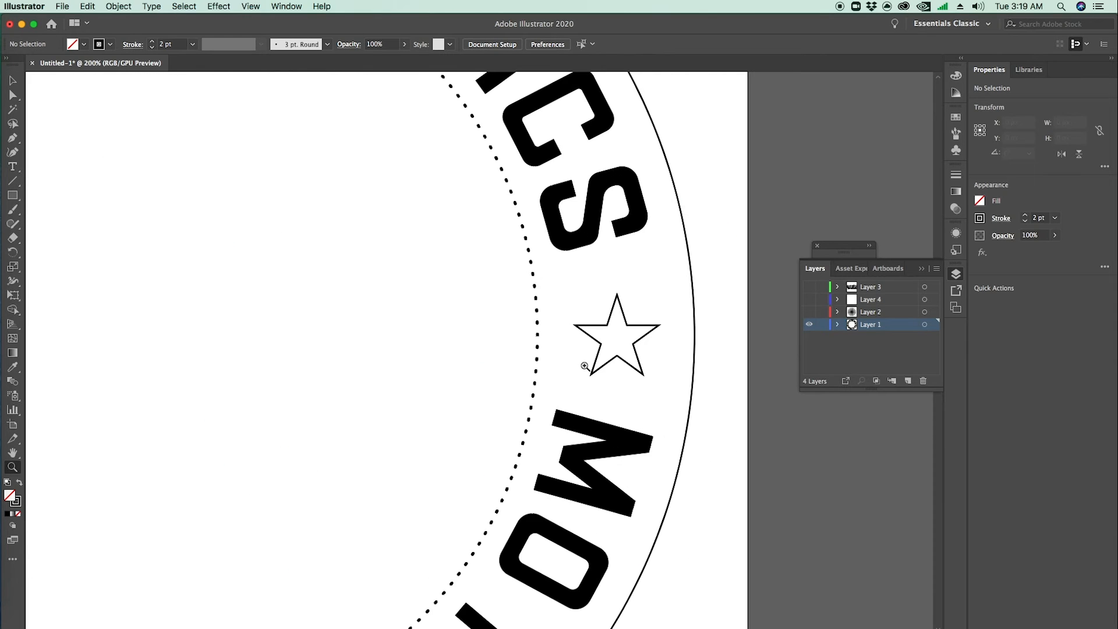
left_click(489, 387, "alt")
left_click(480, 387, "alt")
left_click(397, 368, "alt")
left_click(417, 290)
left_click(485, 324, "alt")
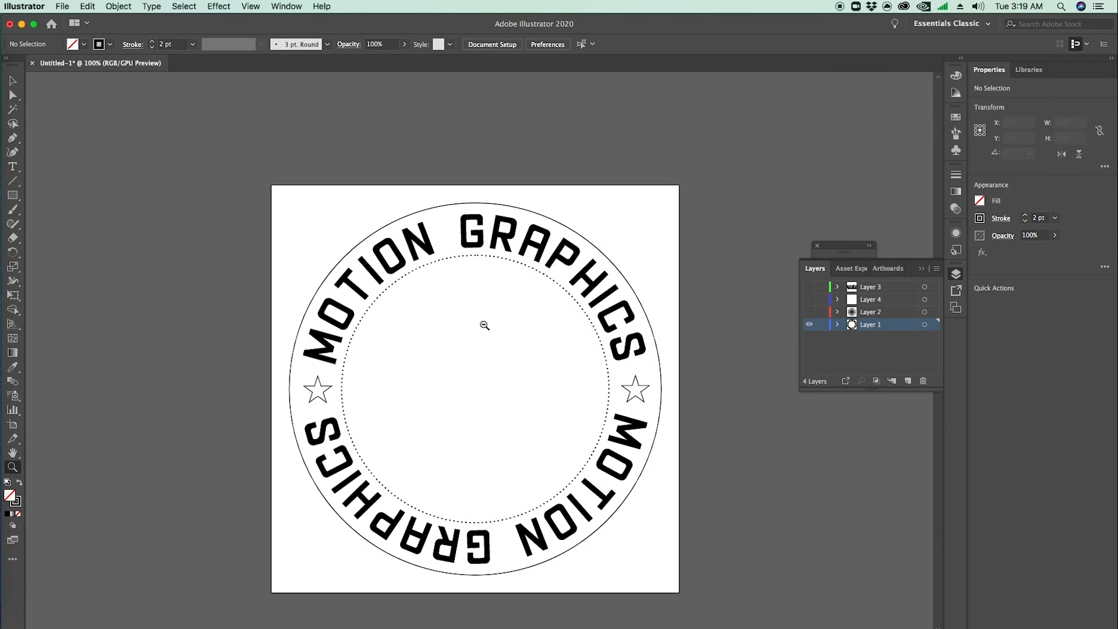
key("v")
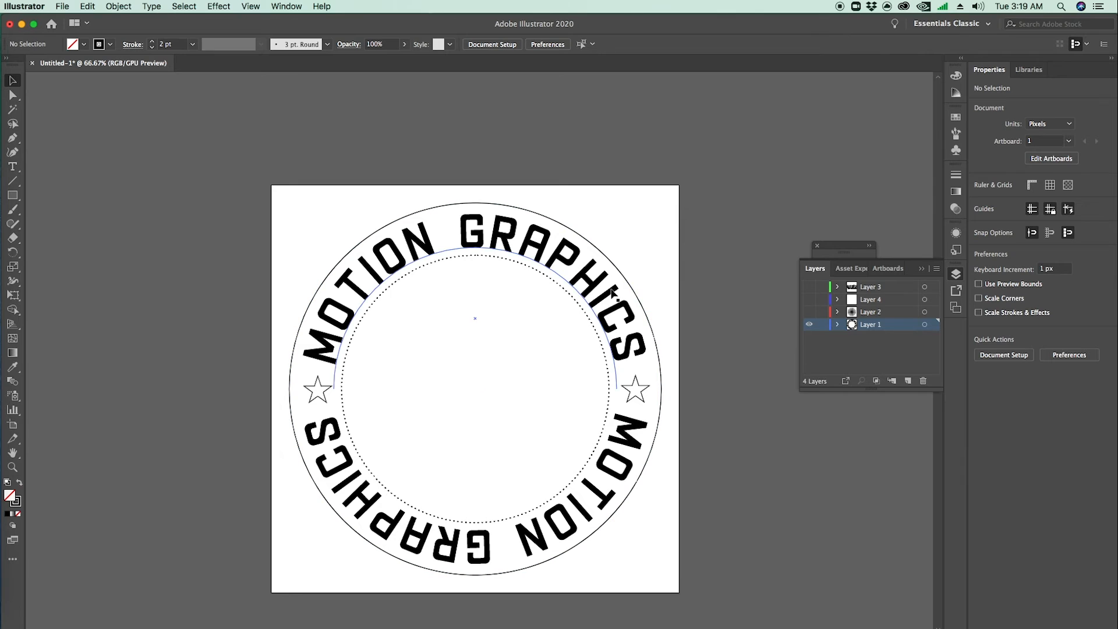
Step: Show Layers 2, 4 and 3 again, and move the lower MOTION GRAPHICS text onto a new layer directly below Layer 3
left_click_drag(808, 312, 808, 286)
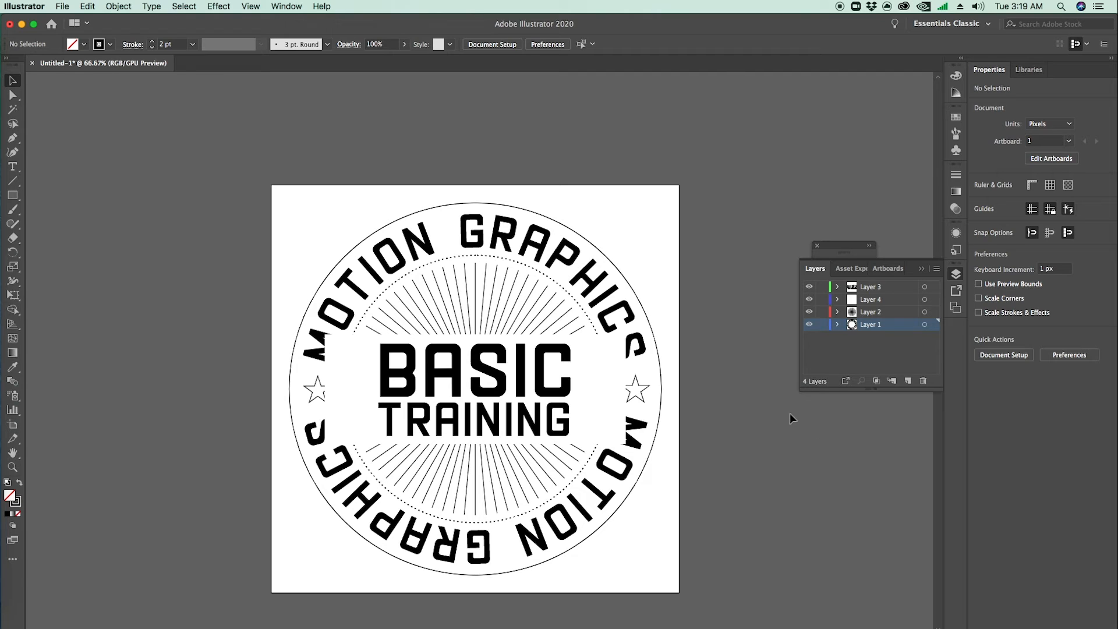
left_click(618, 473)
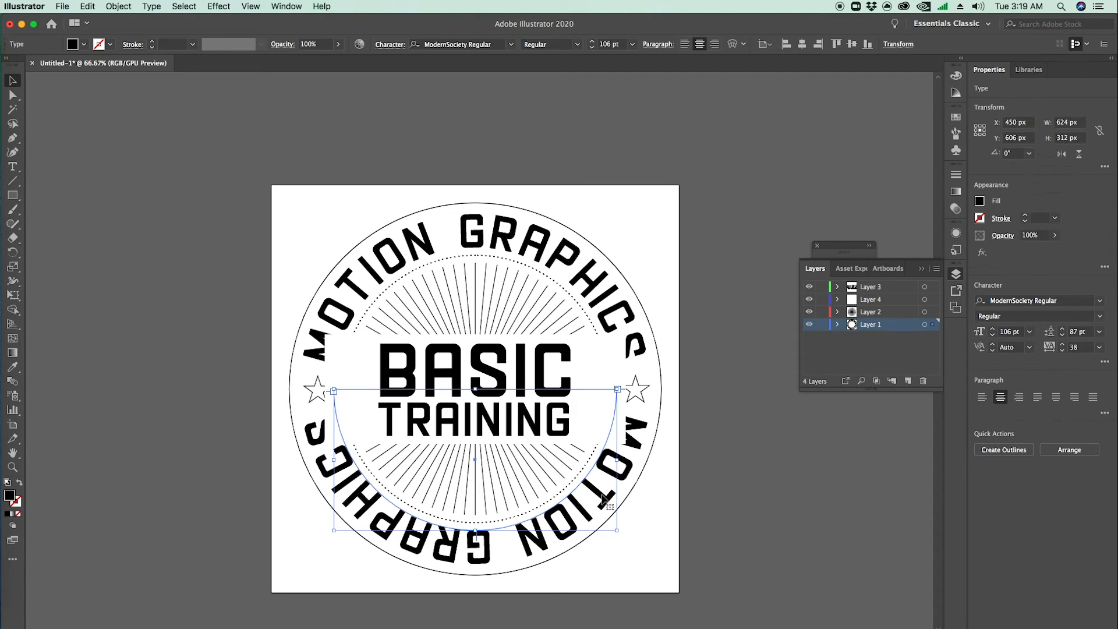
key("super")
key("Delete")
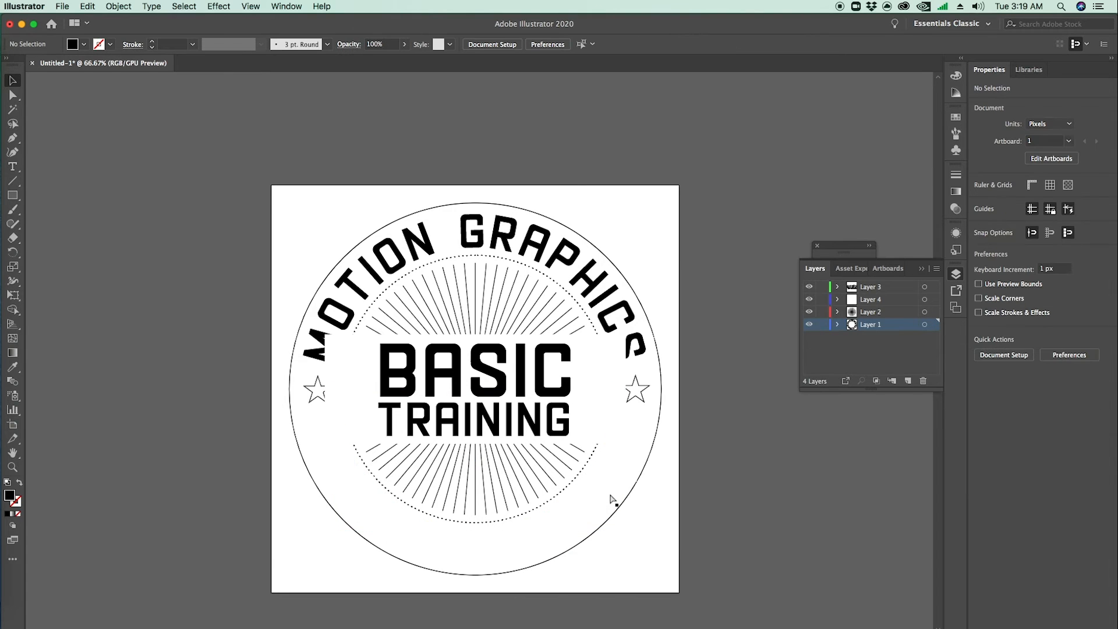
left_click(908, 382)
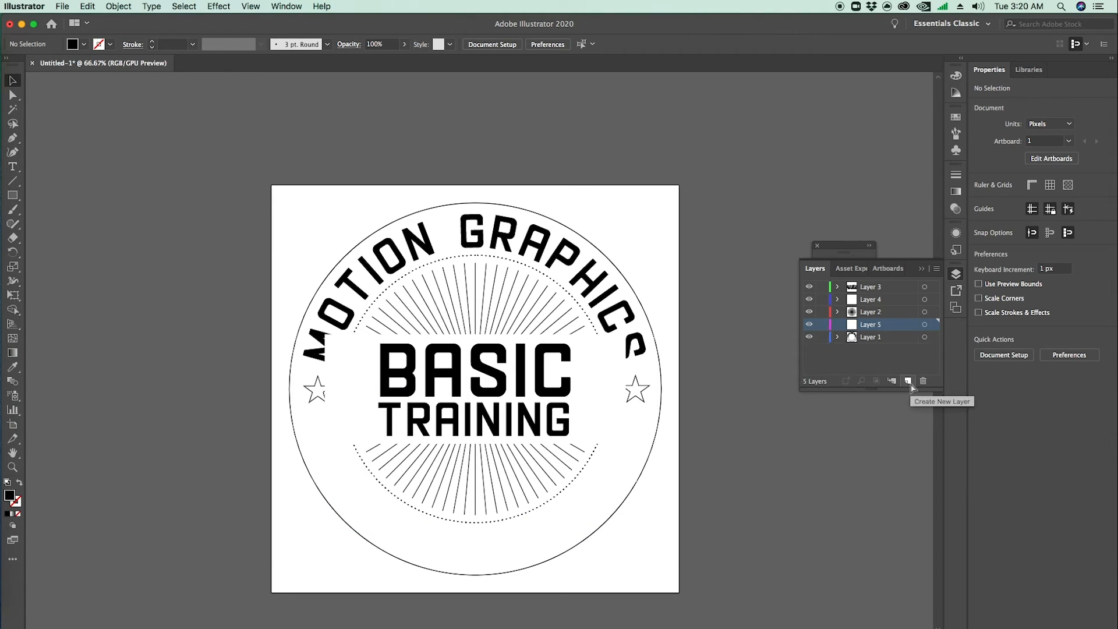
key("super+f")
left_click_drag(872, 330, 871, 293)
left_click(739, 291)
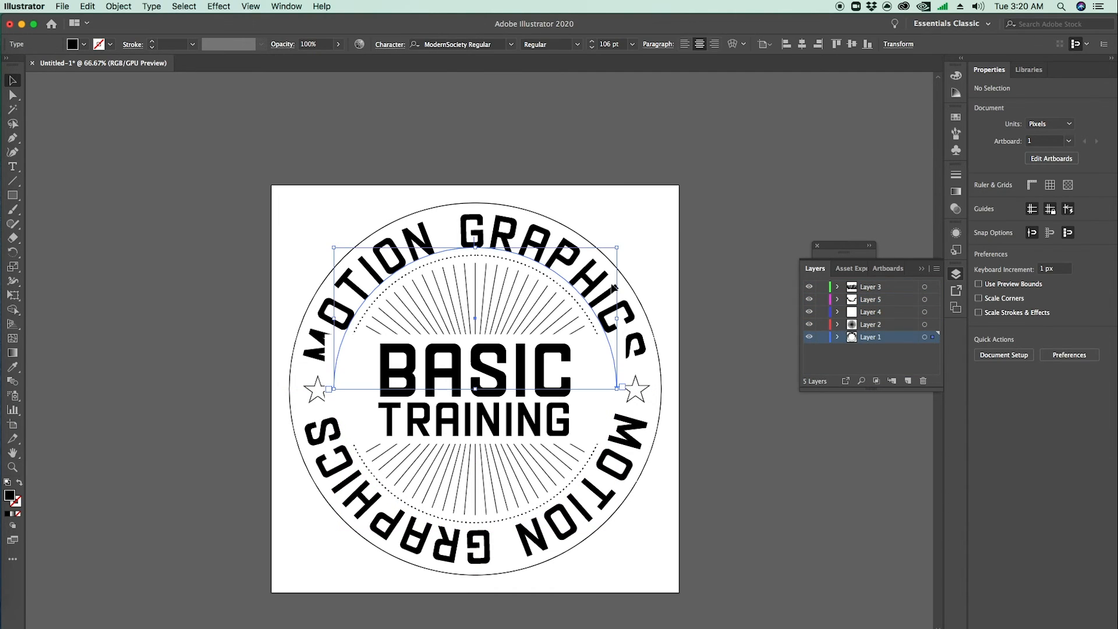
Step: Cut the upper MOTION GRAPHICS text and paste it in front on a new layer directly above Layer 5
key("Delete")
left_click(881, 301)
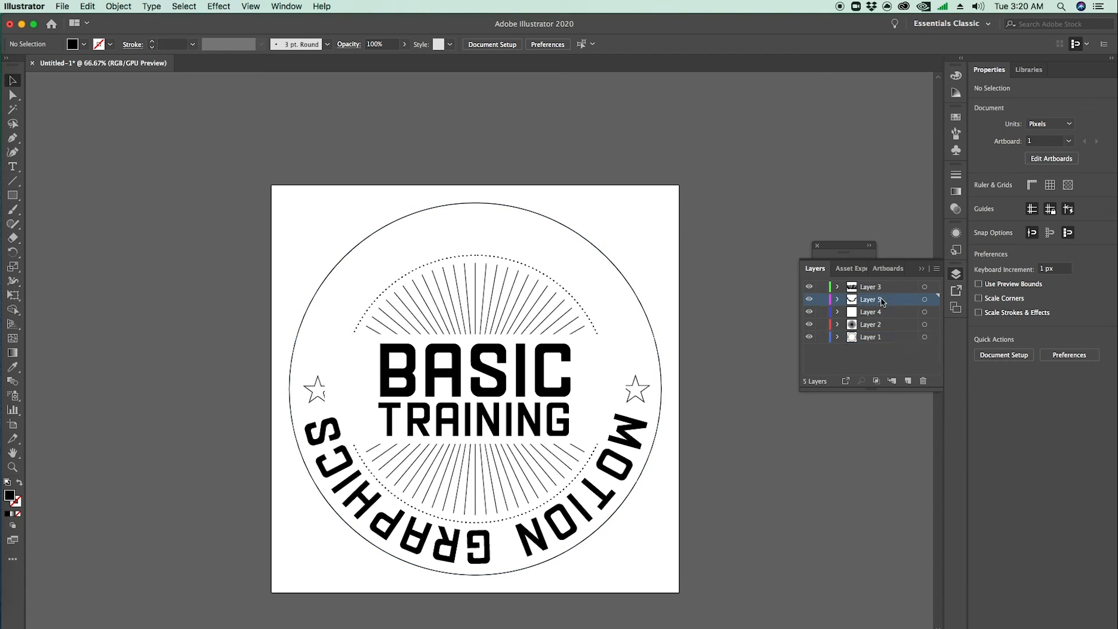
left_click(908, 381)
key("super+f")
left_click(869, 477)
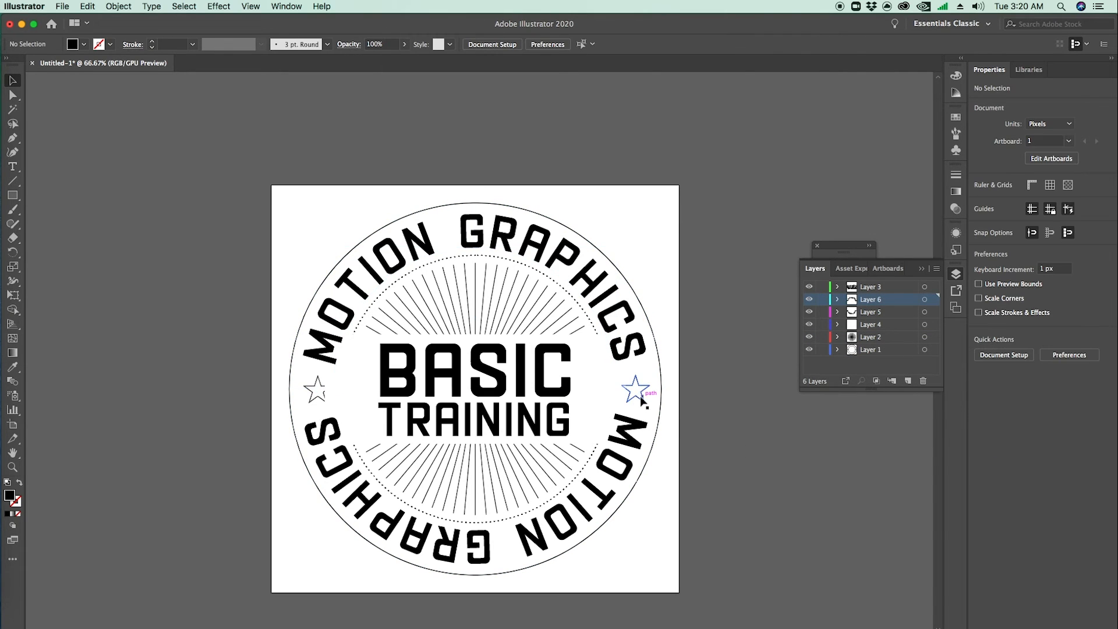
Step: Cut the right-hand star and paste it in front on a new layer directly above Layer 6
left_click(641, 400)
key("Delete")
left_click(908, 381)
key("super+f")
Step: Cut the left-hand star, paste it in front on a new layer above Layer 7, and deselect it
left_click(317, 387)
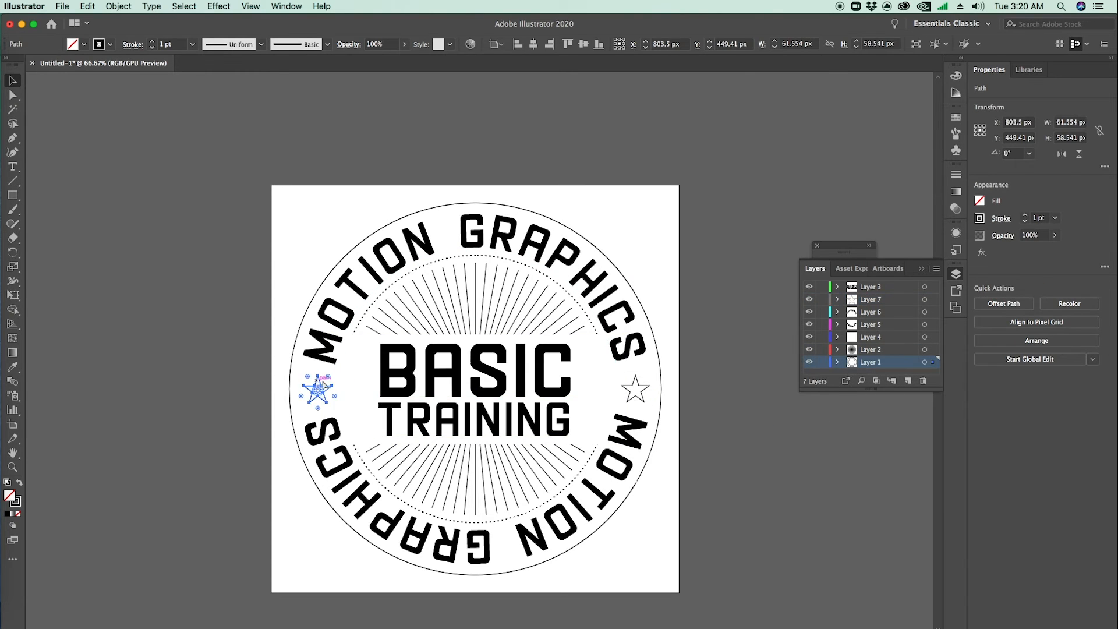
key("super+shift+a")
left_click(907, 381)
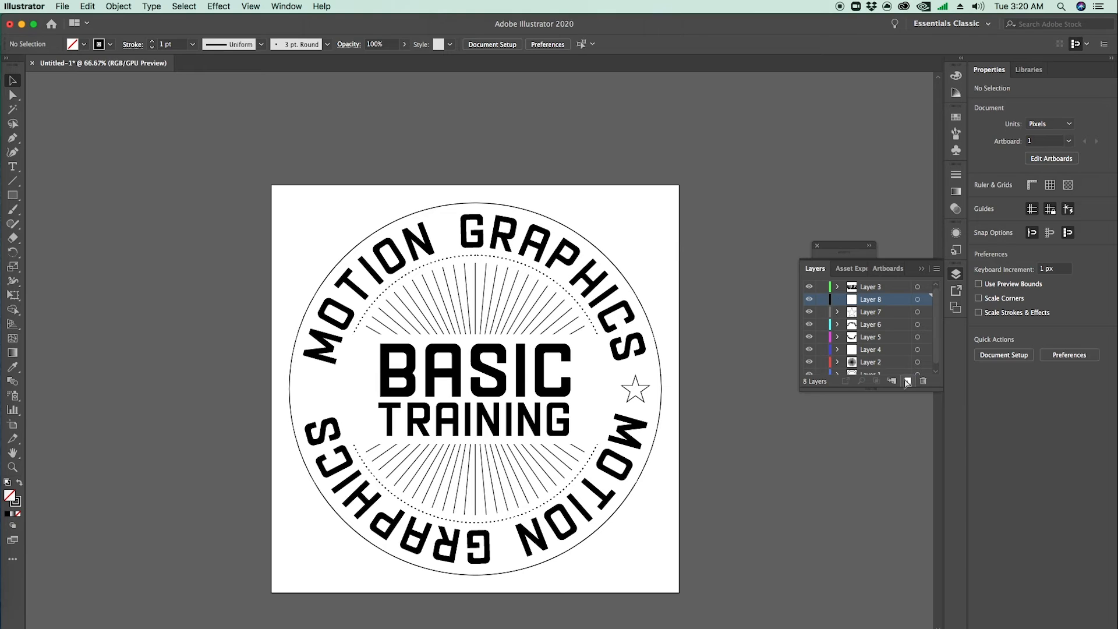
key("super+f")
key("super+shift+a")
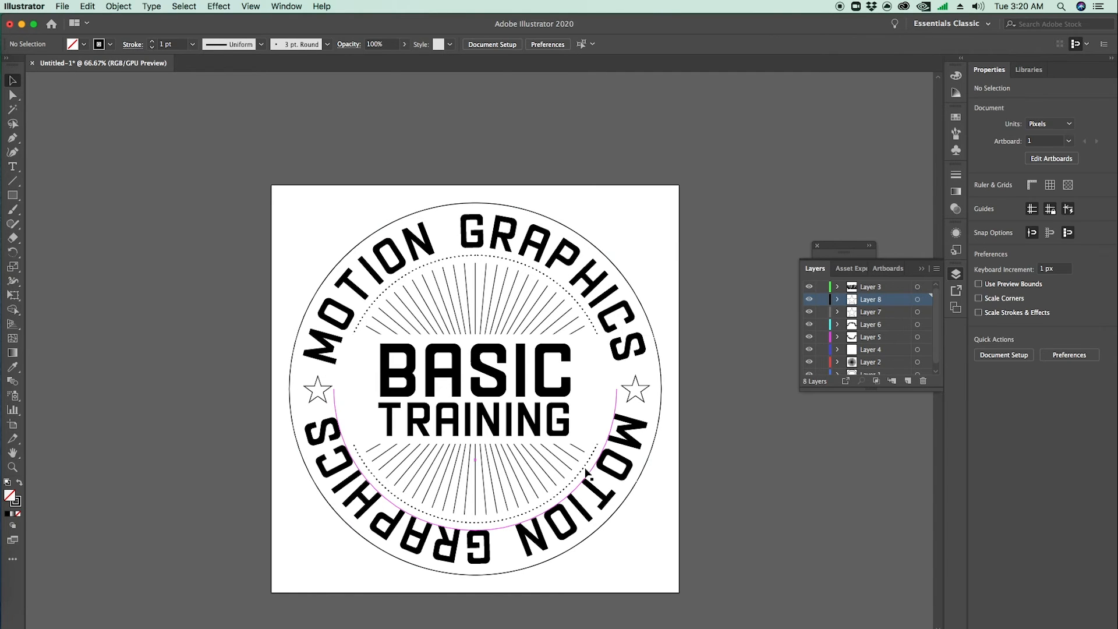
Step: Hide the two curved text layers, Layer 5 and Layer 6, to clear access to the dotted inner circle
left_click(584, 468)
key("z")
left_click(573, 469)
left_click(466, 358)
left_click(474, 366)
left_click(495, 370)
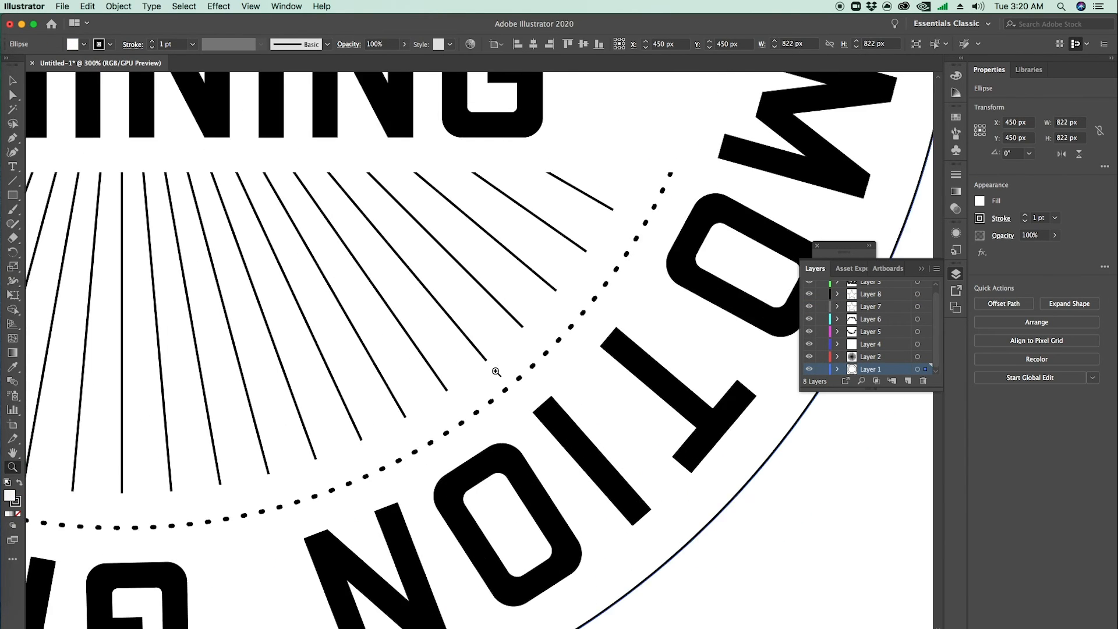
left_click(495, 371)
key("v")
left_click(513, 368)
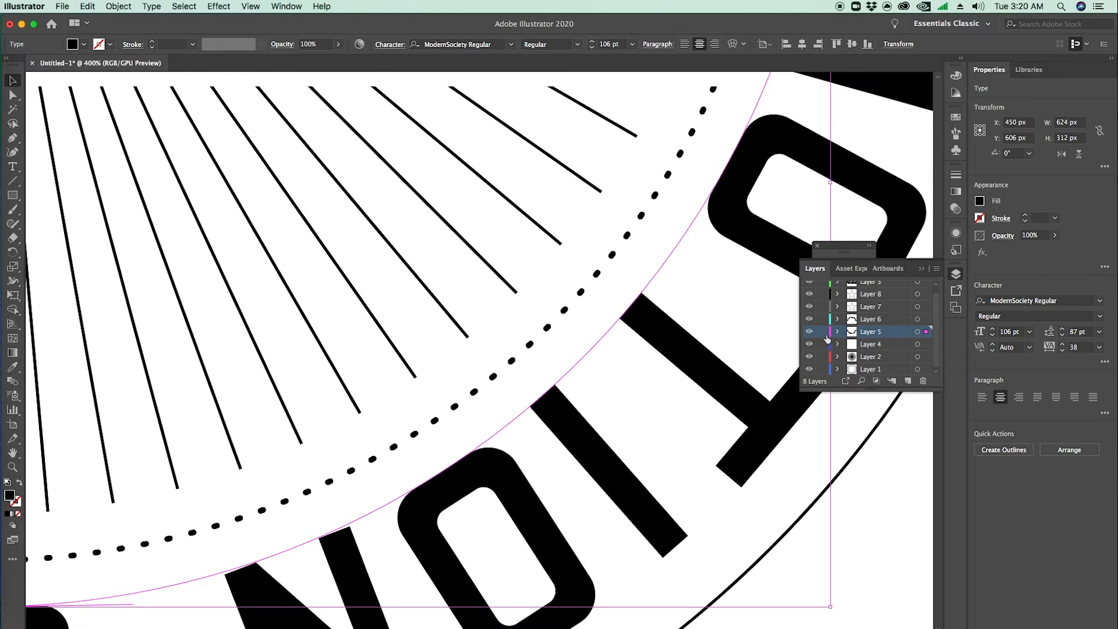
left_click_drag(809, 332, 809, 318)
Step: Cut the dotted inner circle, paste it in front on a new layer above Layer 8, and show Layers 5 and 6 again
left_click(582, 293)
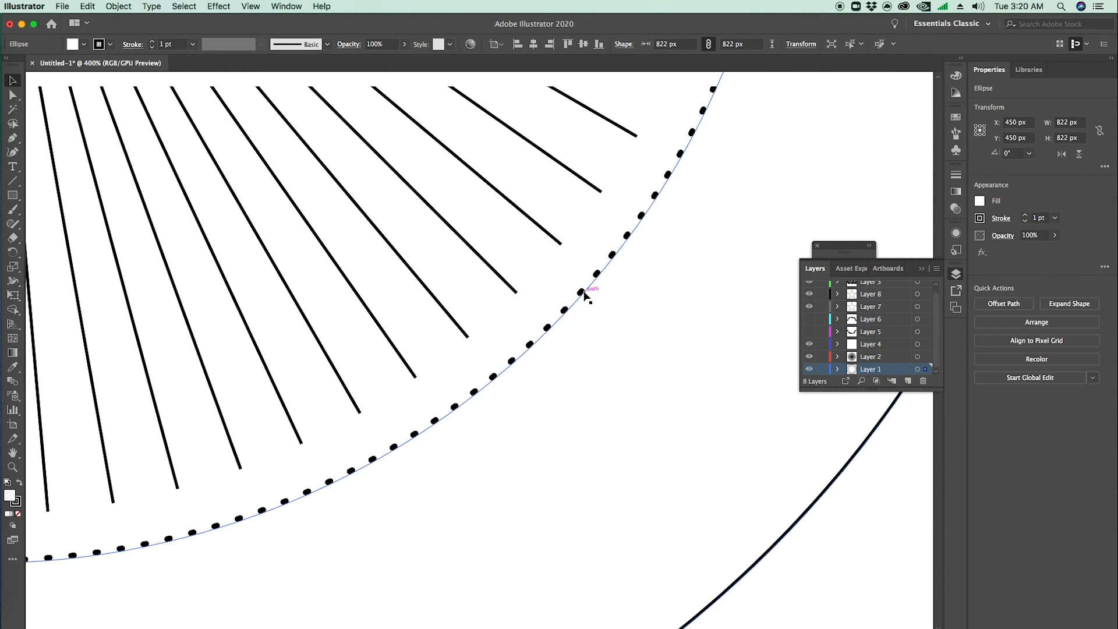
key("Delete")
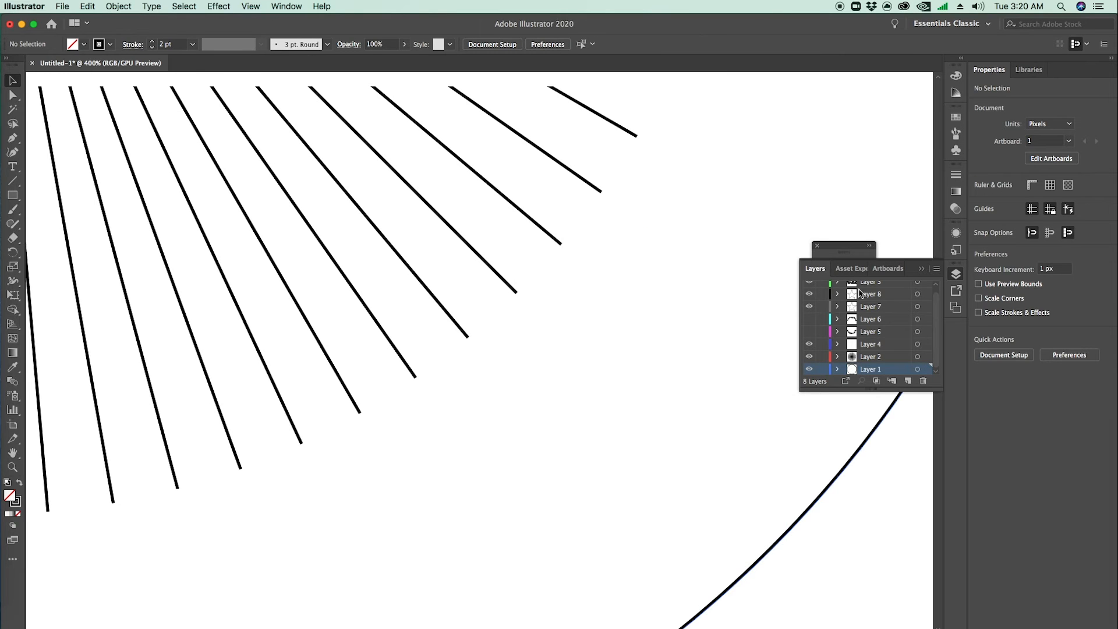
left_click(870, 294)
scroll(873, 332, "up", 1)
left_click(907, 380)
key("super+f")
left_click_drag(810, 337, 809, 350)
key("z")
left_click_drag(718, 323, 429, 285)
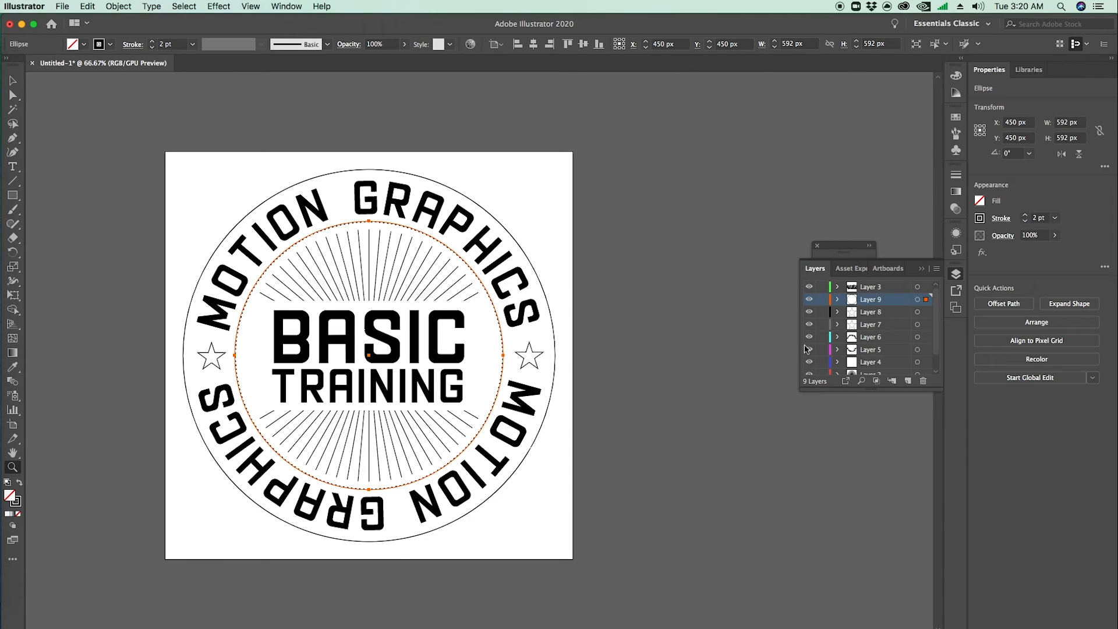
Step: Deselect the dotted inner circle and review the layer stack and the complete badge
scroll(808, 352, "down", 2)
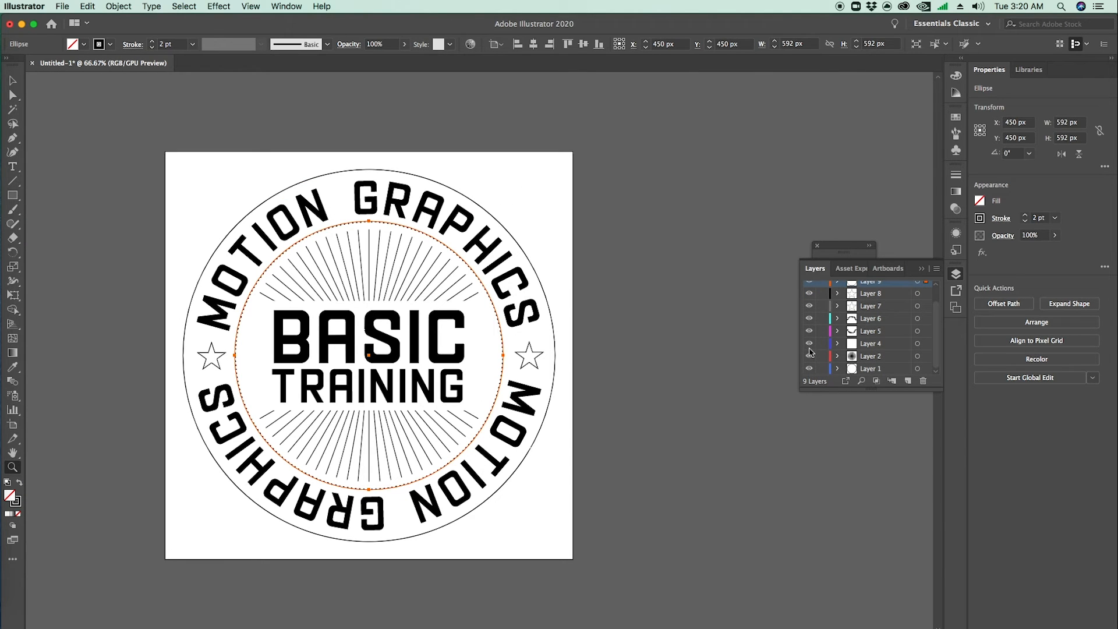
key("v")
left_click(629, 448)
key("z")
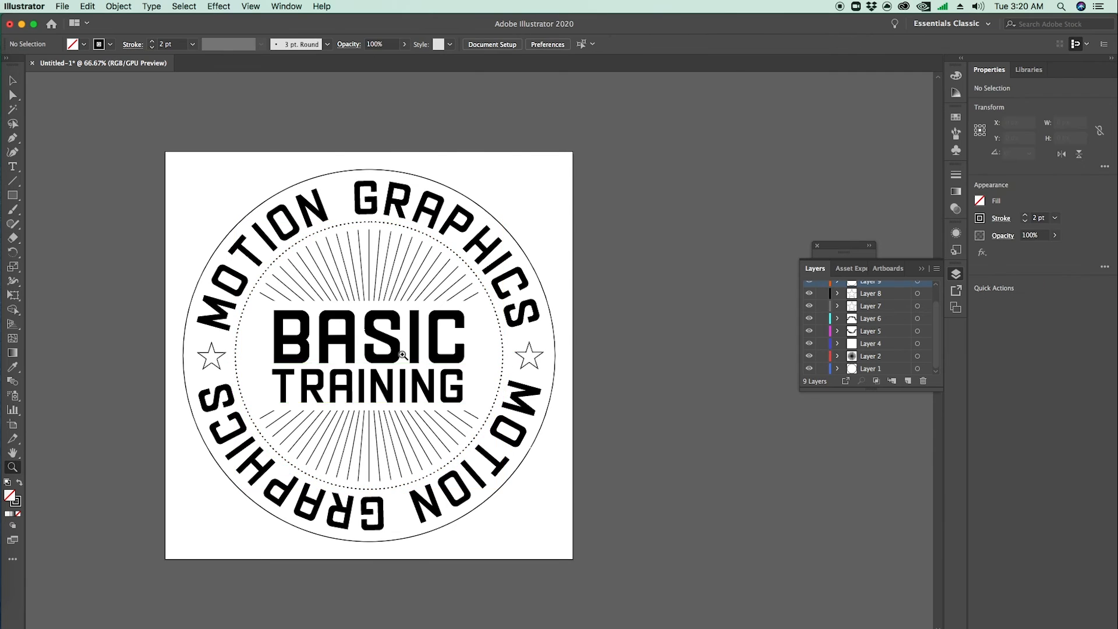
left_click(402, 353)
key("space")
left_click_drag(466, 375, 526, 398)
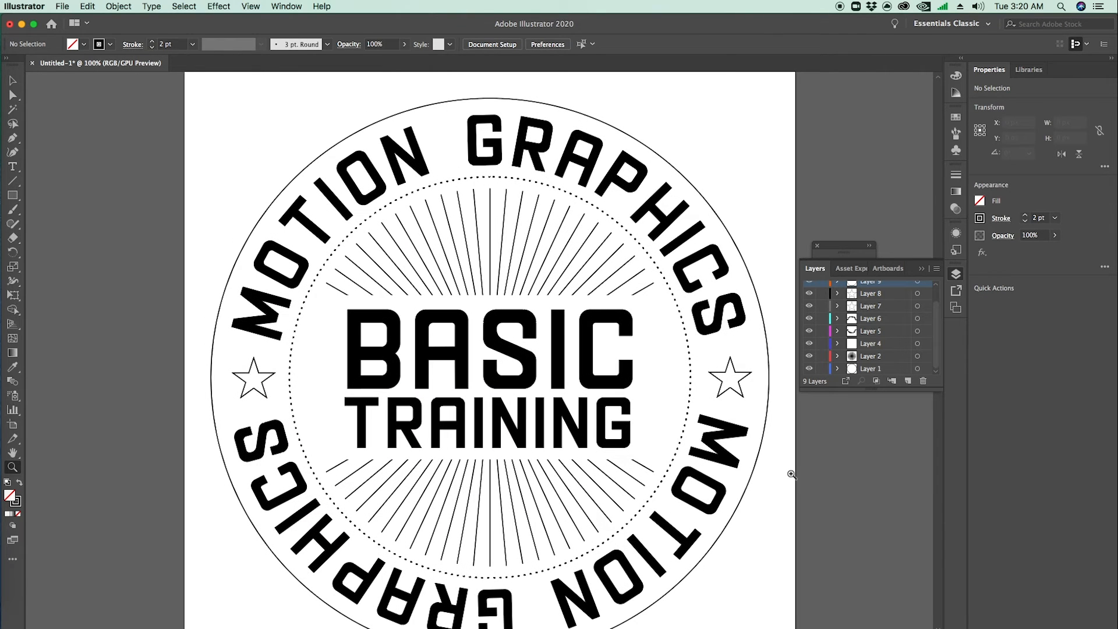
left_click(518, 373, "alt")
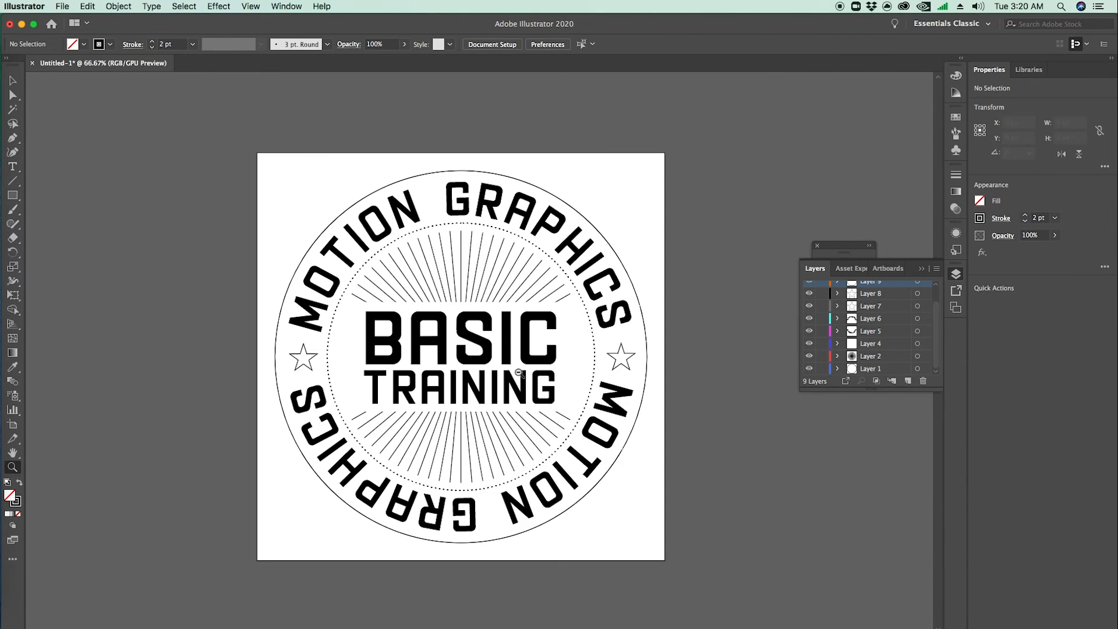
key("v")
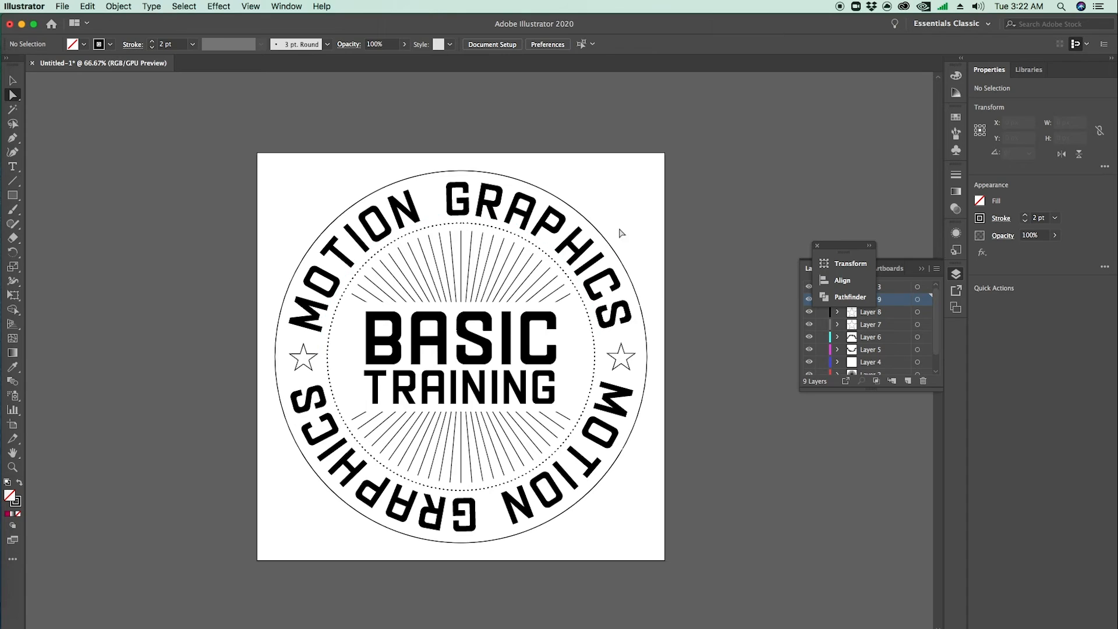
Step: Remove the stroke from the large outer circle and set its fill colour to f20574
left_click(13, 79)
left_click(583, 210)
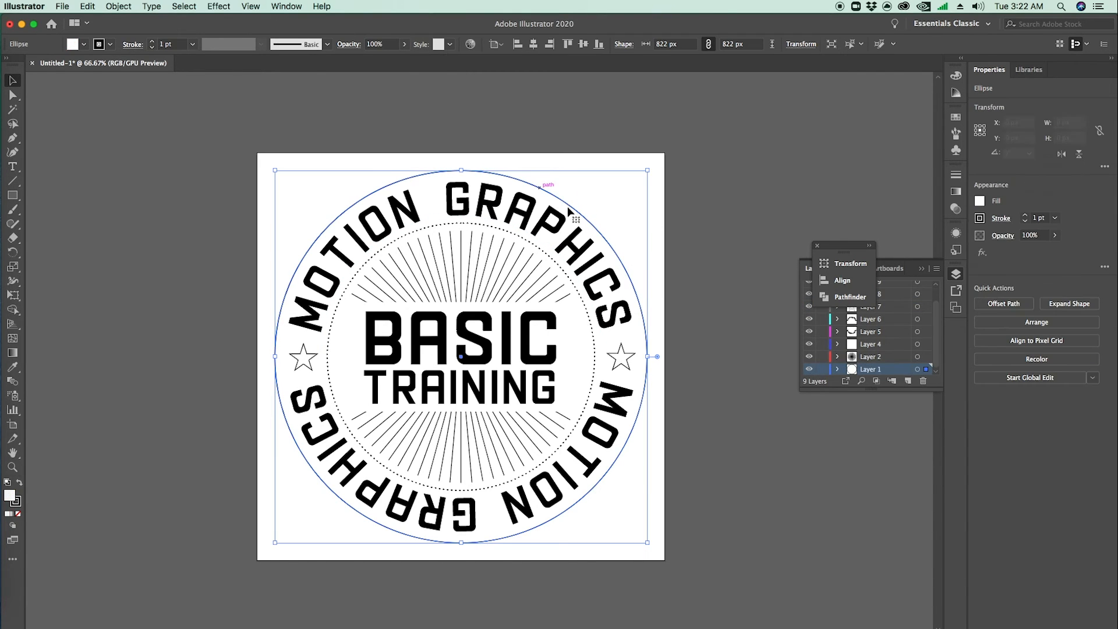
left_click(16, 501)
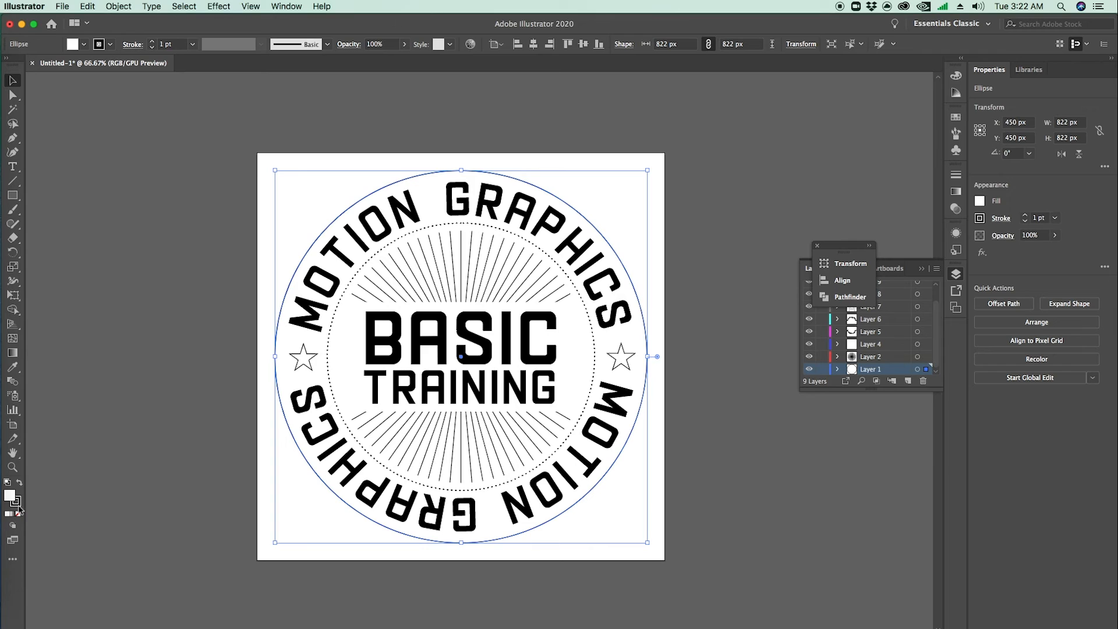
left_click(18, 515)
left_click(9, 494)
double_click(10, 494)
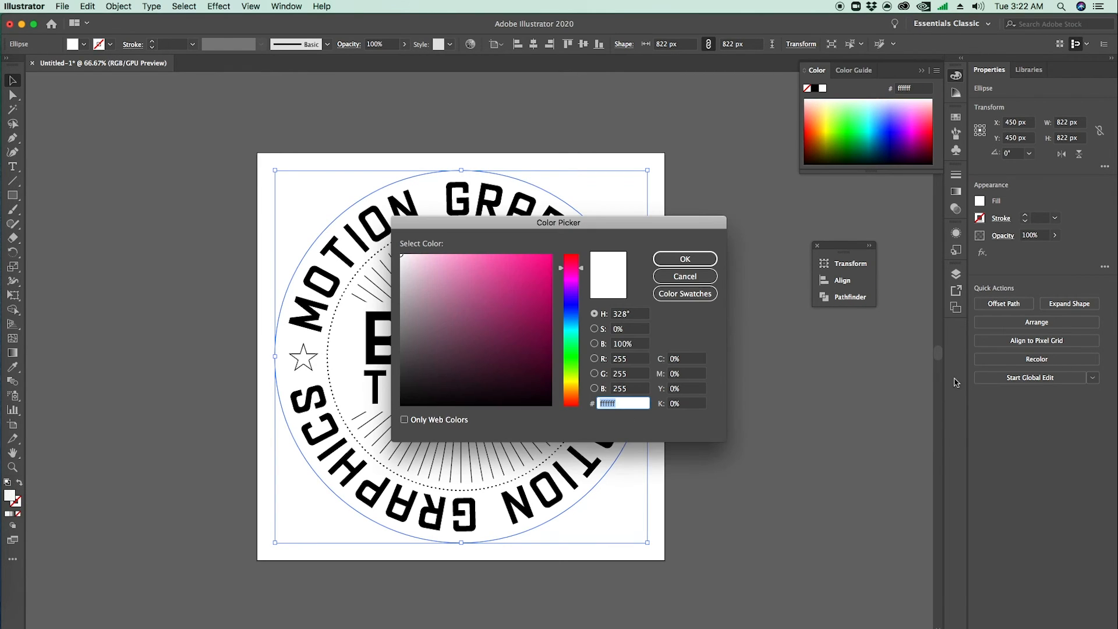
type("f20574")
key("Return")
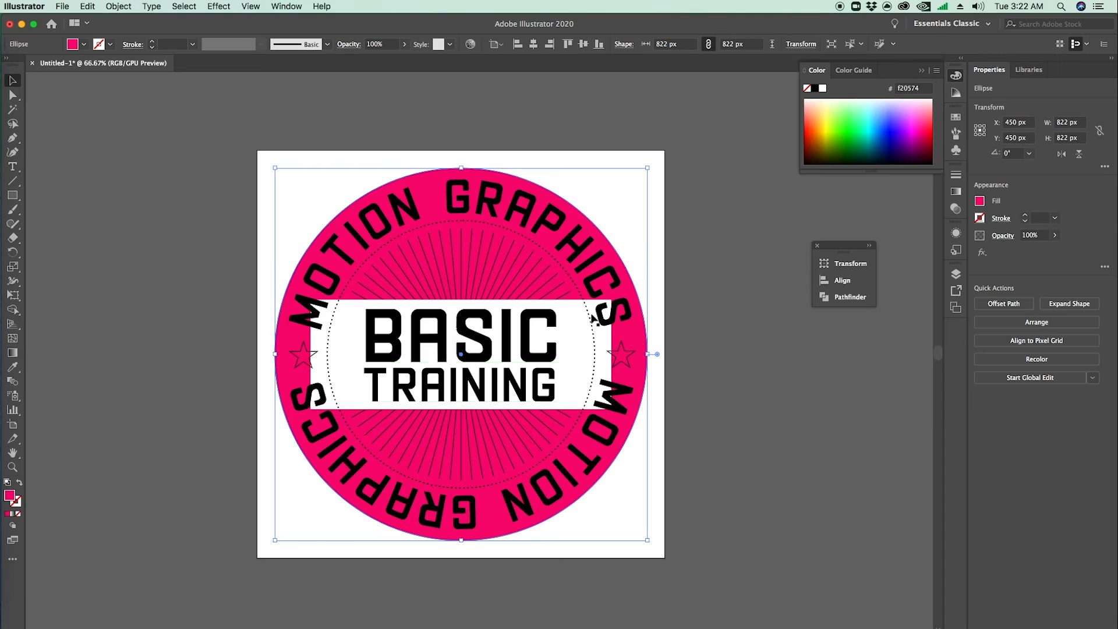
left_click(693, 311)
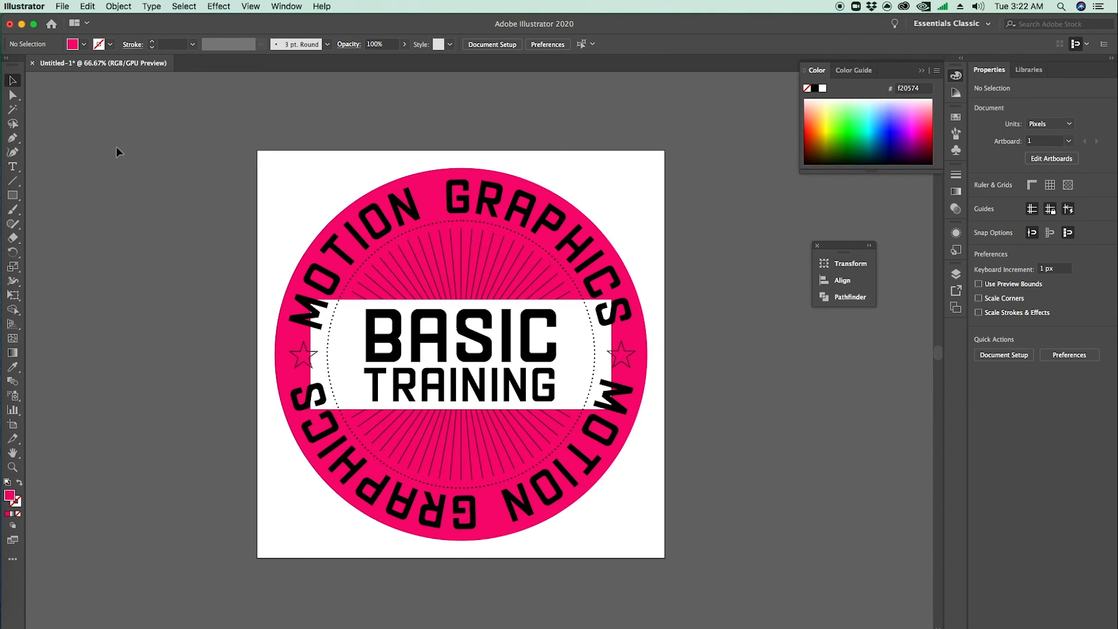
Step: Fill the white rectangle behind the BASIC TRAINING title with the outer circle's pink using the Eyedropper
left_click(14, 97)
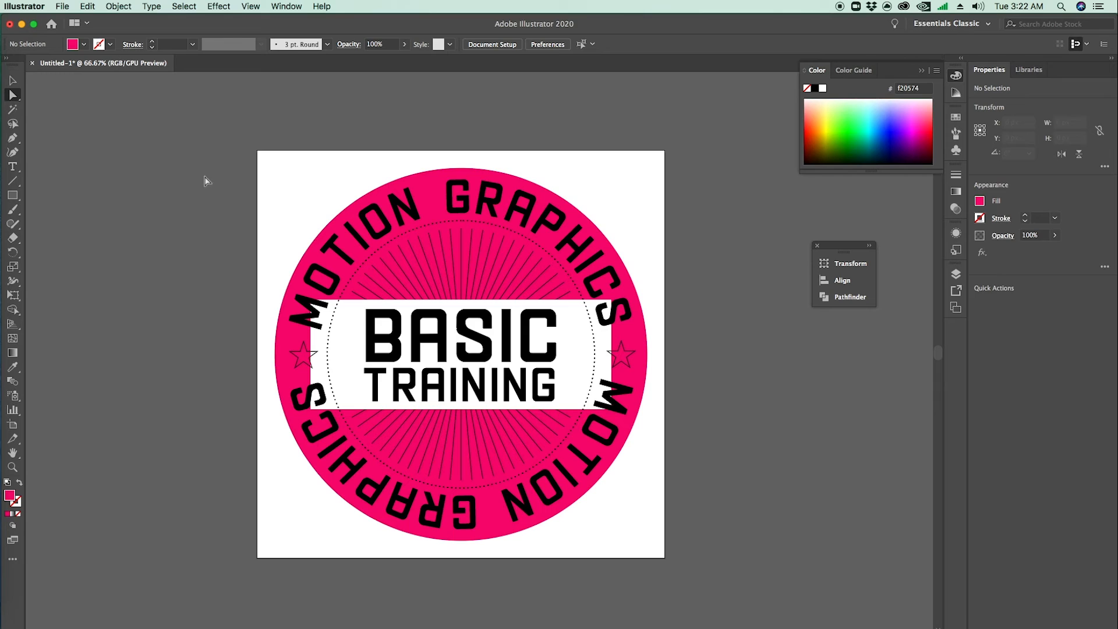
left_click(580, 332)
left_click(13, 366)
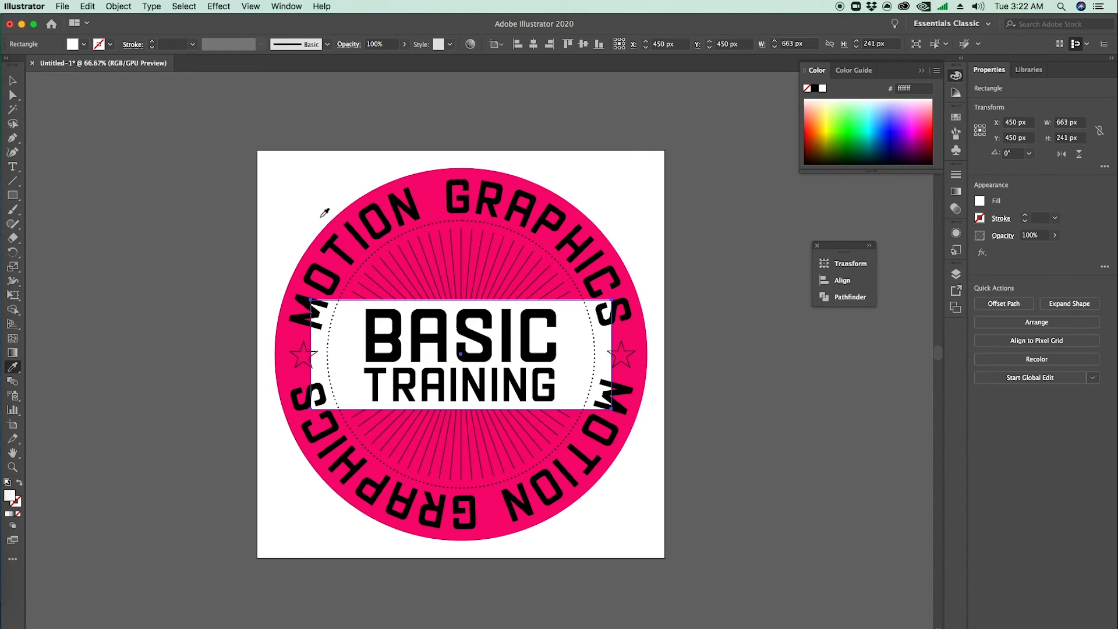
left_click(435, 172)
left_click(12, 81)
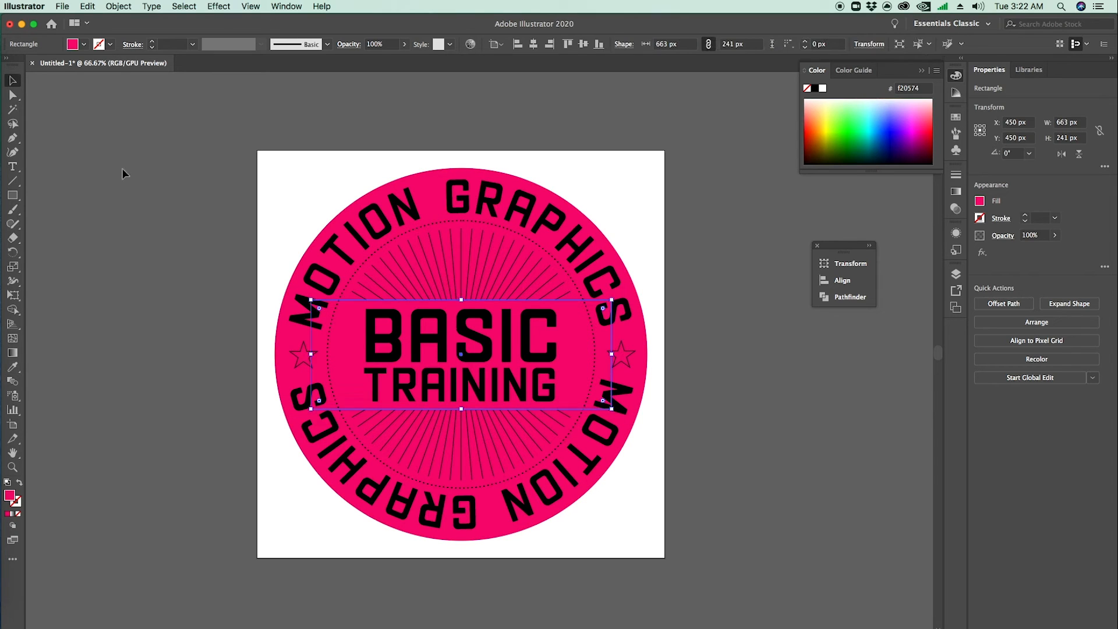
left_click(111, 160)
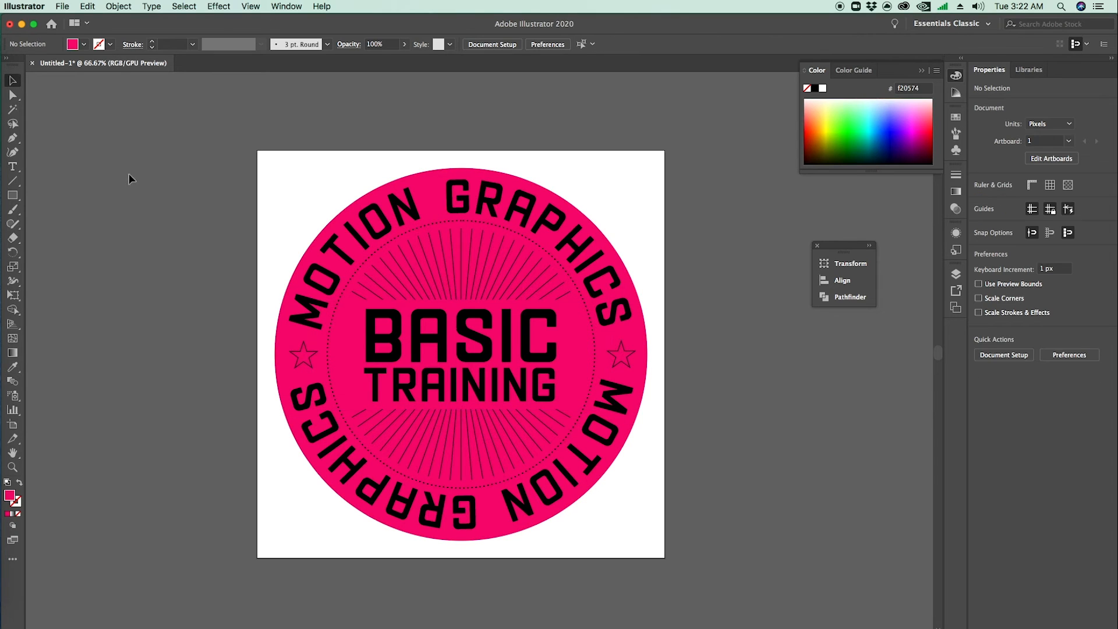
Step: Set the fill colour of both curved MOTION GRAPHICS texts and both stars to bc005e
left_click(614, 310)
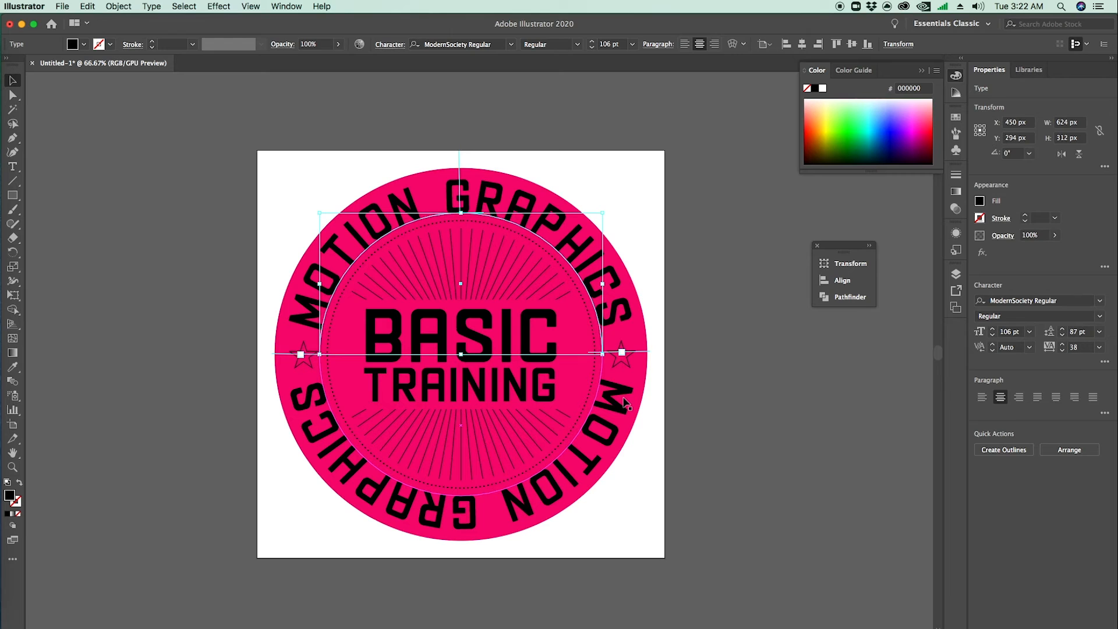
left_click(627, 370, "shift")
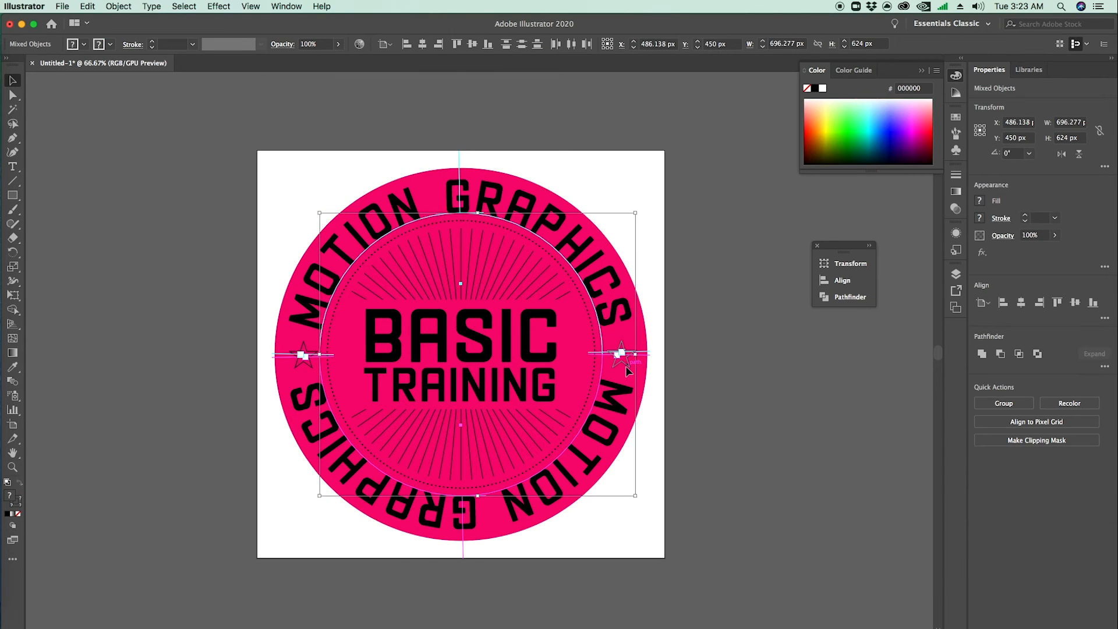
left_click(300, 361, "shift")
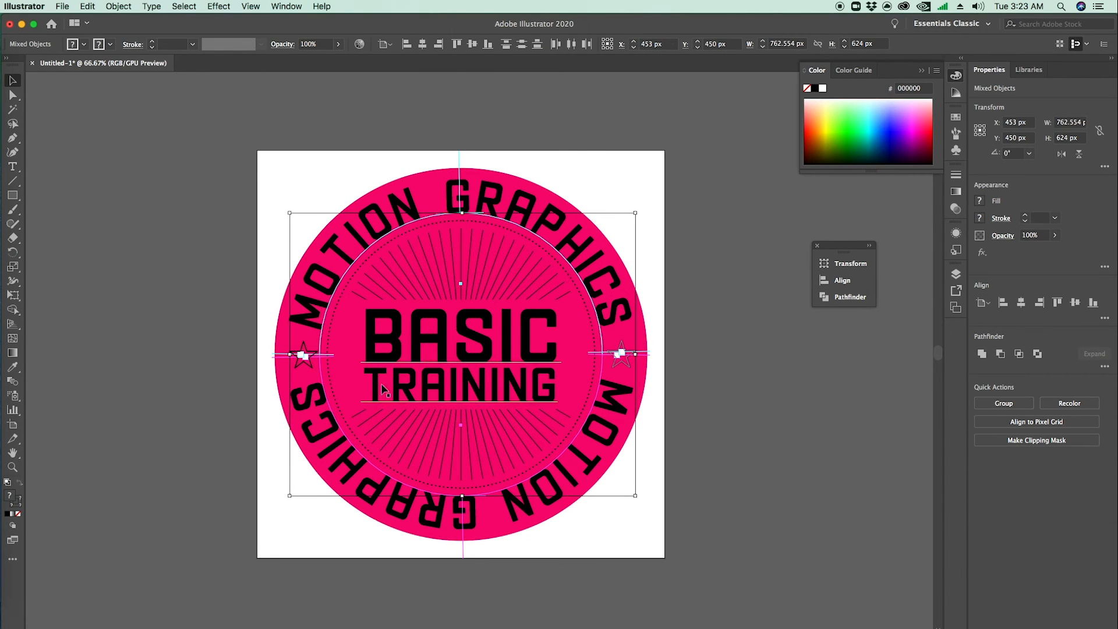
double_click(11, 498)
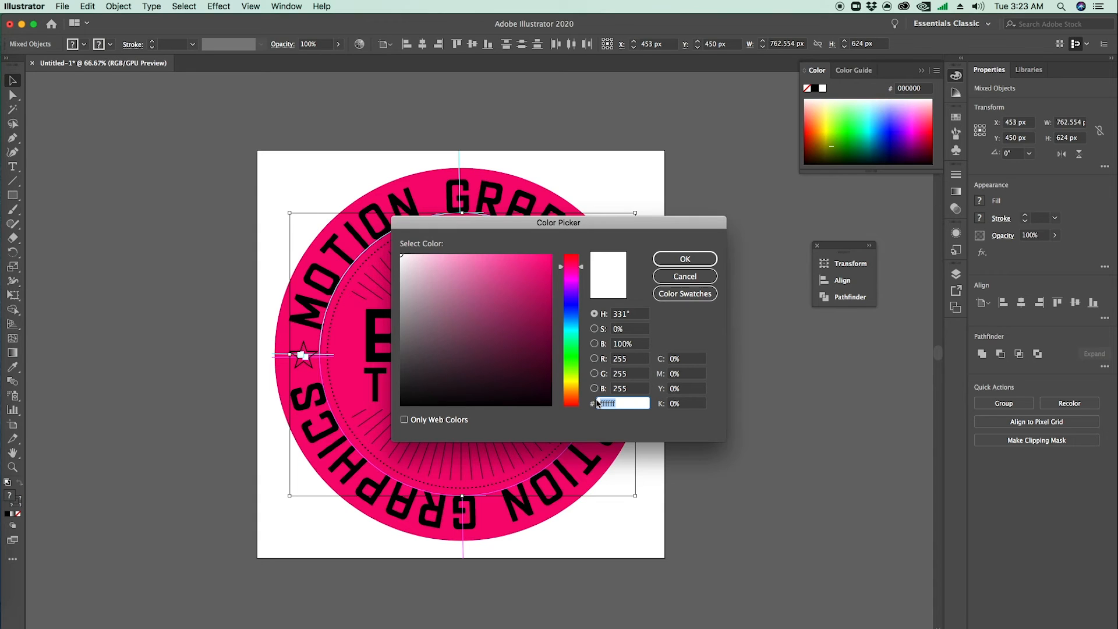
type("b")
key("Return")
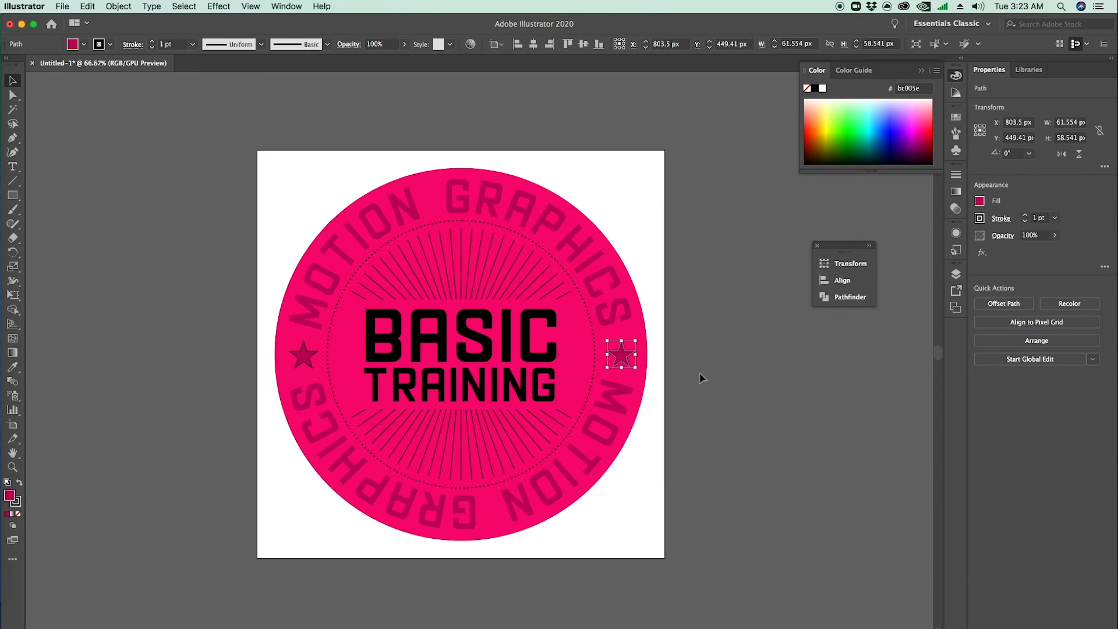
Step: Remove the stroke from the two stars beside the curved text
left_click(699, 372)
key("z")
left_click(416, 365)
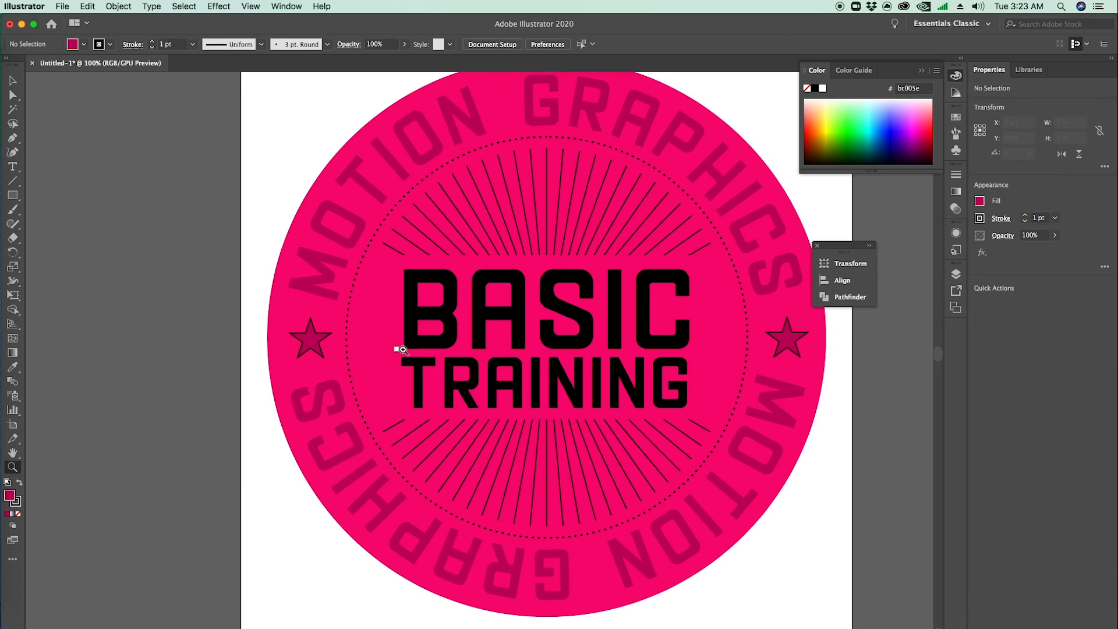
scroll(401, 350, "right", 5)
key("v")
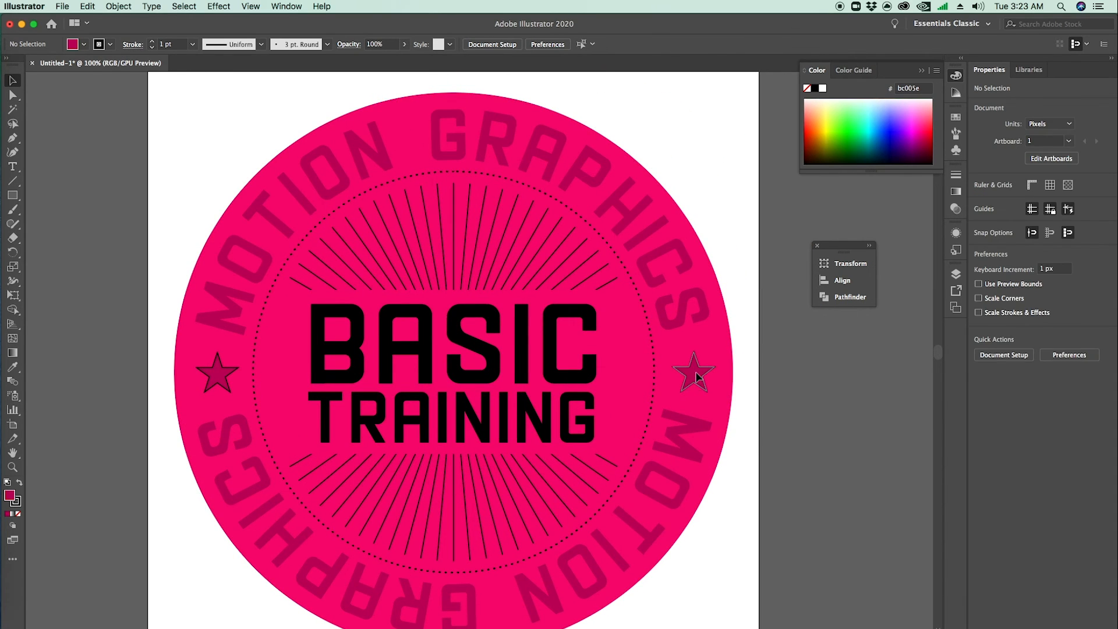
left_click(696, 377)
left_click(217, 374, "shift")
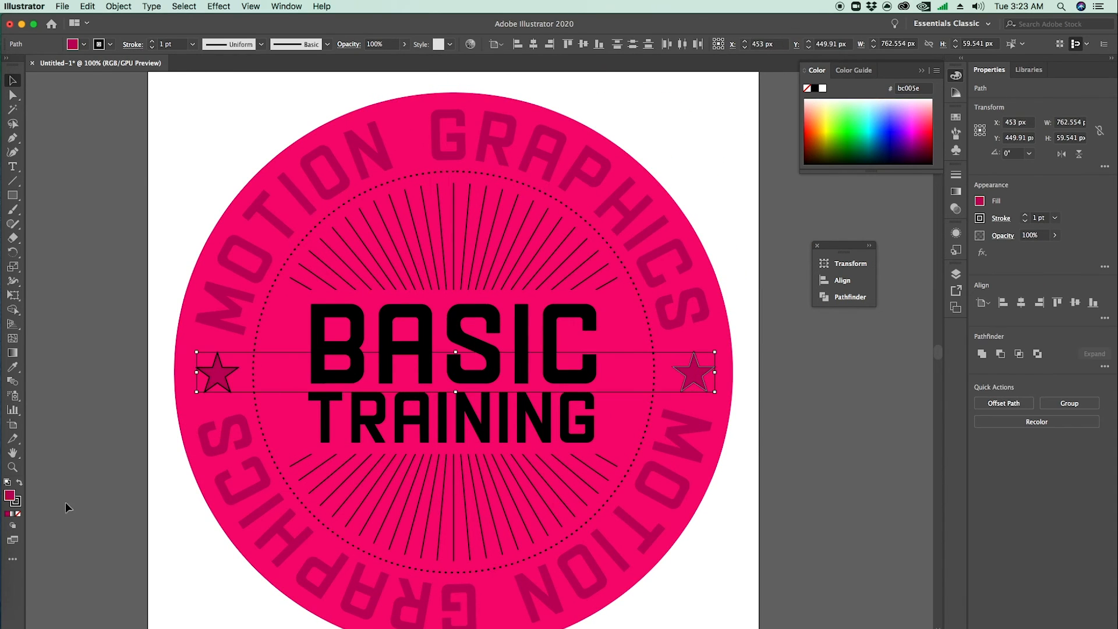
left_click(18, 502)
left_click(18, 514)
left_click(77, 510)
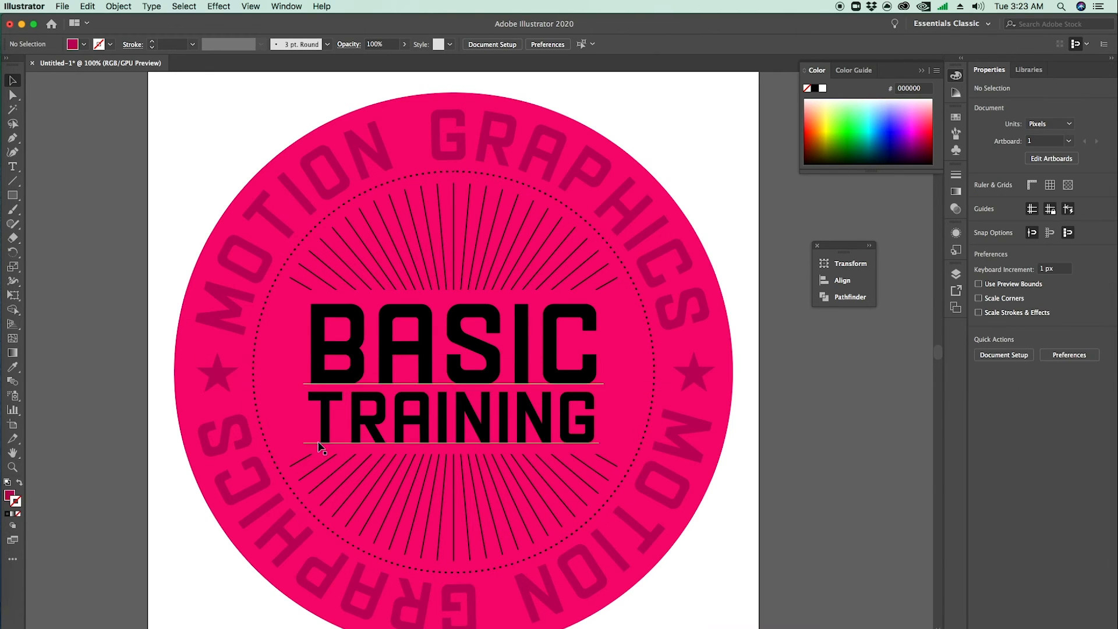
Step: Recolour the BASIC TRAINING title white by sampling the artboard background with the Eyedropper, and deselect it
left_click(535, 380)
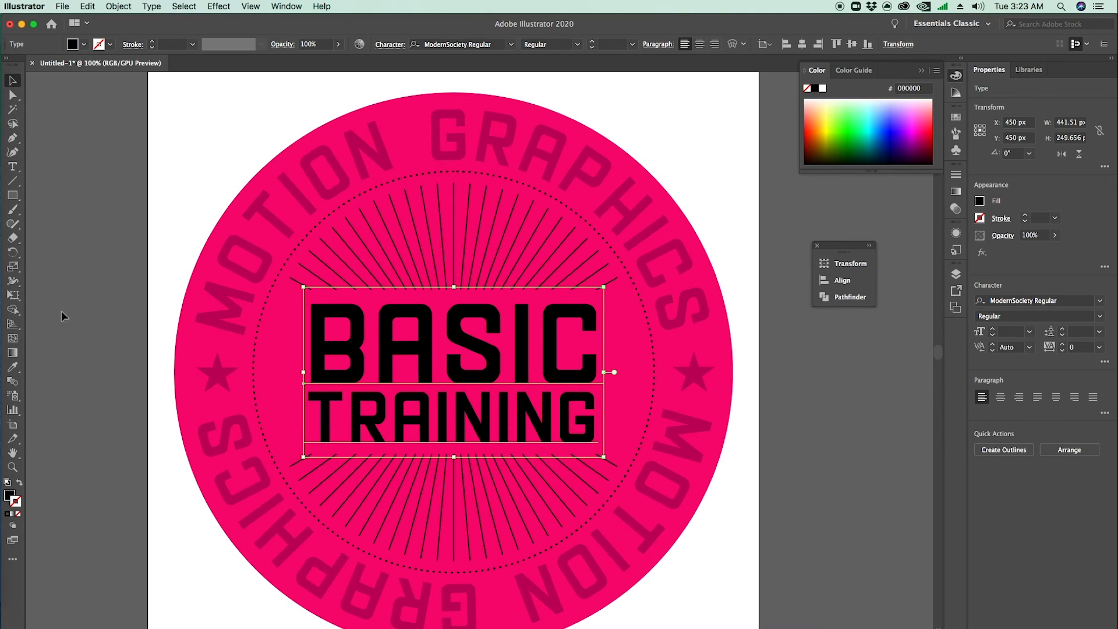
left_click(12, 367)
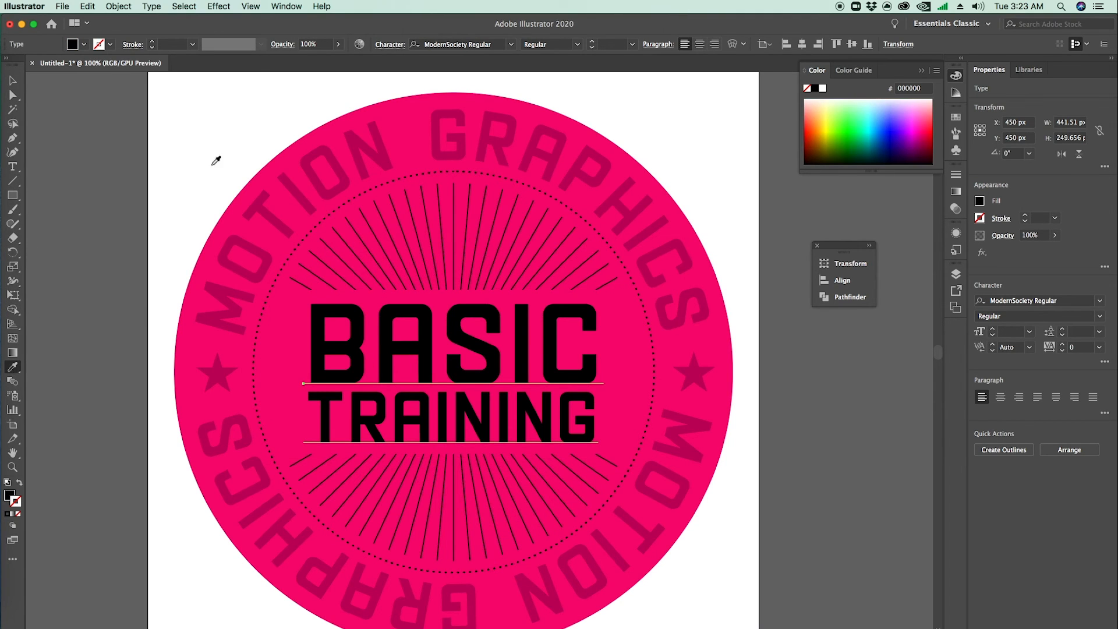
left_click(223, 112)
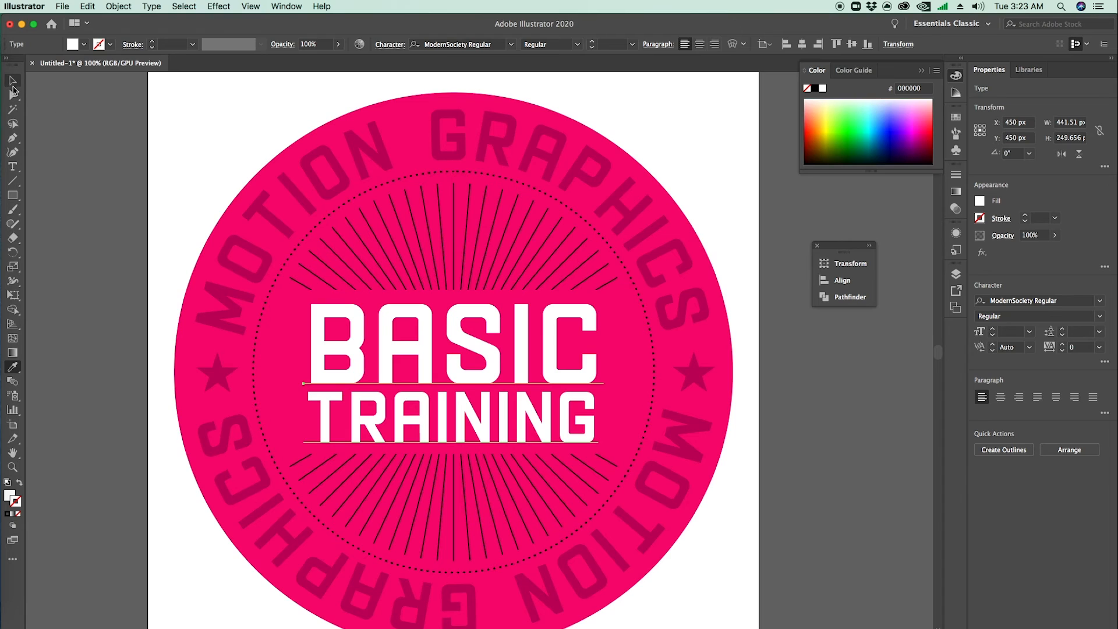
left_click(12, 84)
left_click(85, 139)
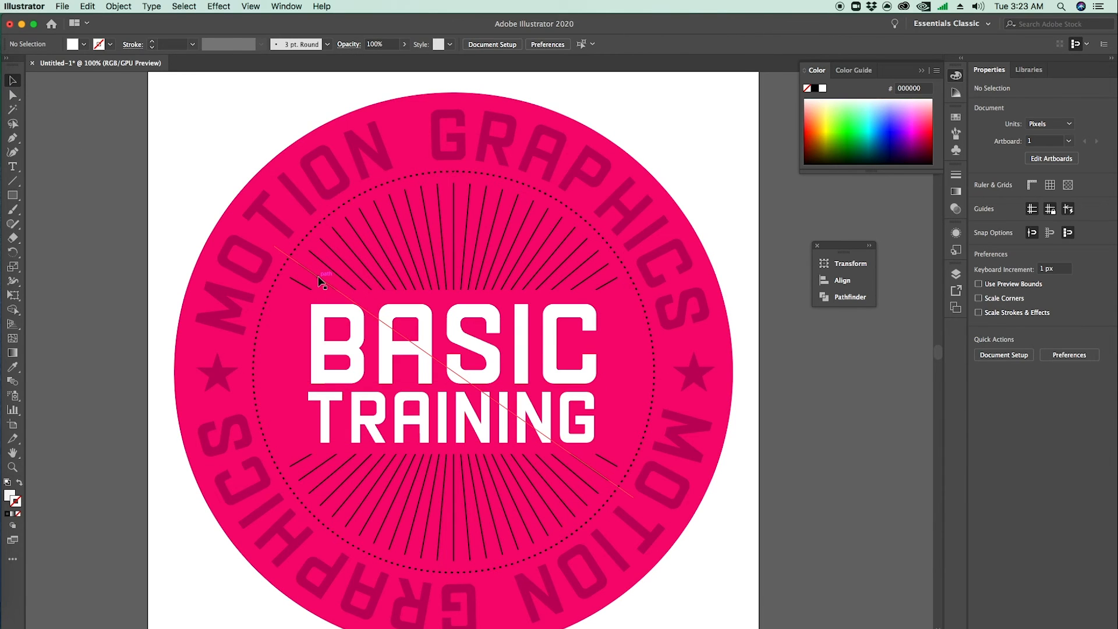
Step: Set the dotted inner circle's stroke colour to bc005e and deselect it
left_click(319, 281)
left_click(310, 238)
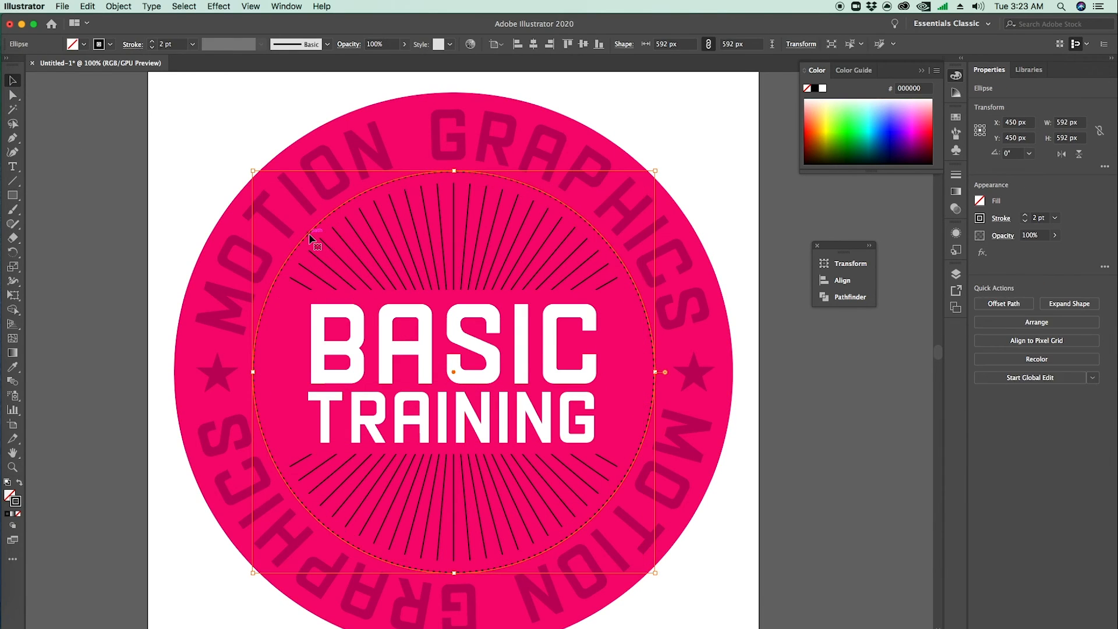
double_click(16, 501)
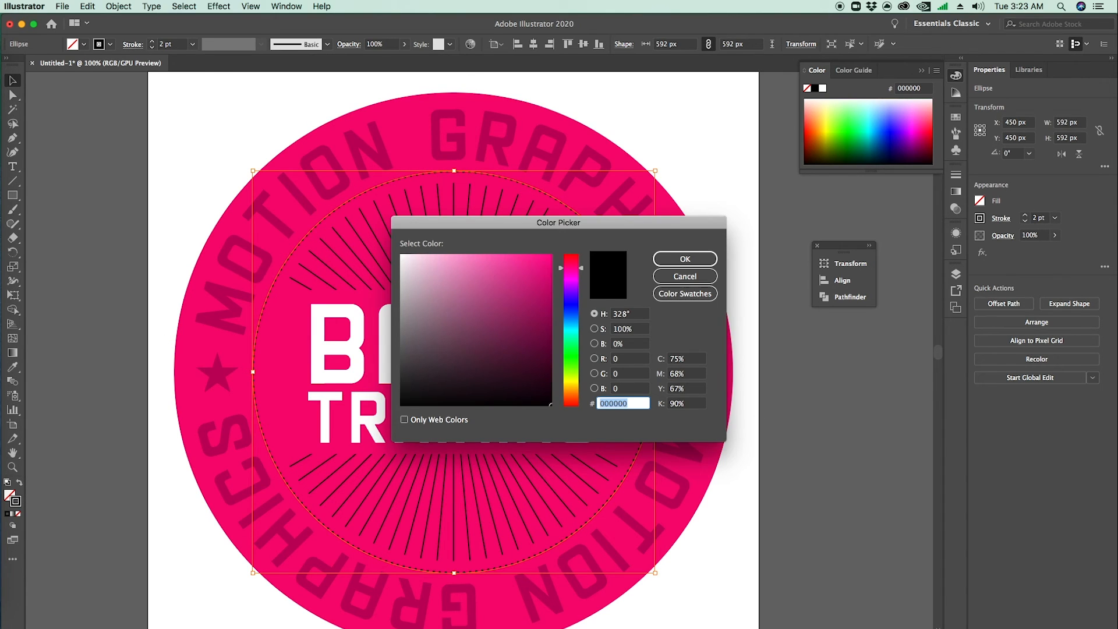
type("bc005e")
key("super+a")
key("super+c")
left_click(709, 283)
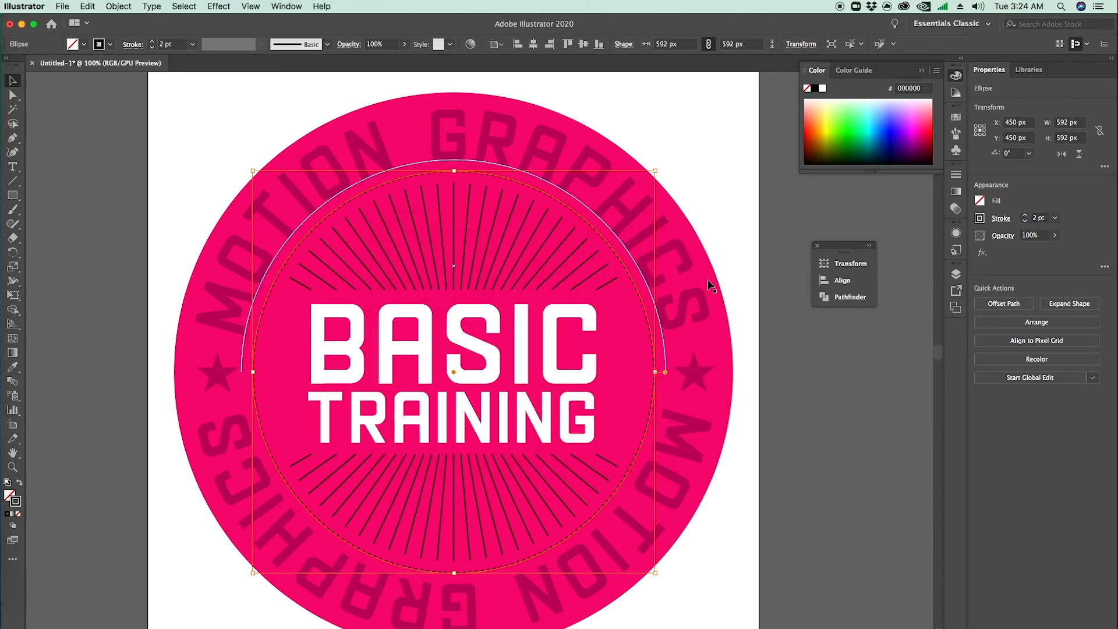
left_click(782, 382)
left_click(650, 395)
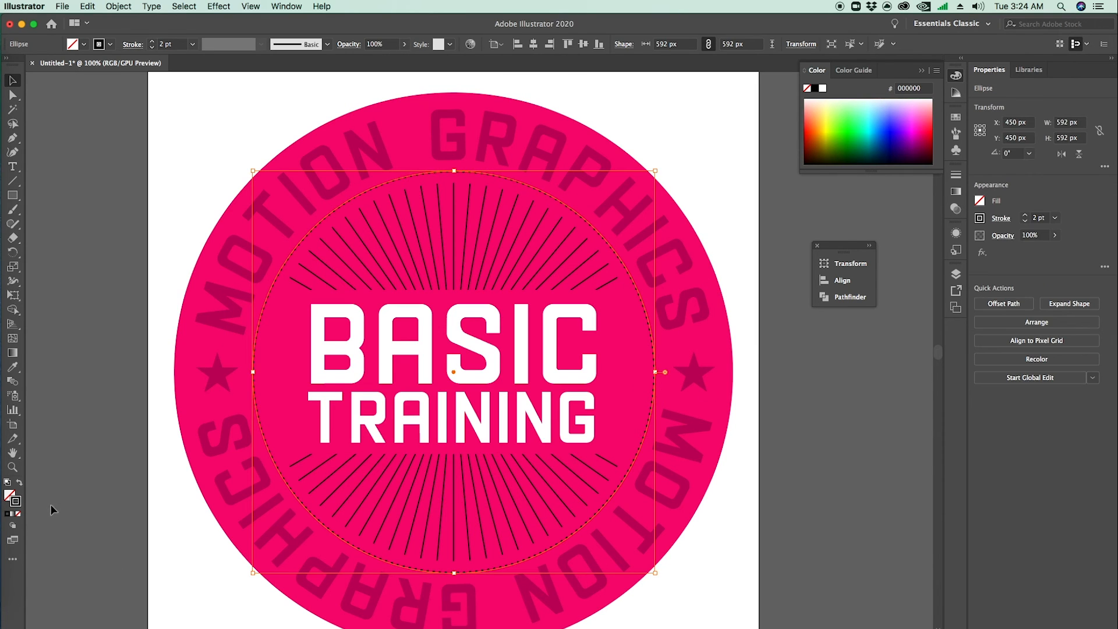
double_click(15, 501)
key("super+v")
left_click(684, 259)
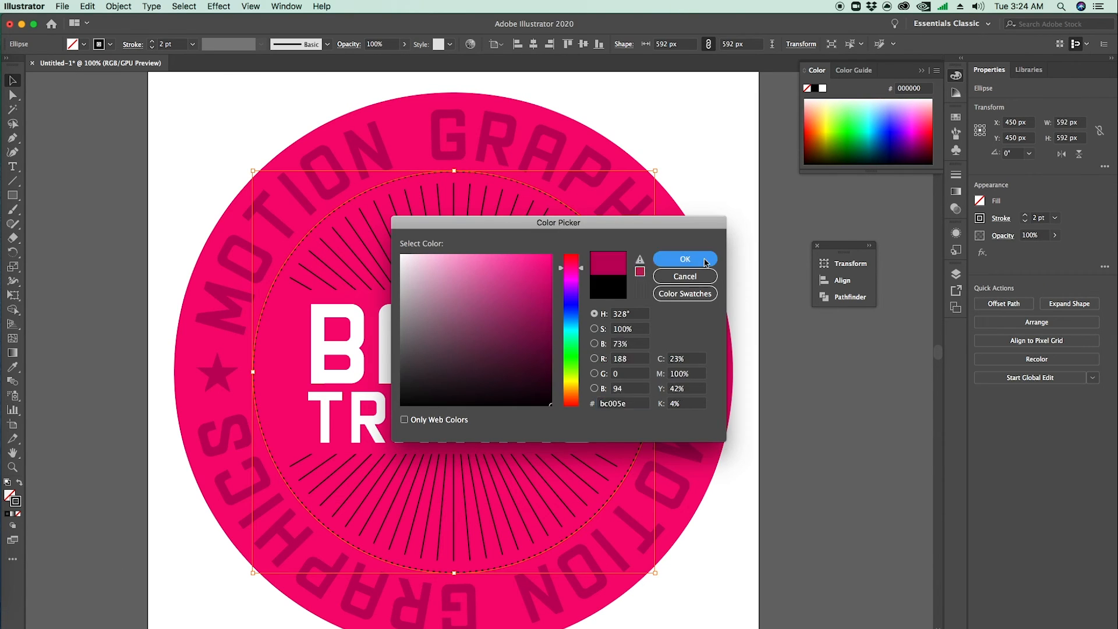
left_click(738, 259)
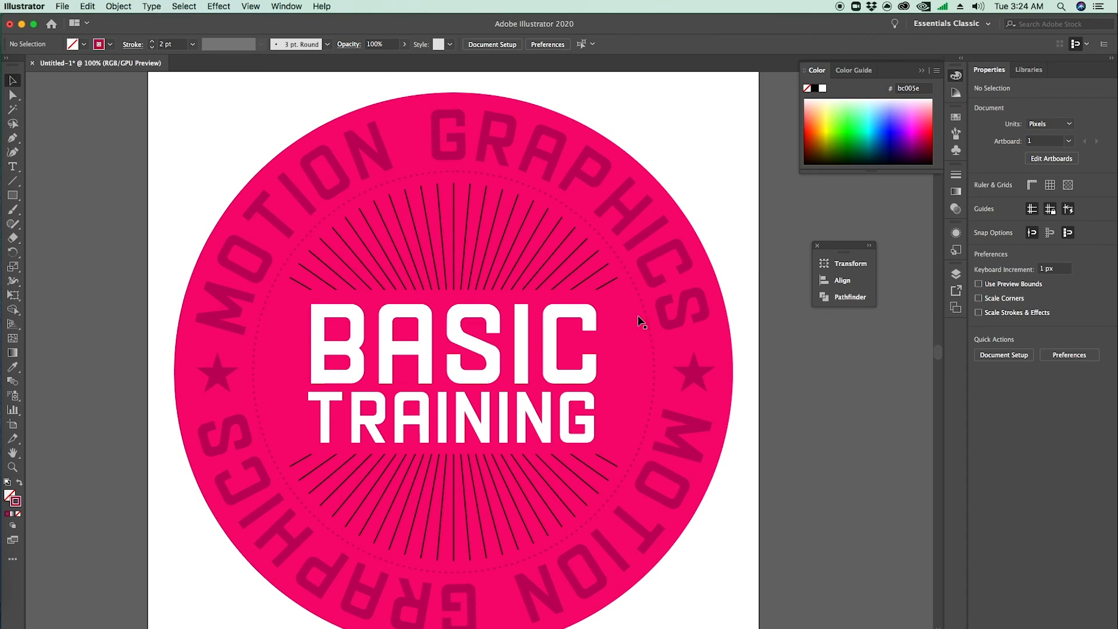
Step: Set the stroke colour of the radiating line group inside the clip group to bc005e, and exit isolation mode
double_click(497, 214)
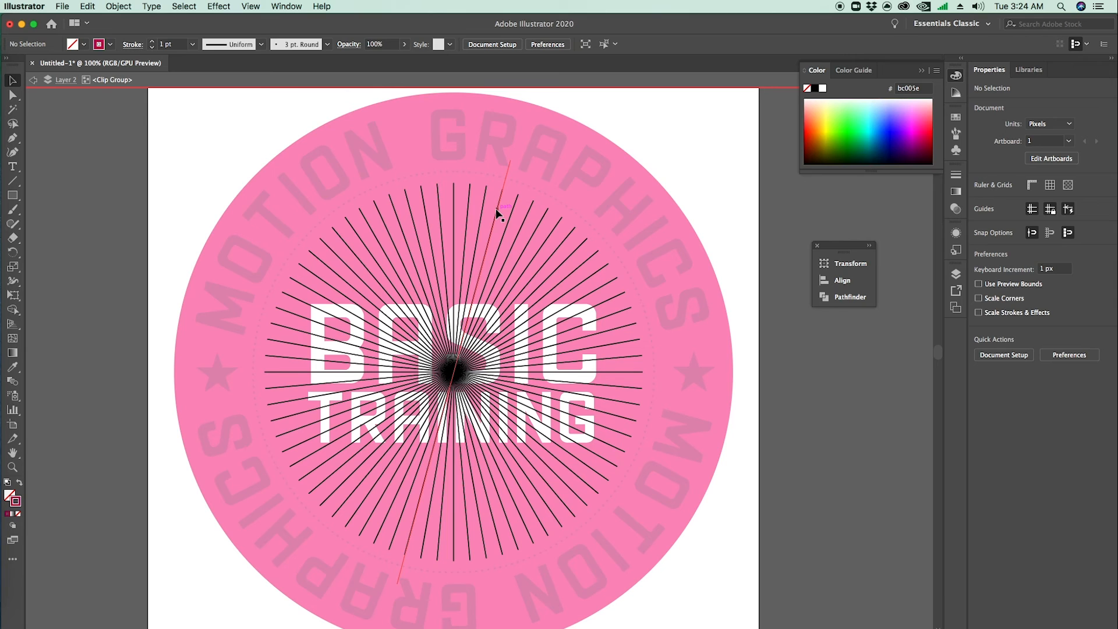
double_click(498, 214)
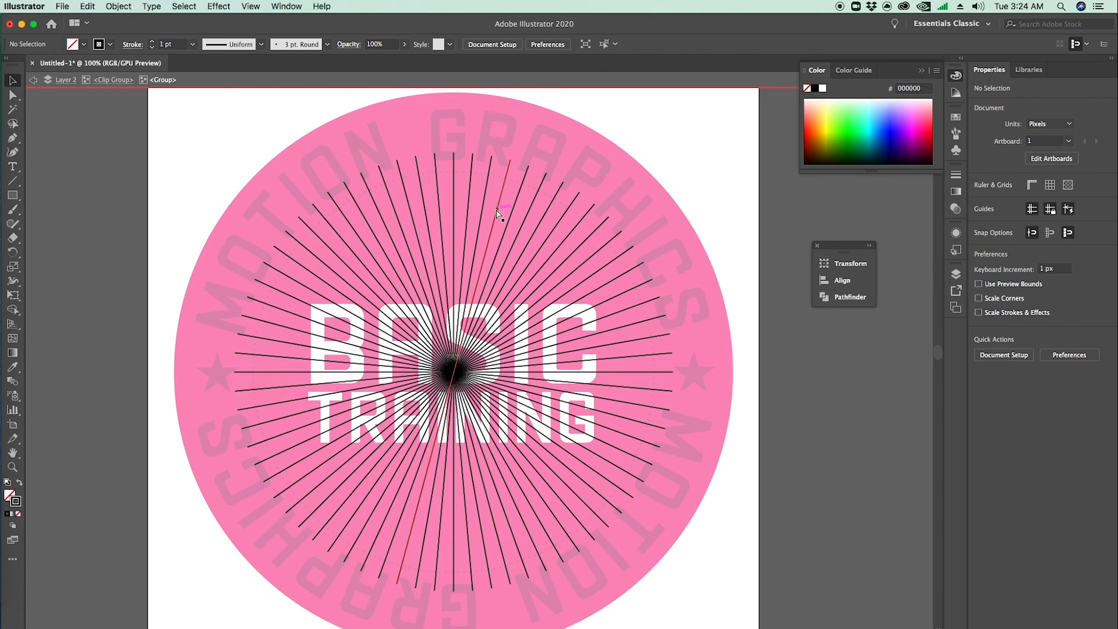
left_click(498, 215)
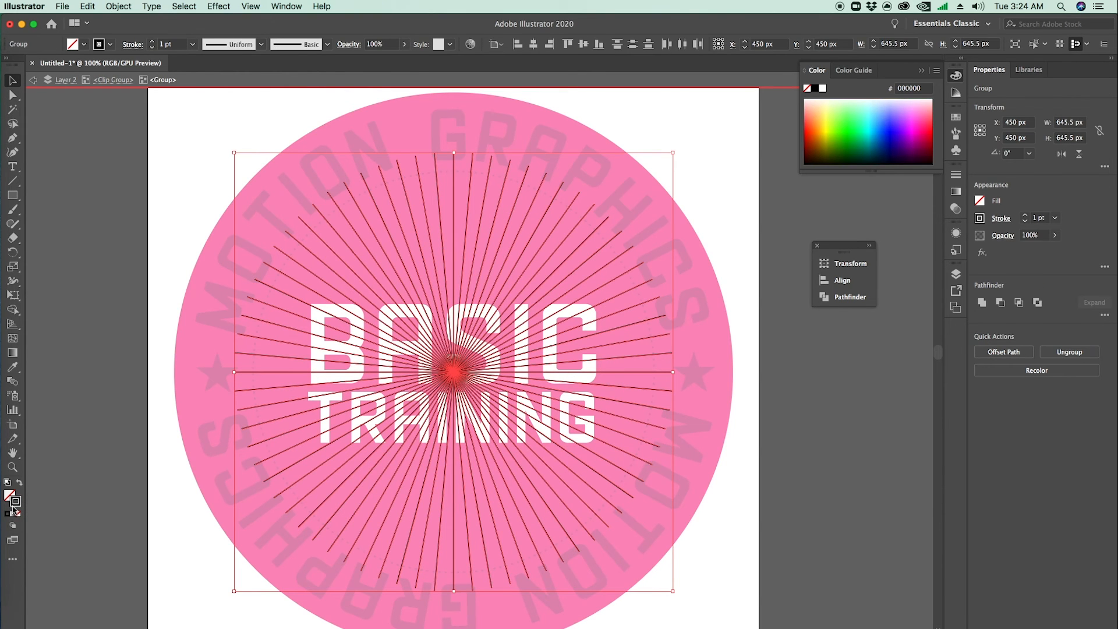
double_click(12, 506)
type("bc005e")
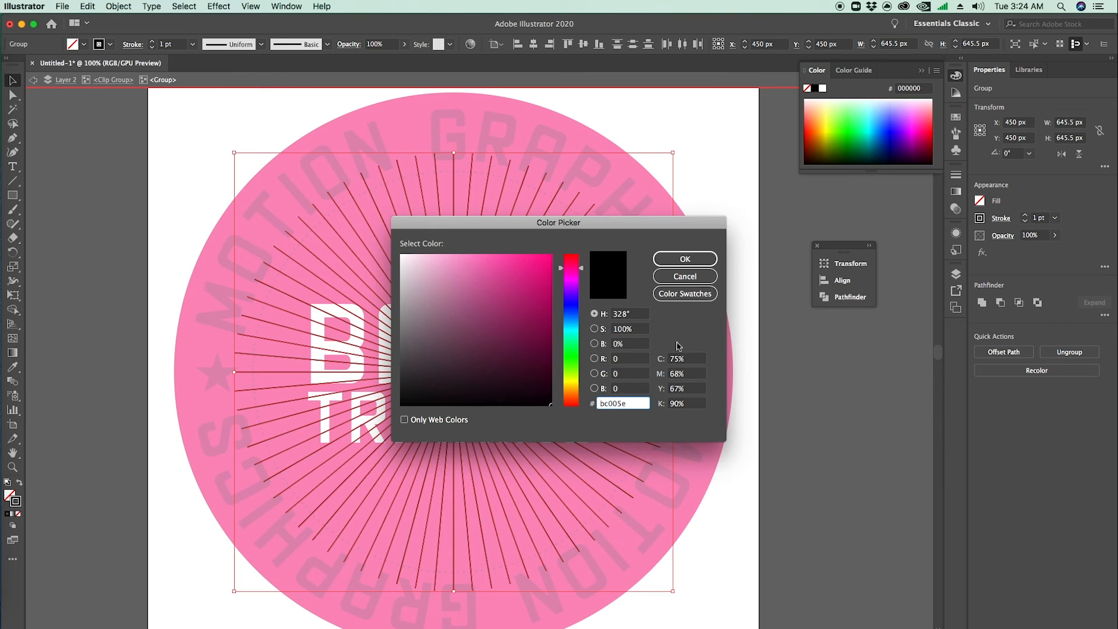
left_click(691, 267)
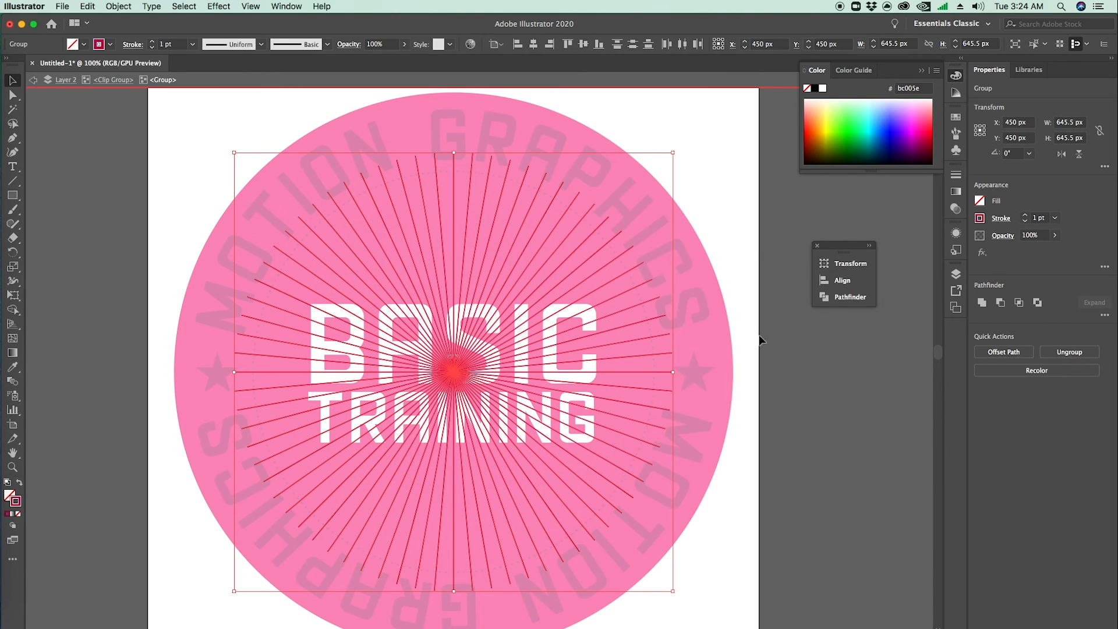
left_click(825, 442)
double_click(825, 442)
Step: Rename Layer 1, which holds the large pink circle, as Background
key("z")
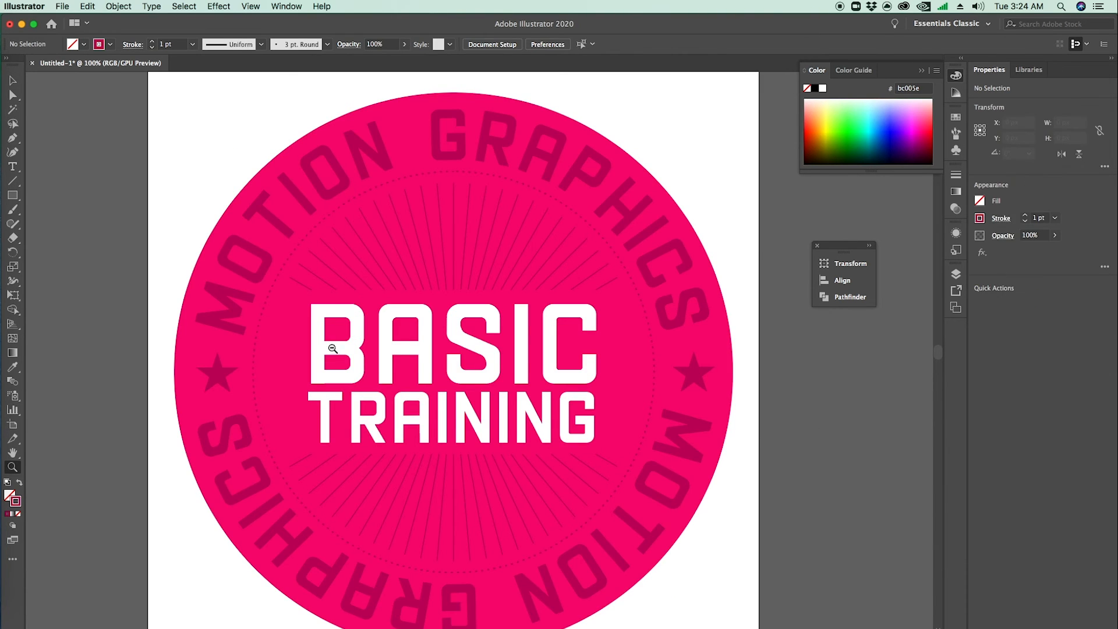
left_click(333, 347, "alt")
left_click(478, 348, "alt")
left_click(475, 352)
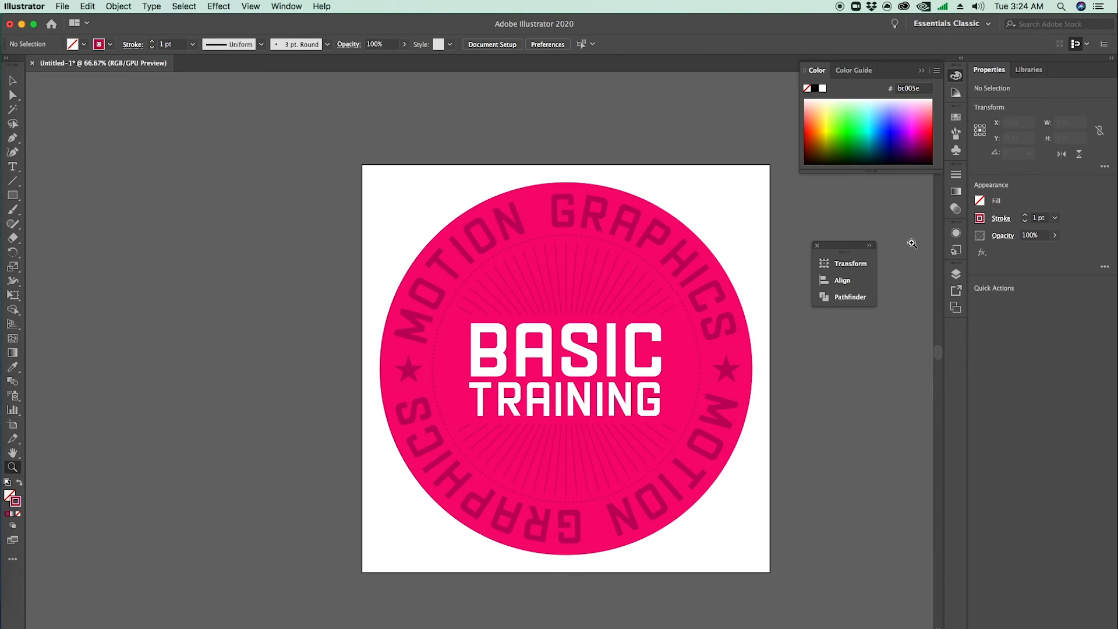
left_click(955, 275)
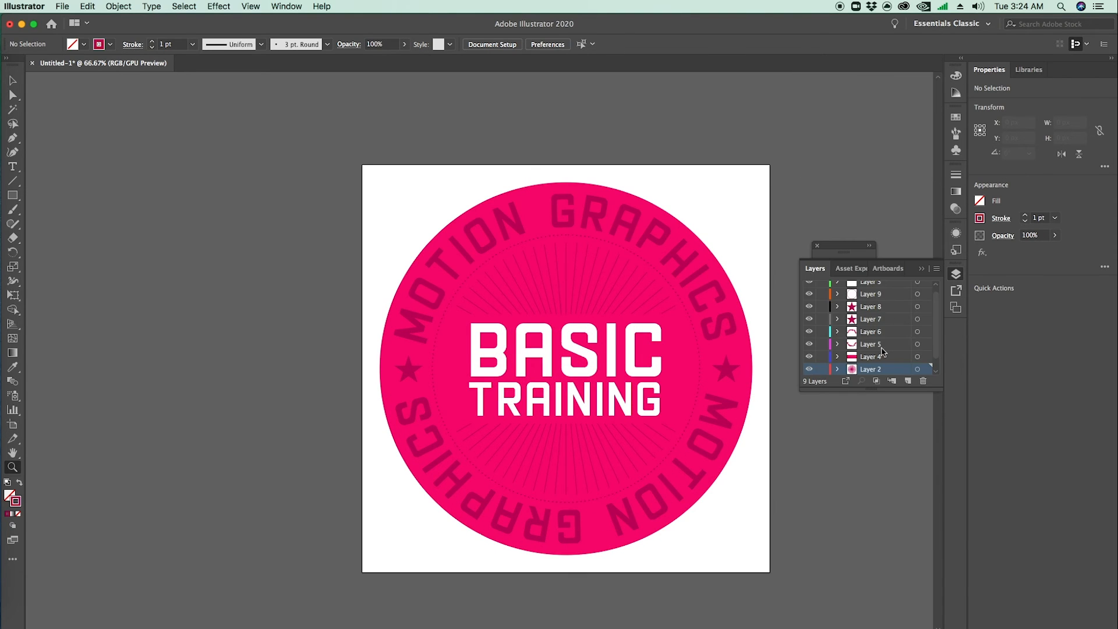
scroll(880, 352, "down", 1)
double_click(870, 369)
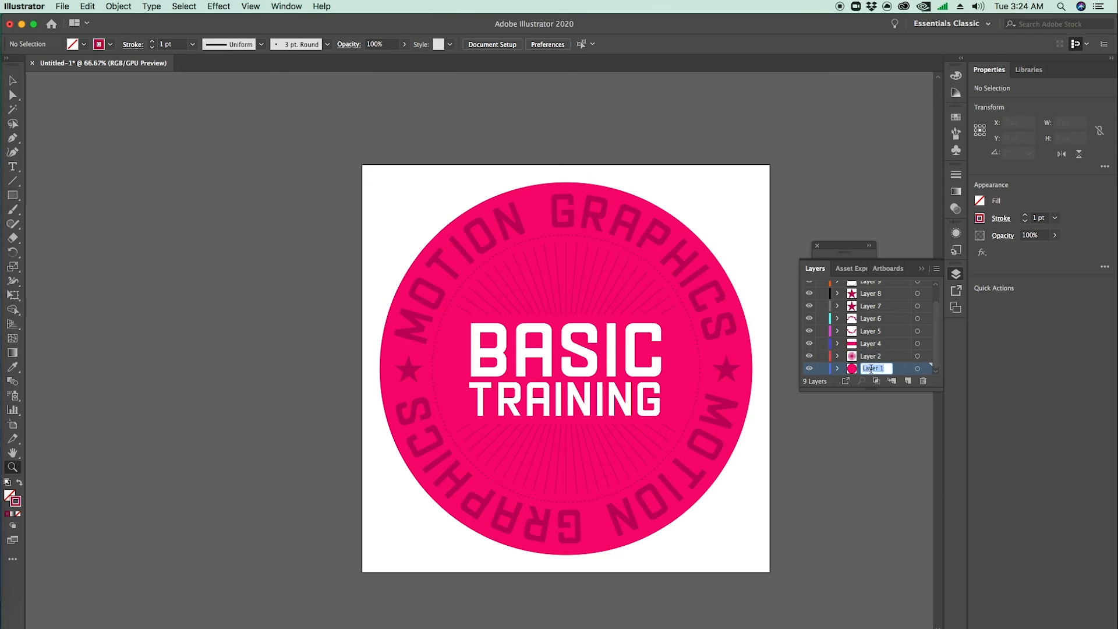
type("Background")
key("Return")
Step: Rename Layer 2 as "spoked lines" and Layer 4 as "SL Hider"
double_click(875, 358)
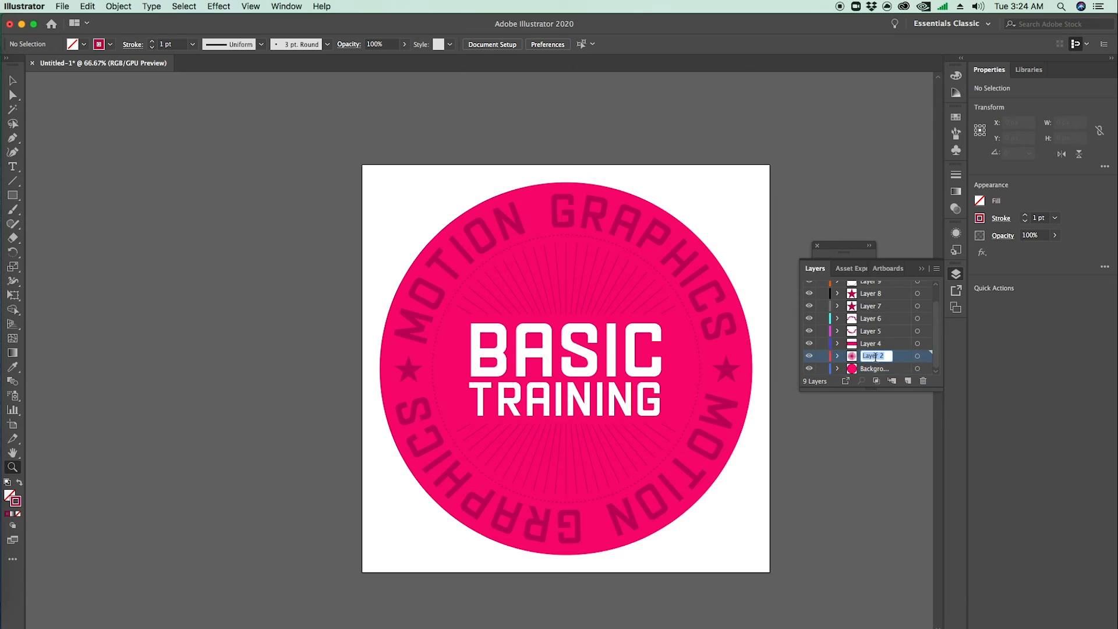
type("sp")
type("oked lines")
key("Return")
double_click(868, 343)
key("BackSpace")
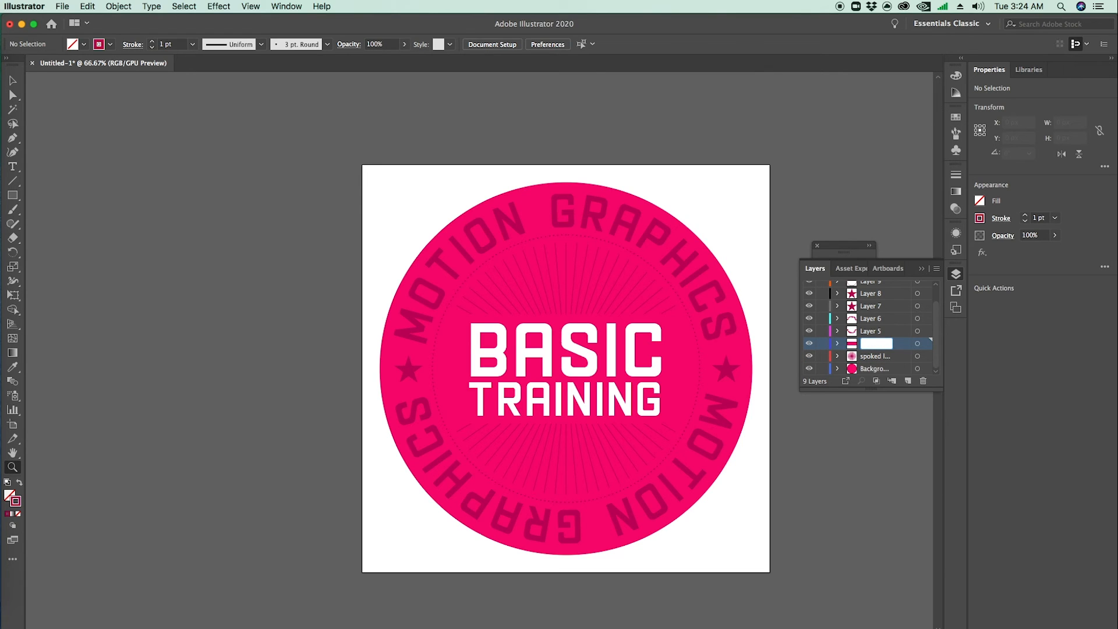
key("Return")
Step: Rename Layer 5 as "Bottom MG" and Layer 6 as "Top MG"
double_click(873, 330)
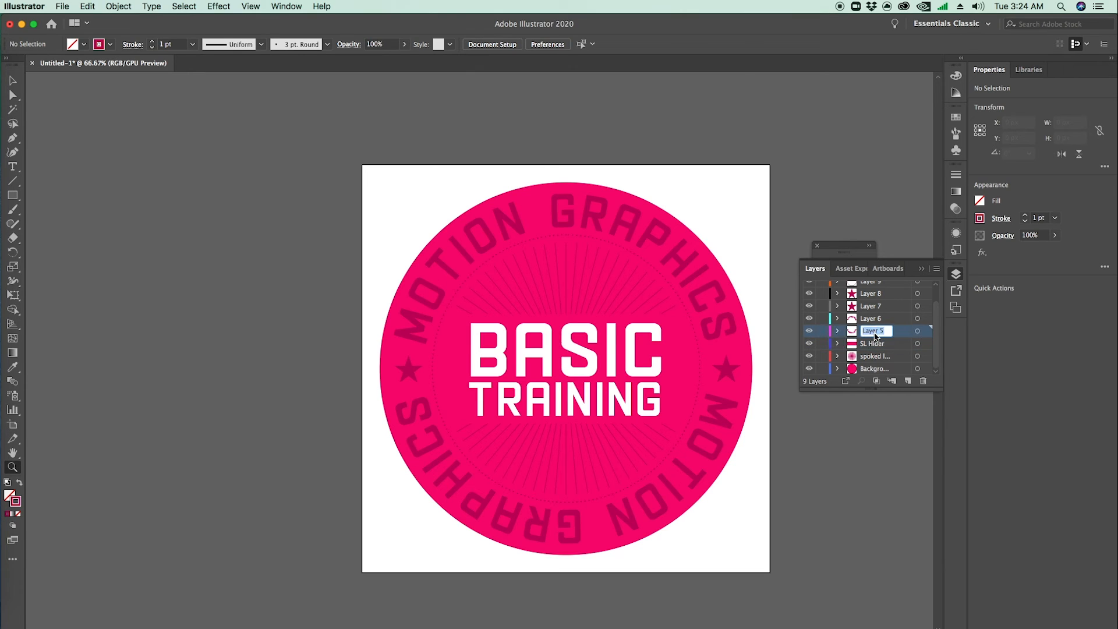
type("Bottom MG")
double_click(870, 318)
type("T")
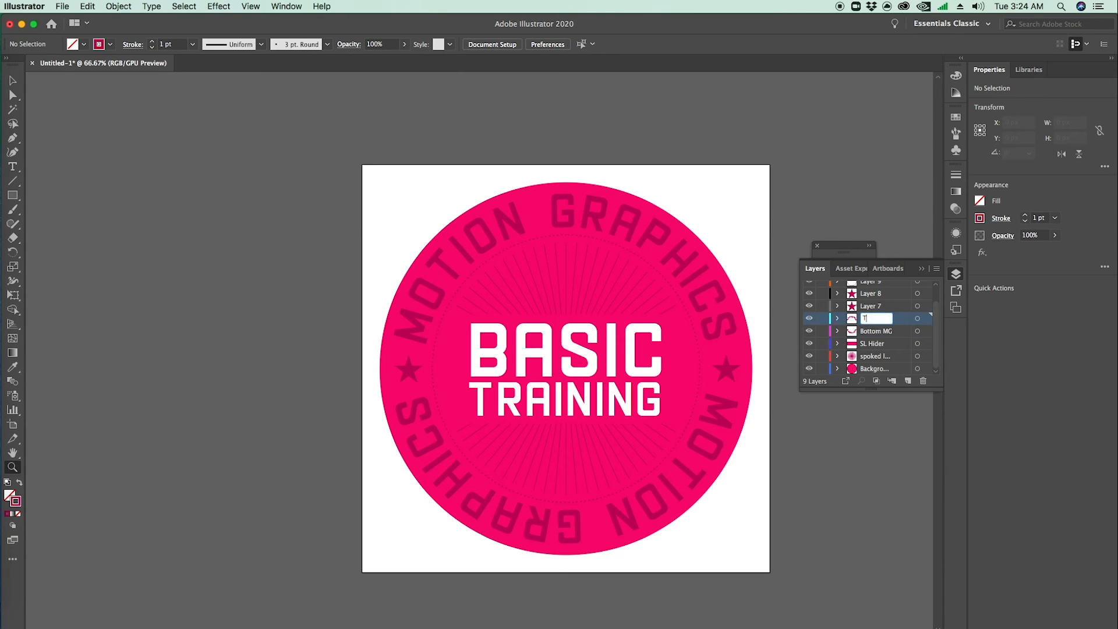
type("op MG")
key("Return")
Step: Identify the star on Layer 7 by toggling the layer's visibility, and rename the layer as "R Star"
left_click(870, 306)
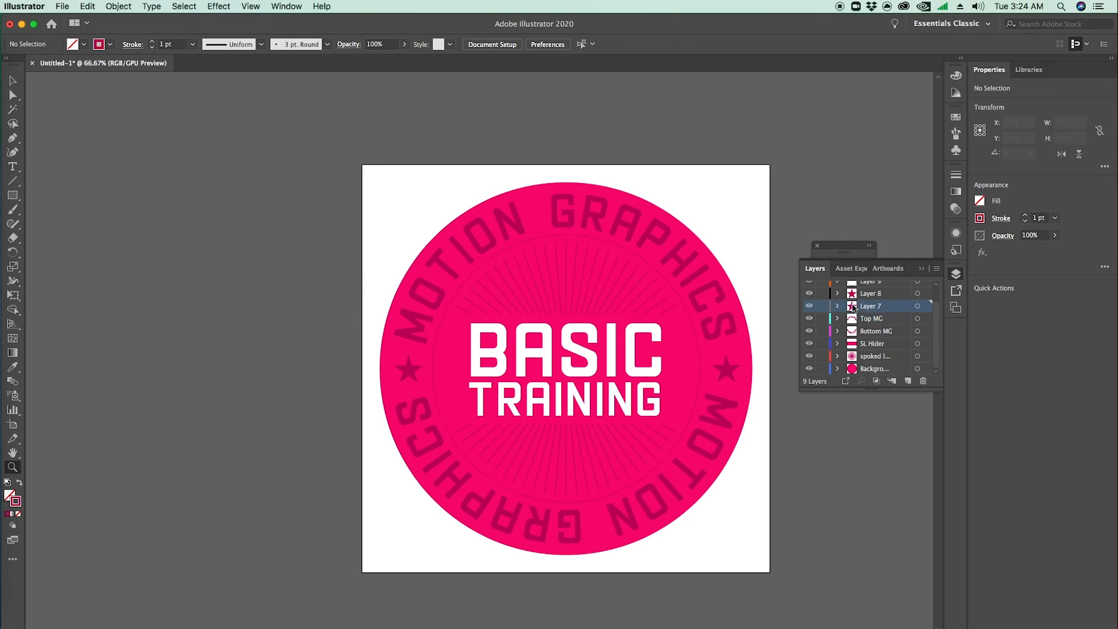
left_click(809, 306)
left_click(809, 306)
left_click(809, 307)
left_click(809, 307)
left_click(809, 306)
left_click(809, 307)
double_click(875, 308)
type("R Star")
key("Return")
Step: Rename Layer 8 as "L Star" and Layer 9 as "Dotted Circle"
double_click(875, 295)
type("L S")
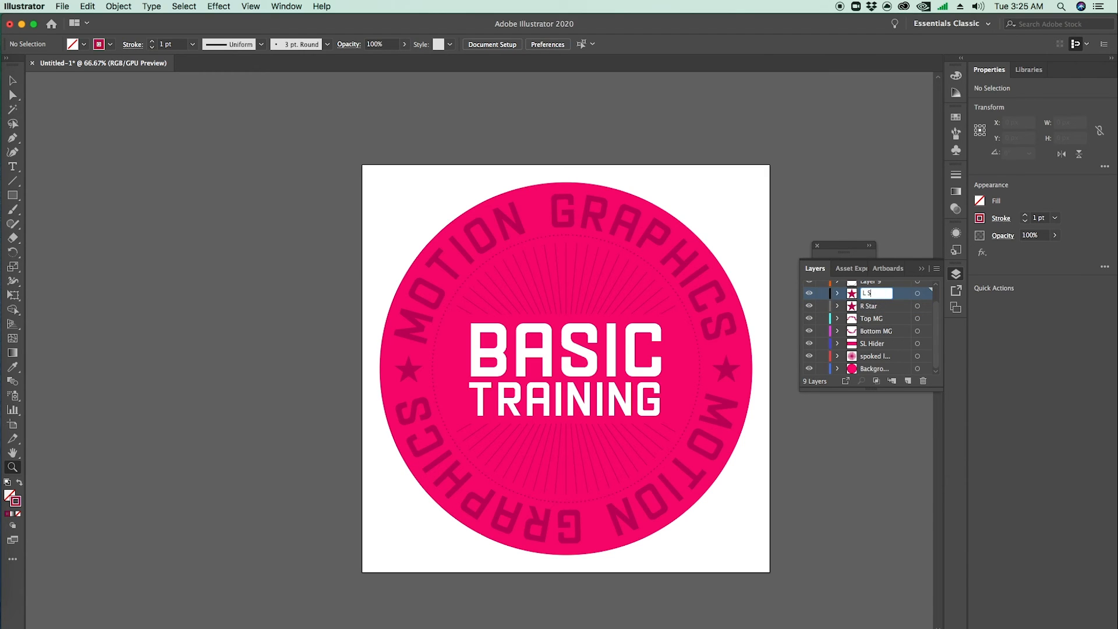
type("tar")
key("Return")
scroll(881, 306, "up", 1)
left_click(876, 299)
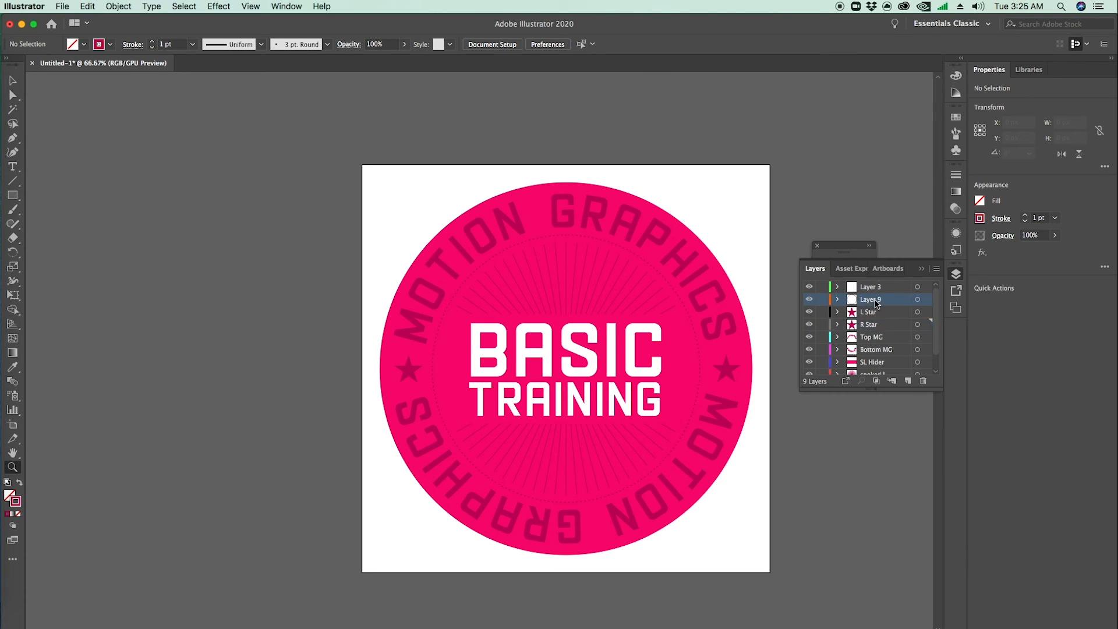
double_click(873, 300)
type("Dotted Circle")
key("Return")
Step: Check the content of Layer 3 by toggling its visibility, and rename it as "Basic Training"
left_click(809, 286)
left_click(809, 287)
double_click(879, 287)
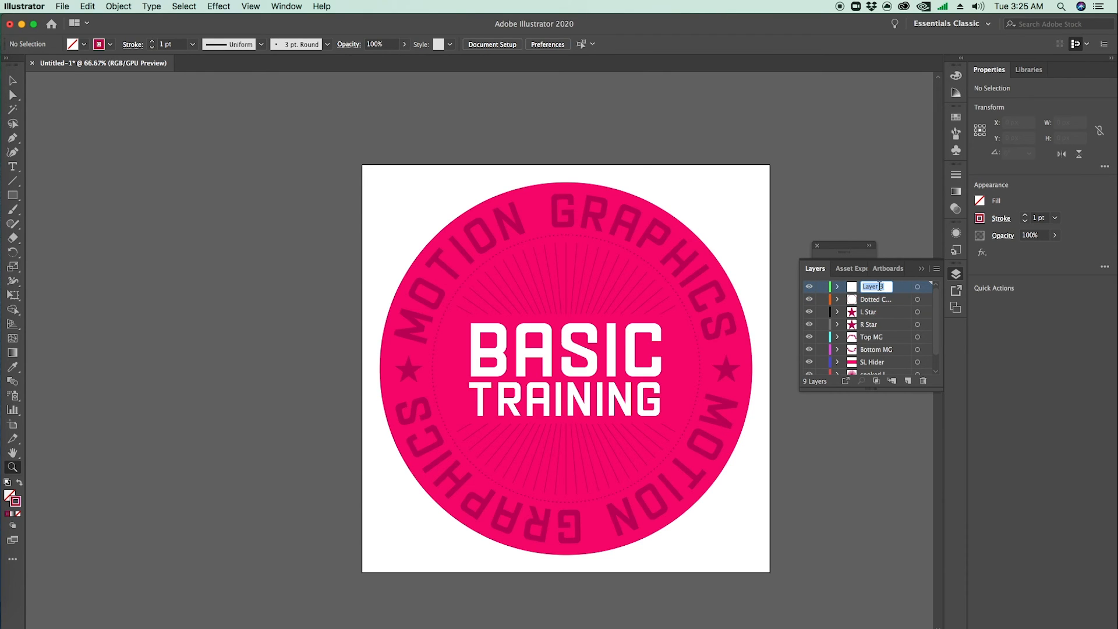
type("Basic Training")
key("Return")
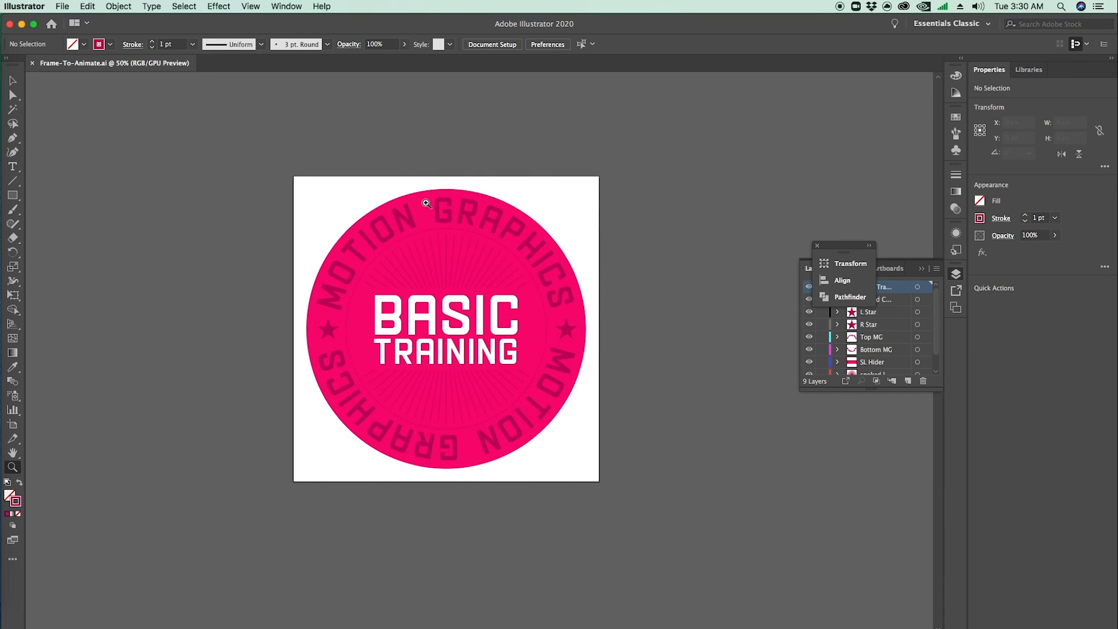
Step: Copy the pink background circle and paste it in place on a new layer above Basic Training
key("v")
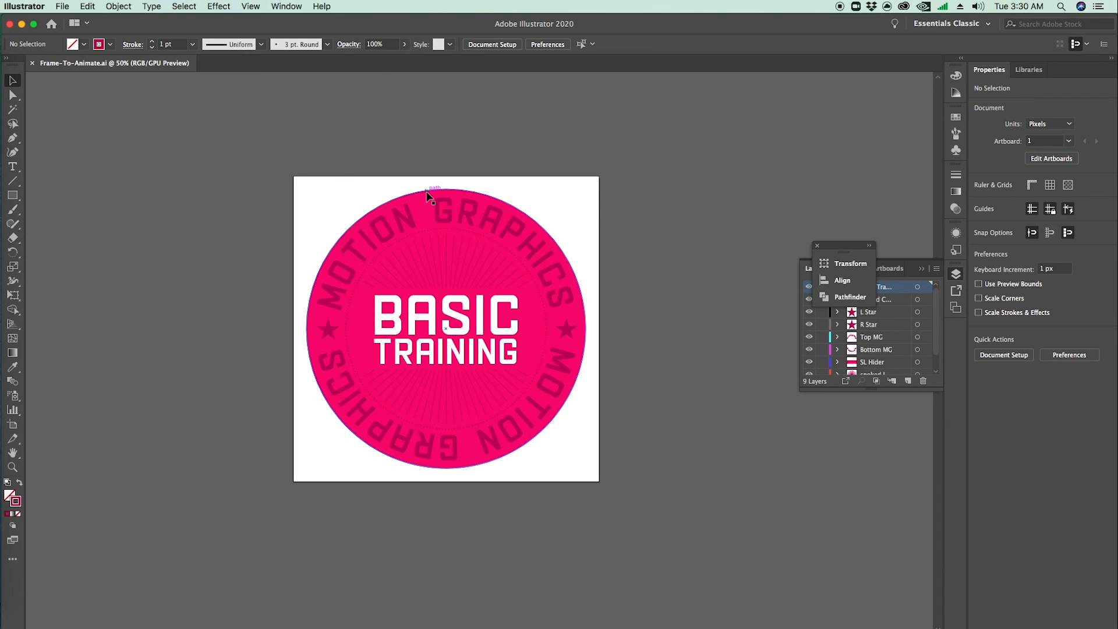
left_click(426, 192)
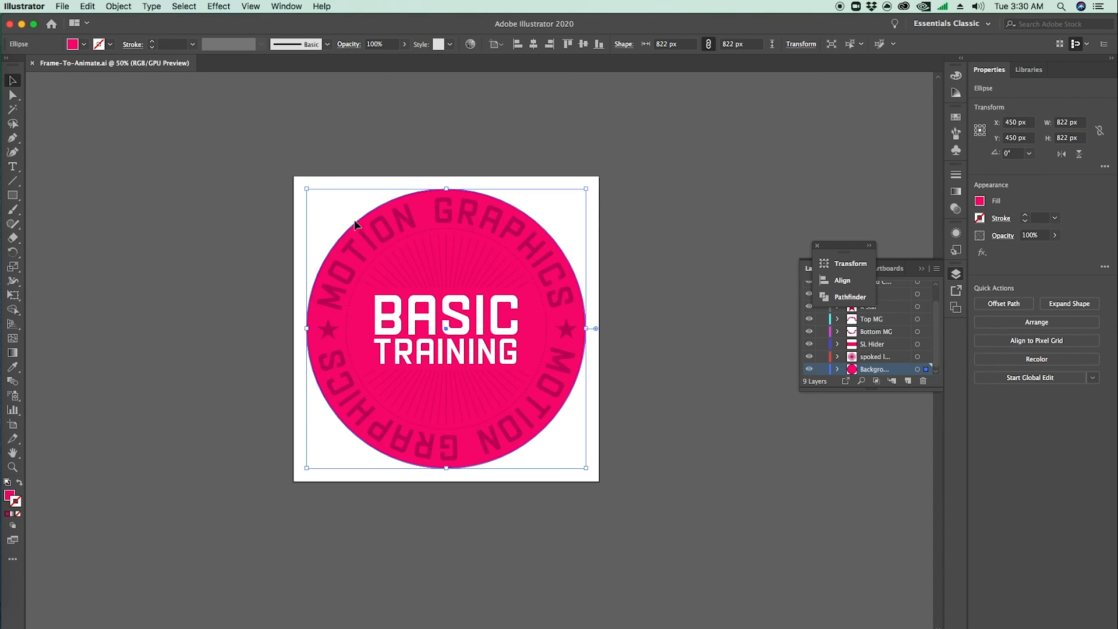
key("a")
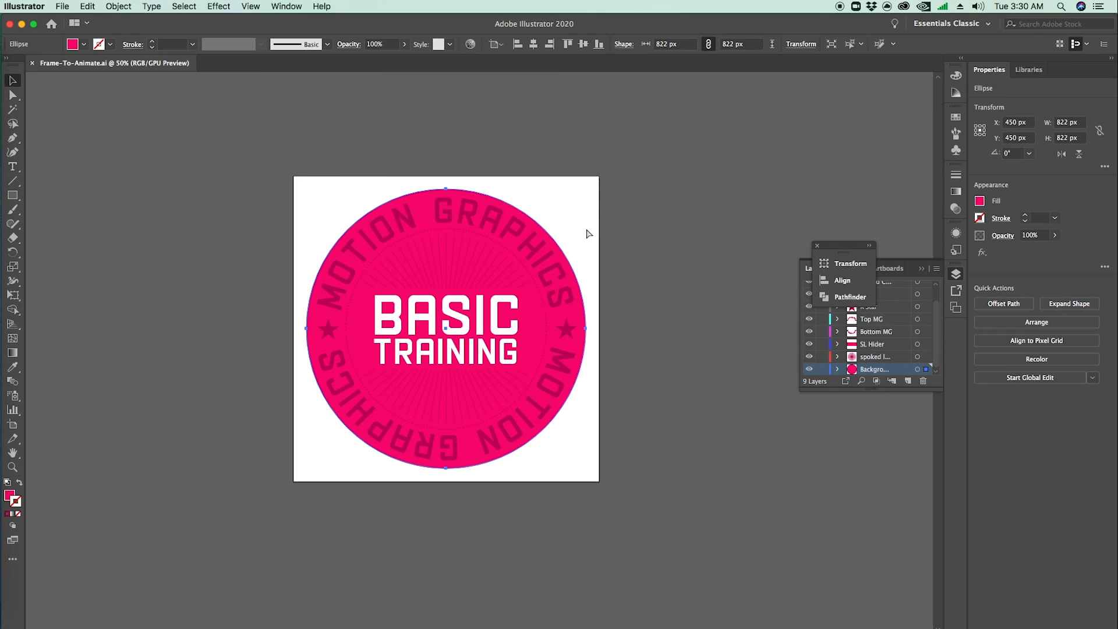
left_click_drag(854, 246, 834, 157)
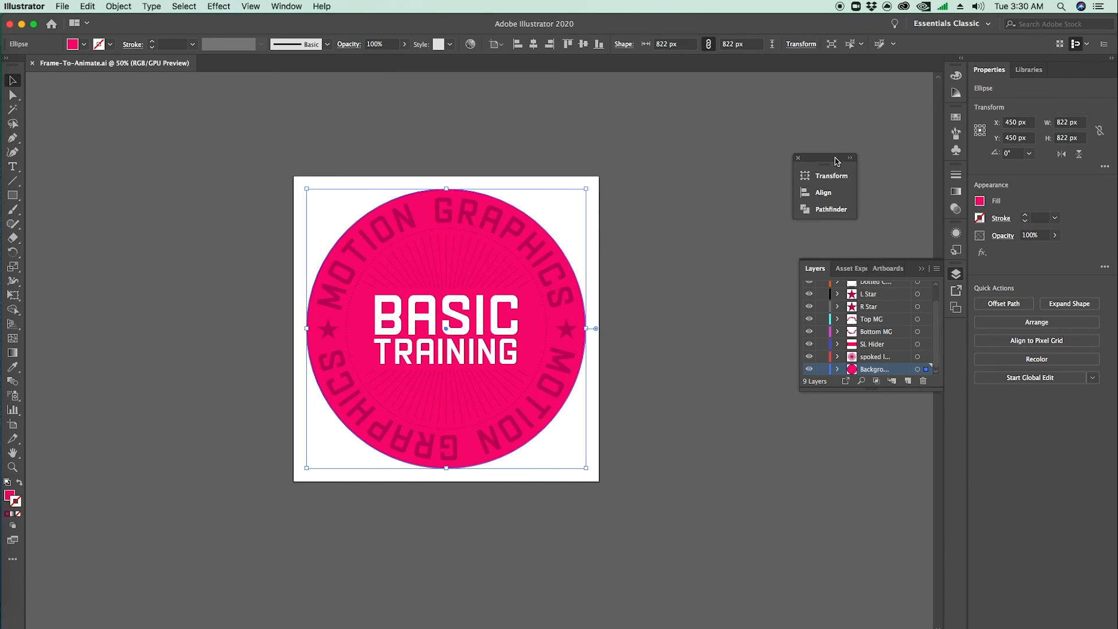
scroll(874, 310, "up", 3)
left_click(880, 287)
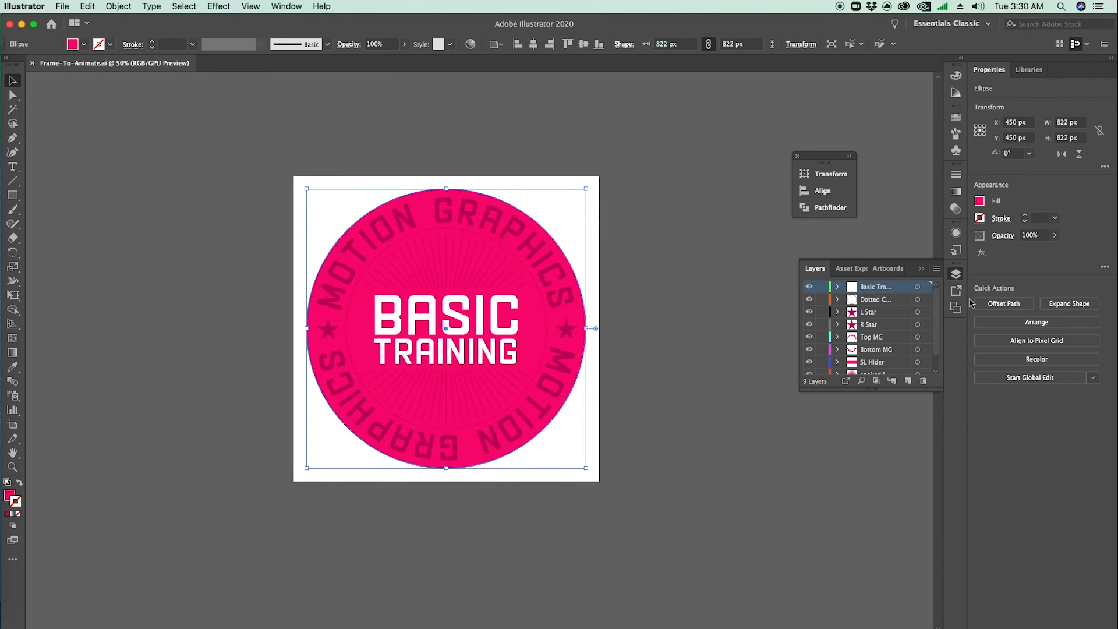
left_click(906, 382)
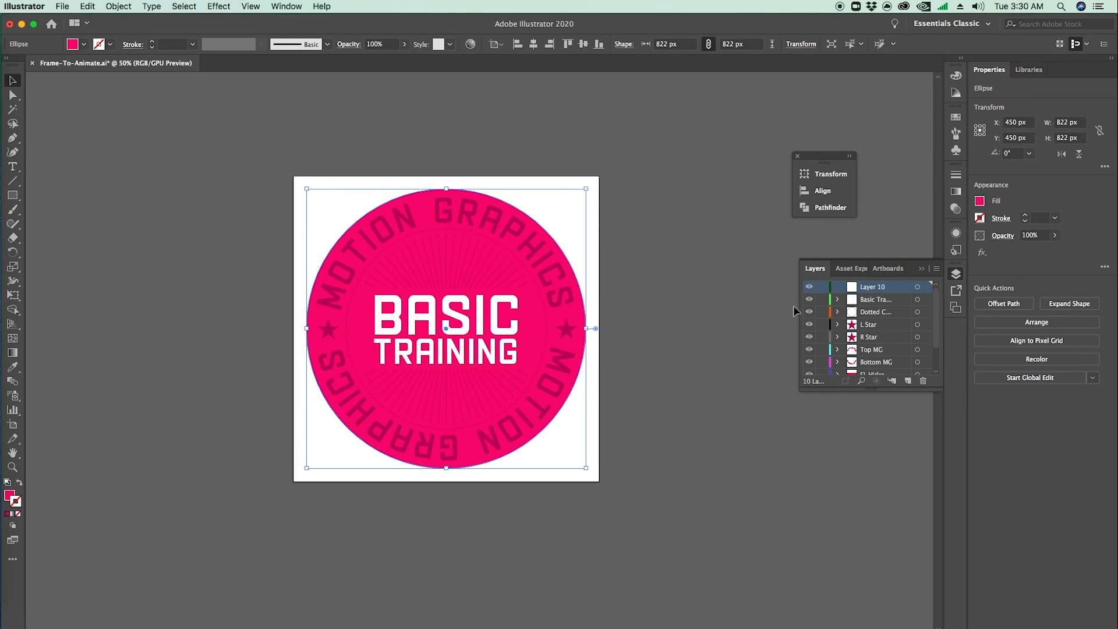
key("super+f")
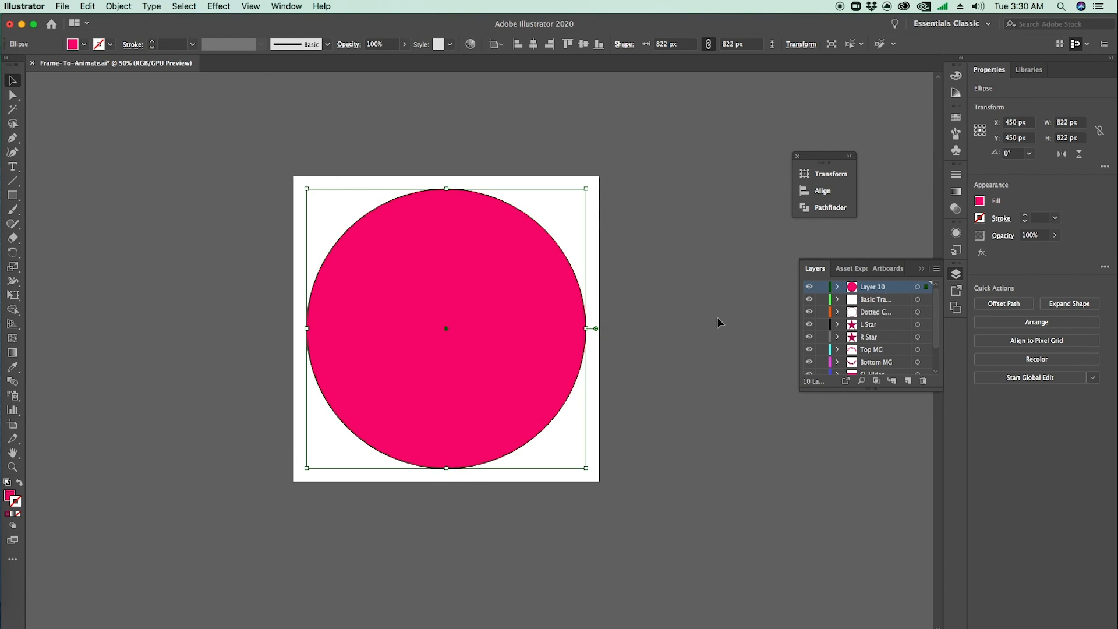
left_click(717, 317)
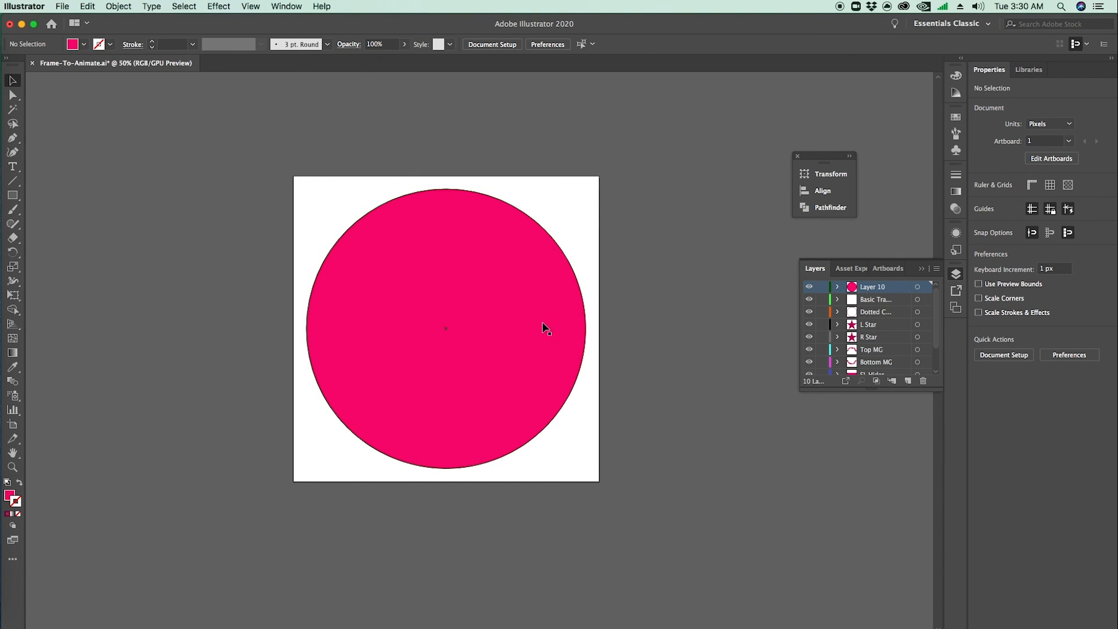
Step: Draw a rectangle about 1161 × 482 px over the lower half of the top circle, and copy the circle
left_click(14, 195)
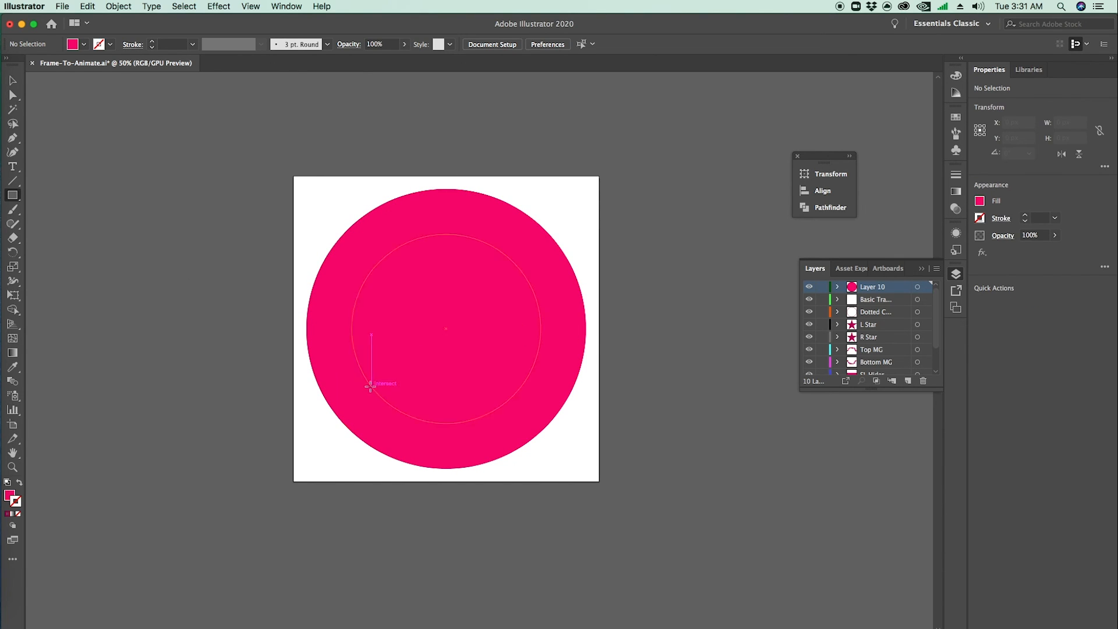
left_click_drag(255, 328, 649, 492)
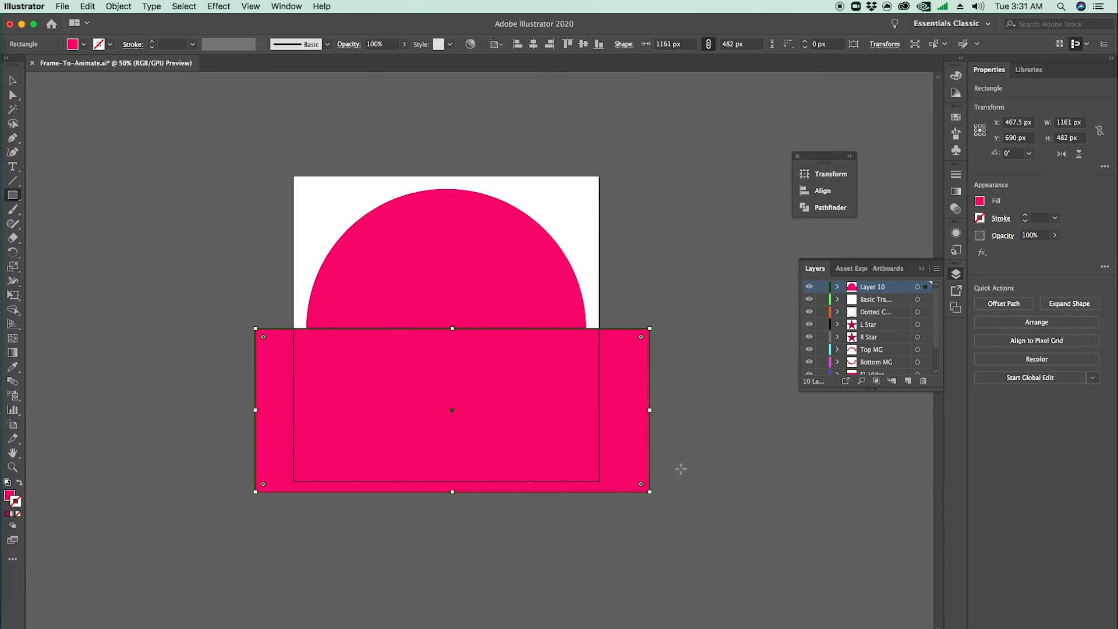
key("v")
left_click(524, 287)
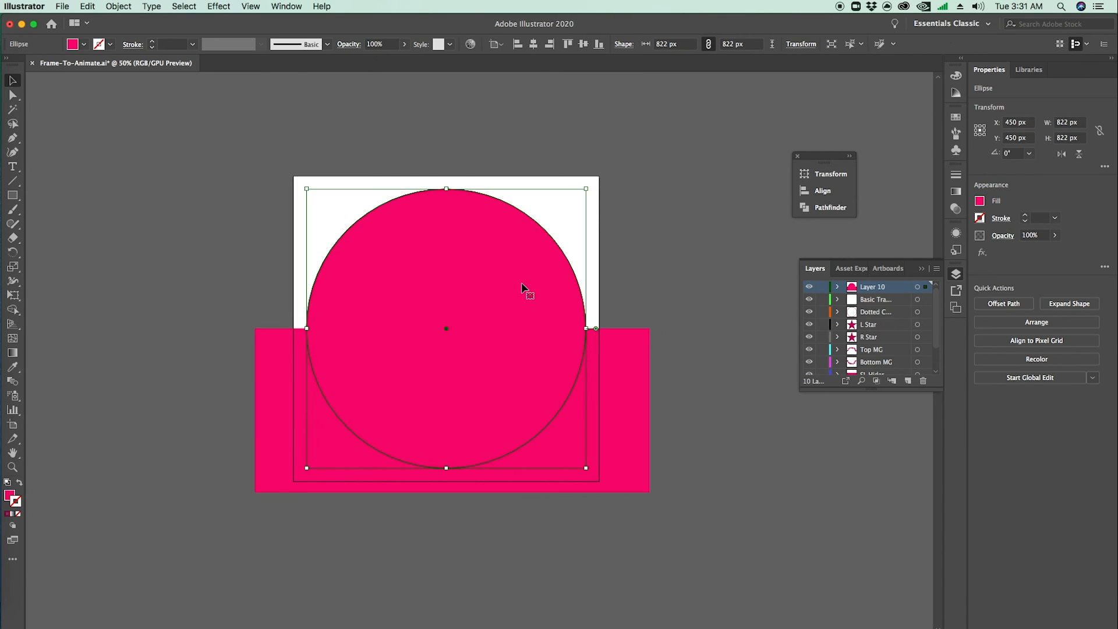
left_click(89, 7)
left_click(106, 68)
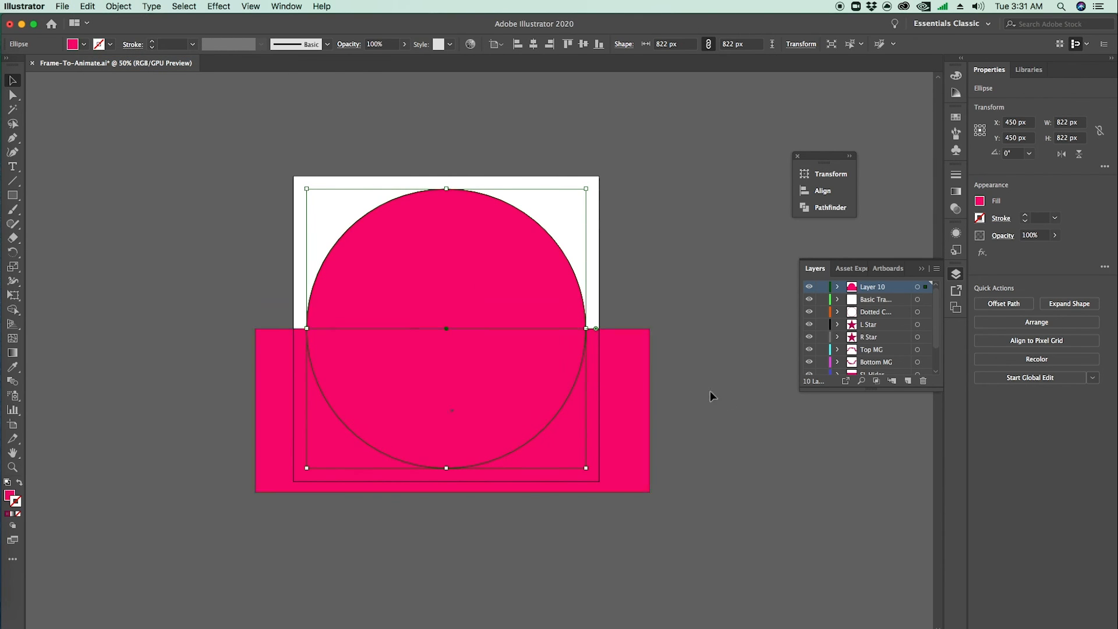
Step: Try to trim the top circle to its upper half by subtracting the rectangle with Minus Front, and restore the full circle
left_click(691, 411)
left_click(634, 400)
left_click(491, 274, "shift")
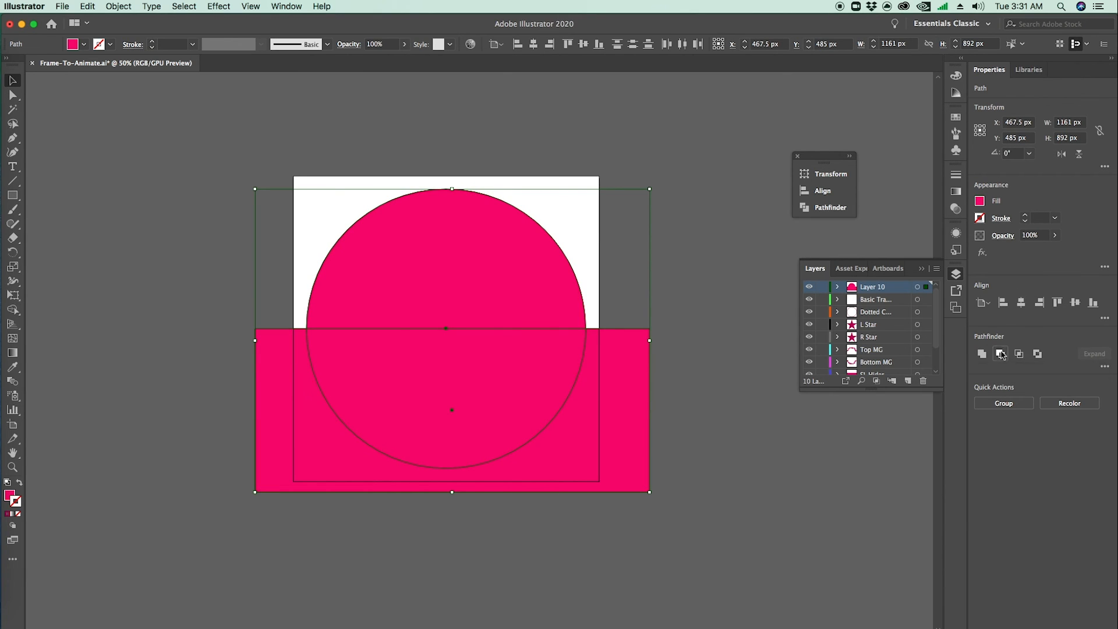
left_click(1001, 354)
left_click(741, 414)
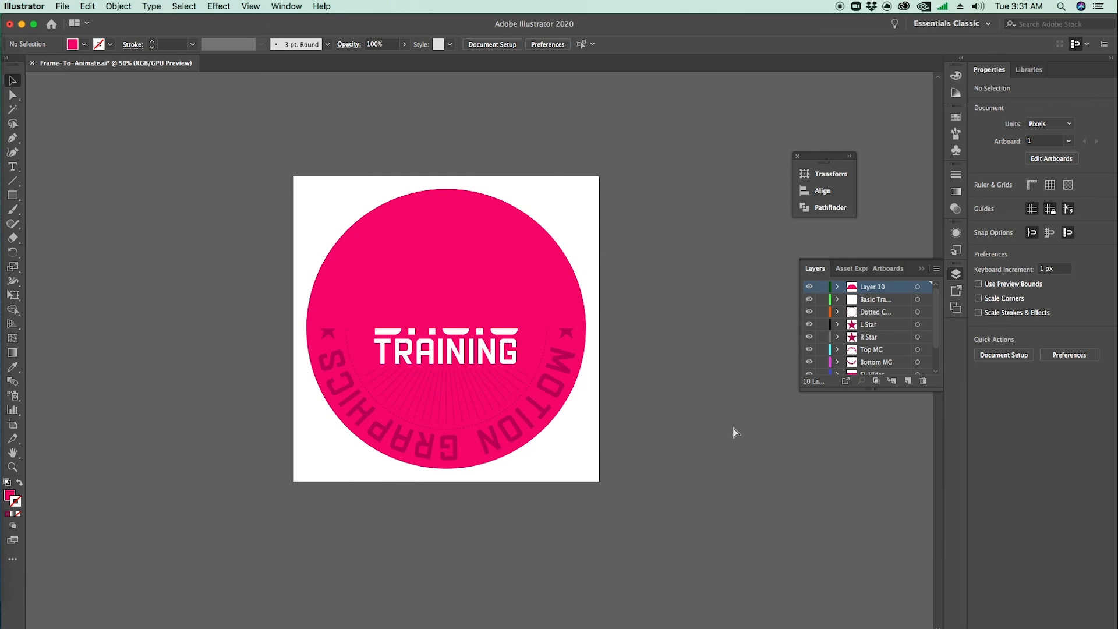
key("super+z")
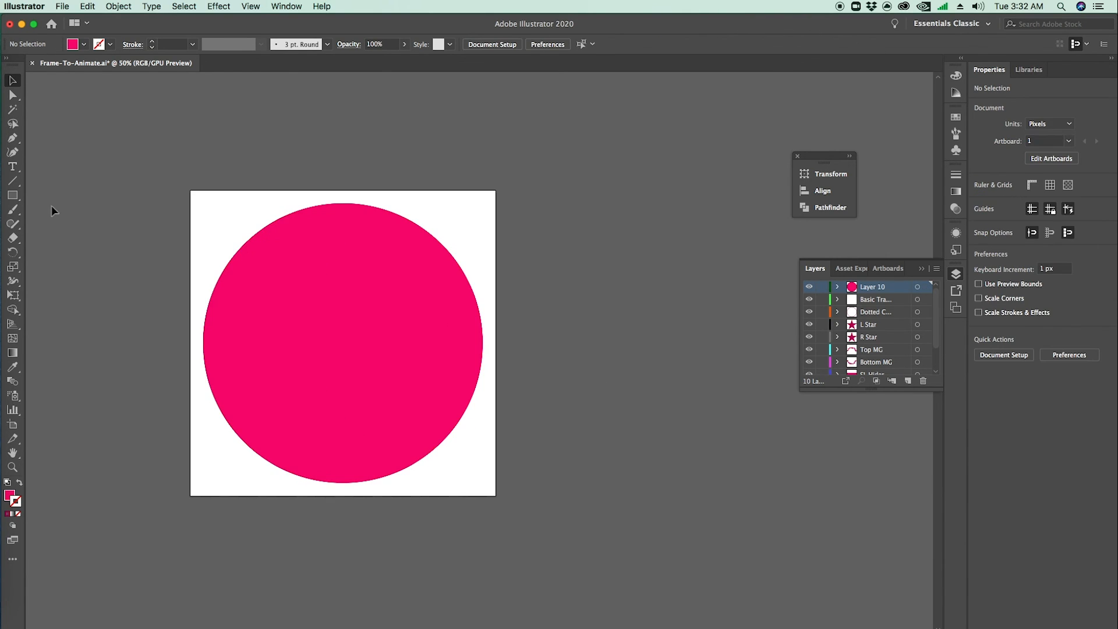
Step: Draw a rectangle about 1318 × 513 px covering the upper half of the top circle
left_click(13, 195)
left_click_drag(108, 175, 556, 349)
key("v")
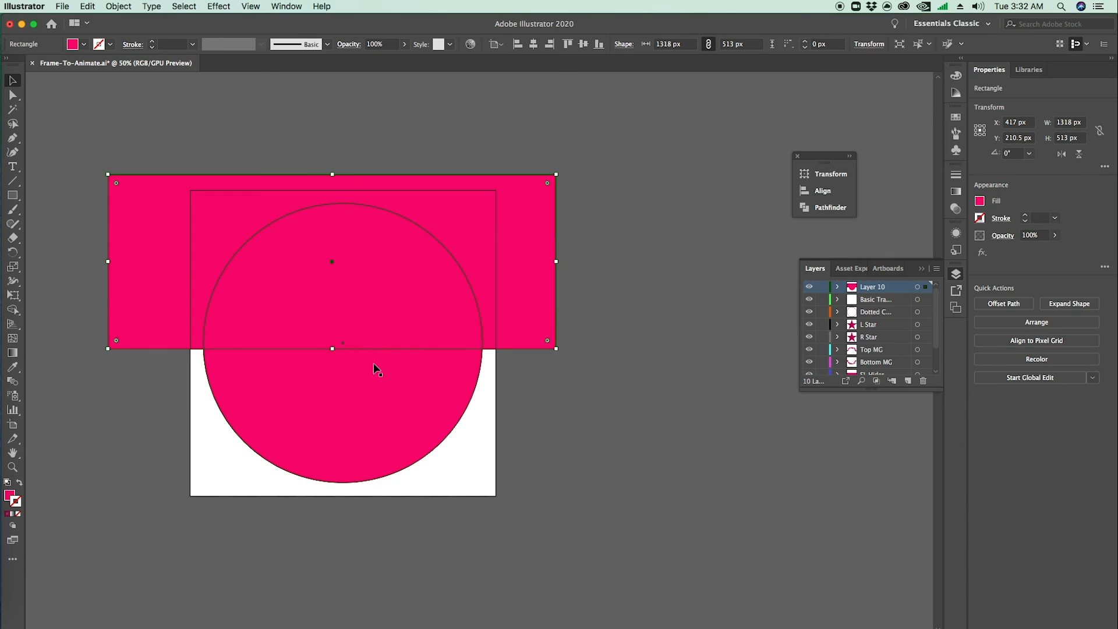
key("super+equal")
key("super+equal")
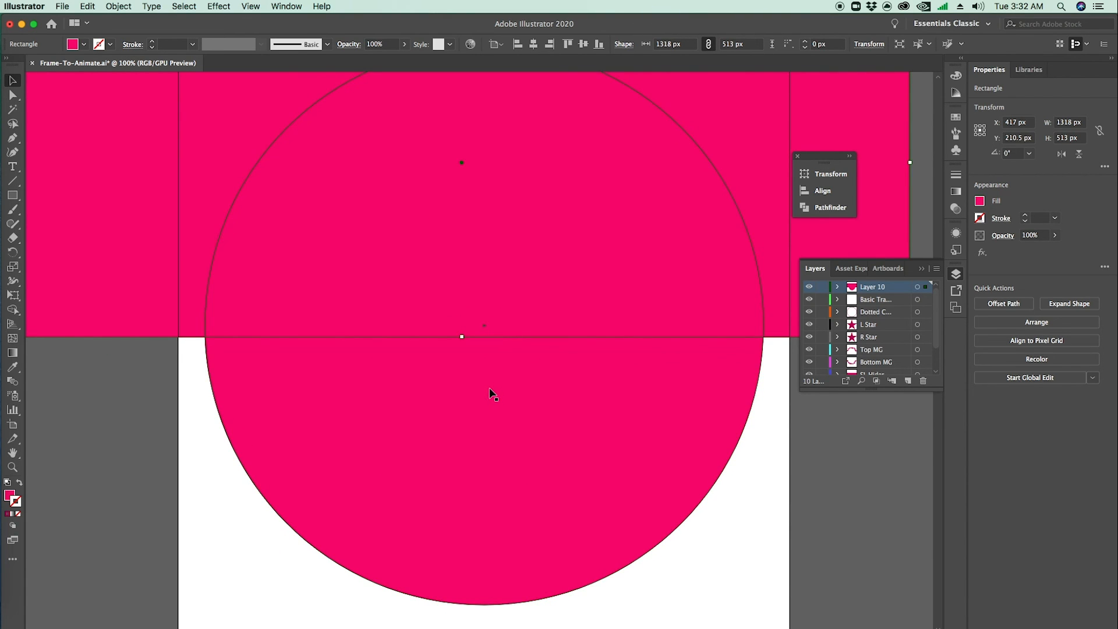
Step: Align the rectangle's lower edge with the top circle's centre and subtract it with Minus Front, keeping the lower half-circle
left_click_drag(775, 252, 776, 243)
left_click(627, 395)
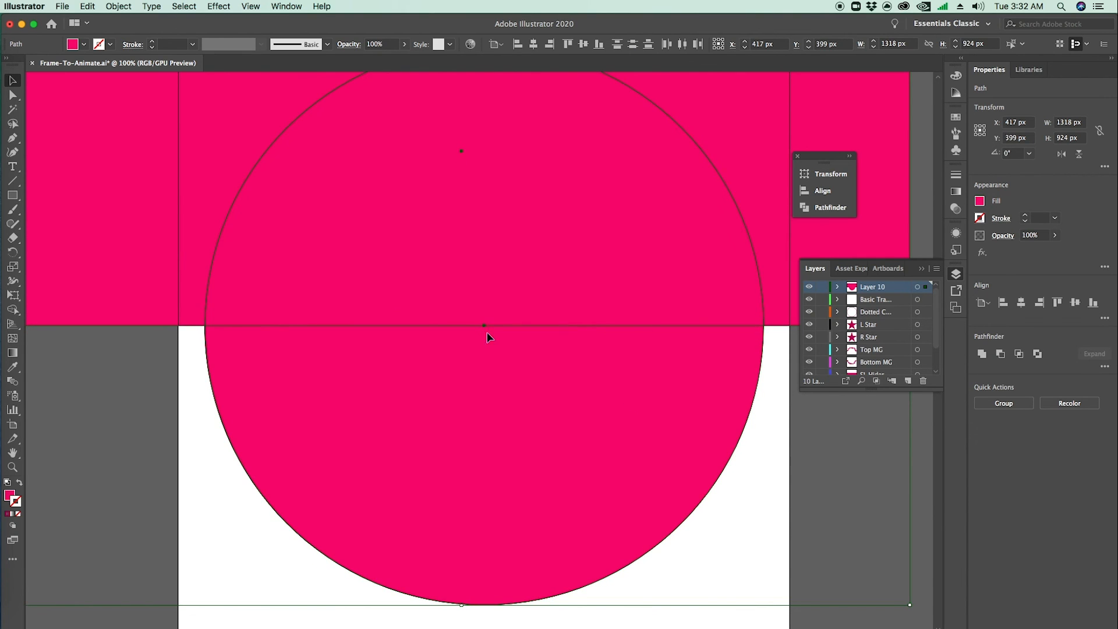
key("z")
left_click(476, 348, "alt")
left_click(470, 352, "alt")
left_click(463, 356, "alt")
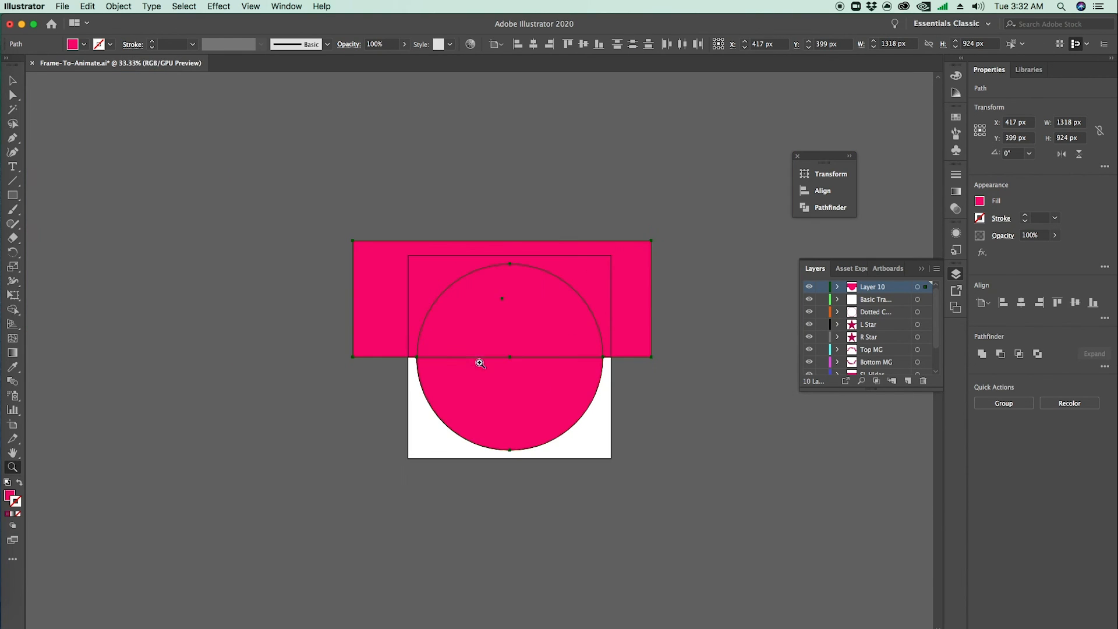
key("v")
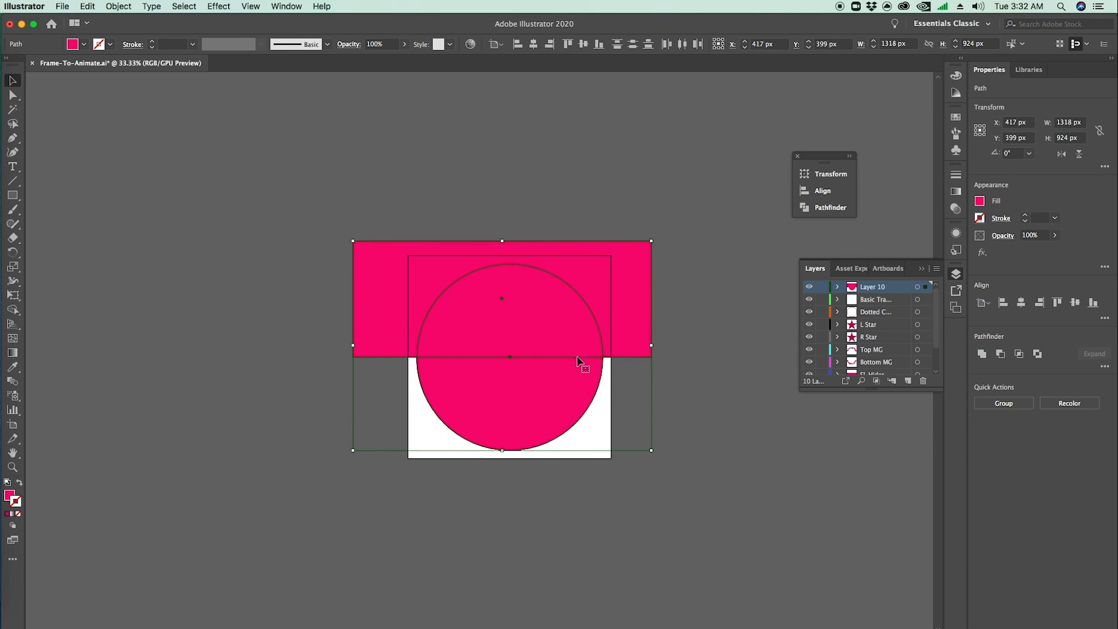
left_click(1001, 353)
left_click(760, 464)
Step: Select the upper and lower half-circles together and fill them with bright green 00ff6d
key("z")
left_click(513, 359)
key("v")
left_click(501, 391)
left_click(491, 301)
left_click(517, 395)
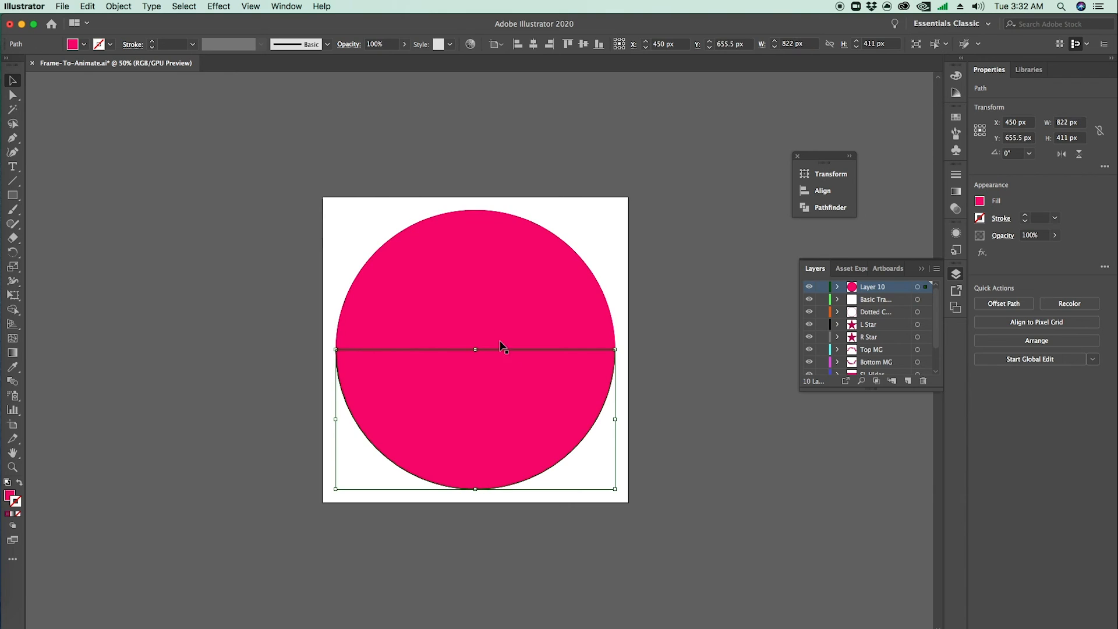
left_click(486, 295, "shift")
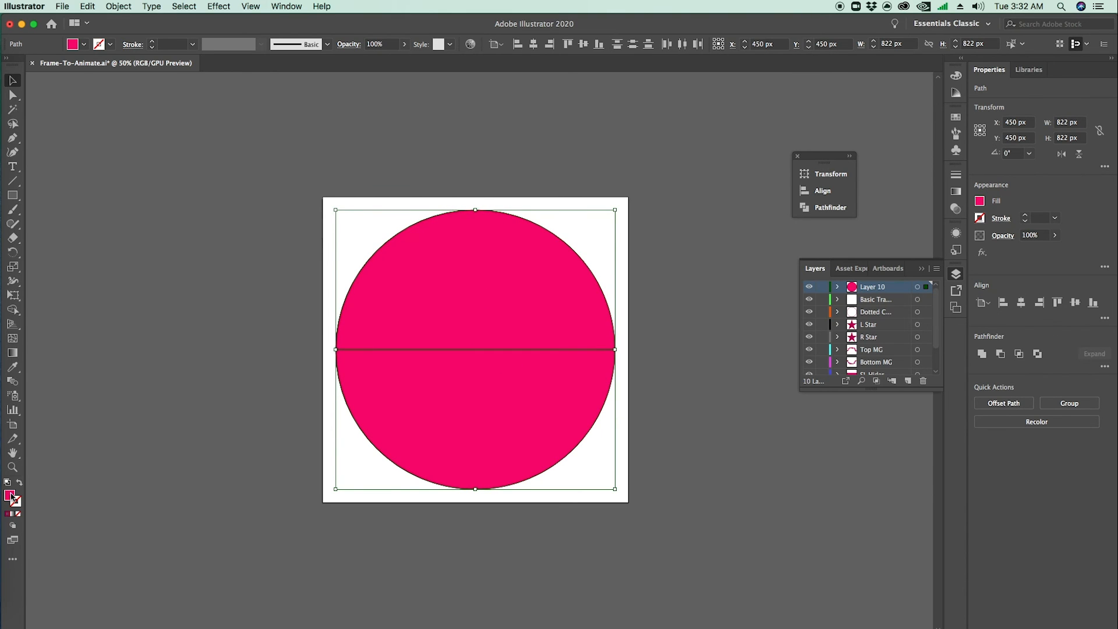
double_click(10, 495)
left_click(570, 344)
left_click_drag(536, 283, 566, 248)
left_click(673, 263)
left_click(750, 320)
Step: Recolor both half-circles dark green 2a6b00
left_click(540, 331)
left_click(514, 383, "shift")
double_click(12, 498)
left_click_drag(568, 349, 571, 366)
left_click_drag(541, 323, 551, 342)
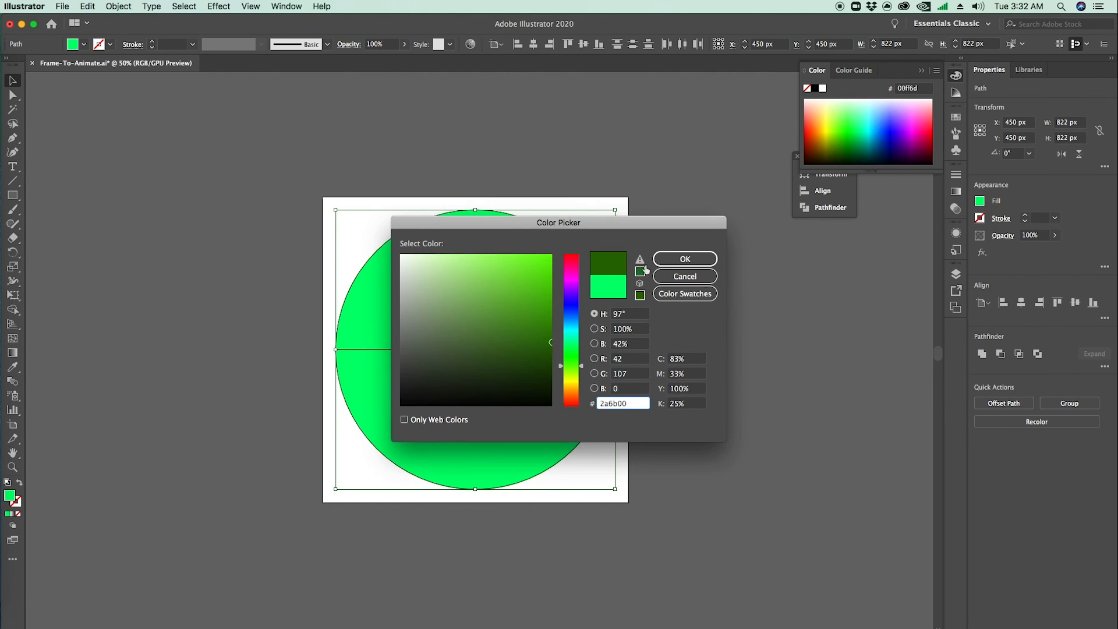
left_click(684, 259)
left_click(741, 347)
Step: Change the fill of both half-circles to teal 00898c
key("z")
left_click(474, 354)
left_click(560, 377, "alt")
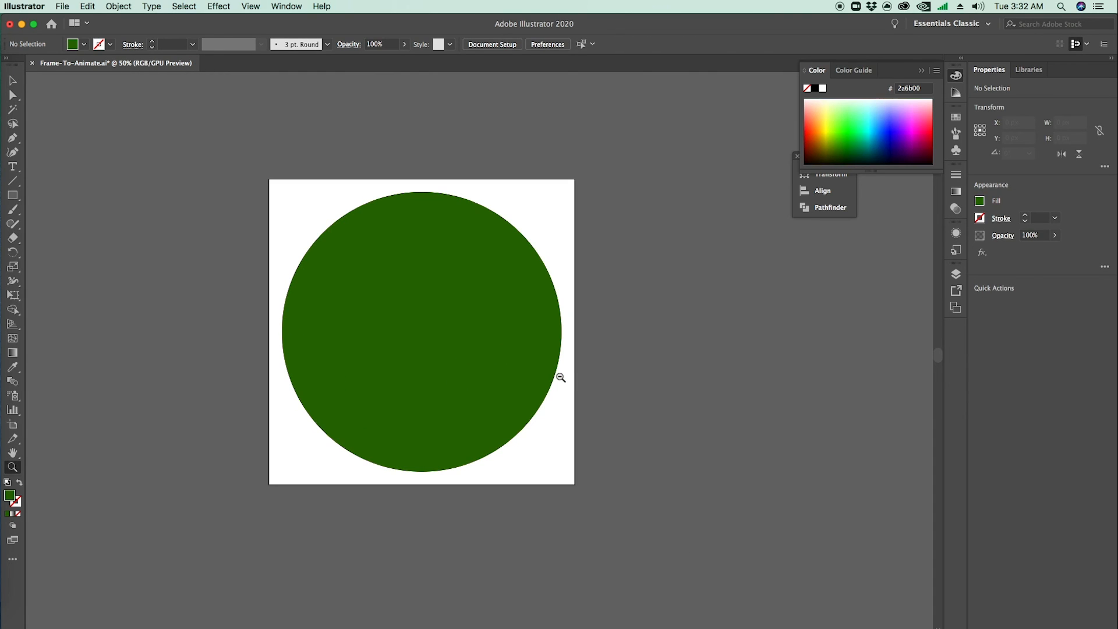
key("v")
left_click(526, 377)
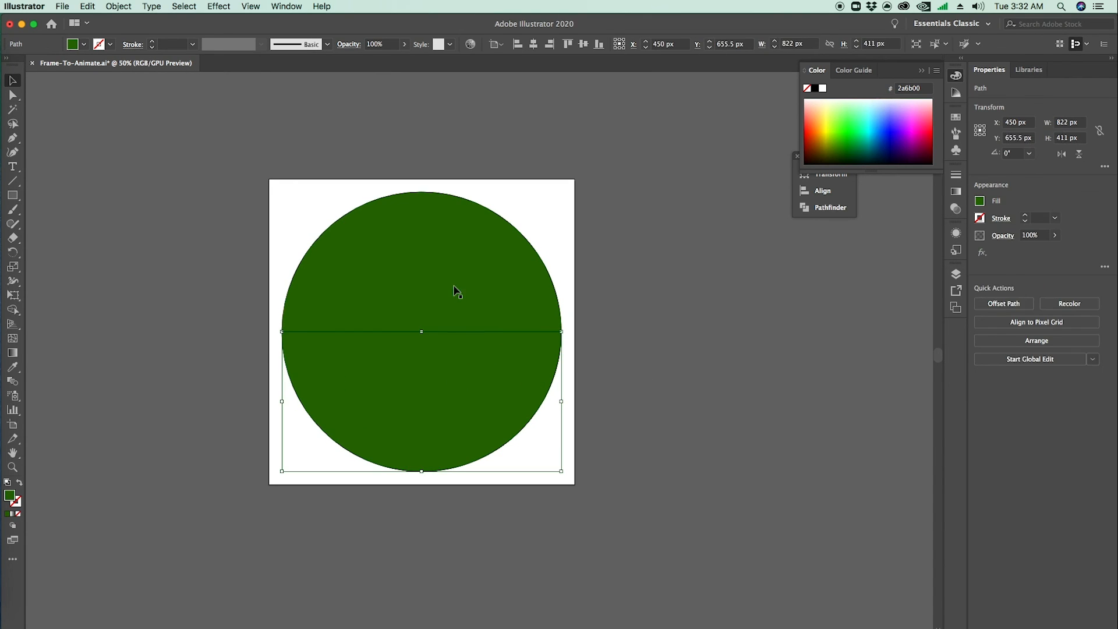
left_click(454, 287, "shift")
double_click(10, 495)
left_click(573, 325)
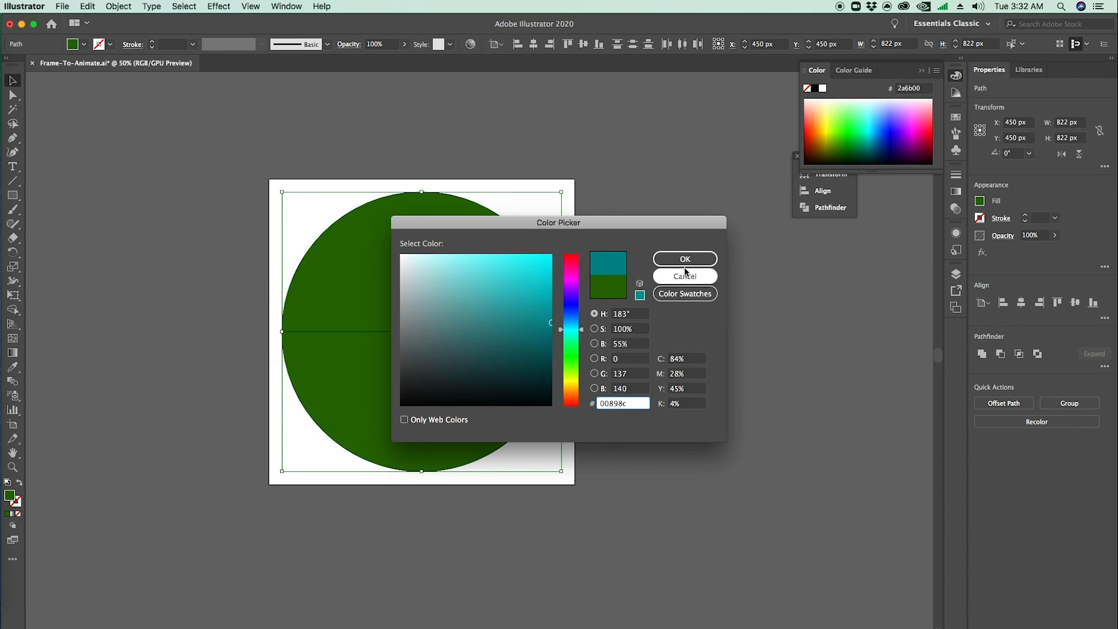
left_click(685, 262)
left_click(686, 270)
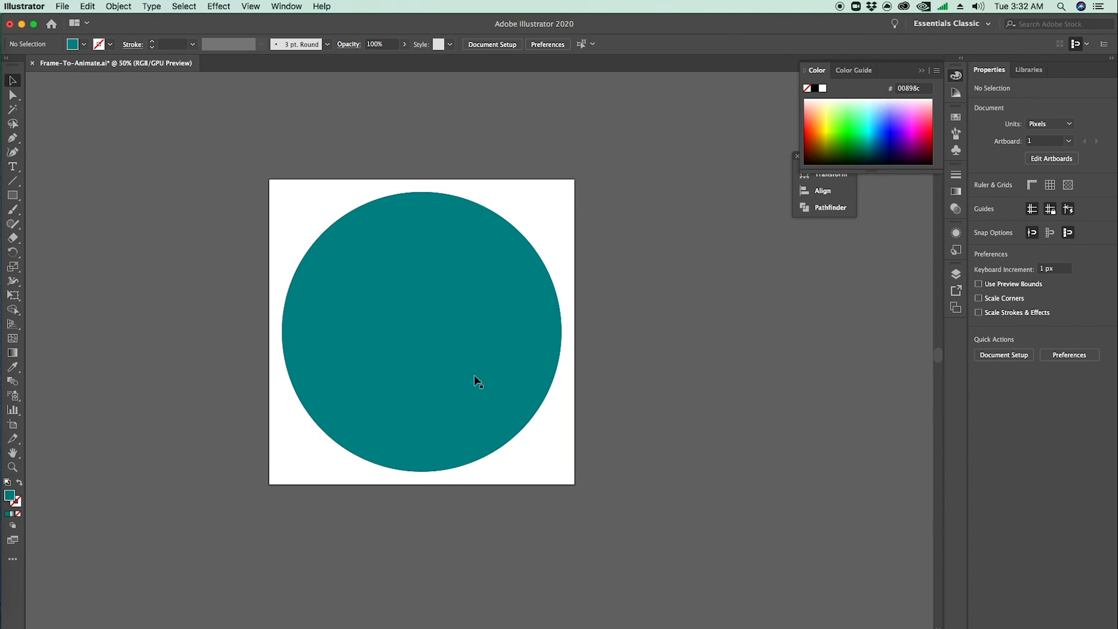
Step: Cut the lower half-circle and paste it in front at the same position on a new layer above Layer 10
left_click(956, 277)
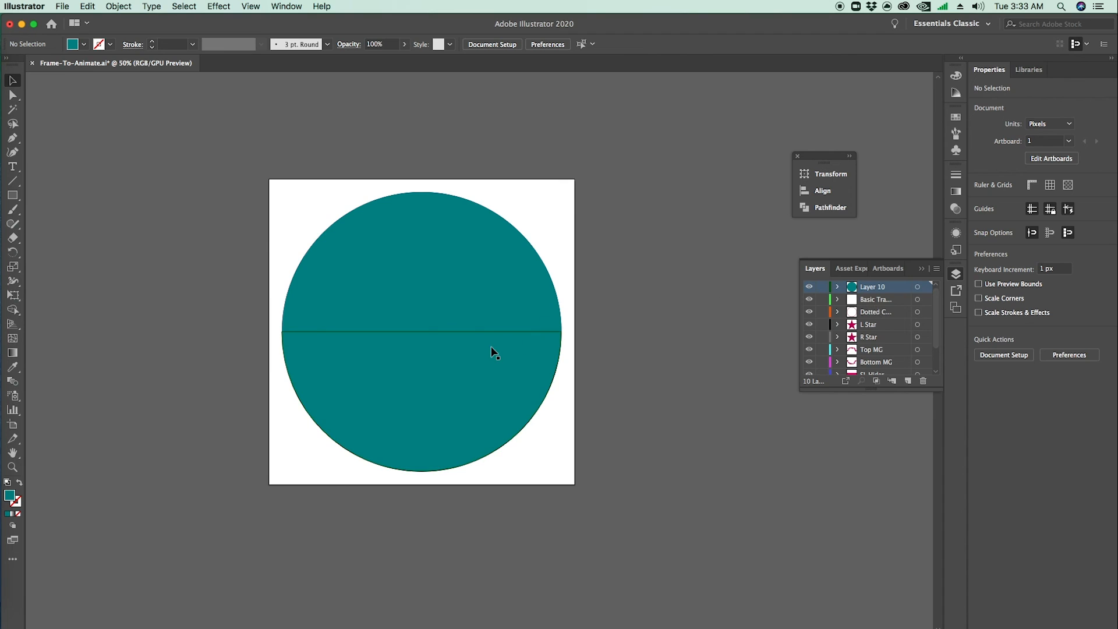
left_click(451, 377)
key("Delete")
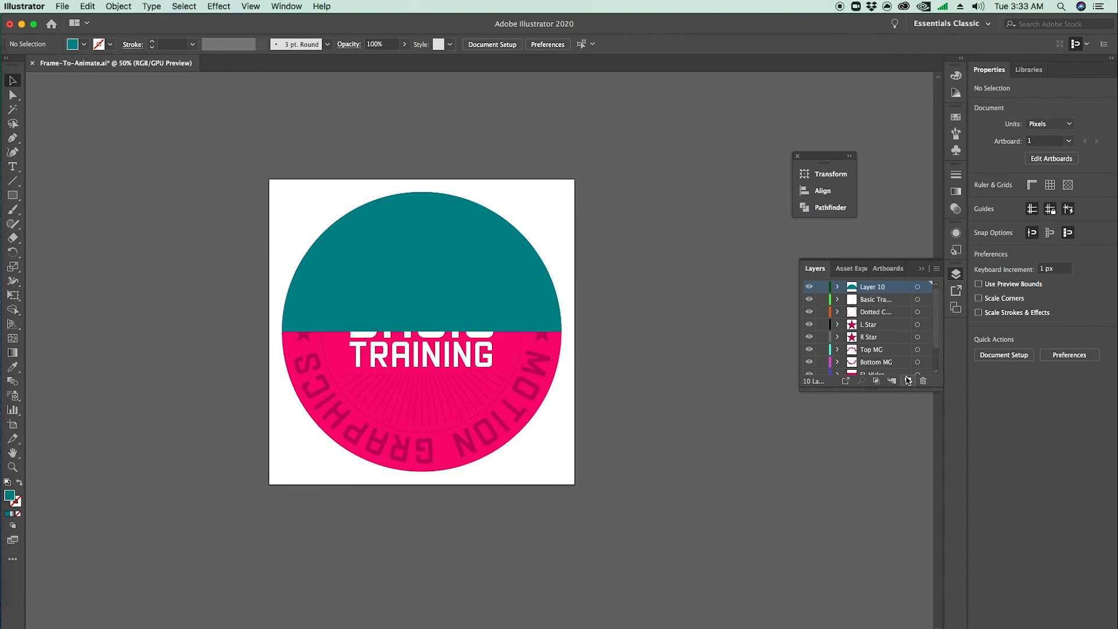
left_click(907, 380)
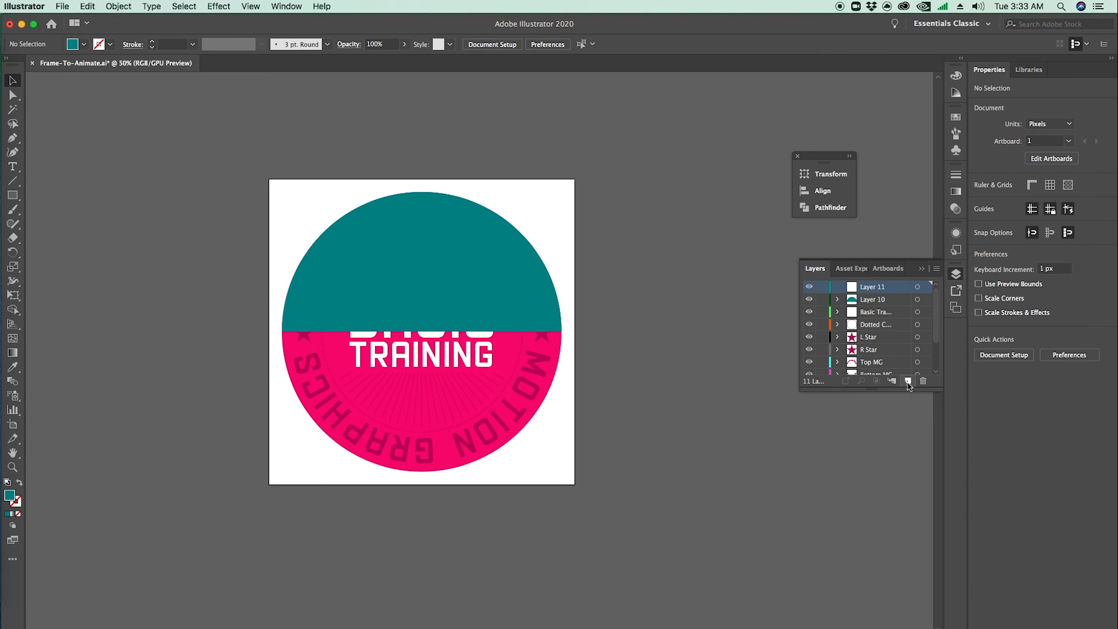
key("super+f")
Step: Hide both half-circle layers and rename them Bottom Circle for the lower half and Top Circle for the upper half
left_click(809, 299)
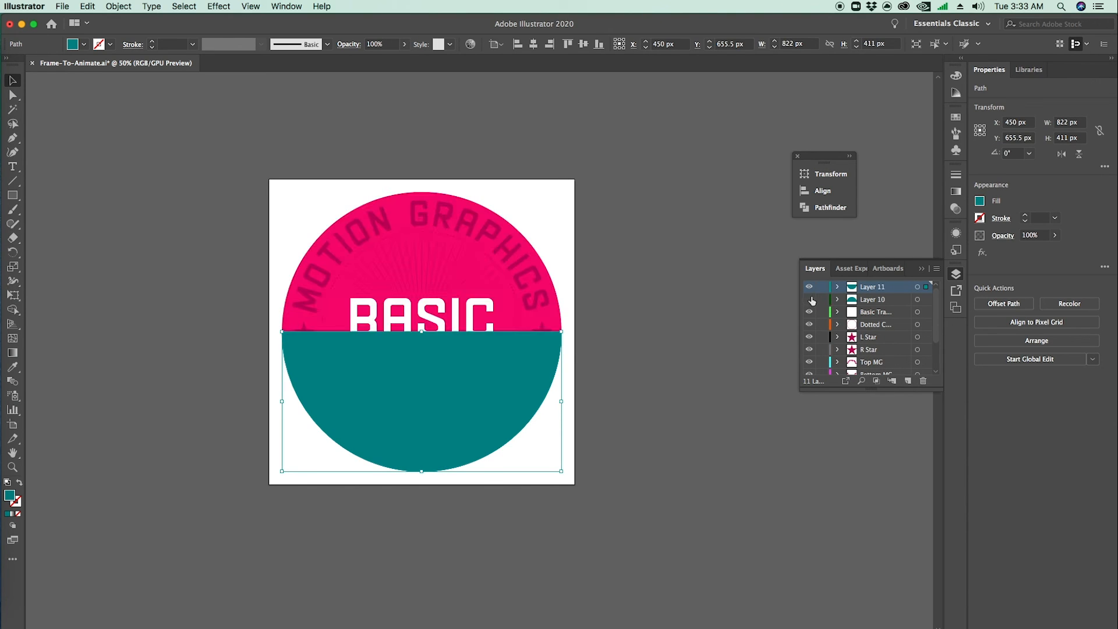
left_click(809, 287)
double_click(878, 287)
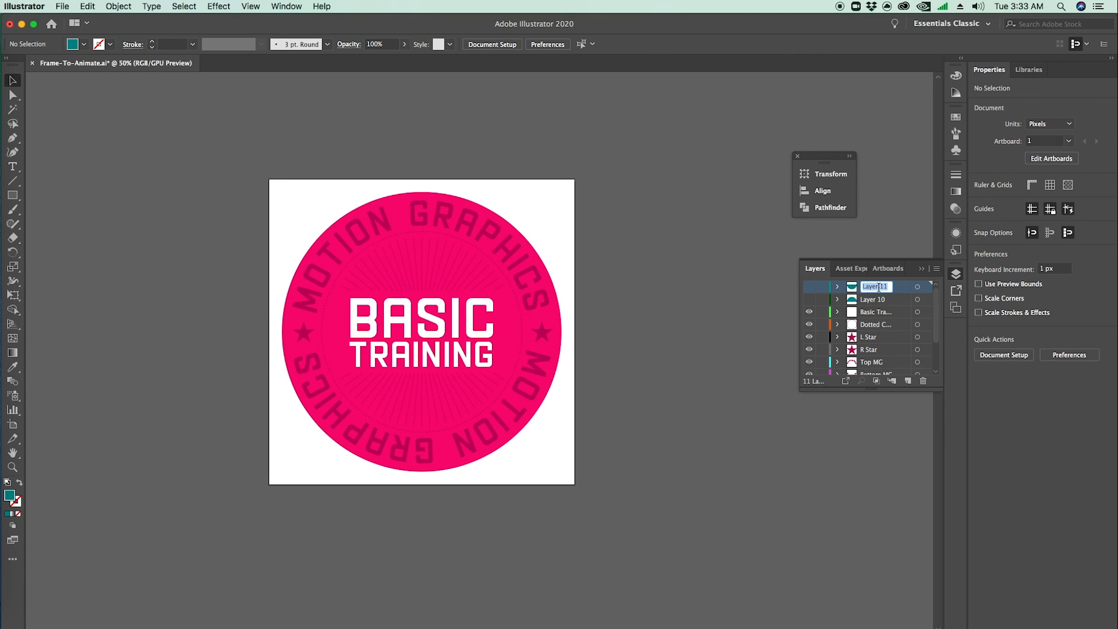
type("Bottom Circle")
key("Return")
double_click(879, 300)
type("Top C")
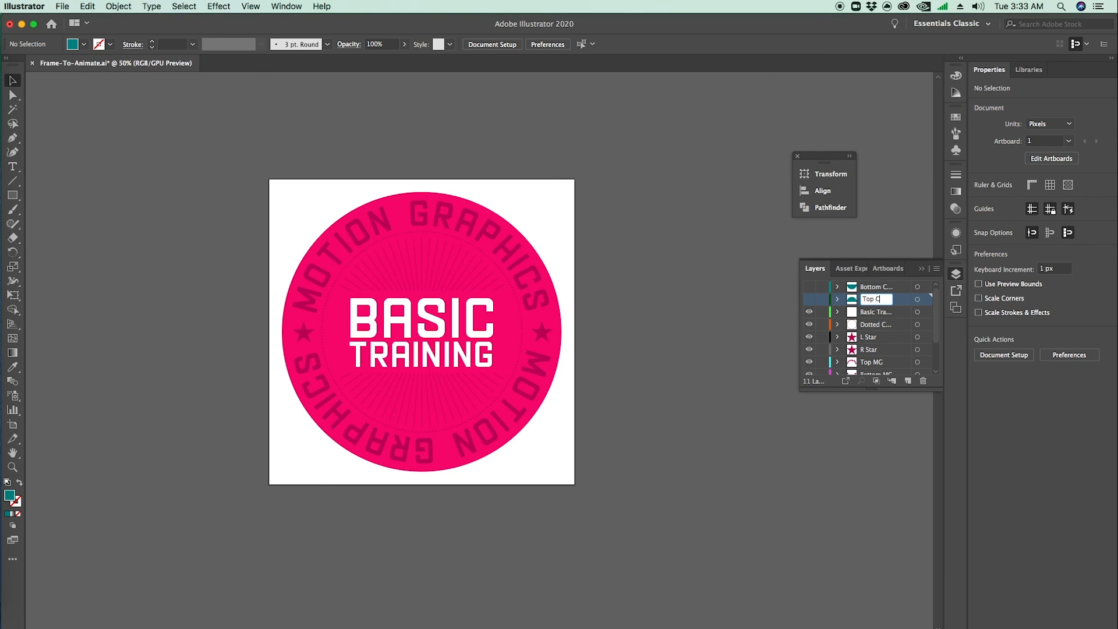
type("ircle")
key("Return")
Step: Save a copy of the document as Badge.ai in the Basic Training folder's T4 subfolder, accepting the Illustrator save options
key("super+shift+s")
left_click(568, 173)
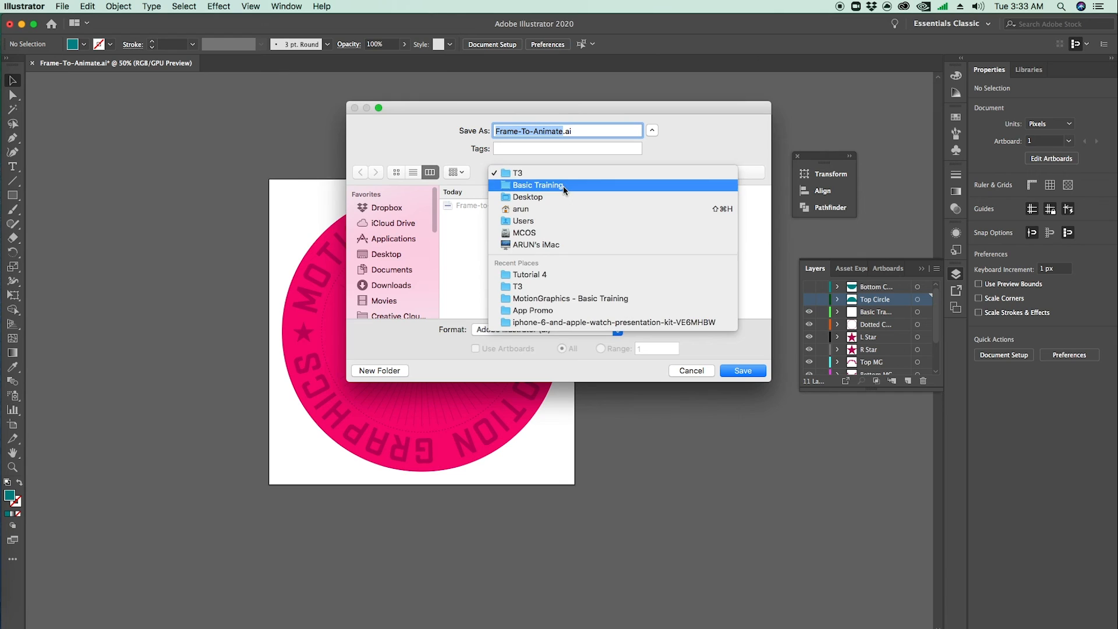
left_click(563, 185)
left_click(585, 228)
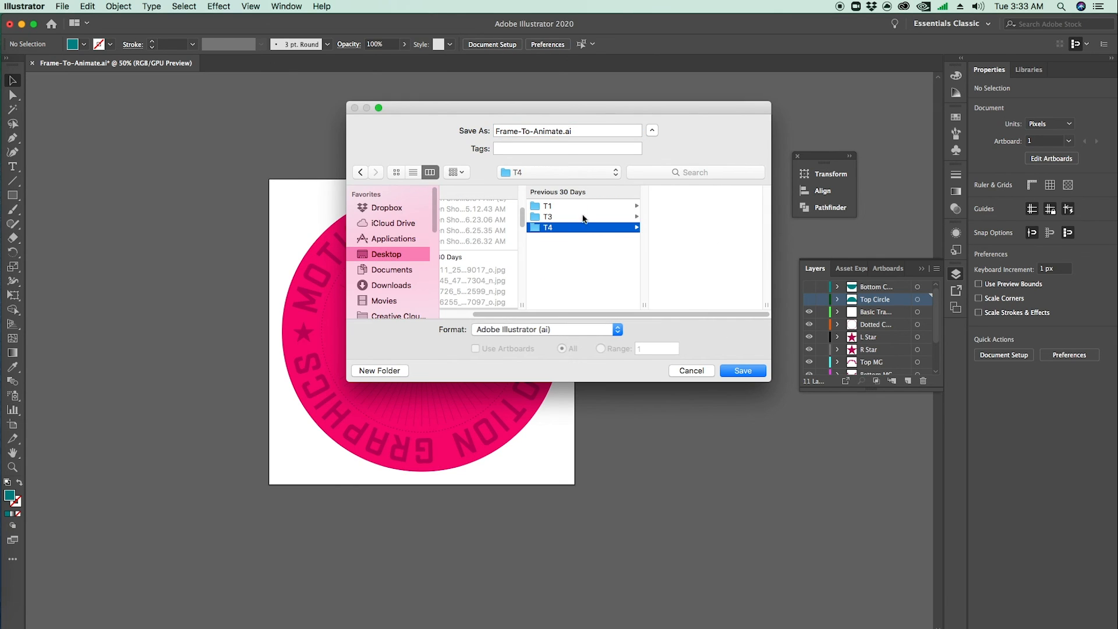
left_click(563, 132)
type("Badge")
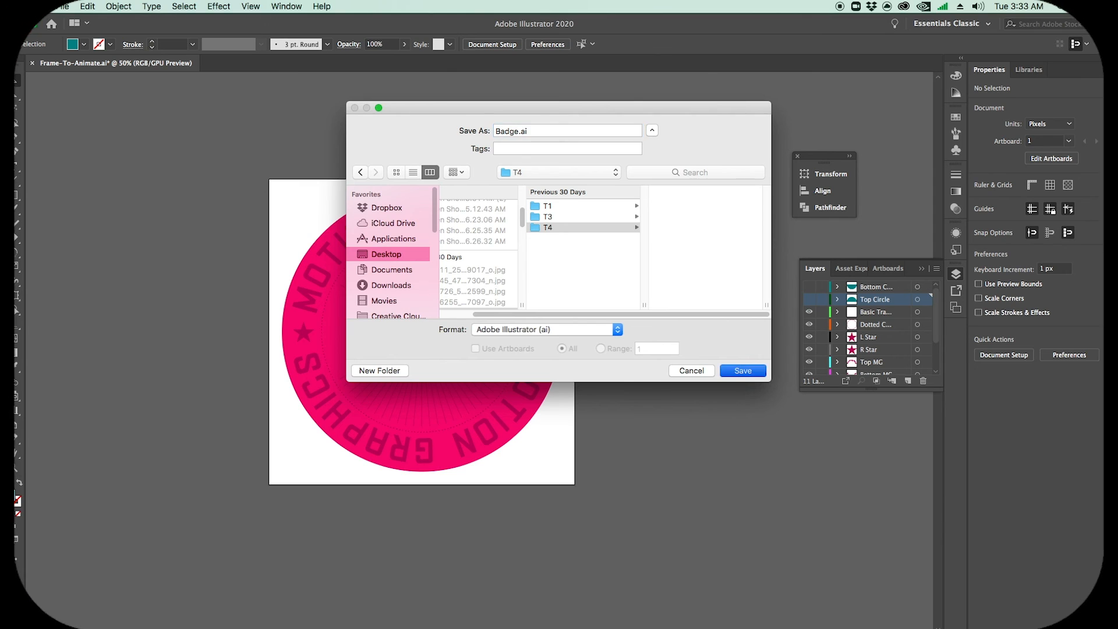
key("Return")
left_click(696, 501)
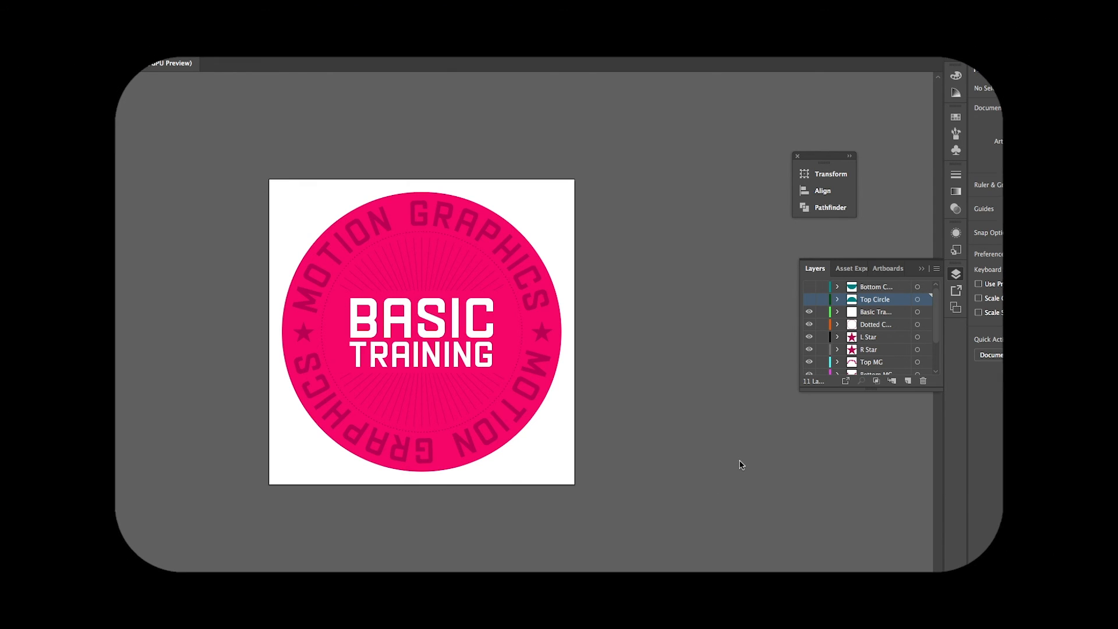